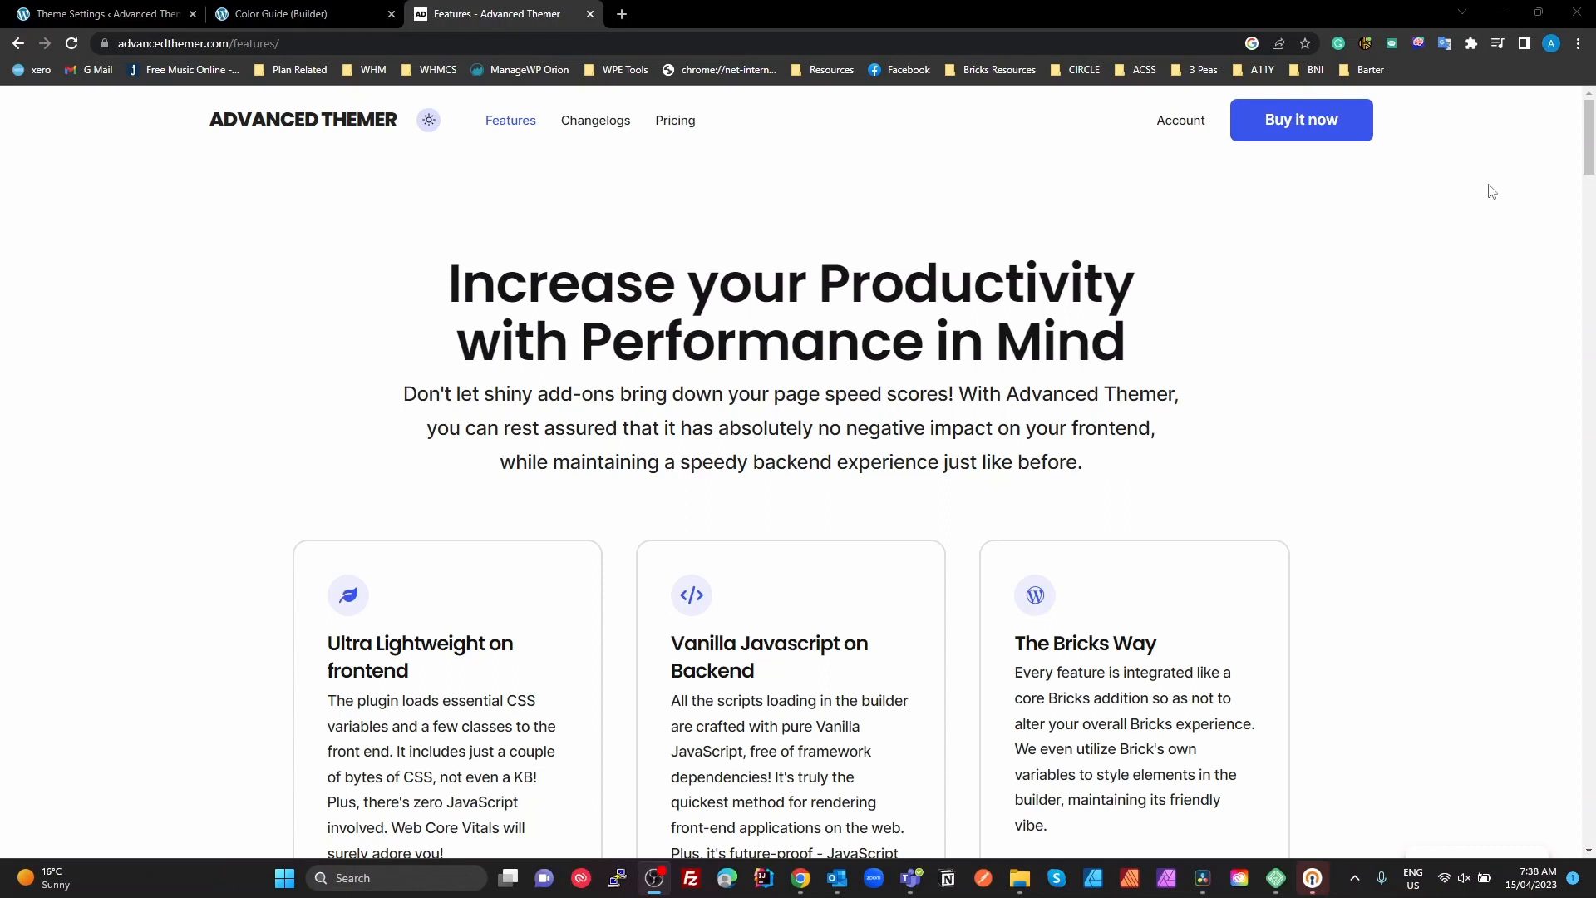
Open the Color Guide page's front-end preview and review the swatches, hex codes and variable names of its color sections
click(318, 19)
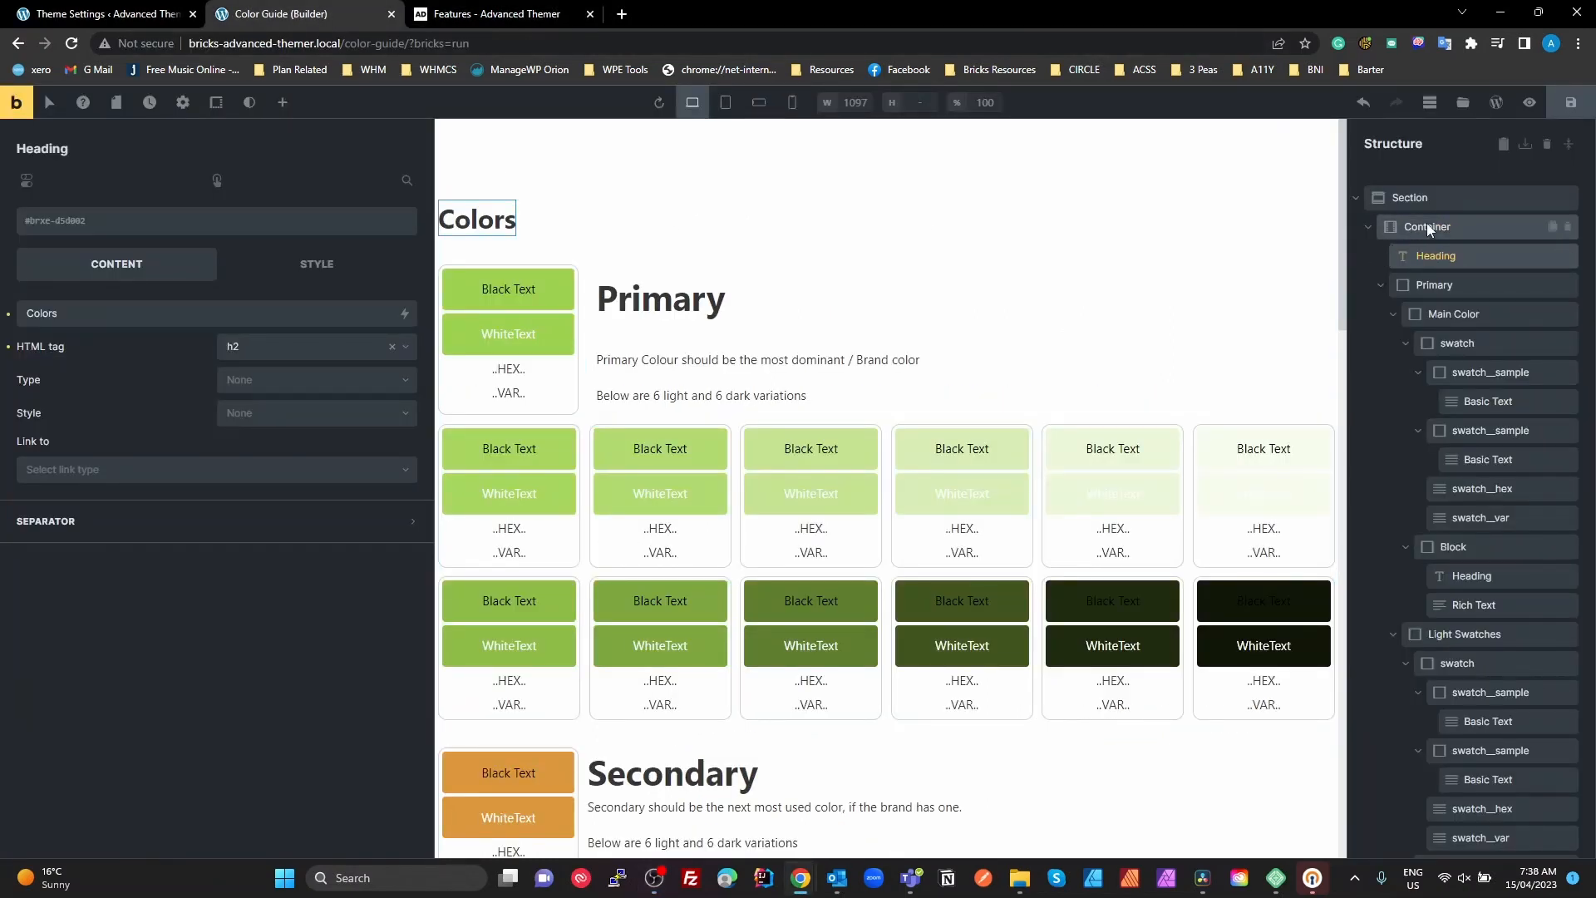
click(1527, 104)
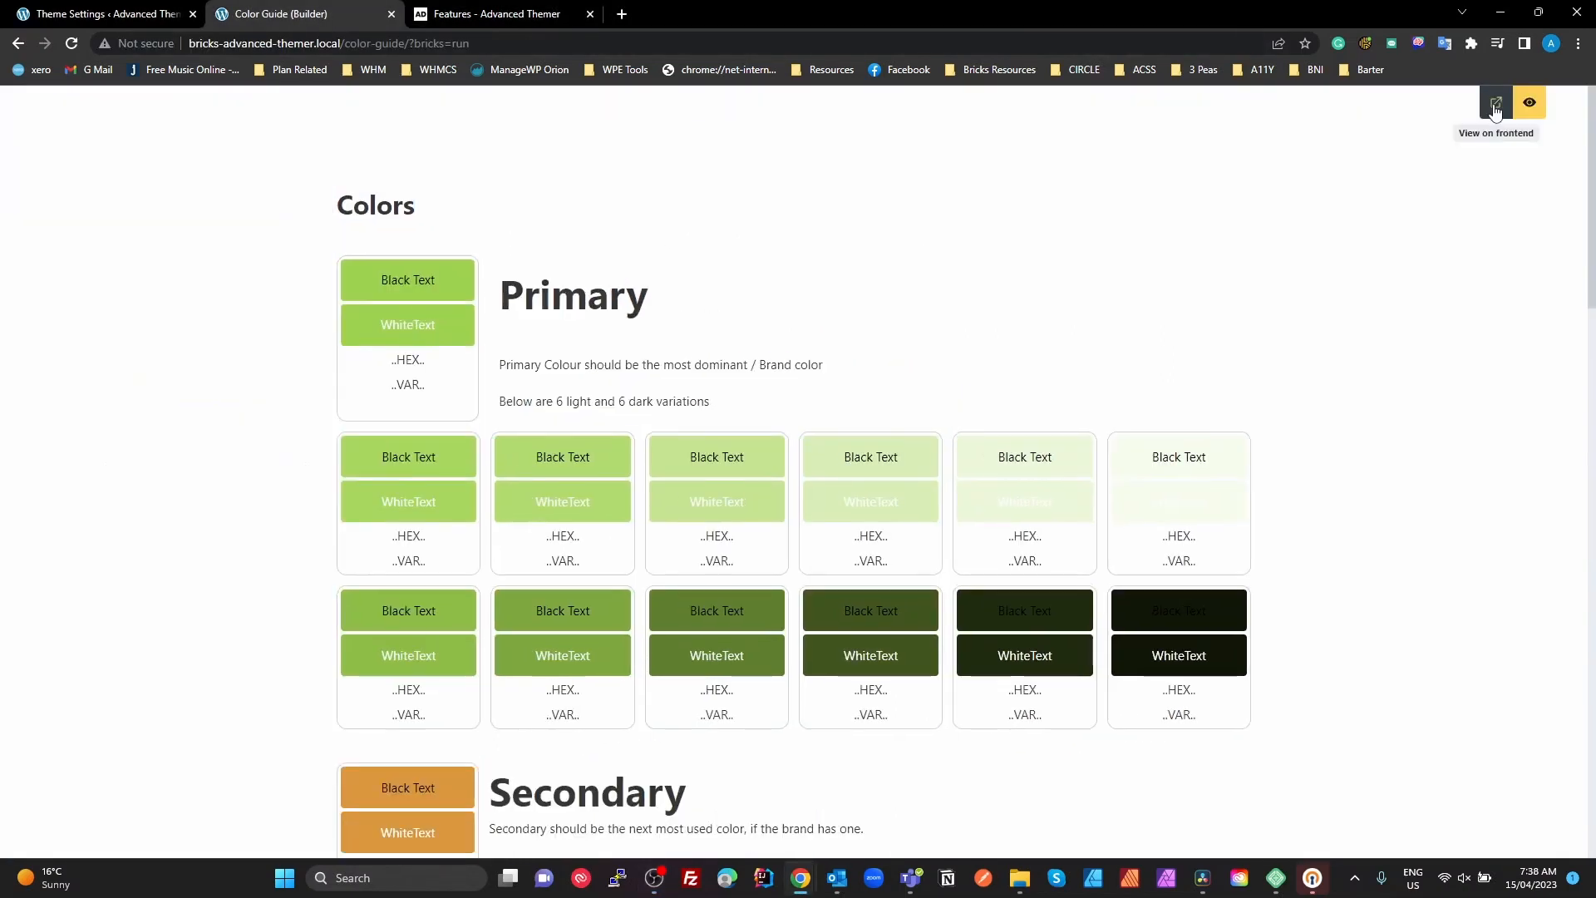
click(1496, 103)
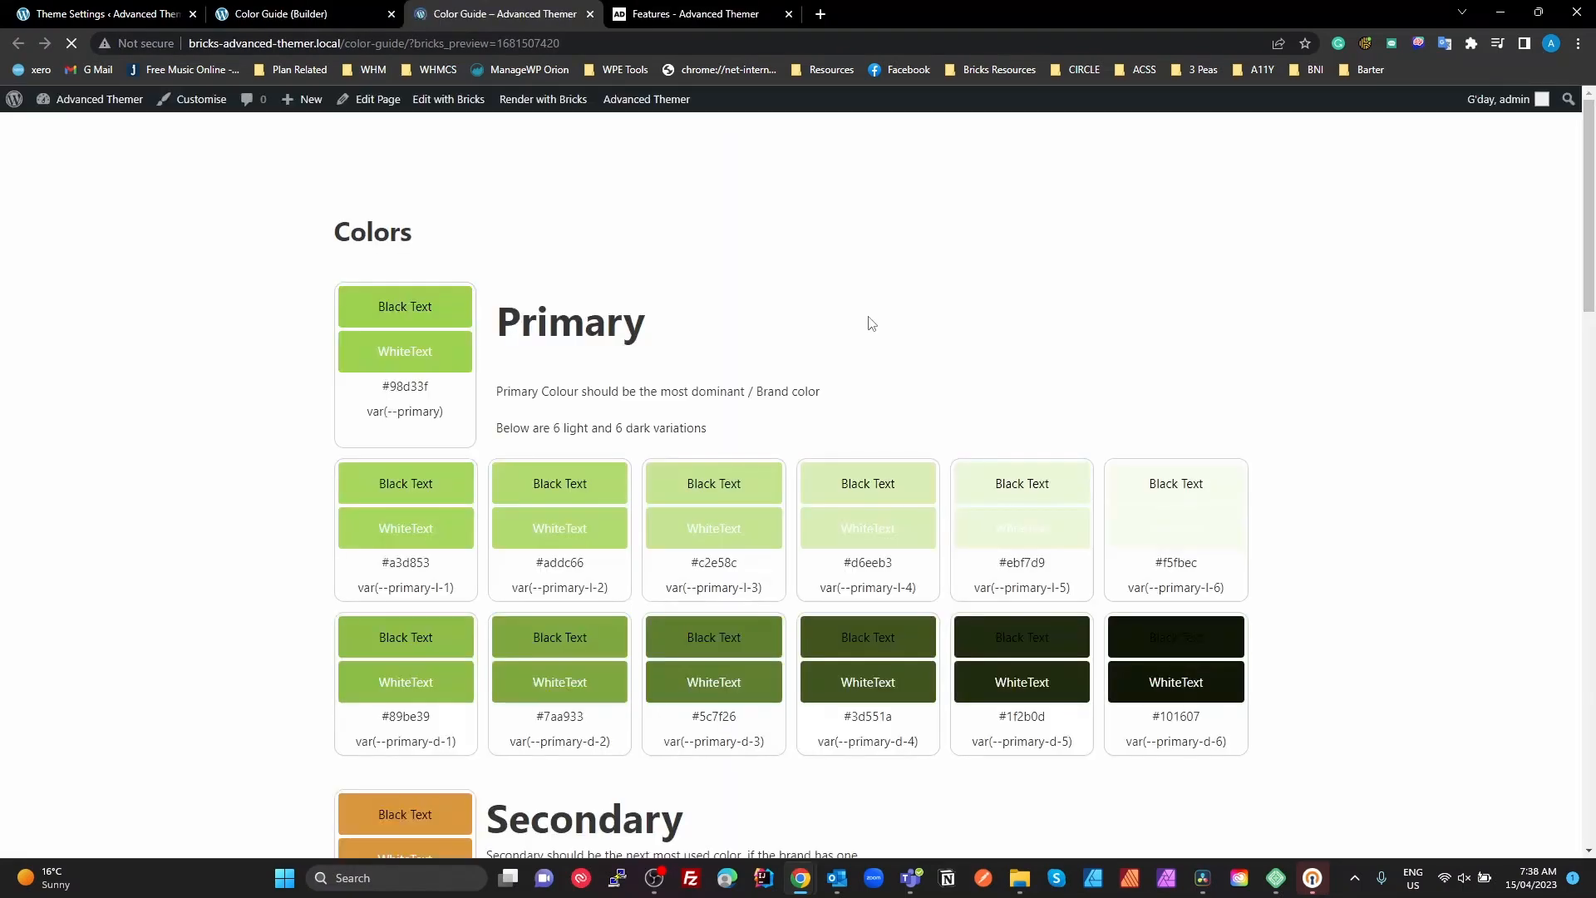
scroll(549, 399, down, 15)
scroll(557, 409, down, 6)
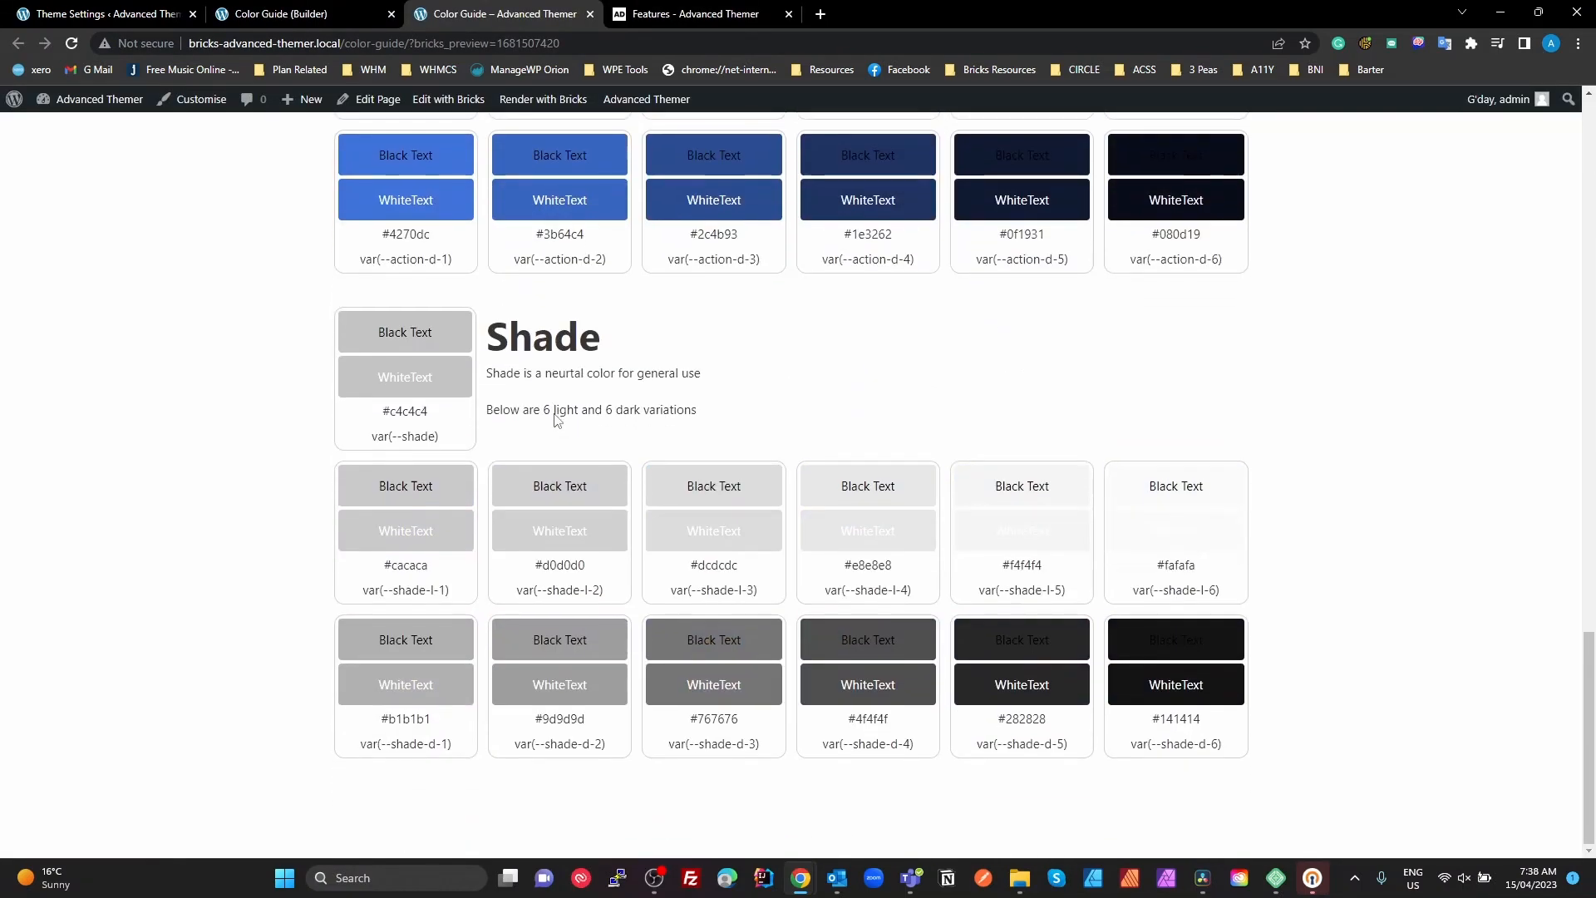
scroll(556, 407, up, 20)
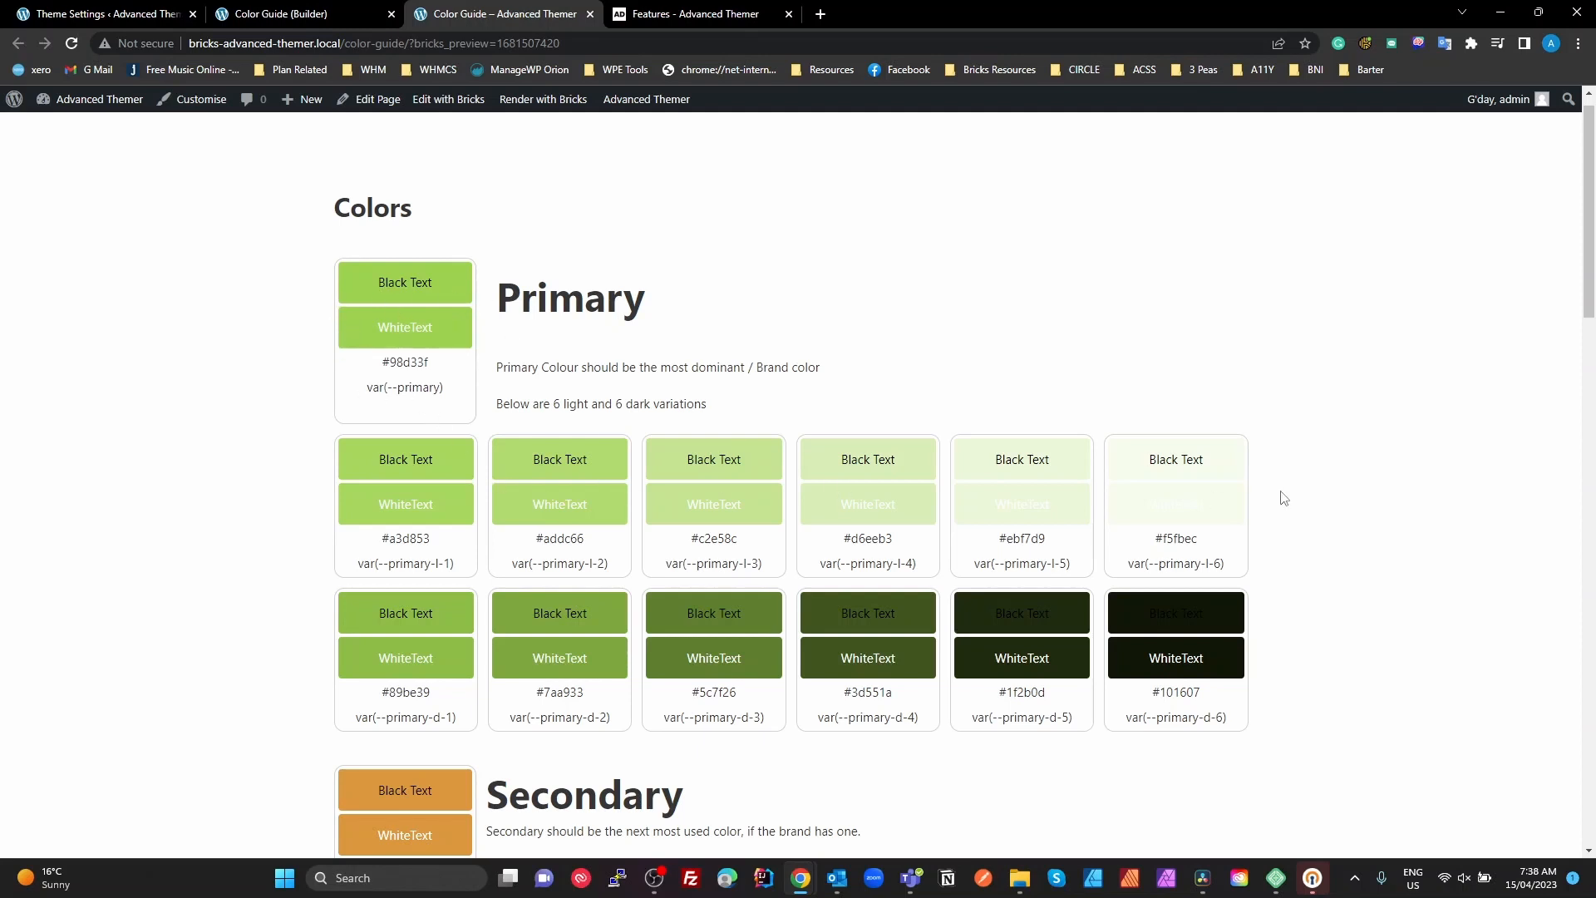
scroll(1268, 495, down, 1)
scroll(1266, 496, down, 7)
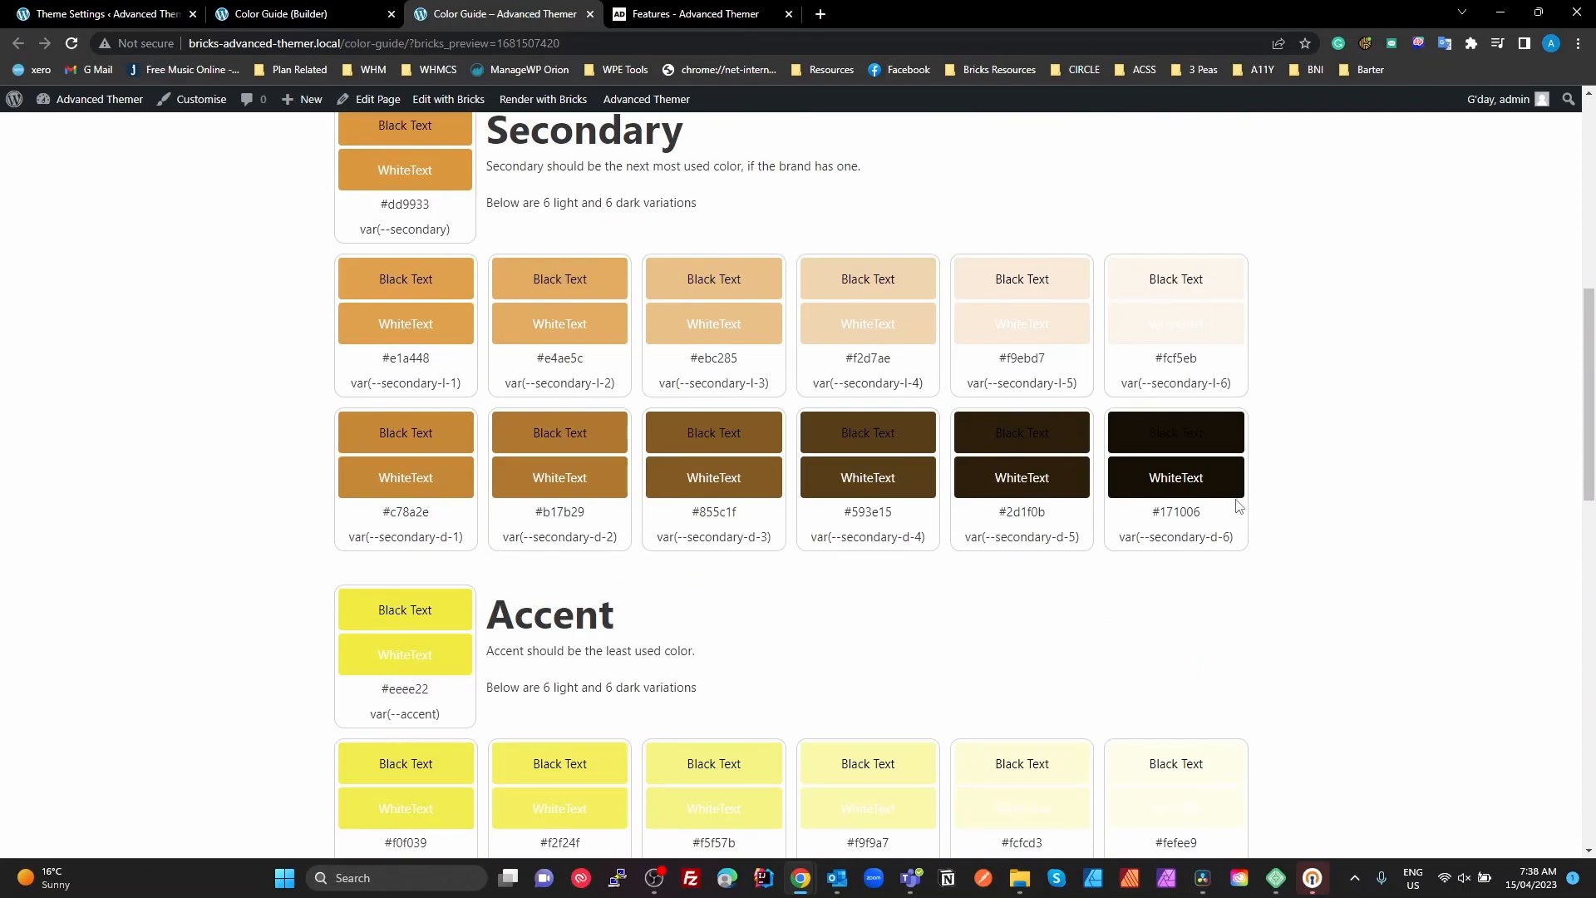
scroll(1238, 506, down, 6)
scroll(1239, 506, up, 13)
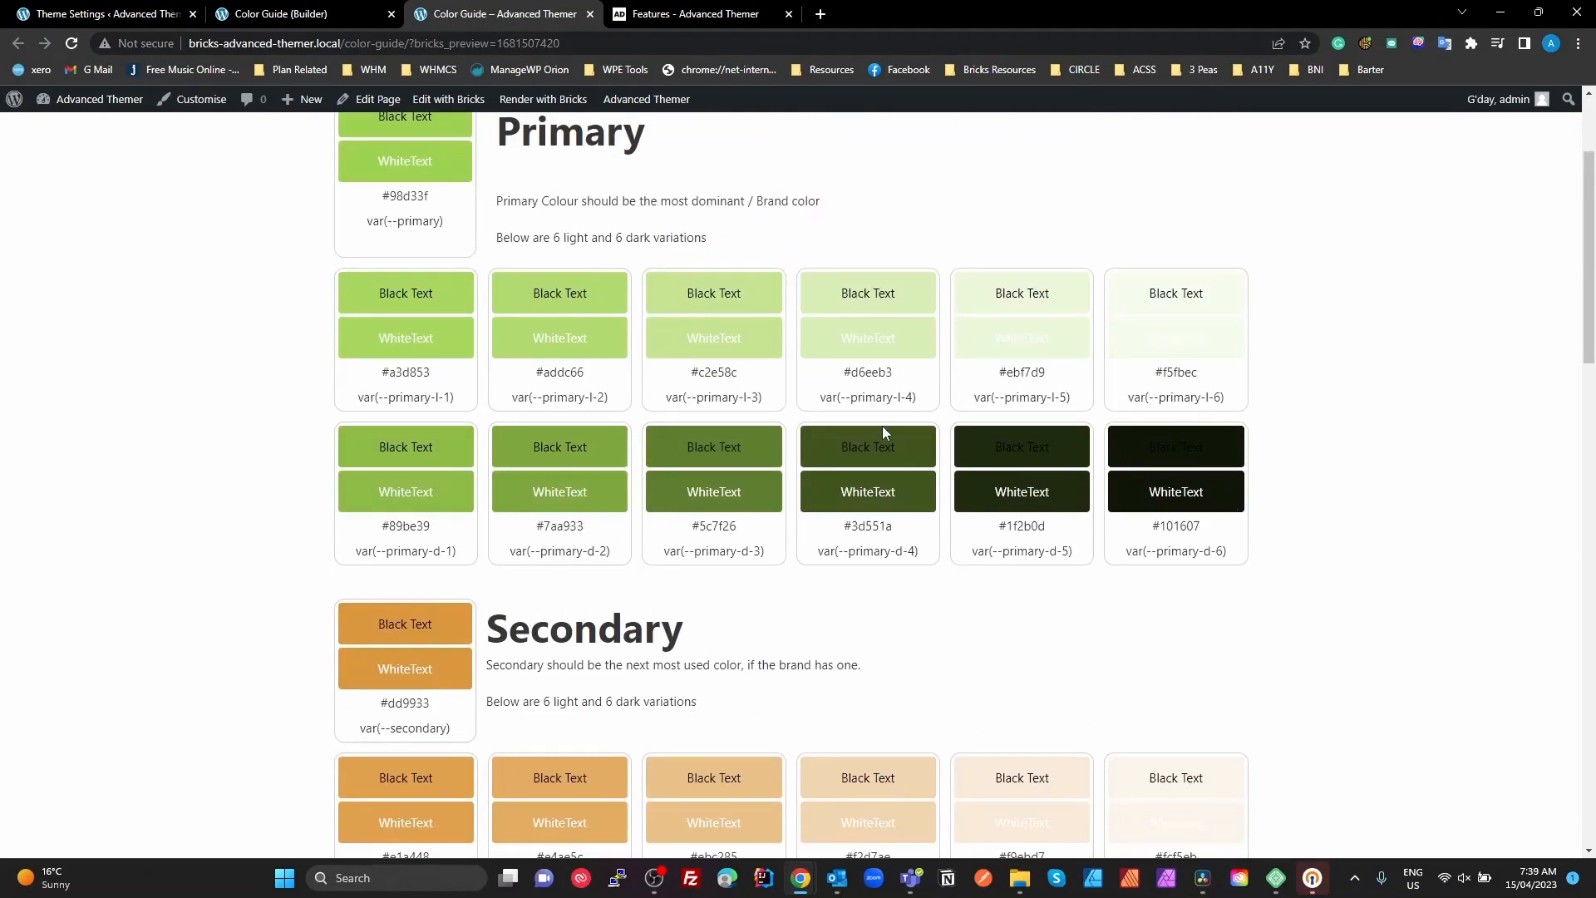
Return to the Color Guide's builder editing view, select the Primary block and review the color sections on the canvas
click(283, 14)
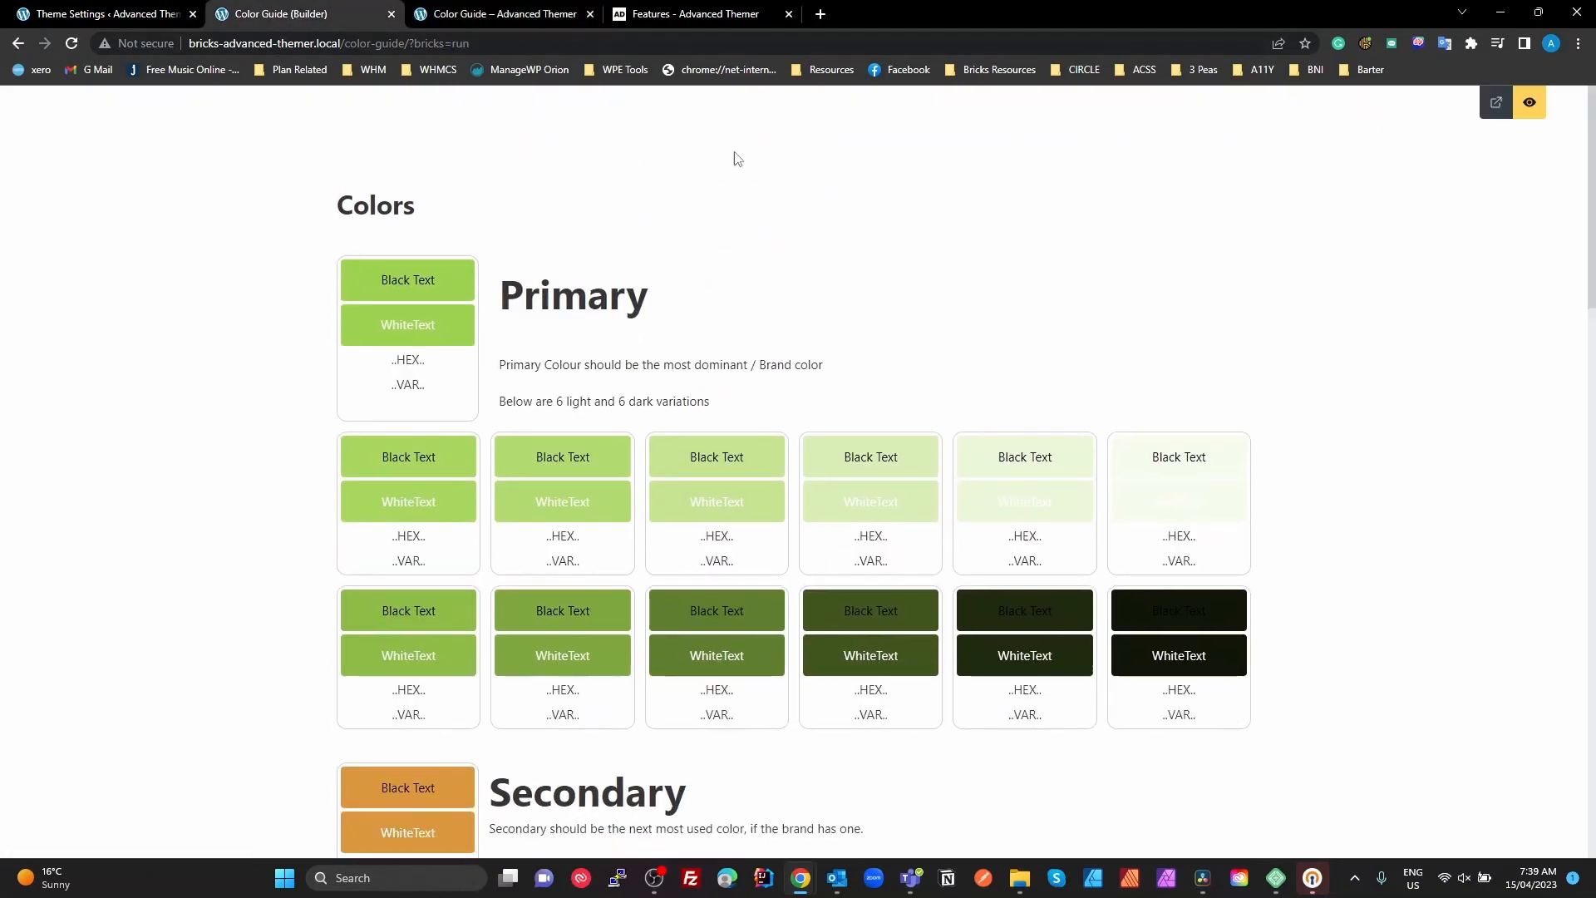
click(1529, 101)
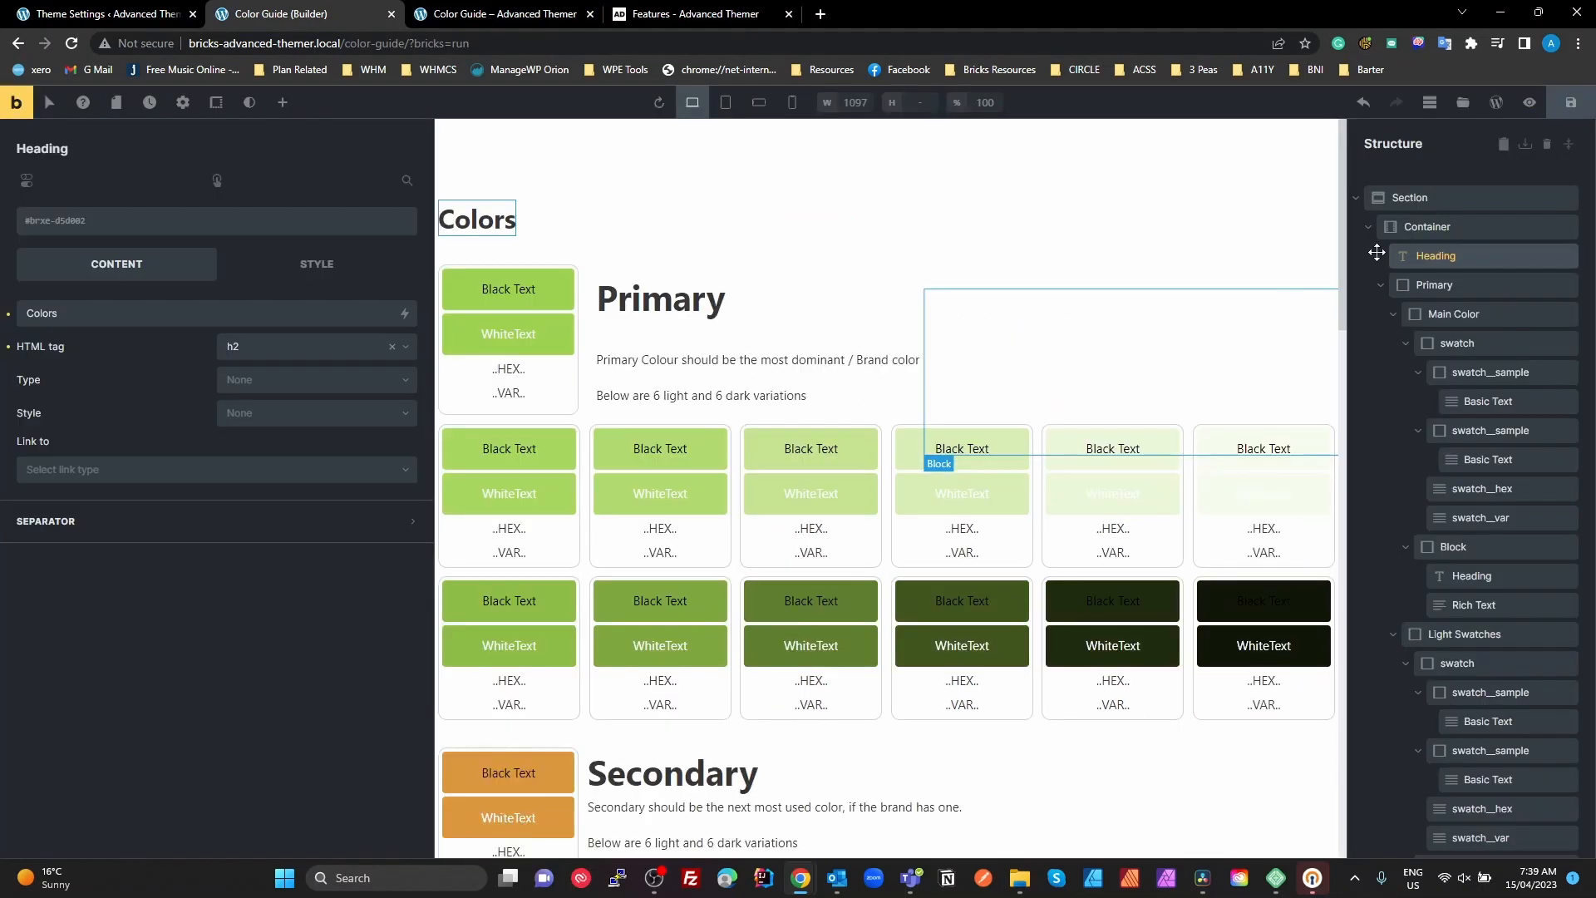
click(1430, 287)
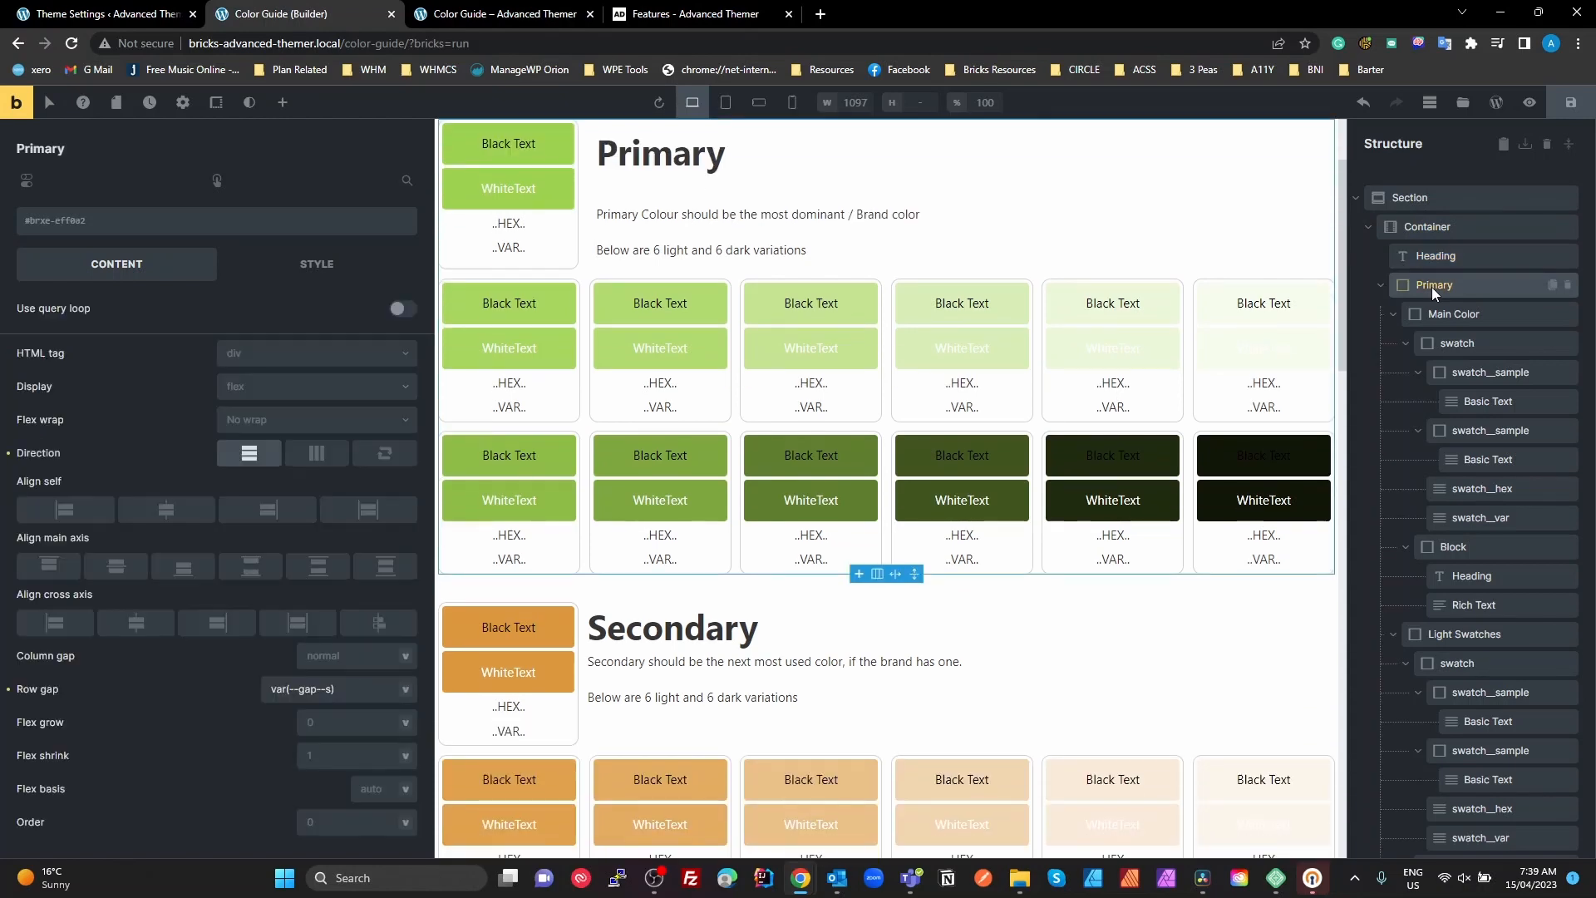
scroll(915, 307, up, 2)
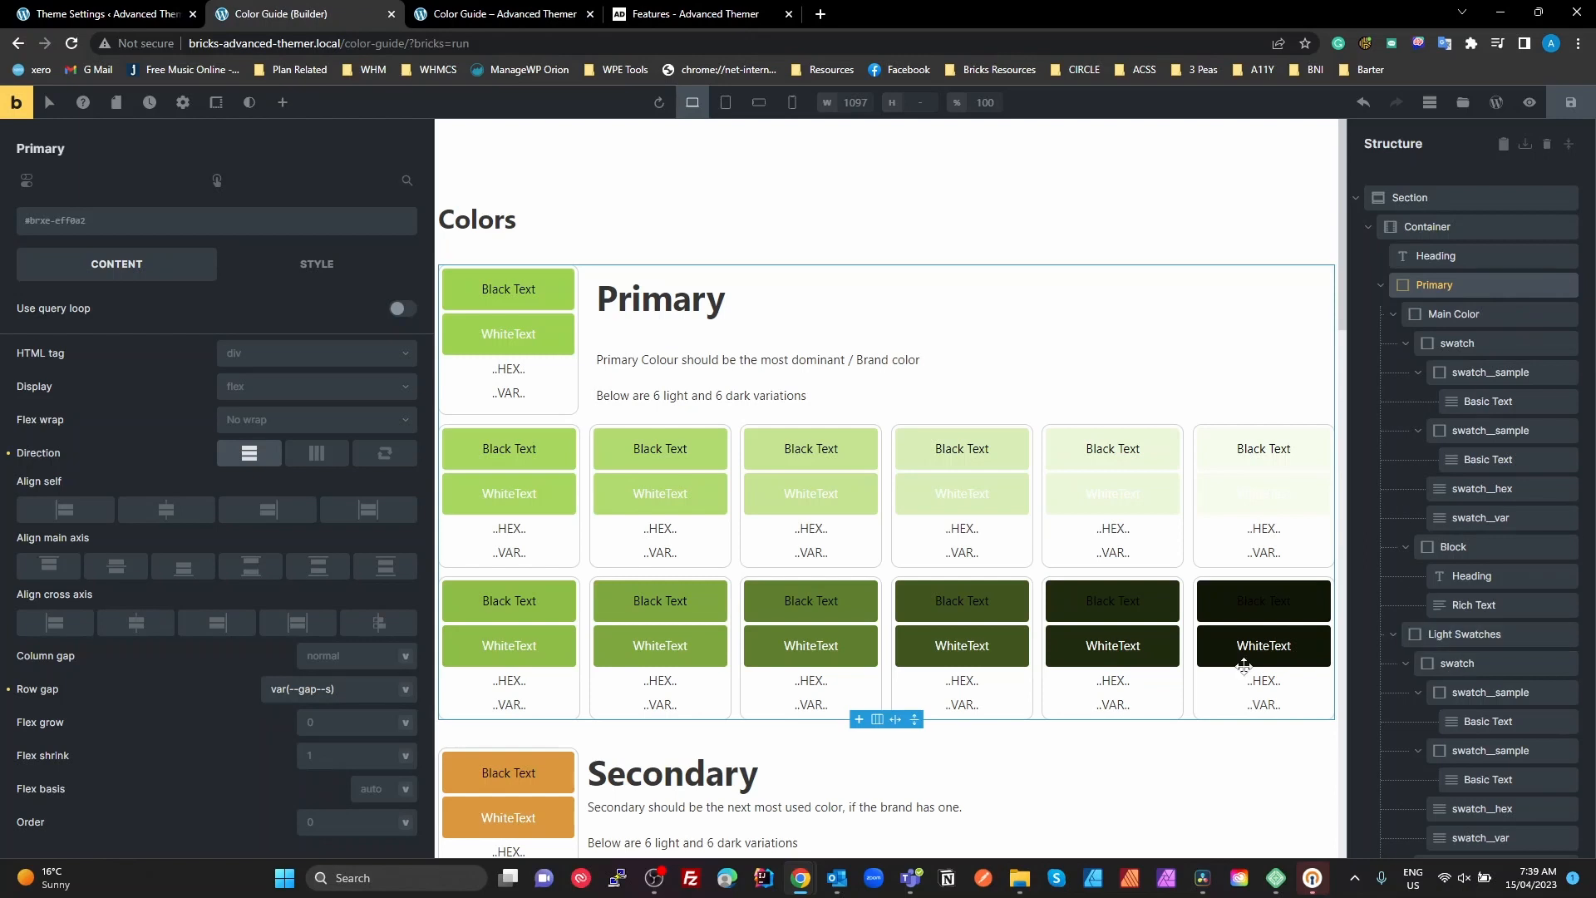
scroll(839, 722, down, 2)
scroll(838, 722, down, 2)
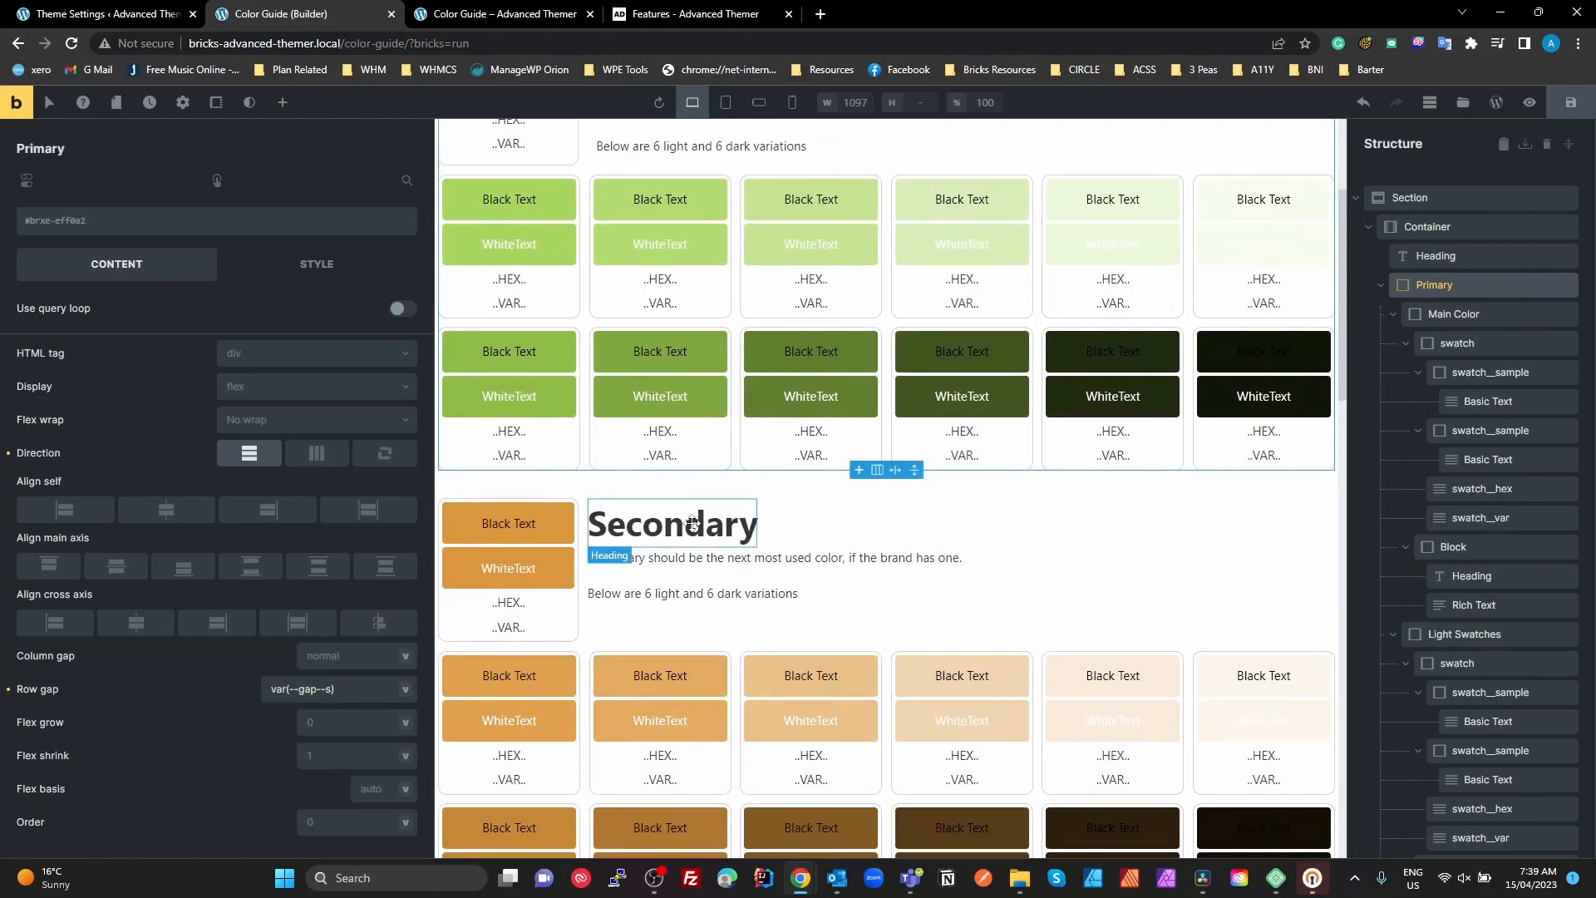
scroll(692, 524, down, 6)
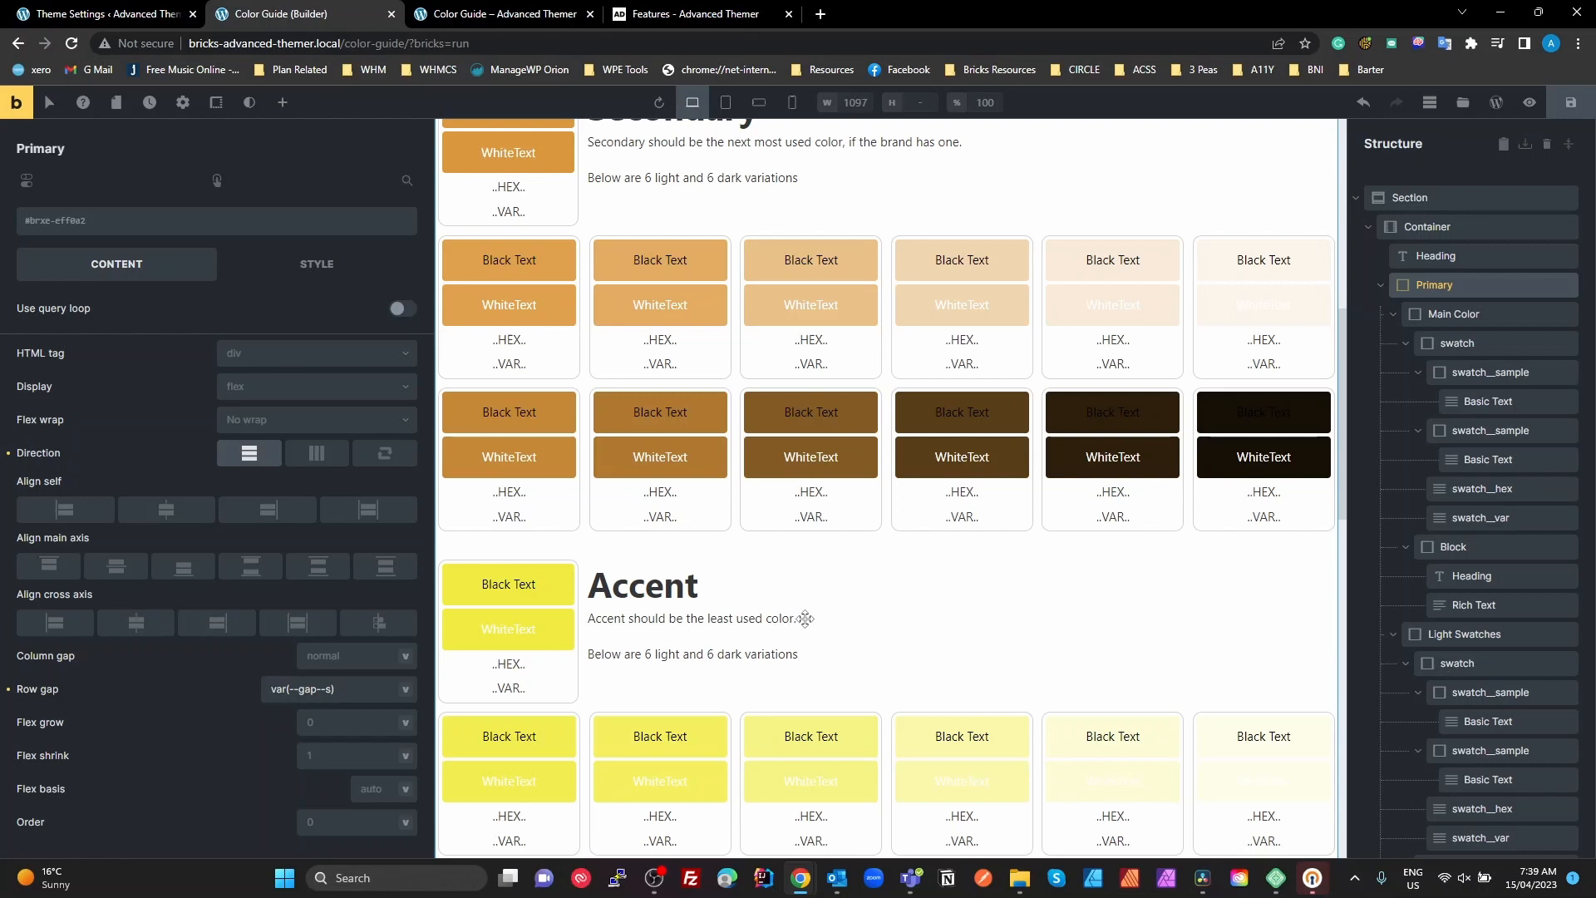
Examine the CSS variables offered for the Primary block's row gap, leaving the list without picking one
click(1435, 287)
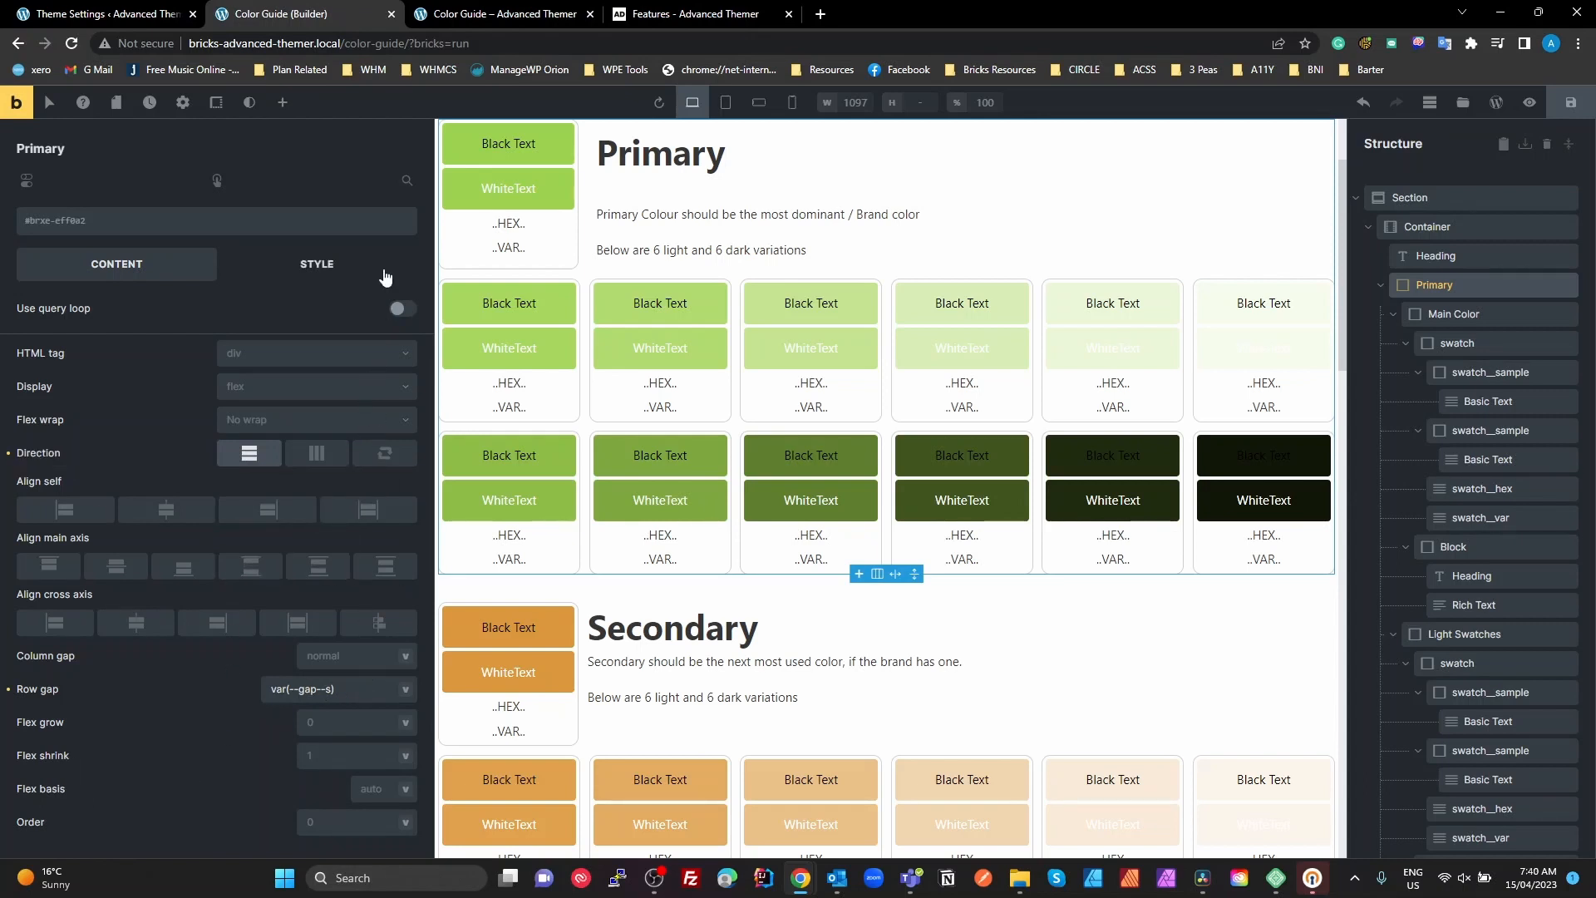
click(405, 693)
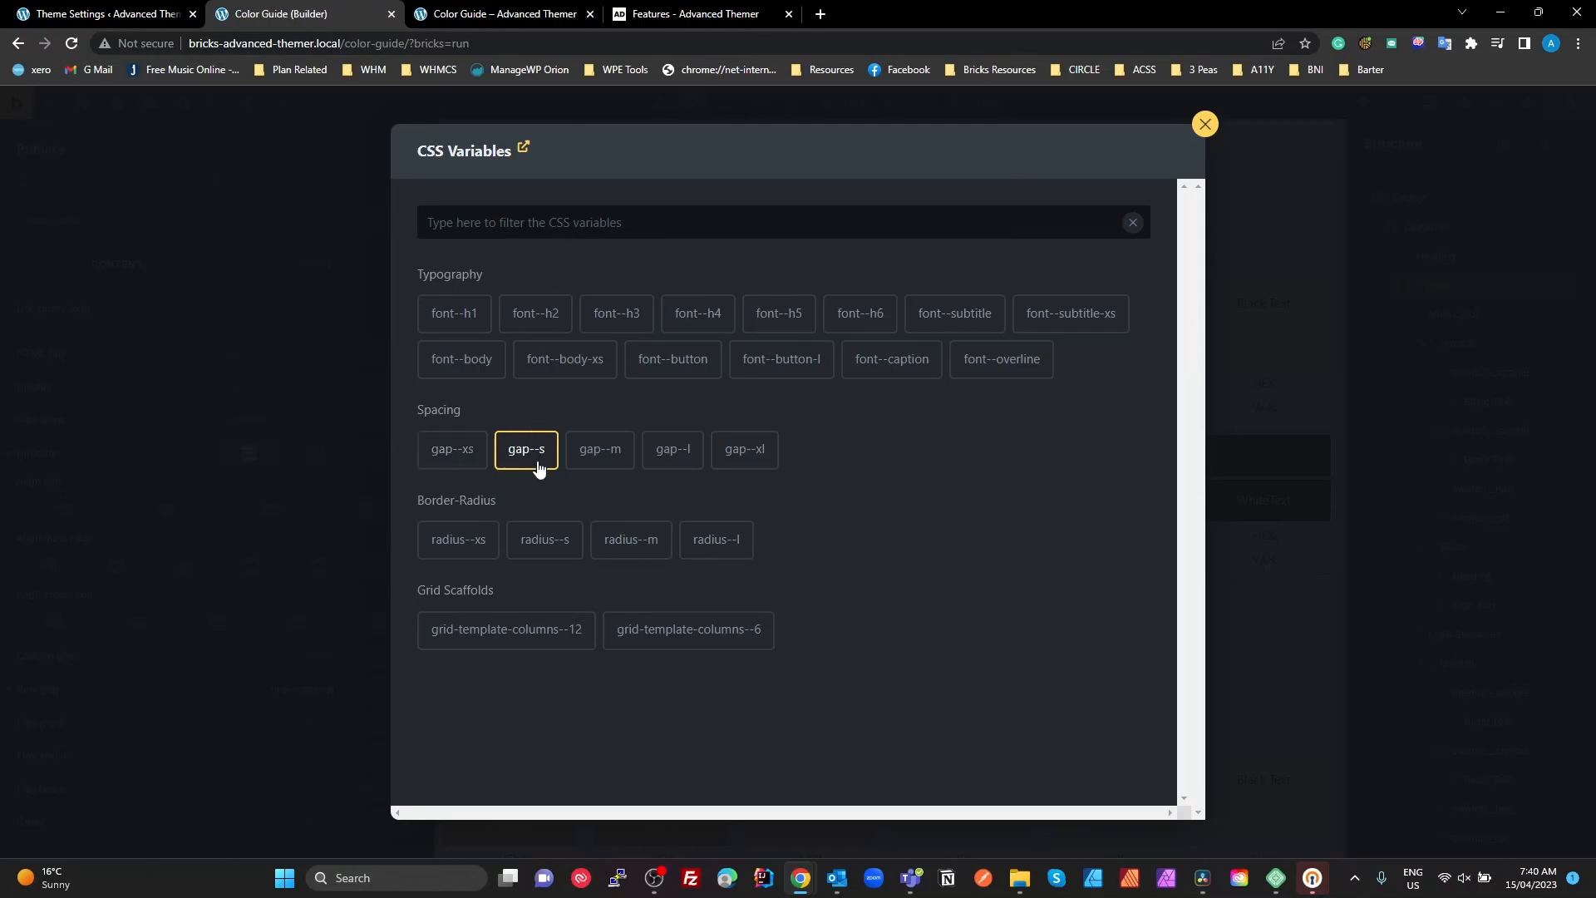
click(1203, 124)
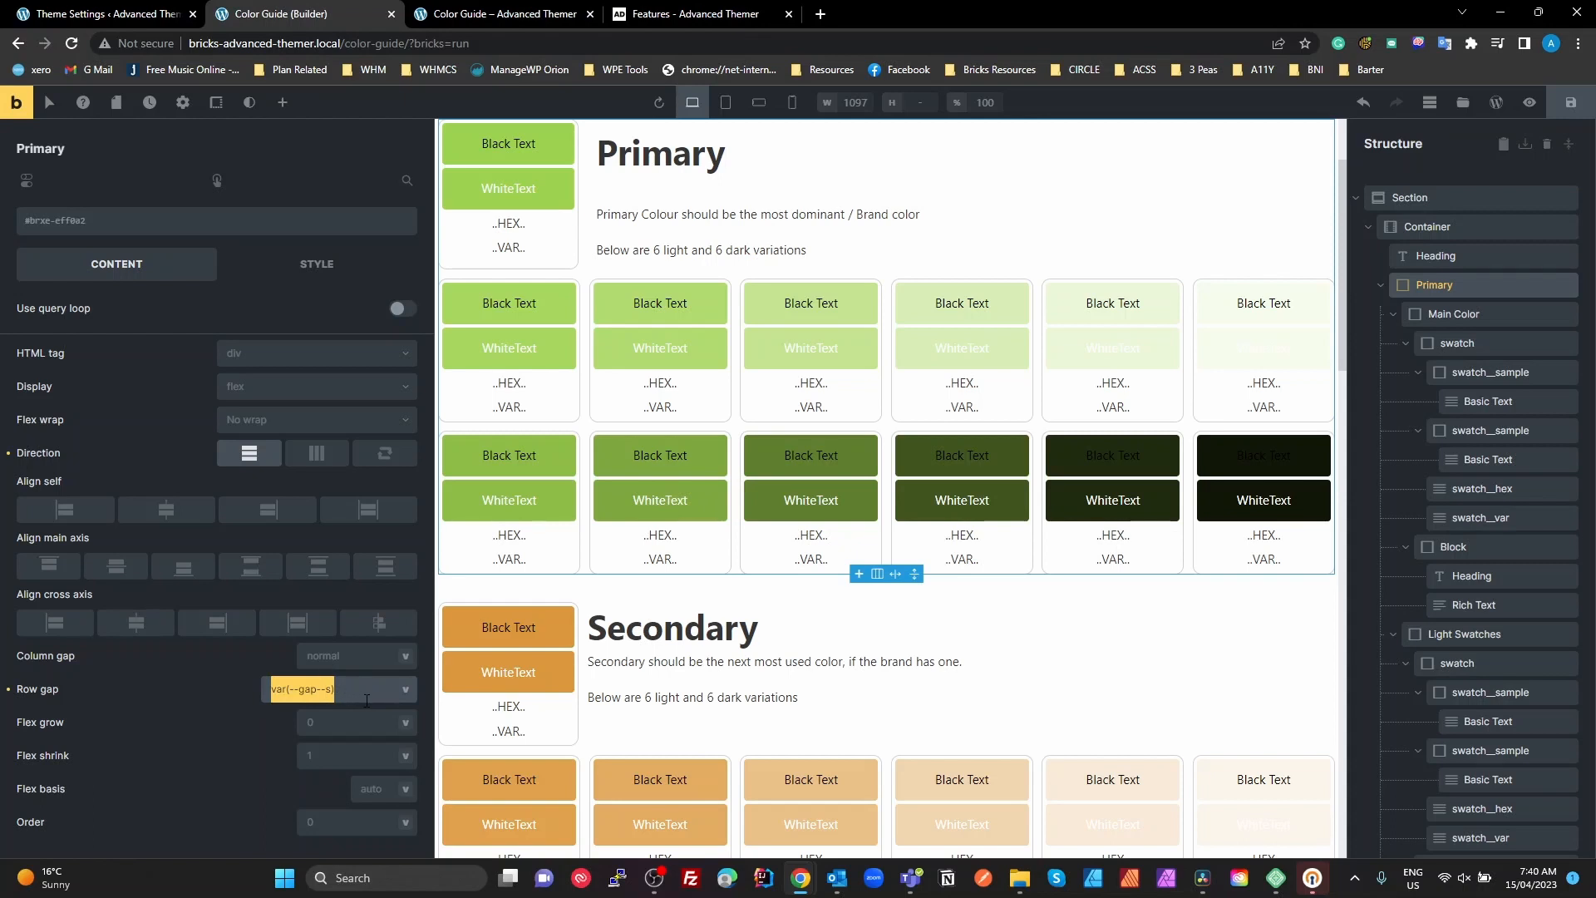
Select the Main Color block inside Primary, activate its .swatch-grid class and unlock the class for editing
click(1406, 287)
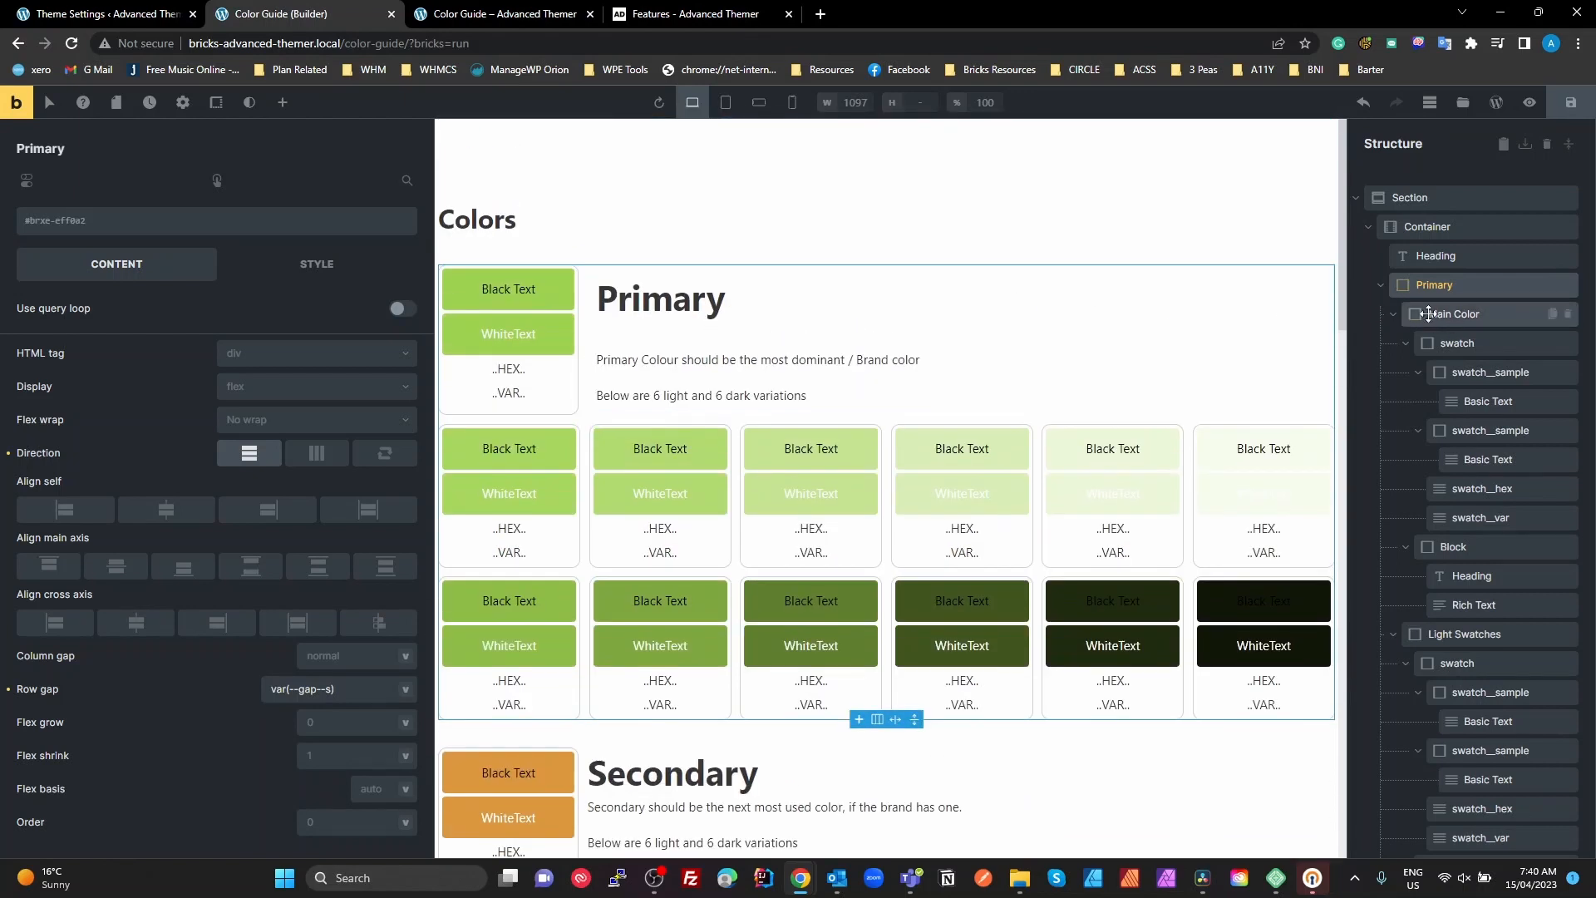
click(1428, 313)
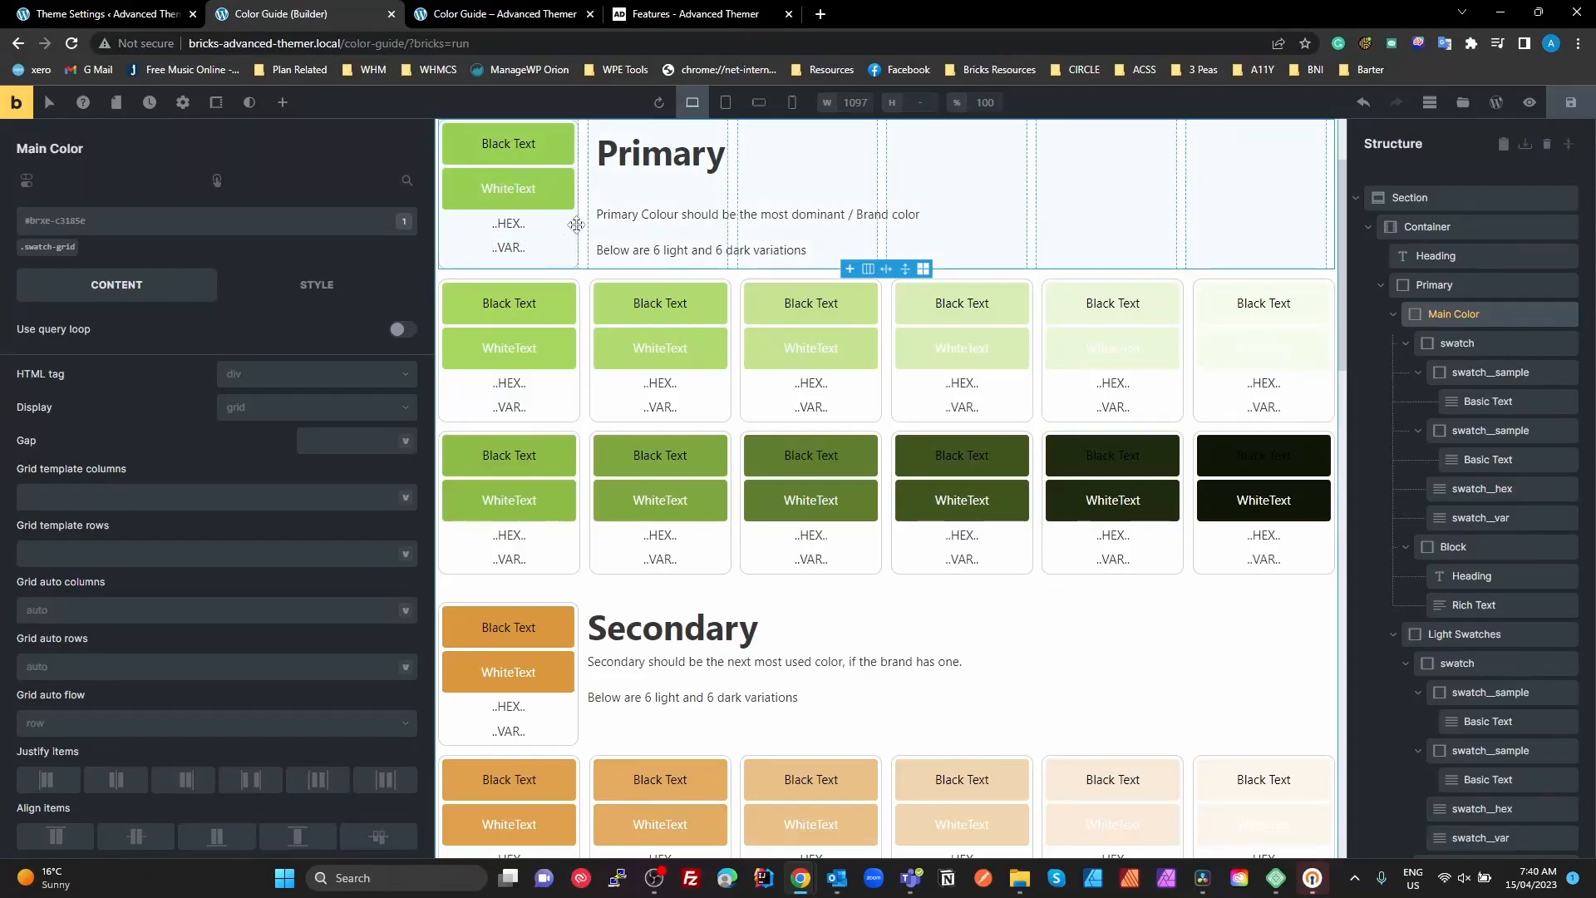
scroll(623, 329, up, 2)
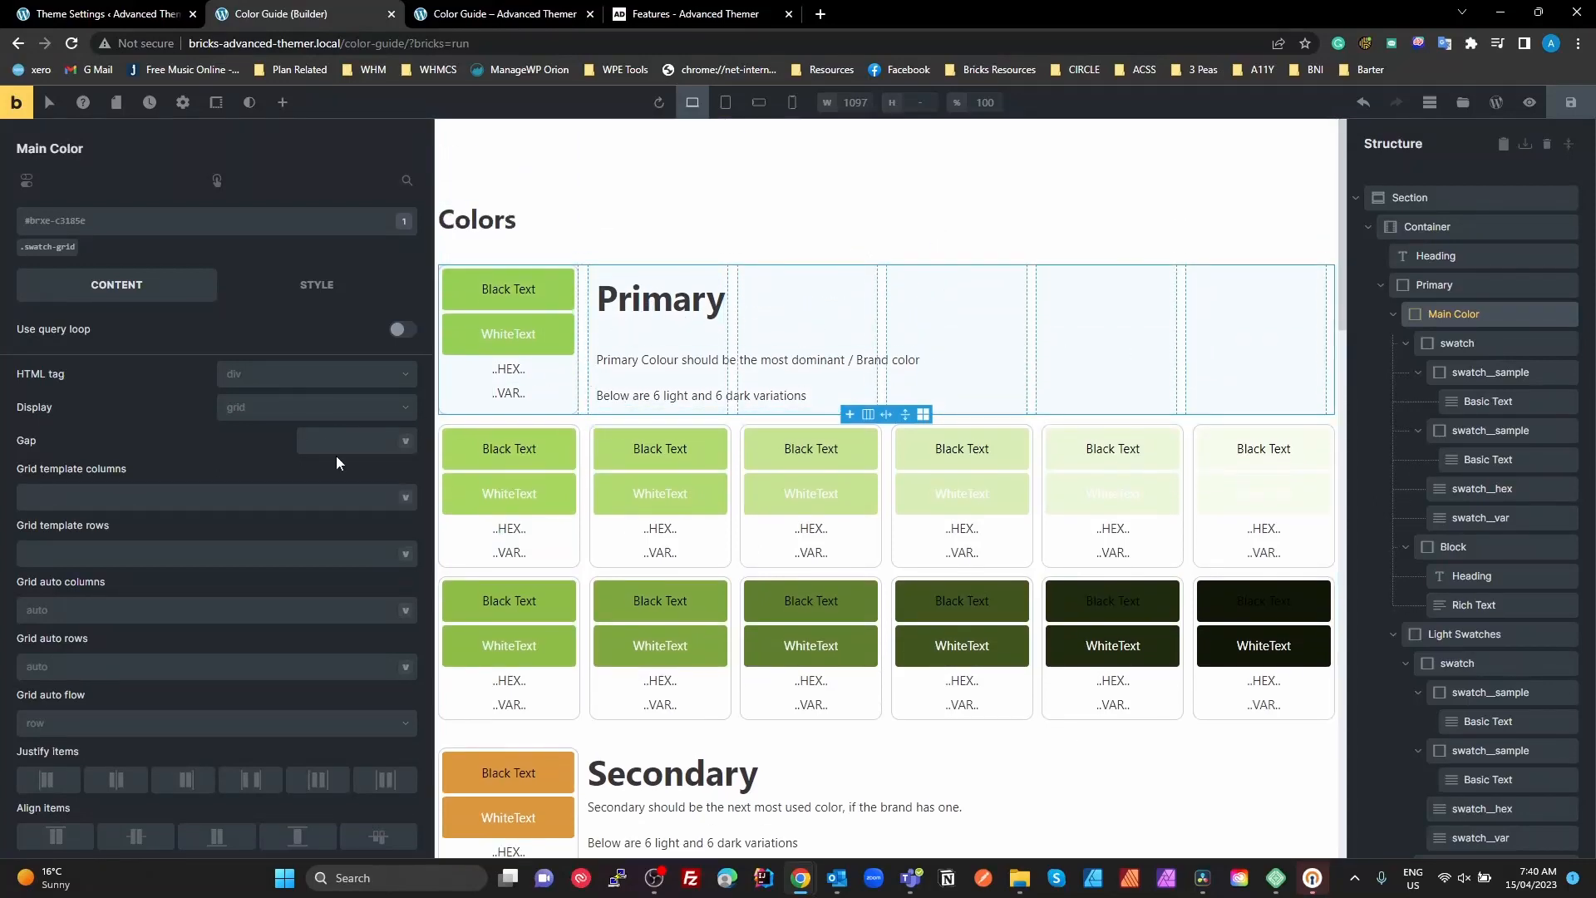
scroll(292, 490, down, 2)
scroll(294, 496, up, 2)
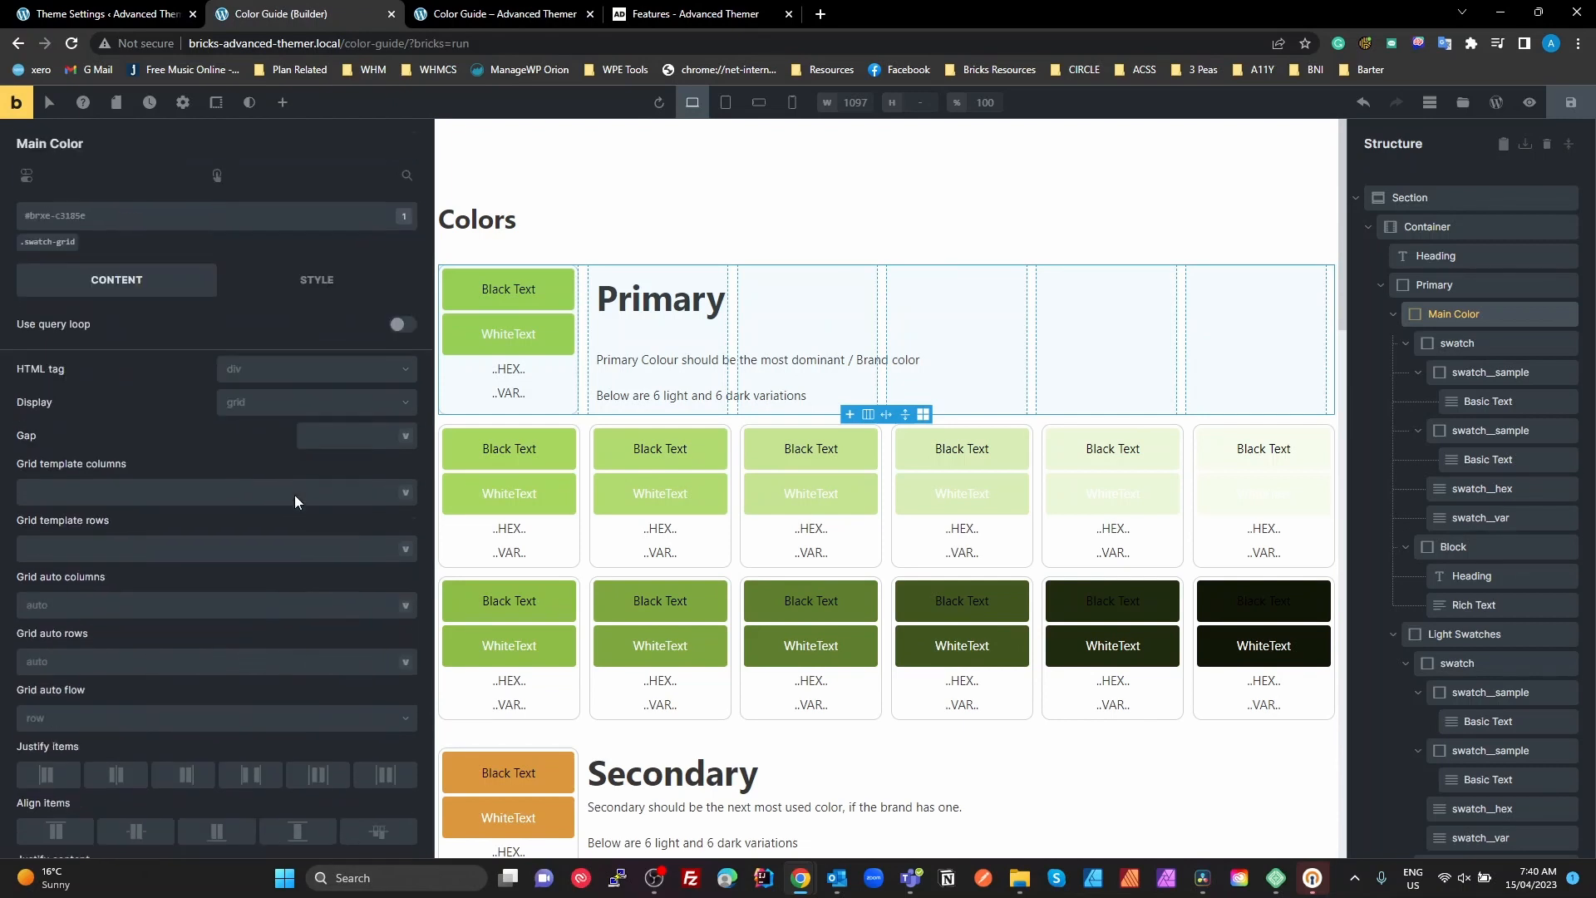
click(56, 250)
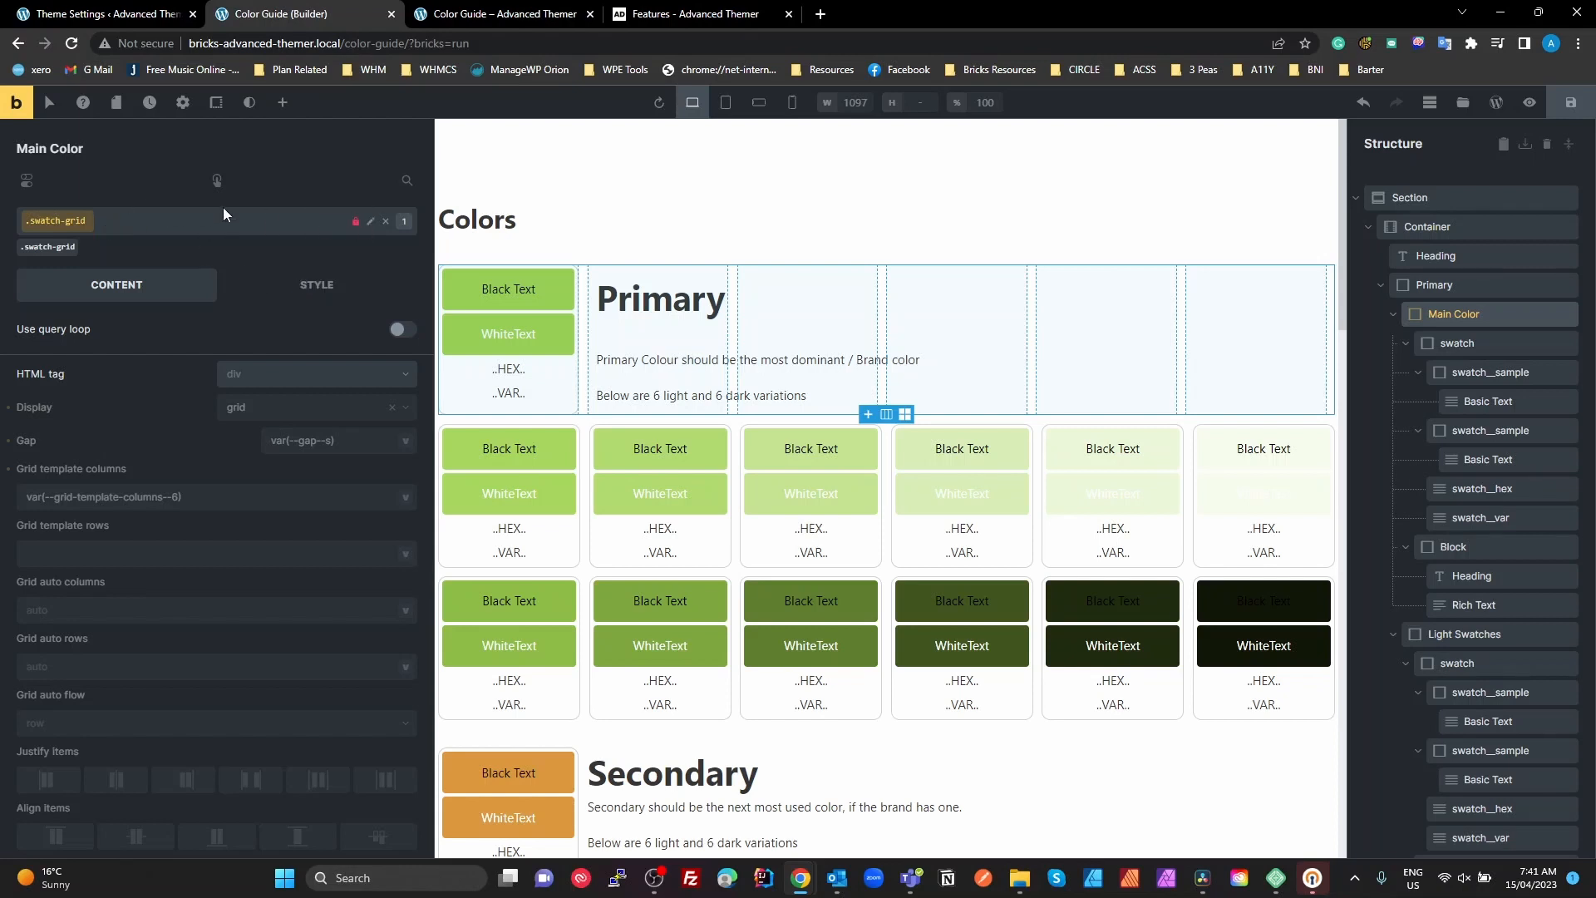
click(355, 222)
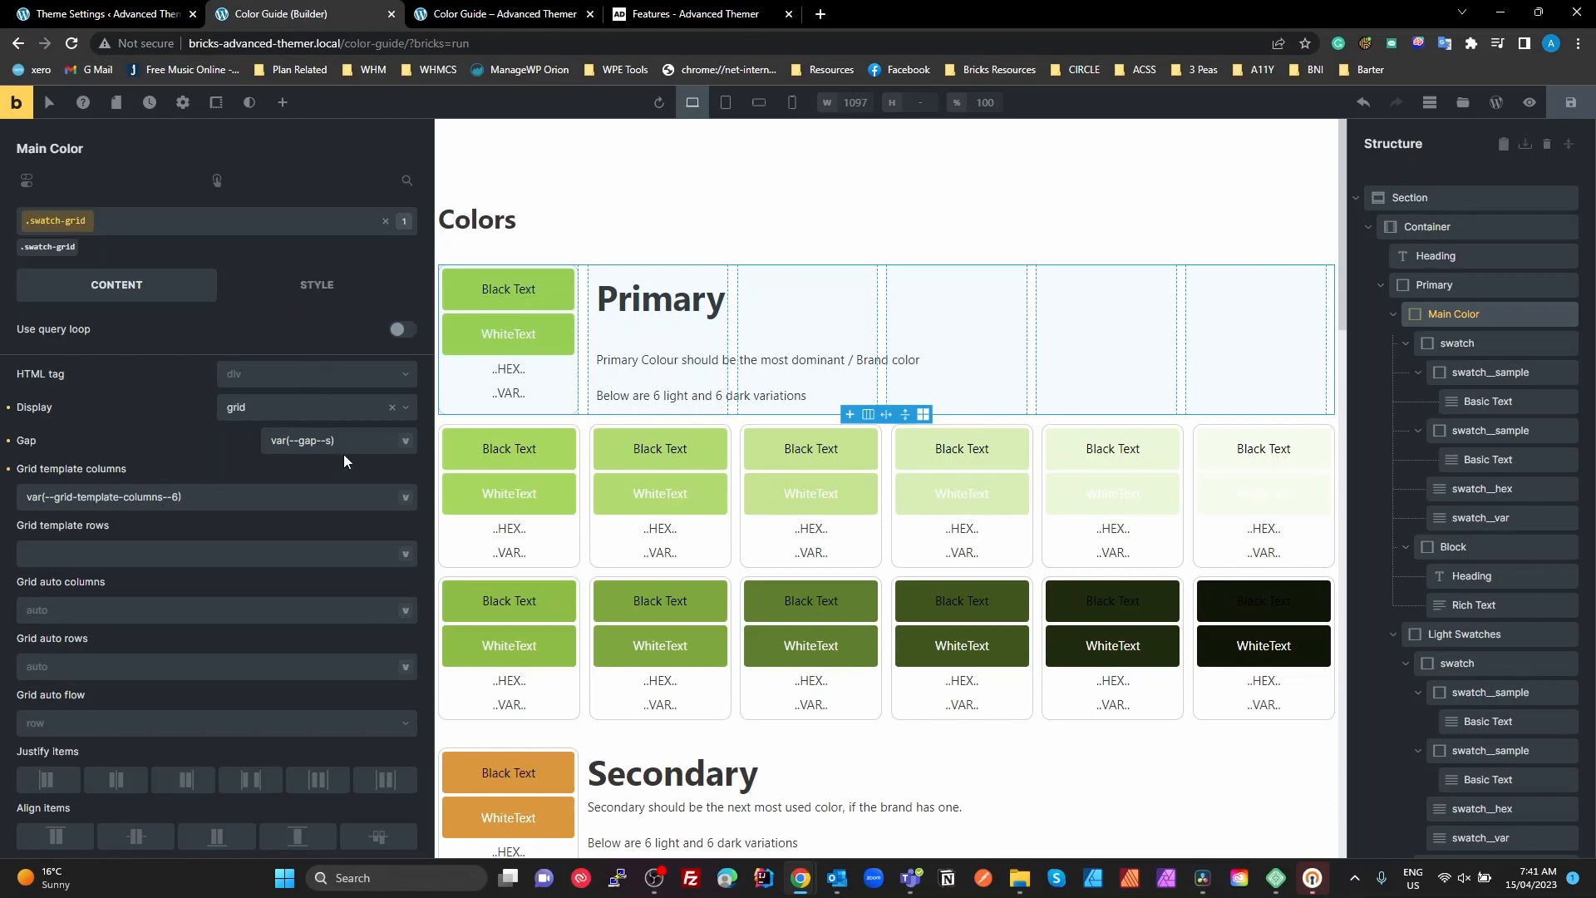
Set the .swatch-grid class's gap to the gap--s variable and its grid template columns to grid-template-columns--6
click(406, 442)
click(542, 453)
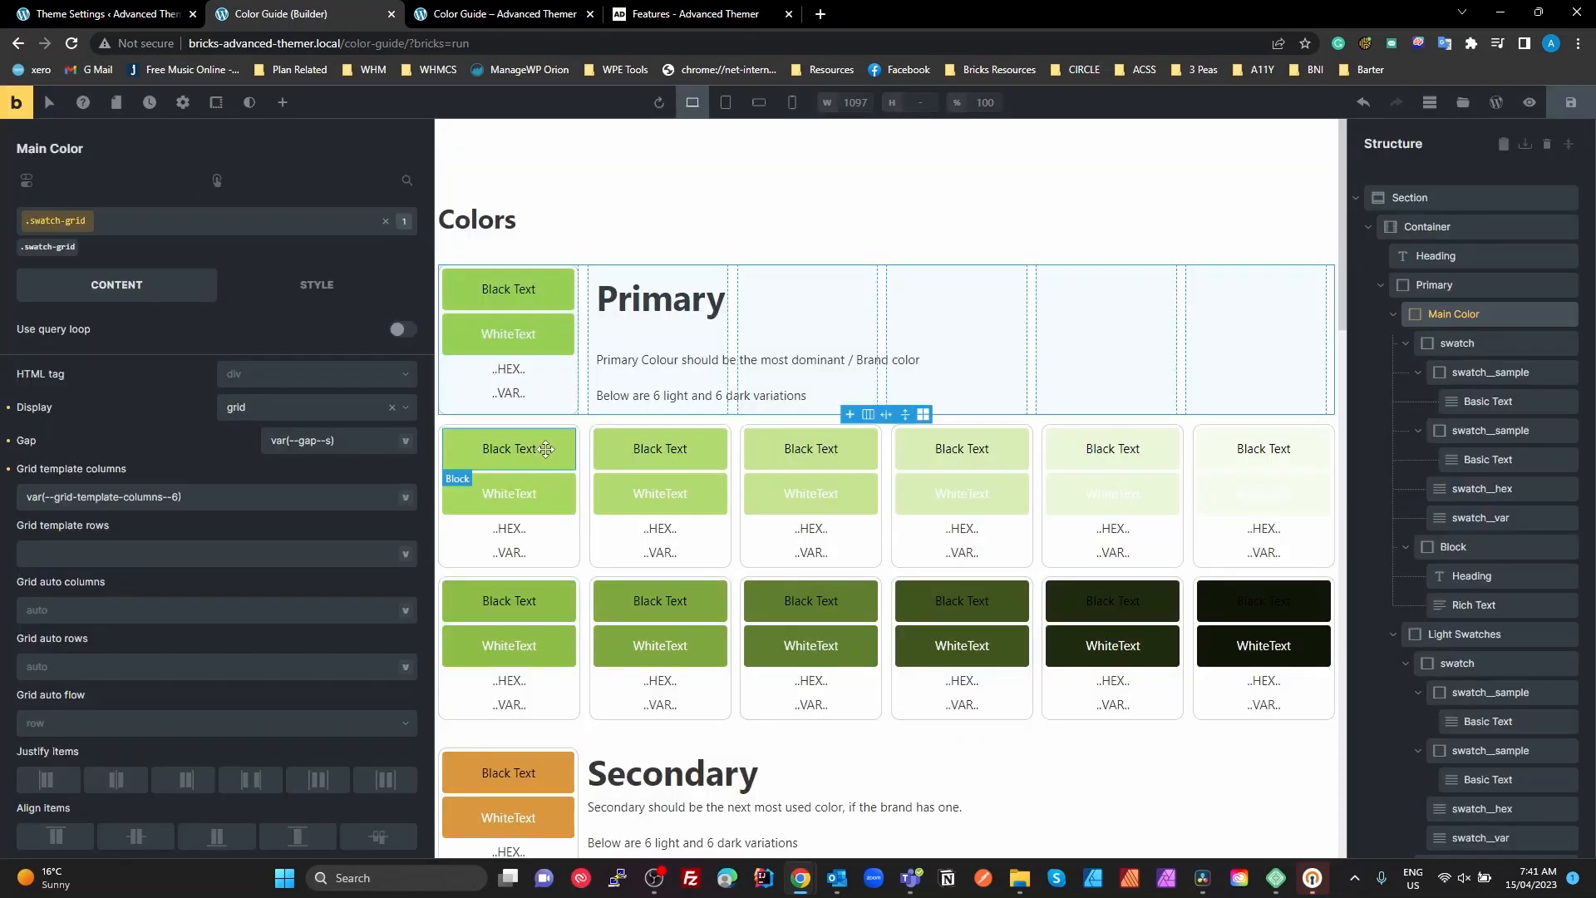
click(405, 499)
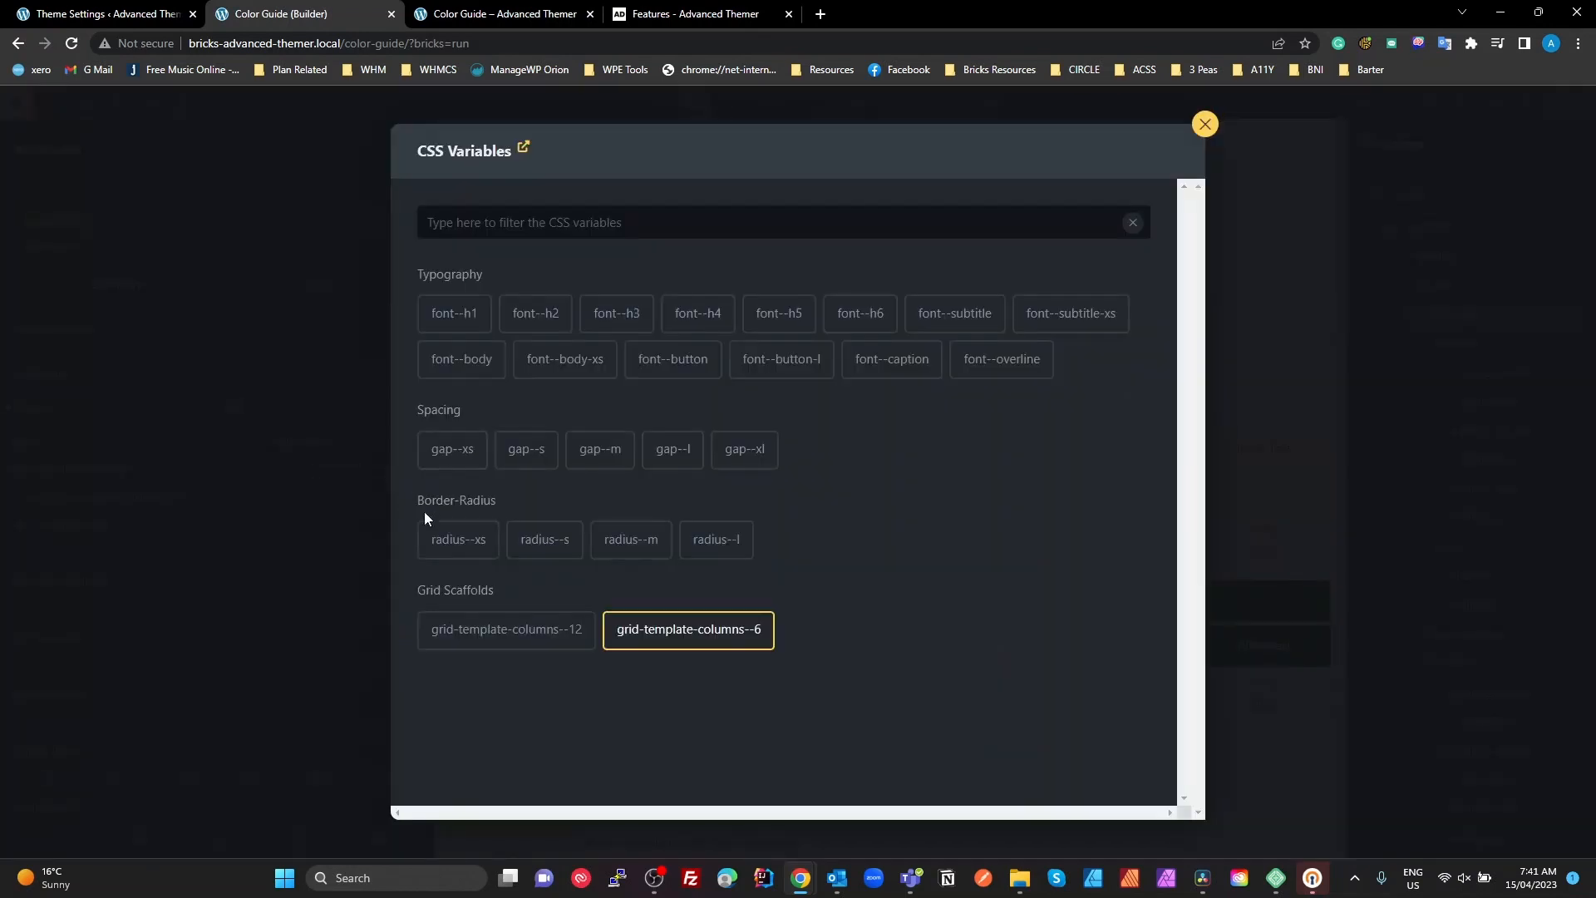
click(990, 663)
drag(467, 597, 481, 652)
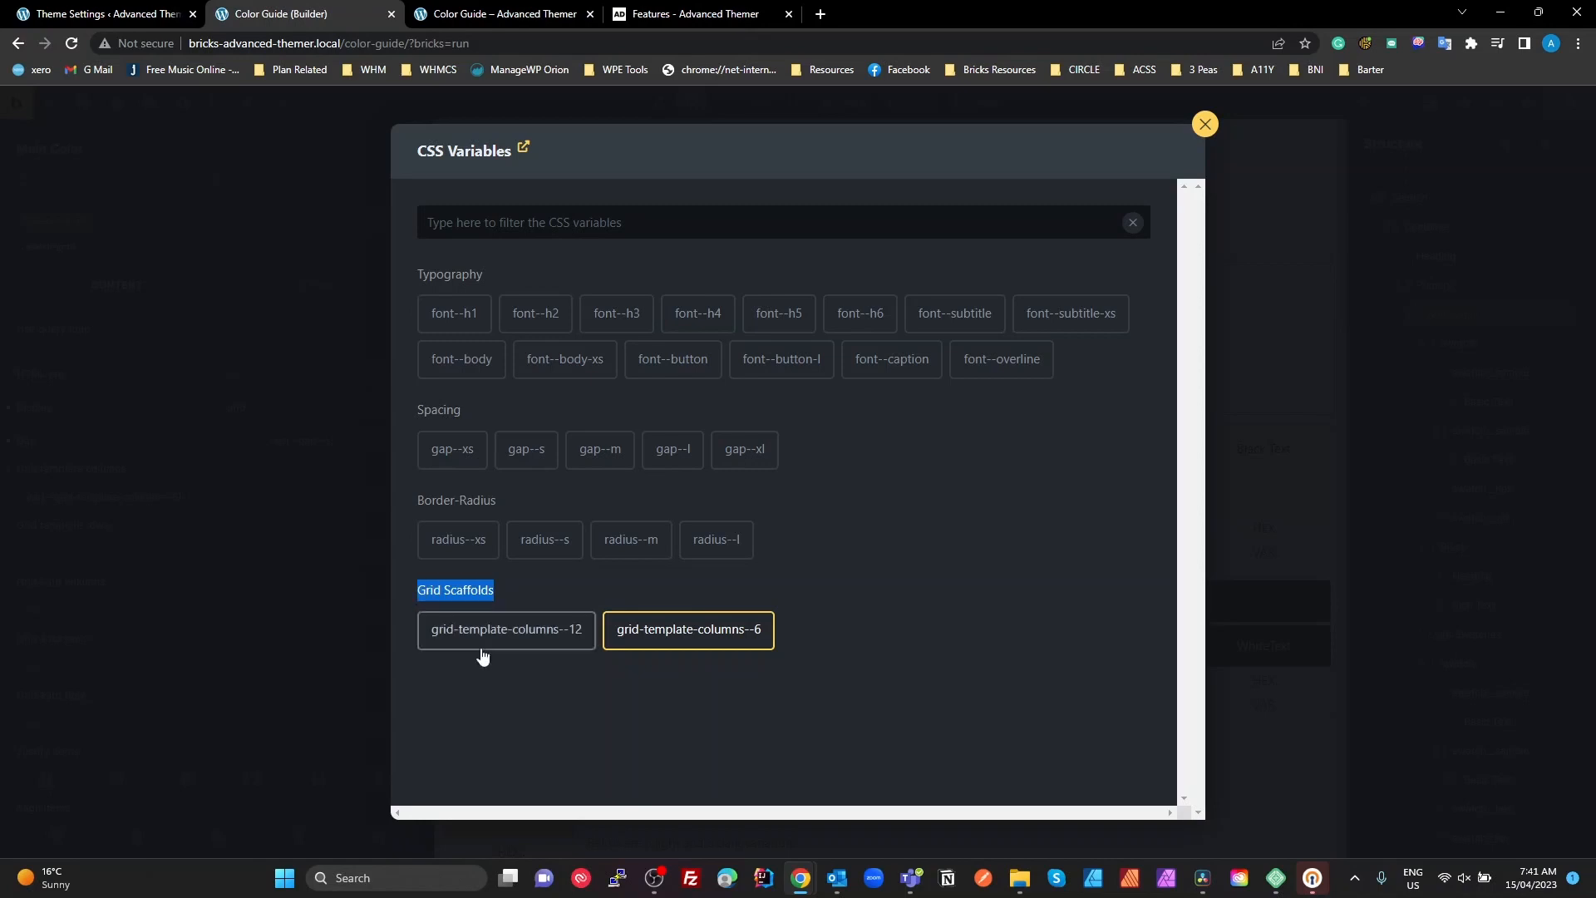
click(552, 692)
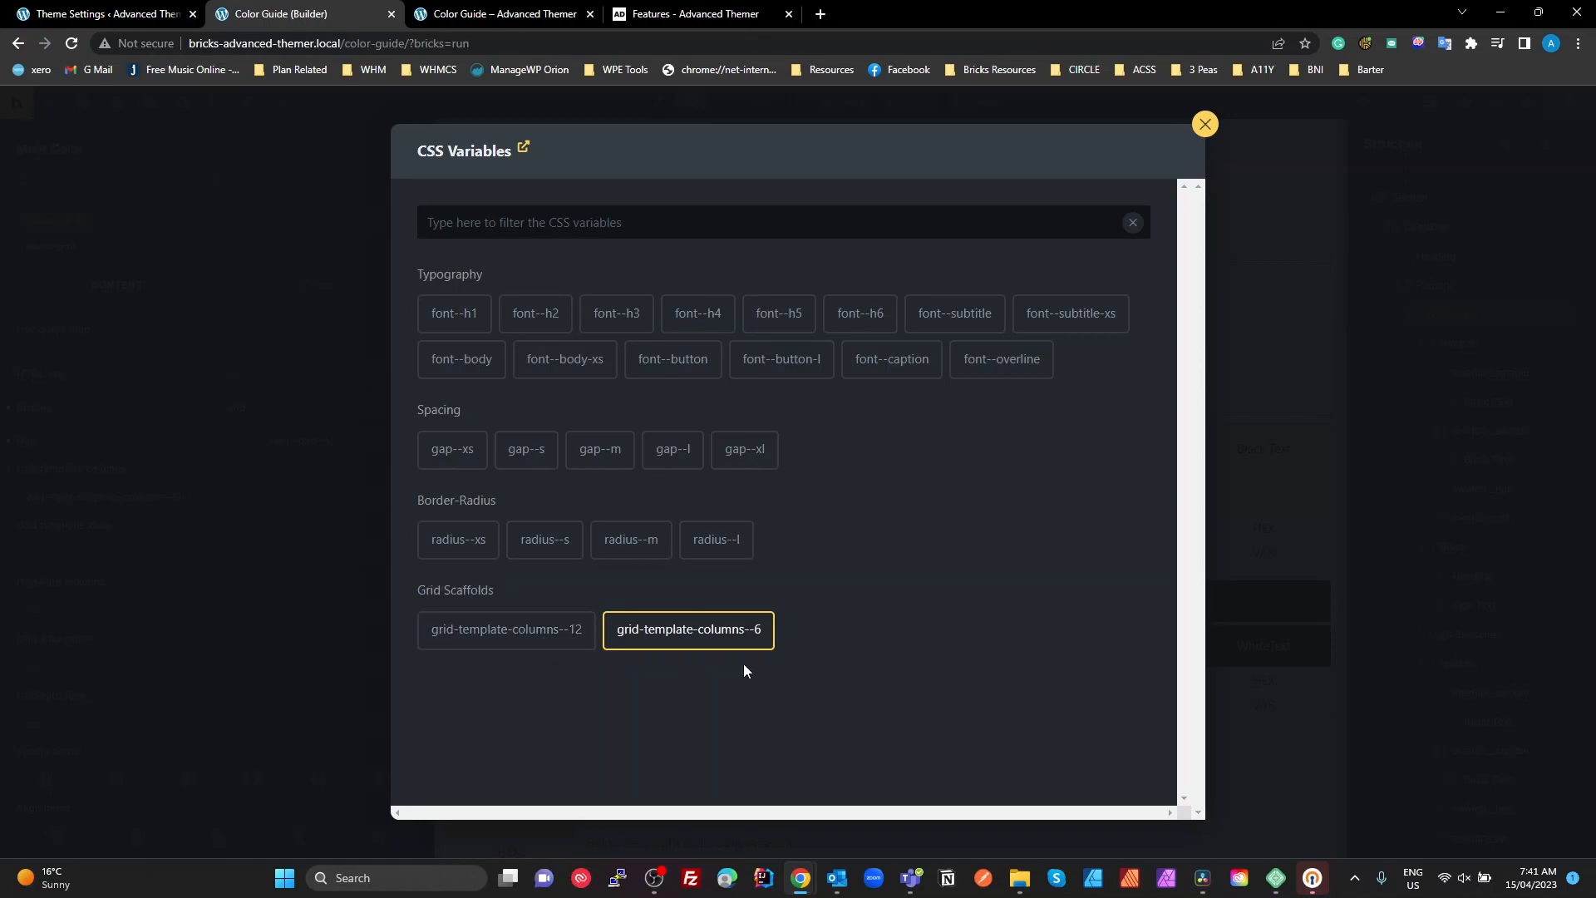
click(729, 639)
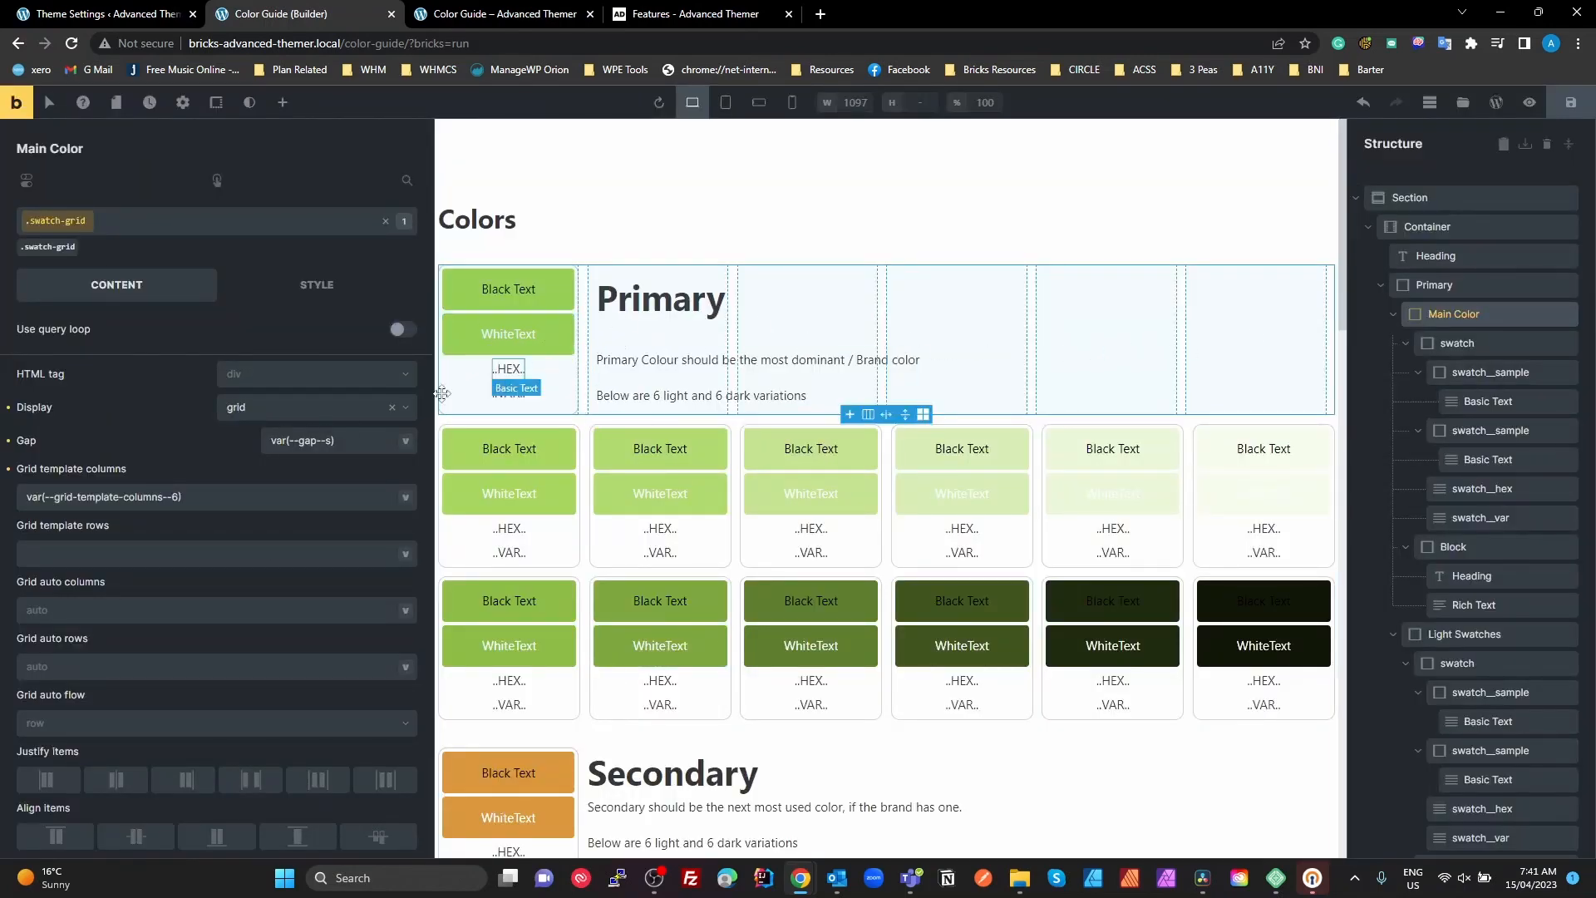
Examine the gap and grid template columns values of .swatch-grid and the CSS variables offered for the columns
click(342, 442)
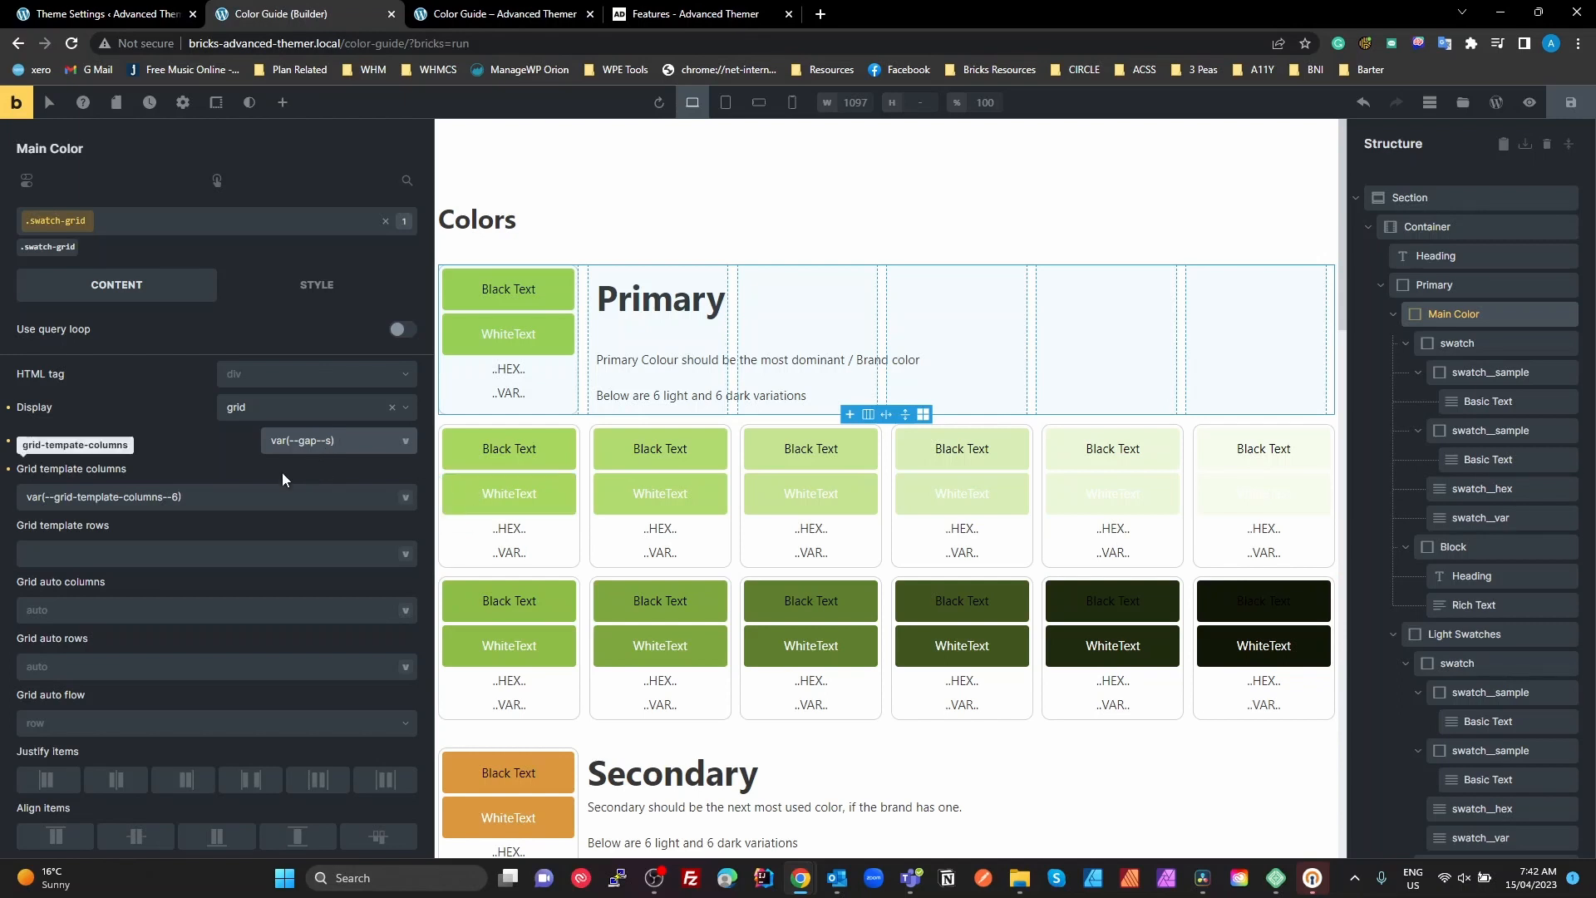
click(232, 501)
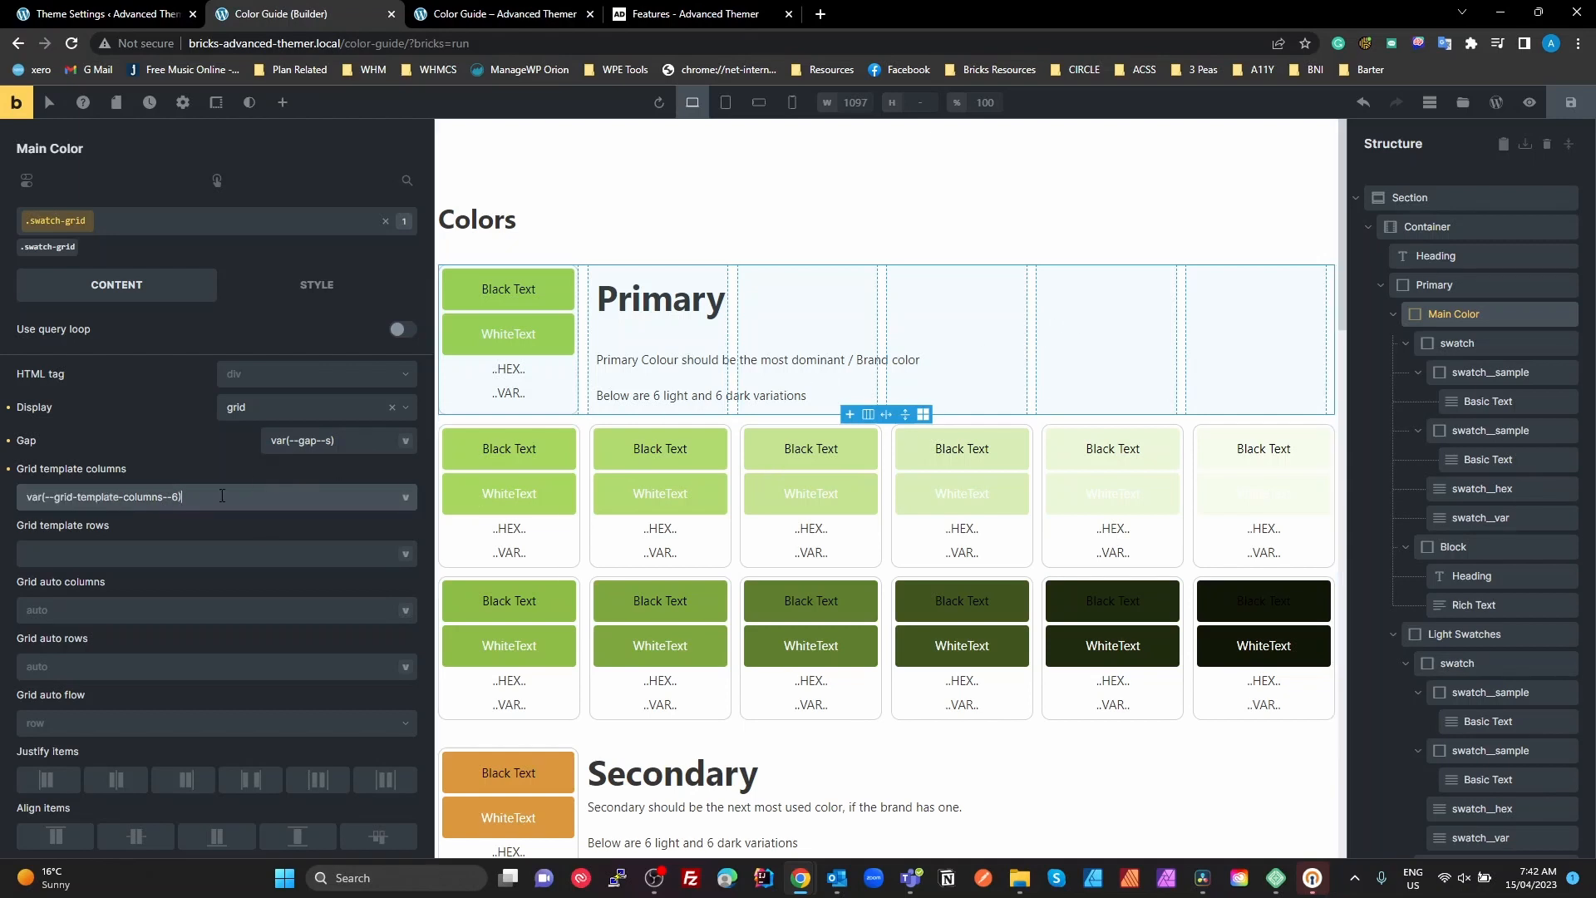
drag(223, 490, 7, 514)
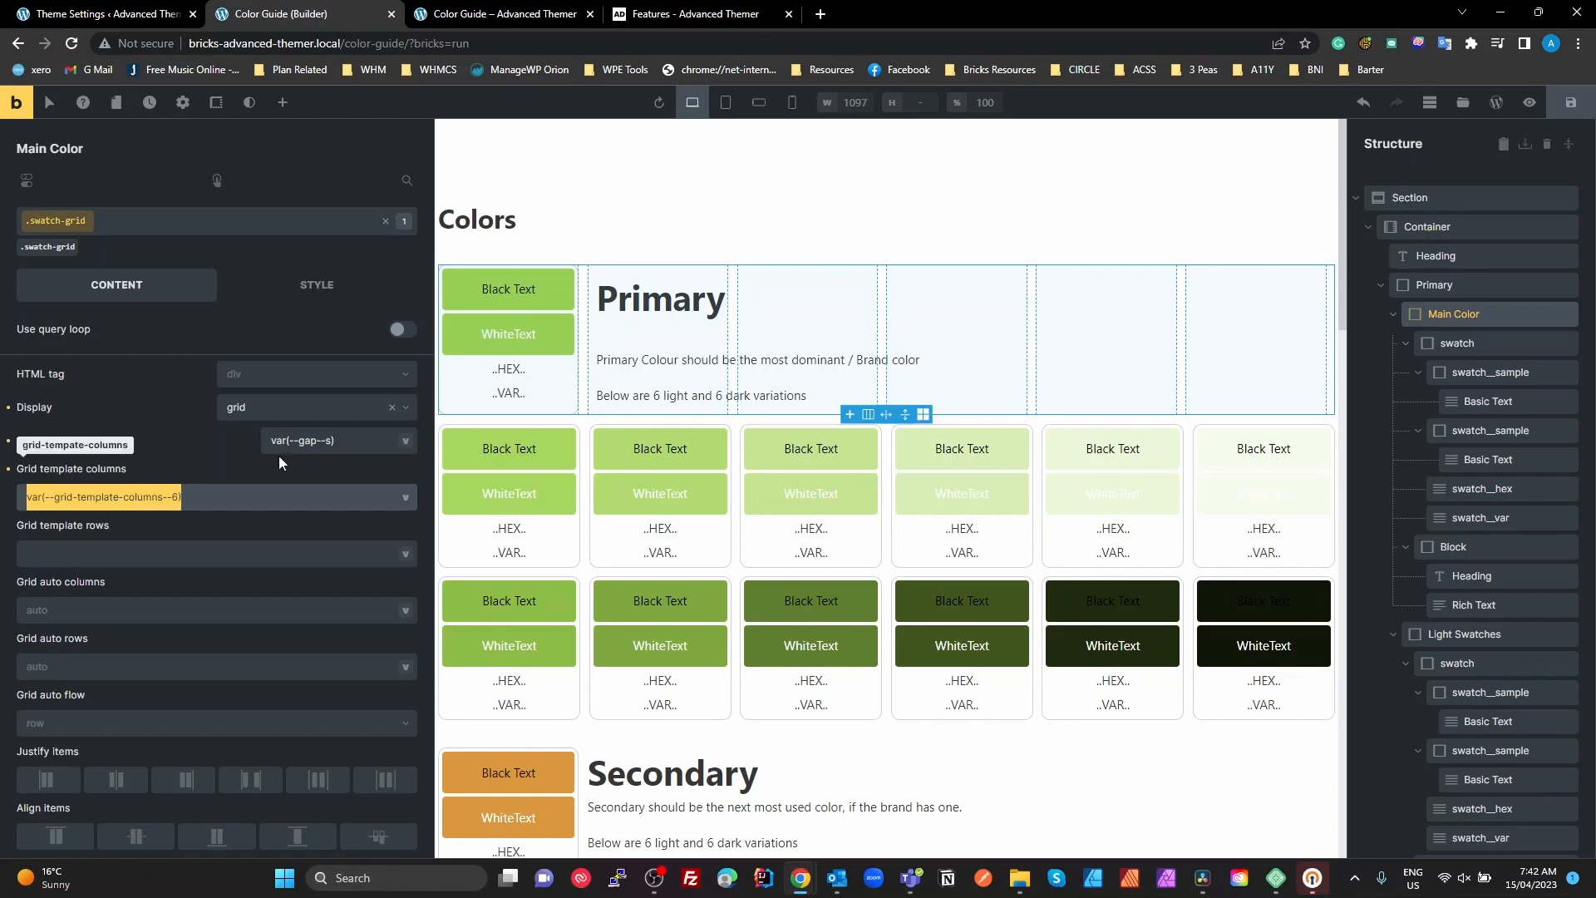
click(406, 498)
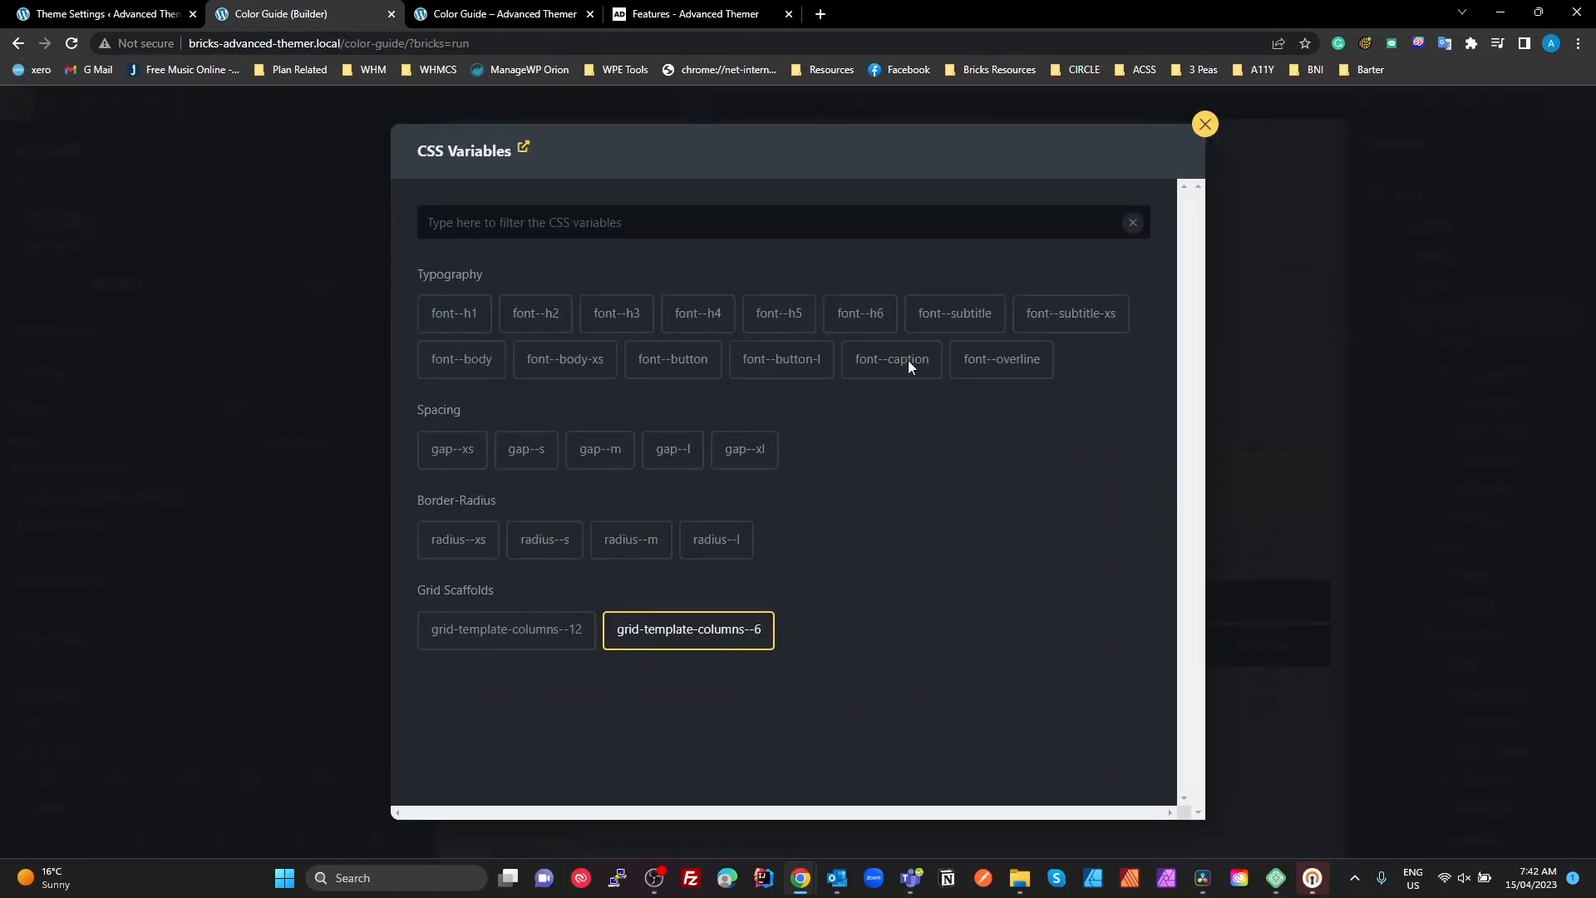
click(1204, 124)
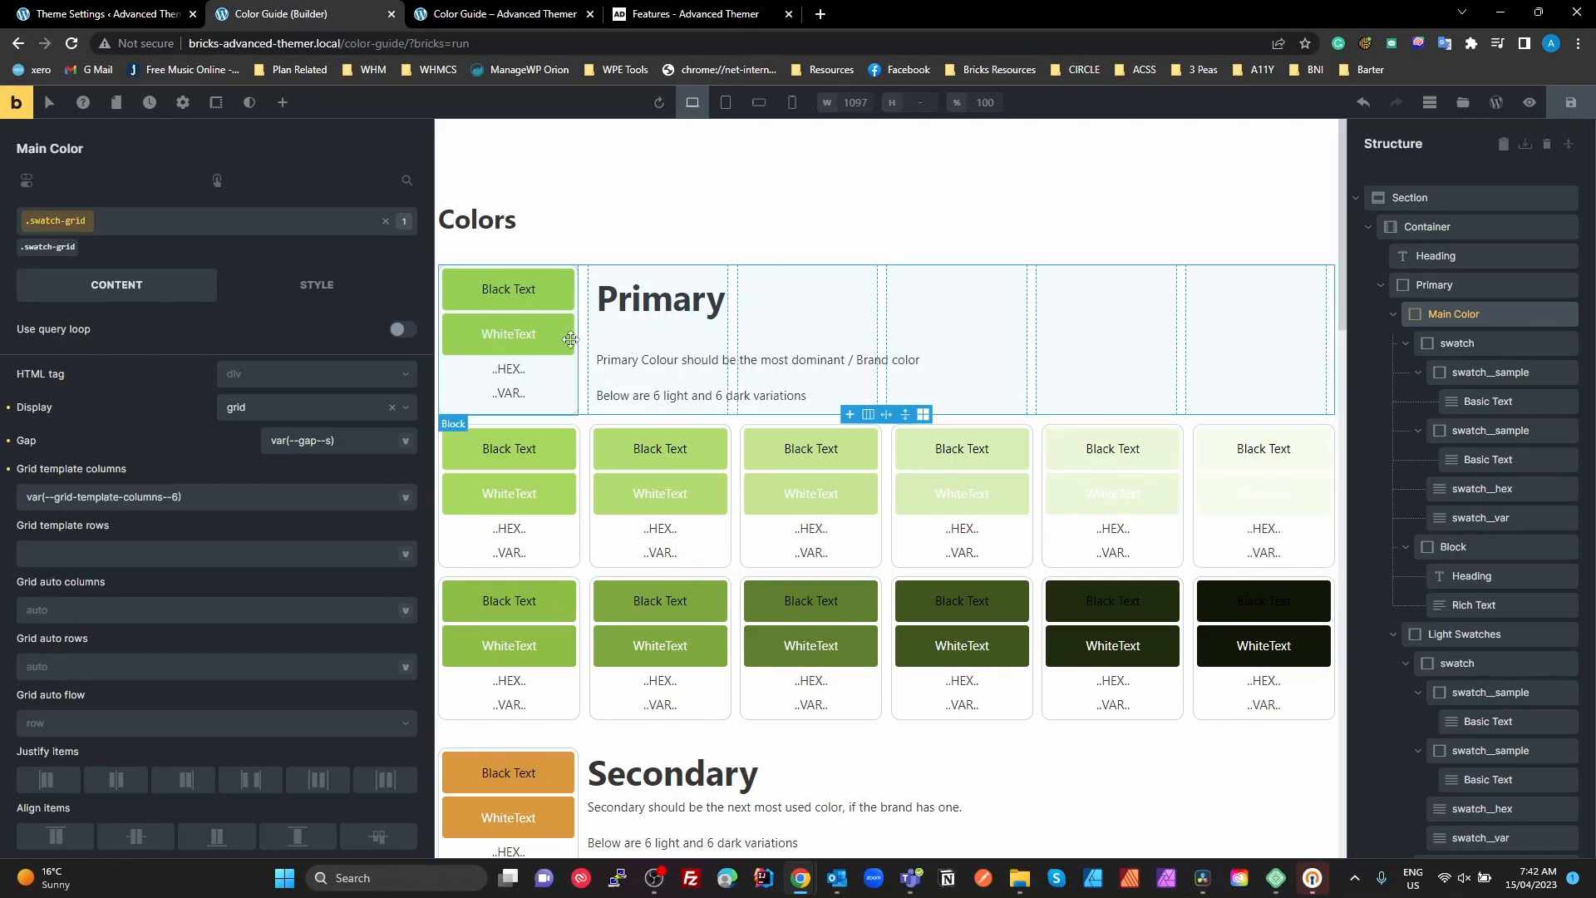
Select the first swatch block inside Main Color, activate its .swatch class and unlock the class for editing
click(1443, 341)
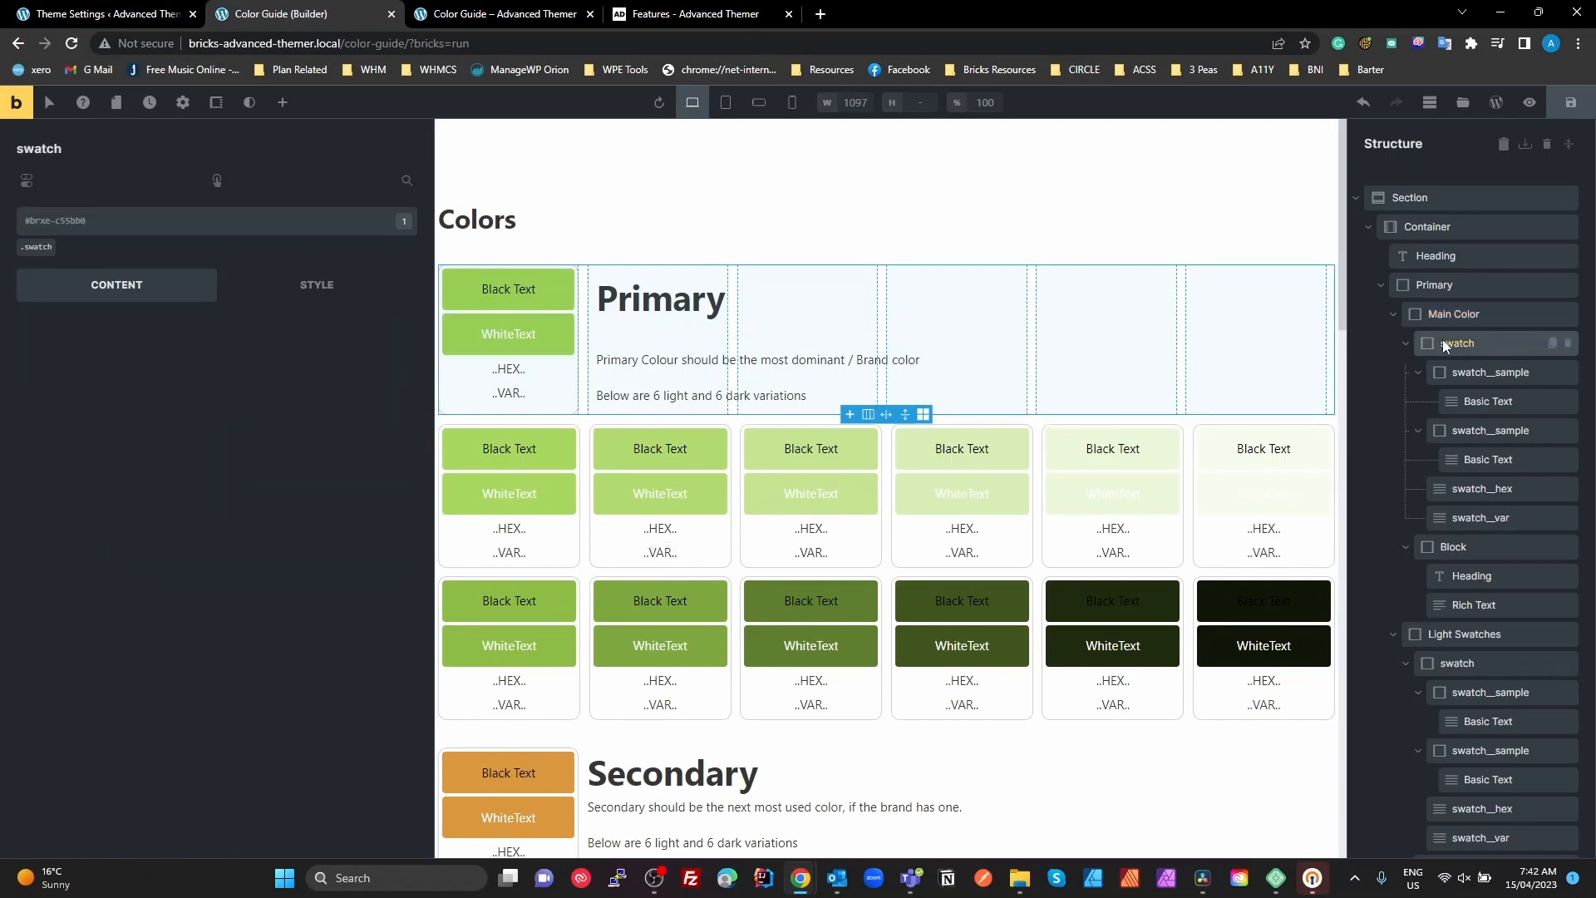
click(38, 248)
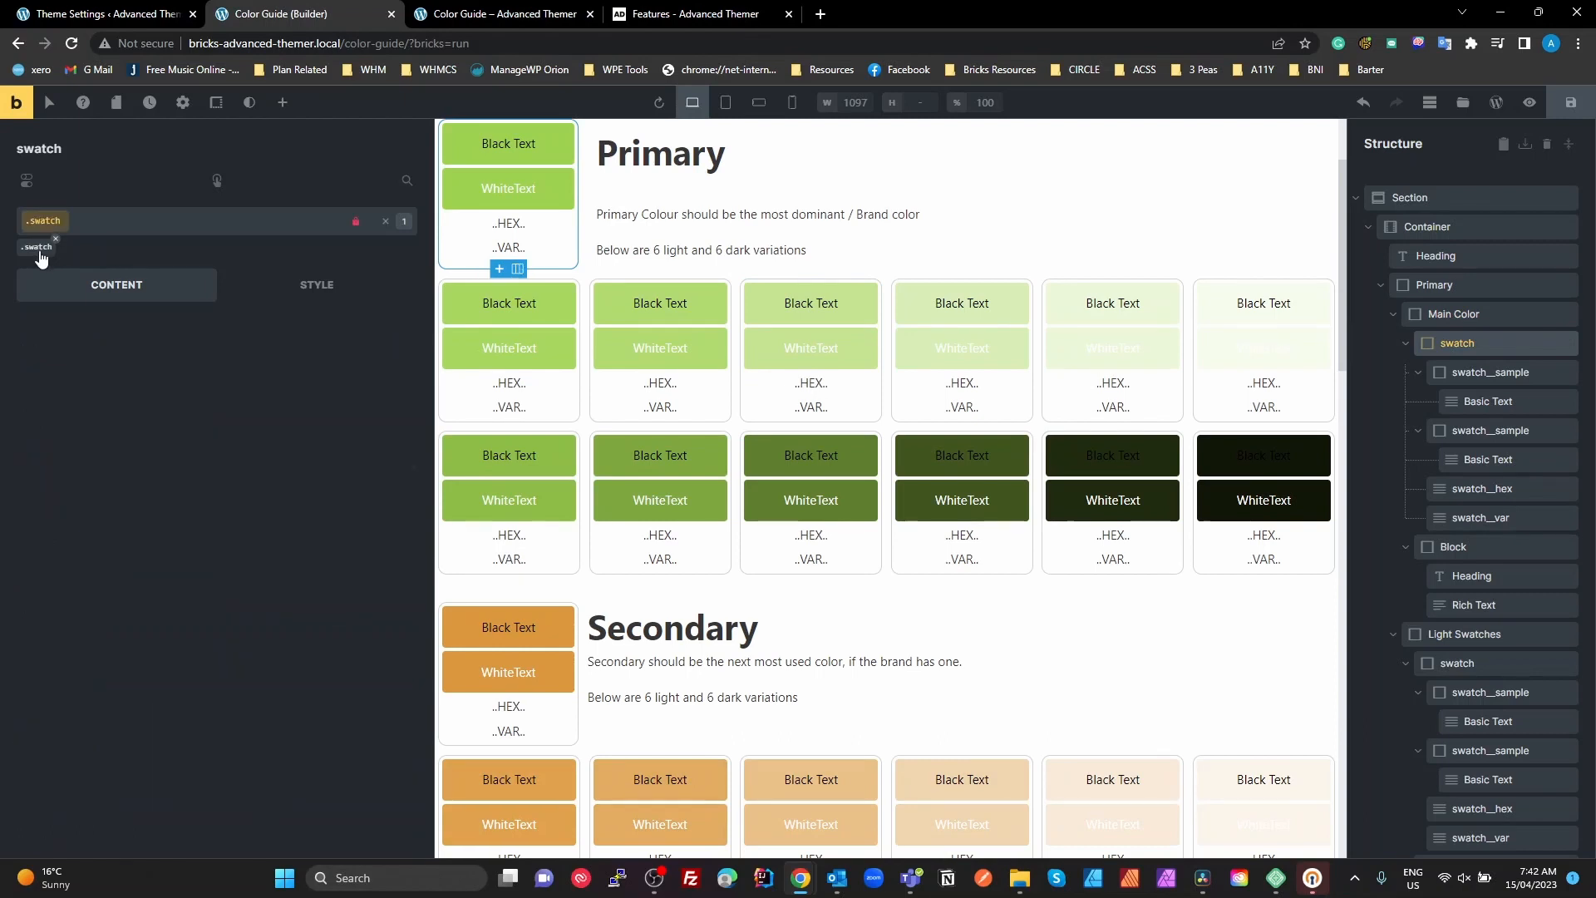
click(355, 222)
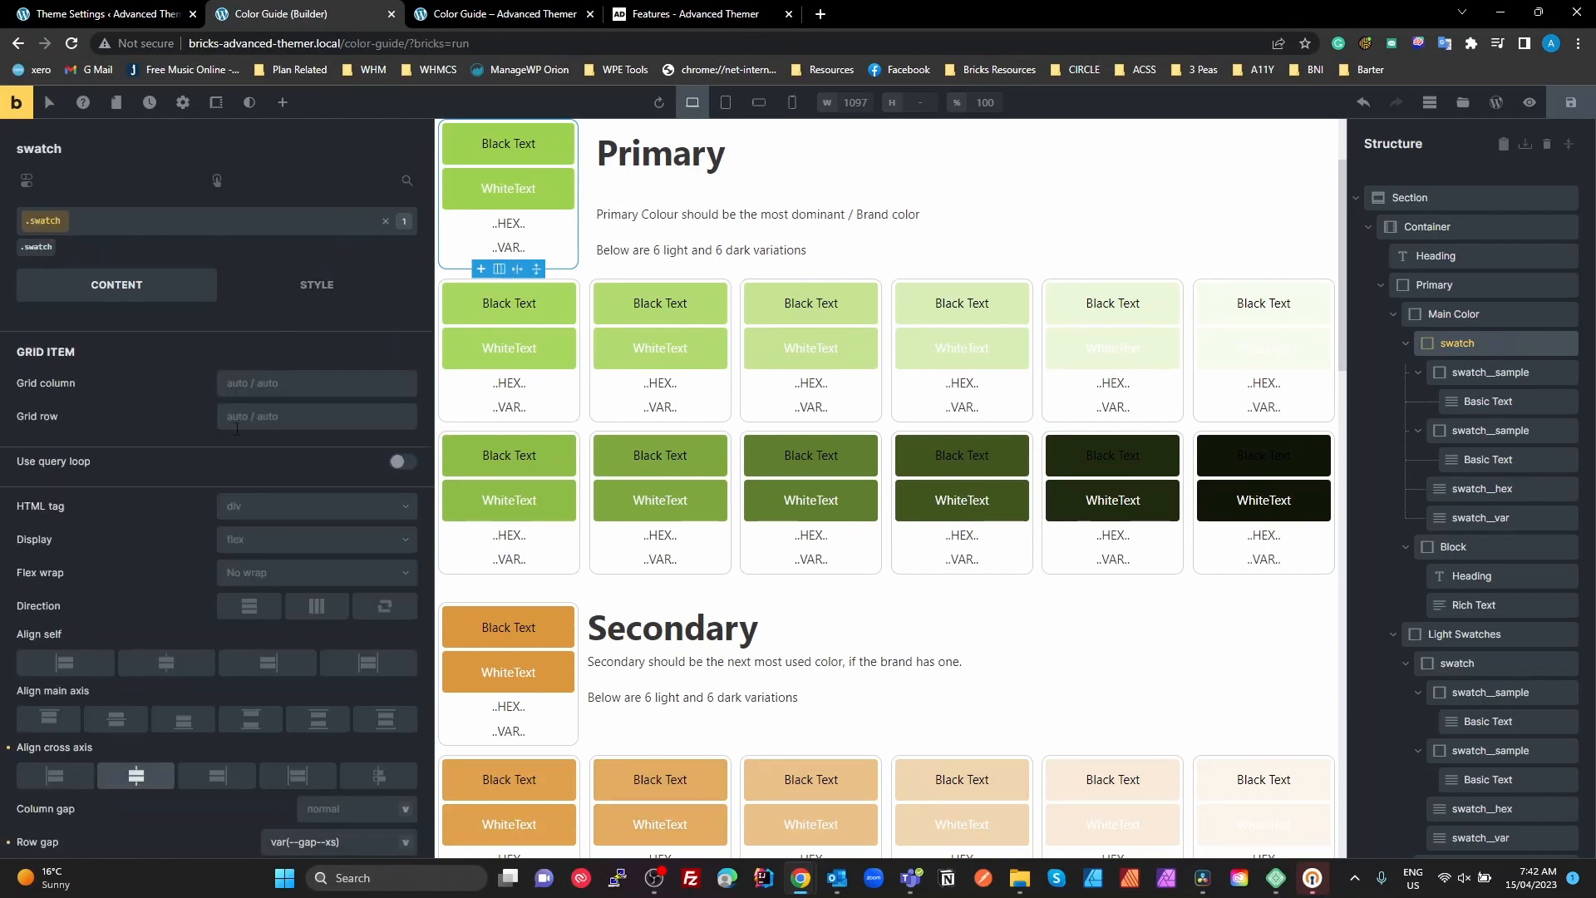
Set the .swatch class's row gap to the gap--xs variable
scroll(224, 613, down, 2)
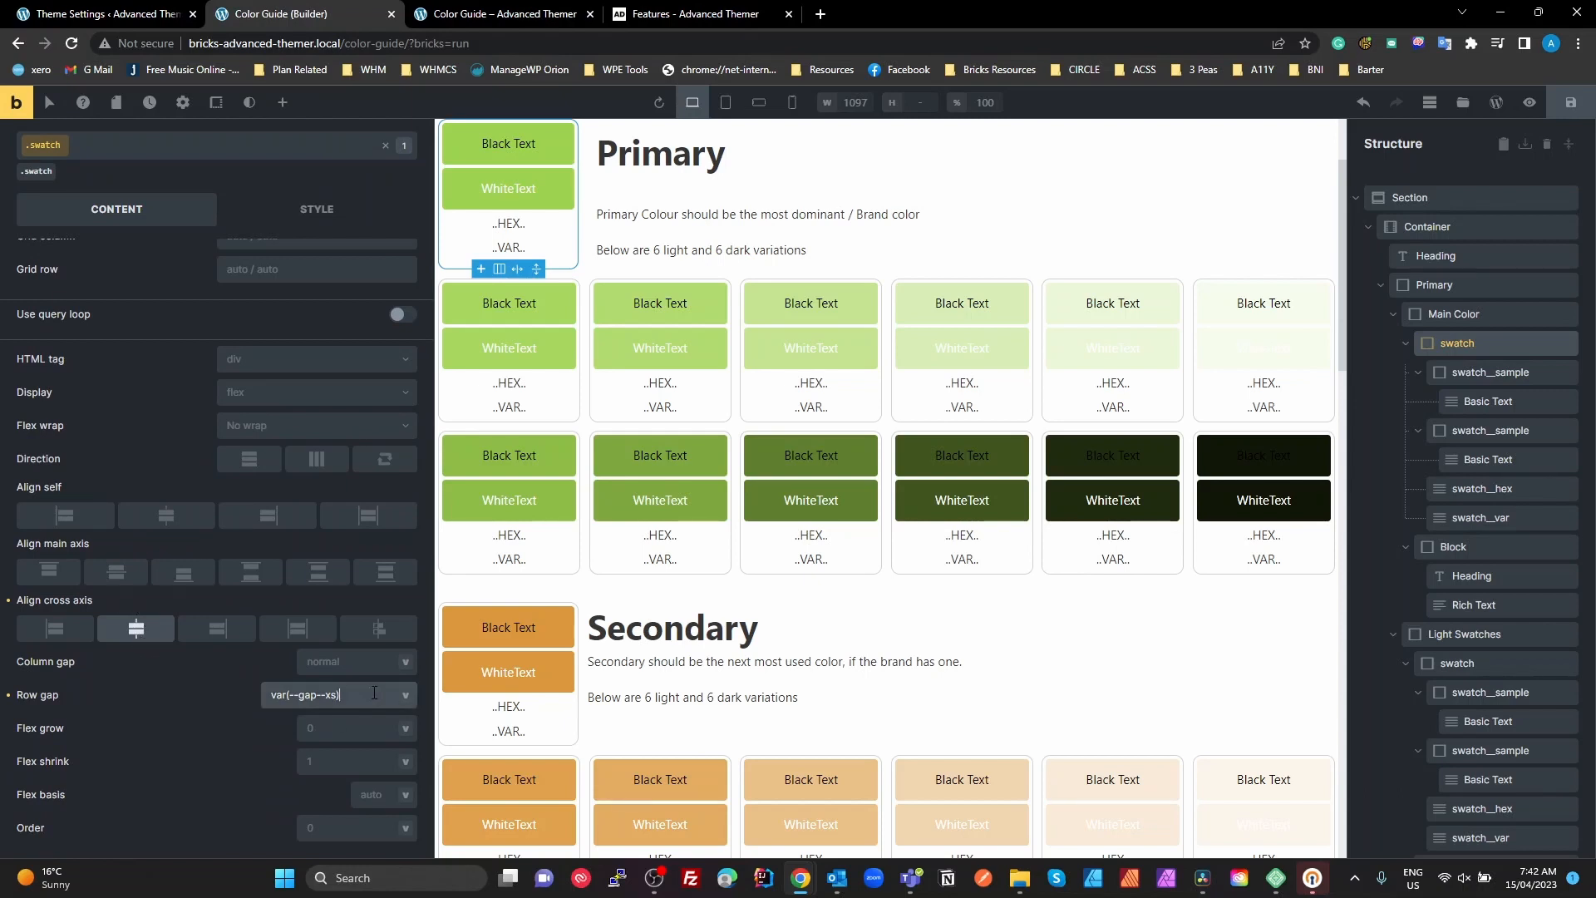
click(404, 695)
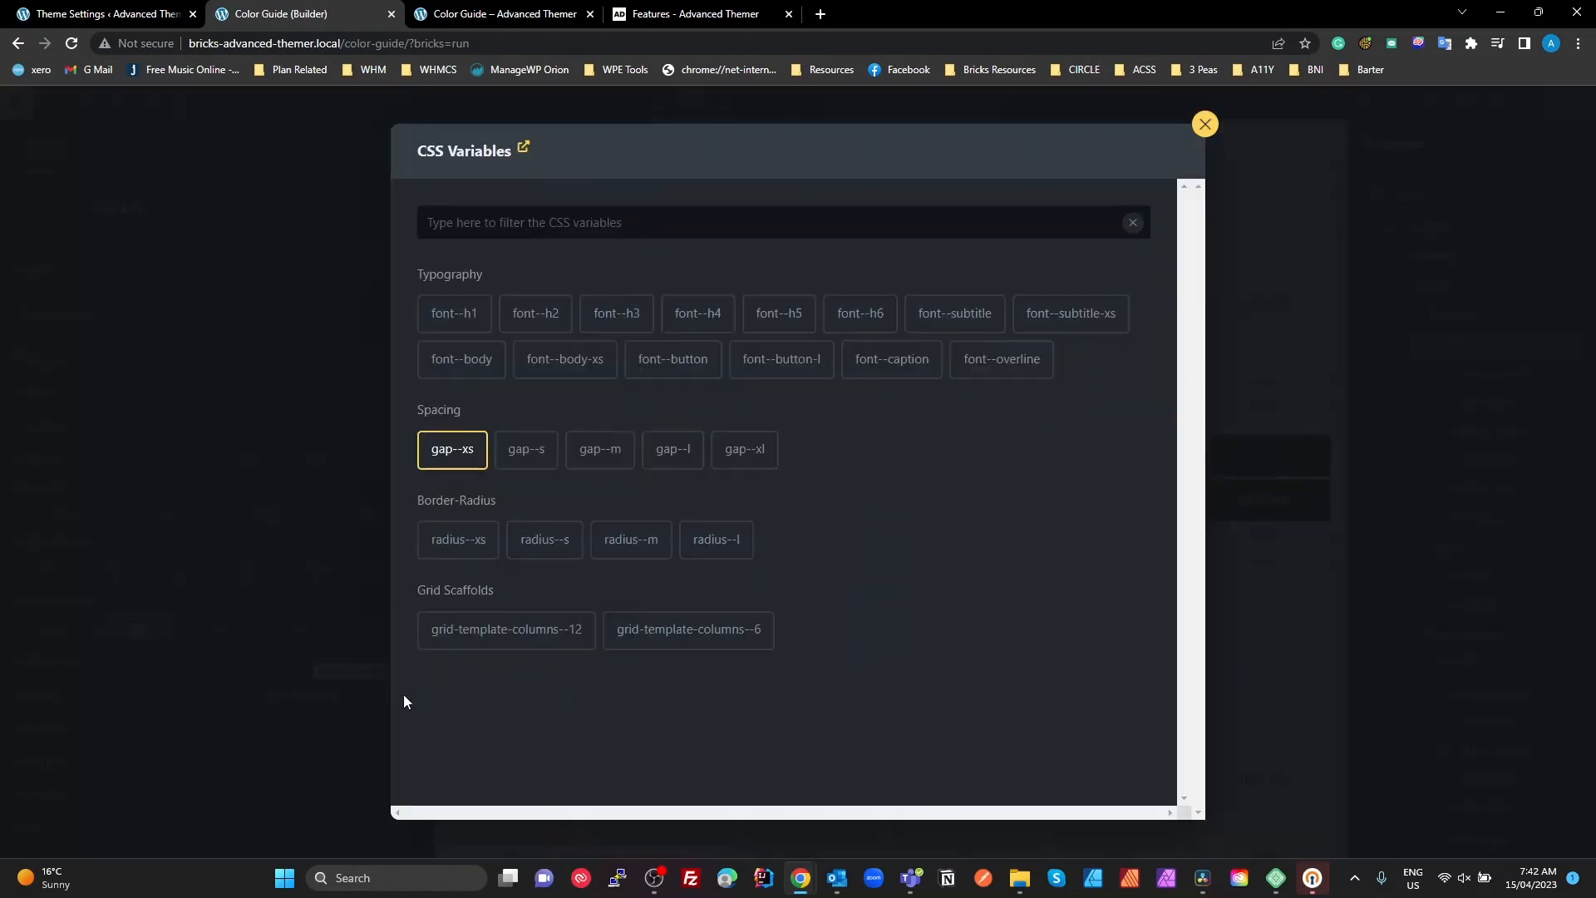
click(452, 448)
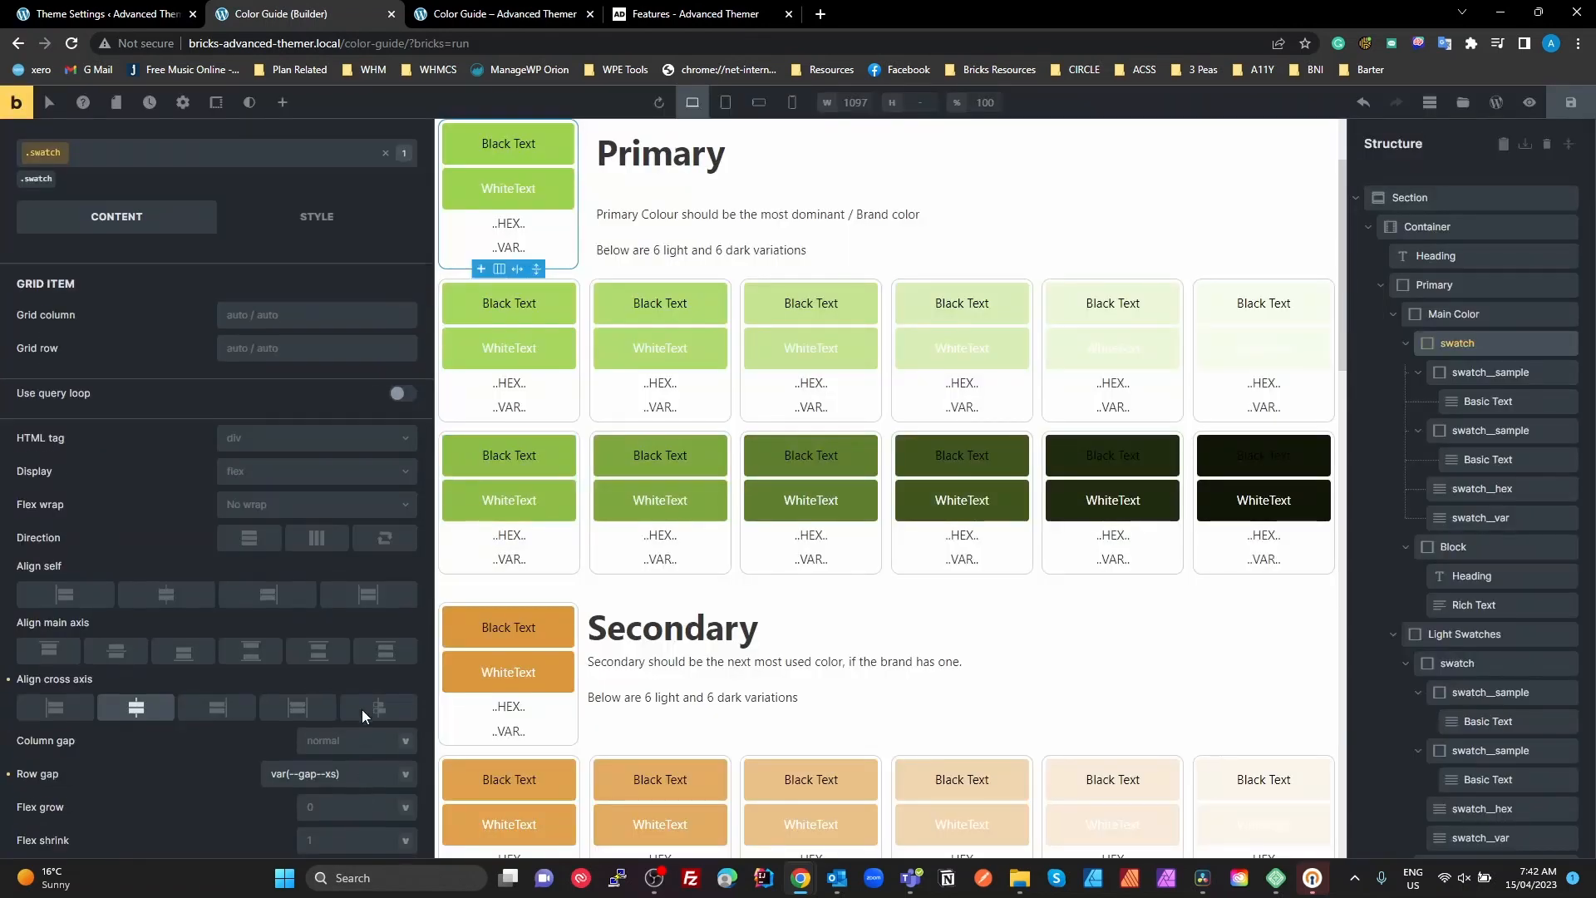
Review the .swatch class's padding in its layout styles and the CSS variable assigned to the top padding
click(310, 291)
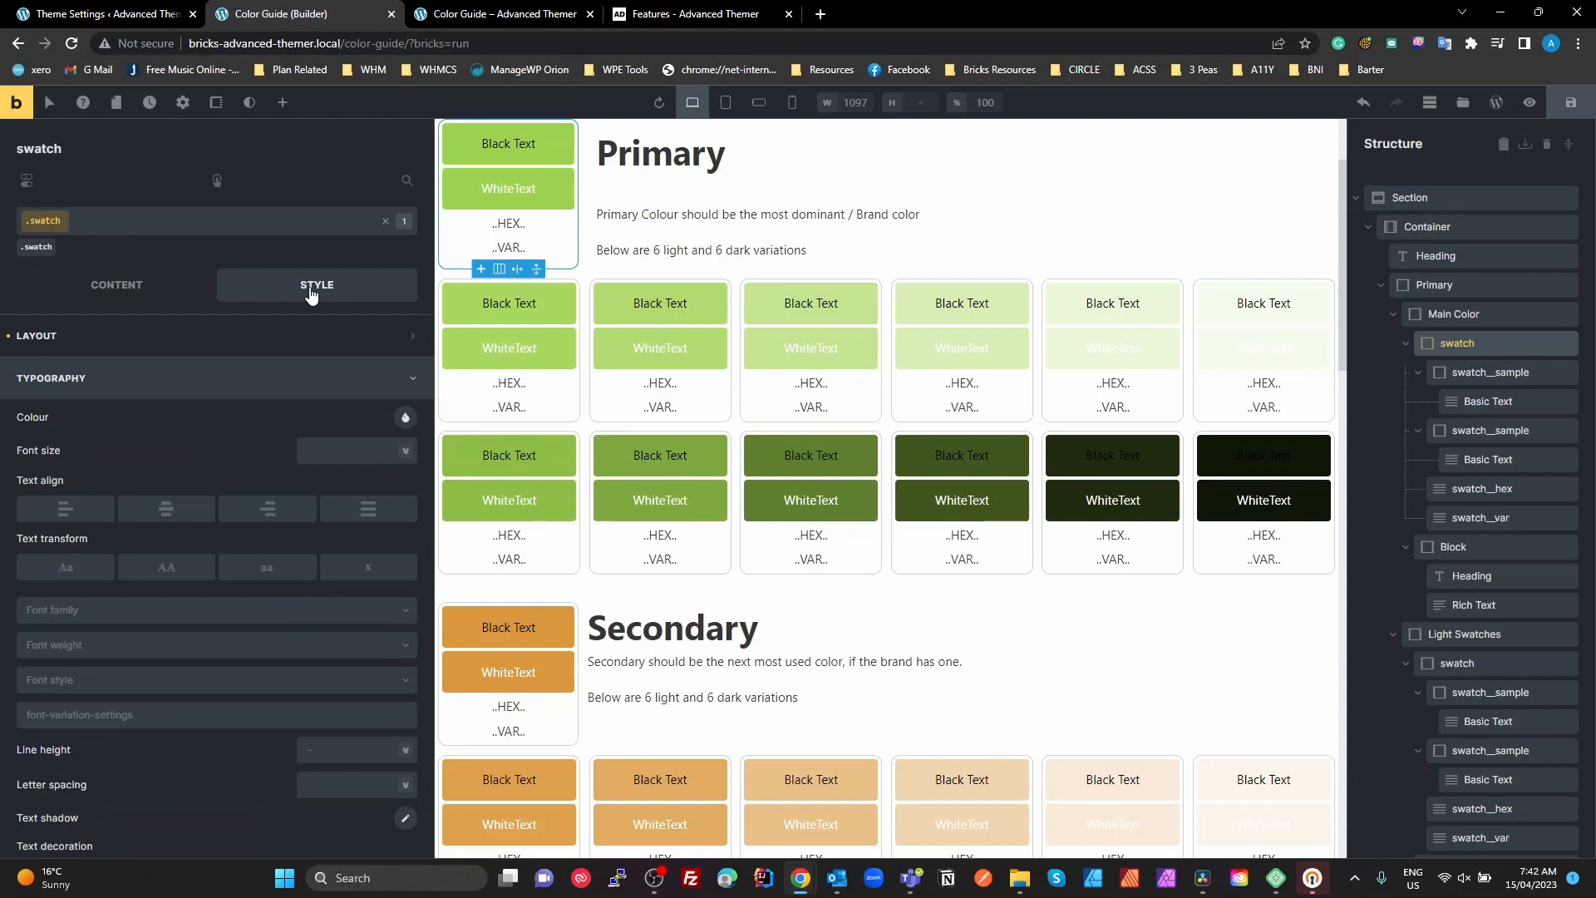
click(33, 346)
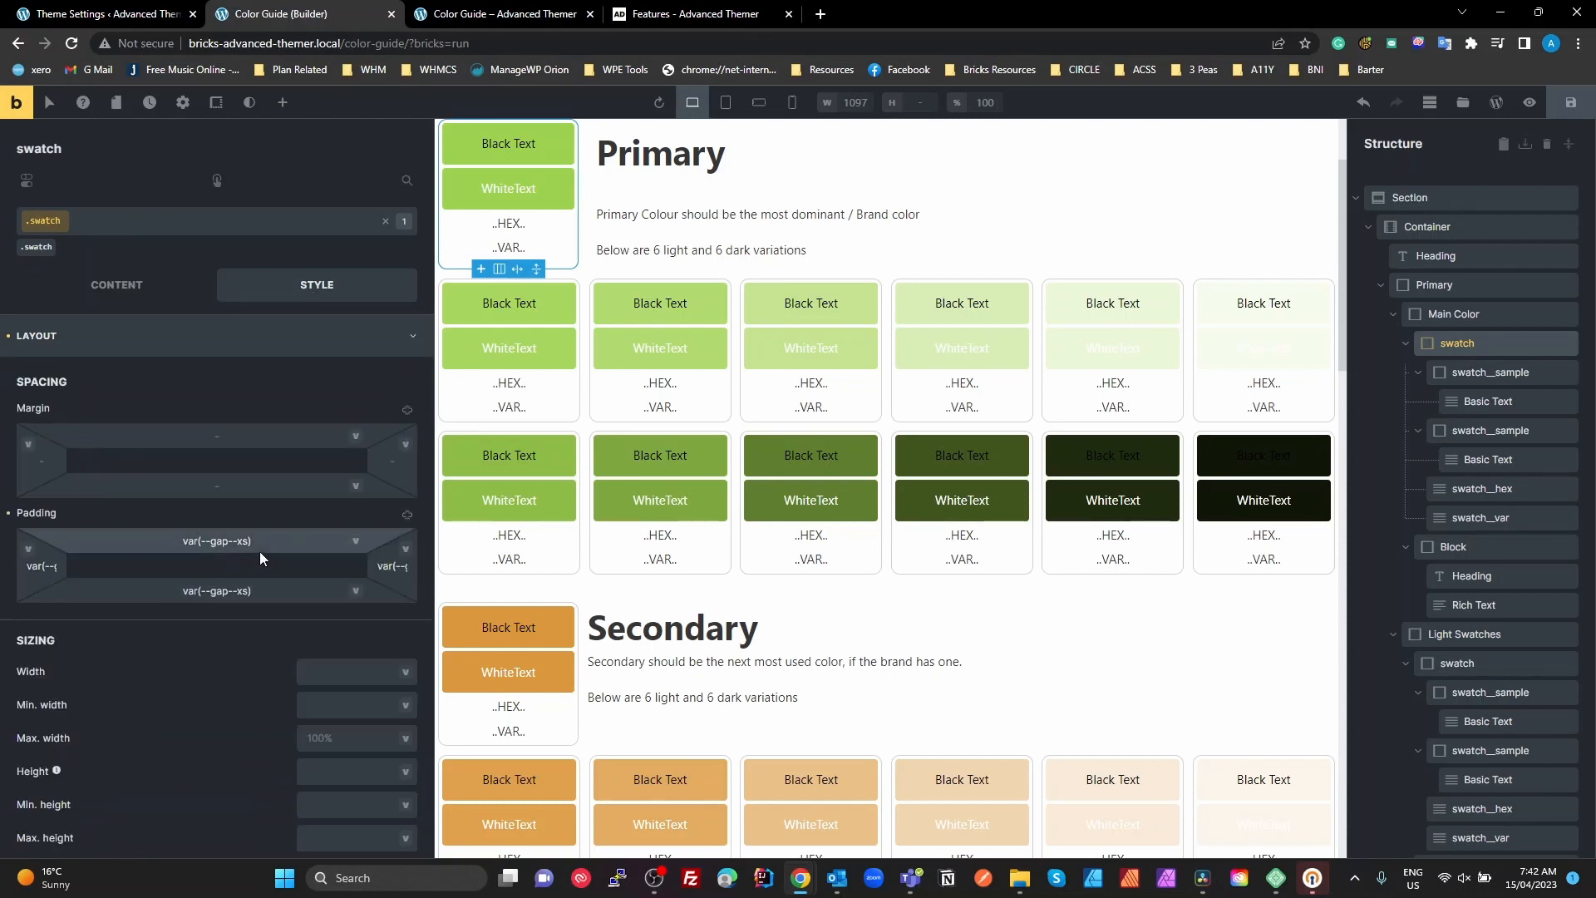
click(356, 541)
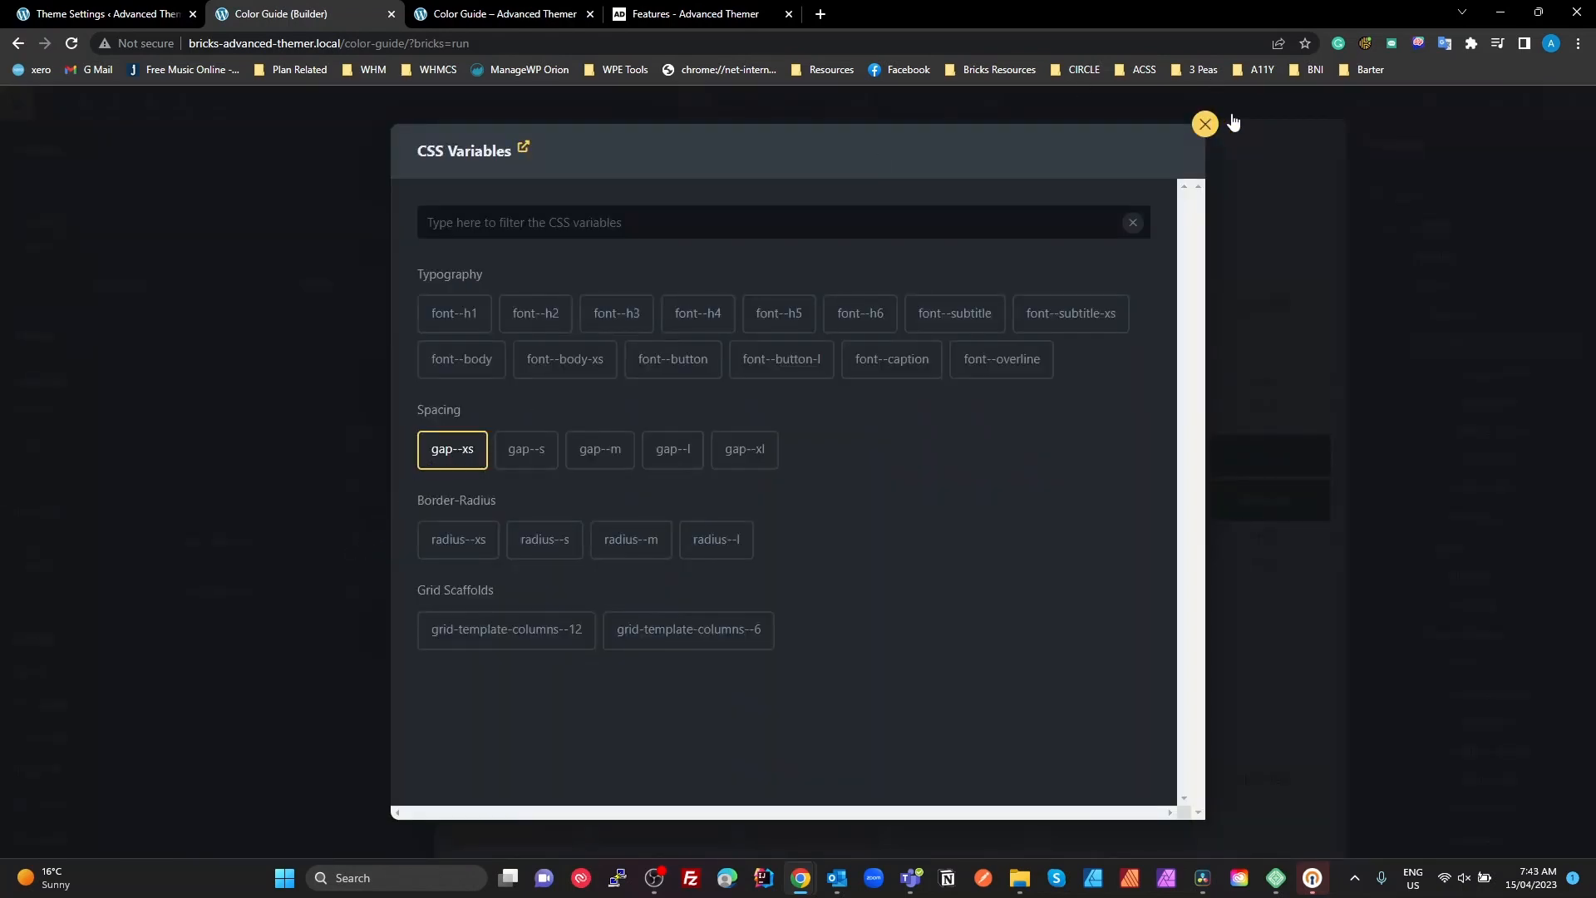
click(1205, 124)
Examine the .swatch class's border width, style, colour and the CSS variable used for its corner radius
scroll(271, 576, down, 10)
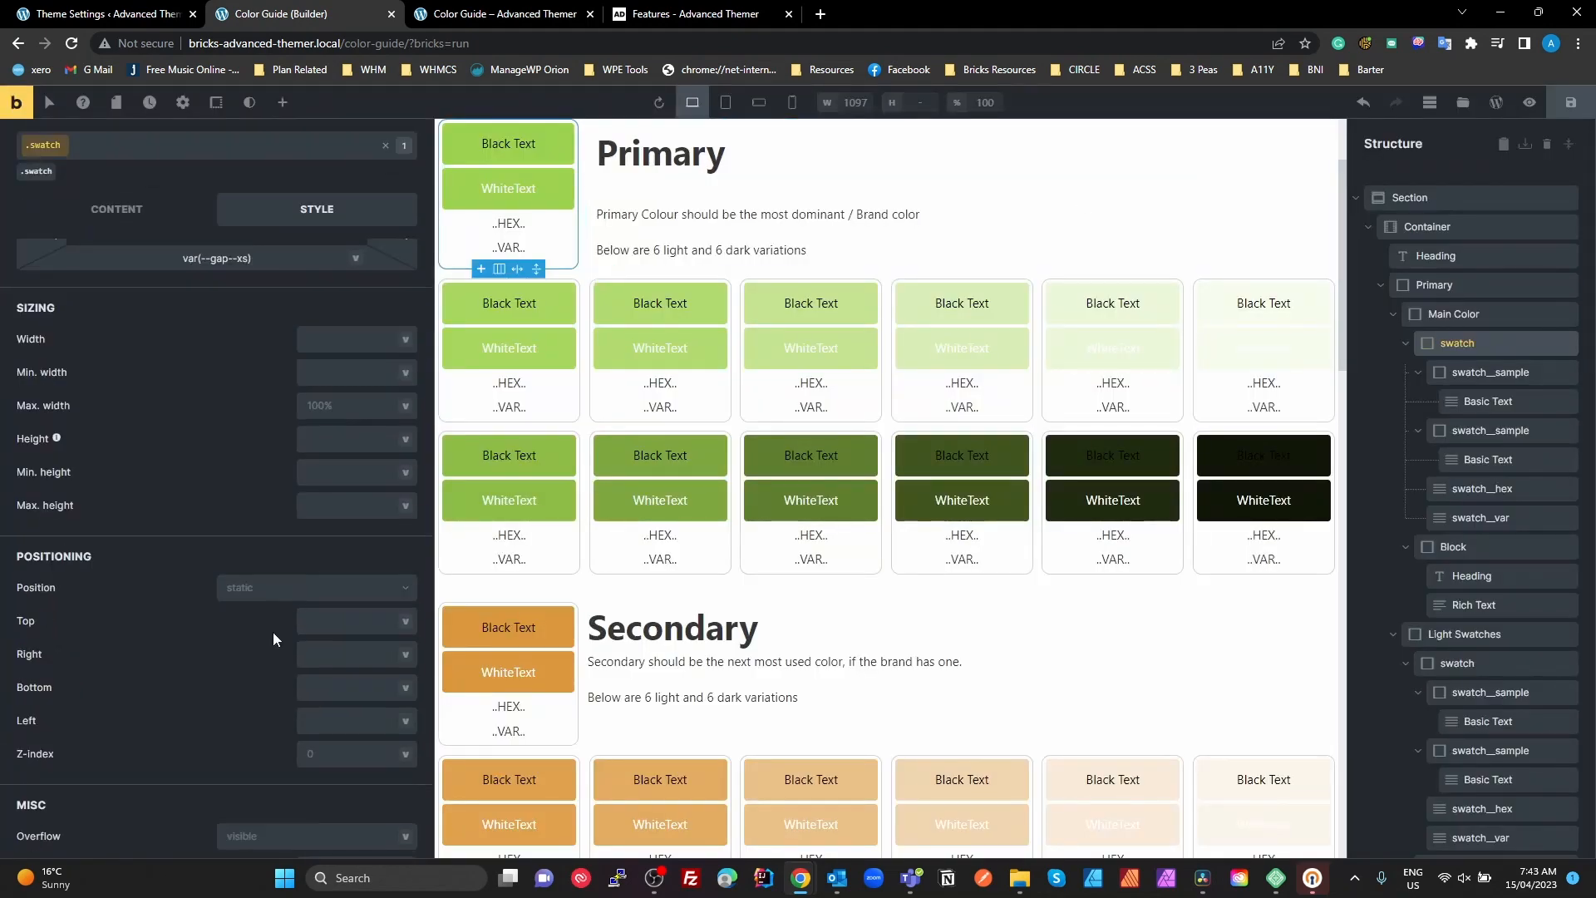
scroll(269, 648, down, 4)
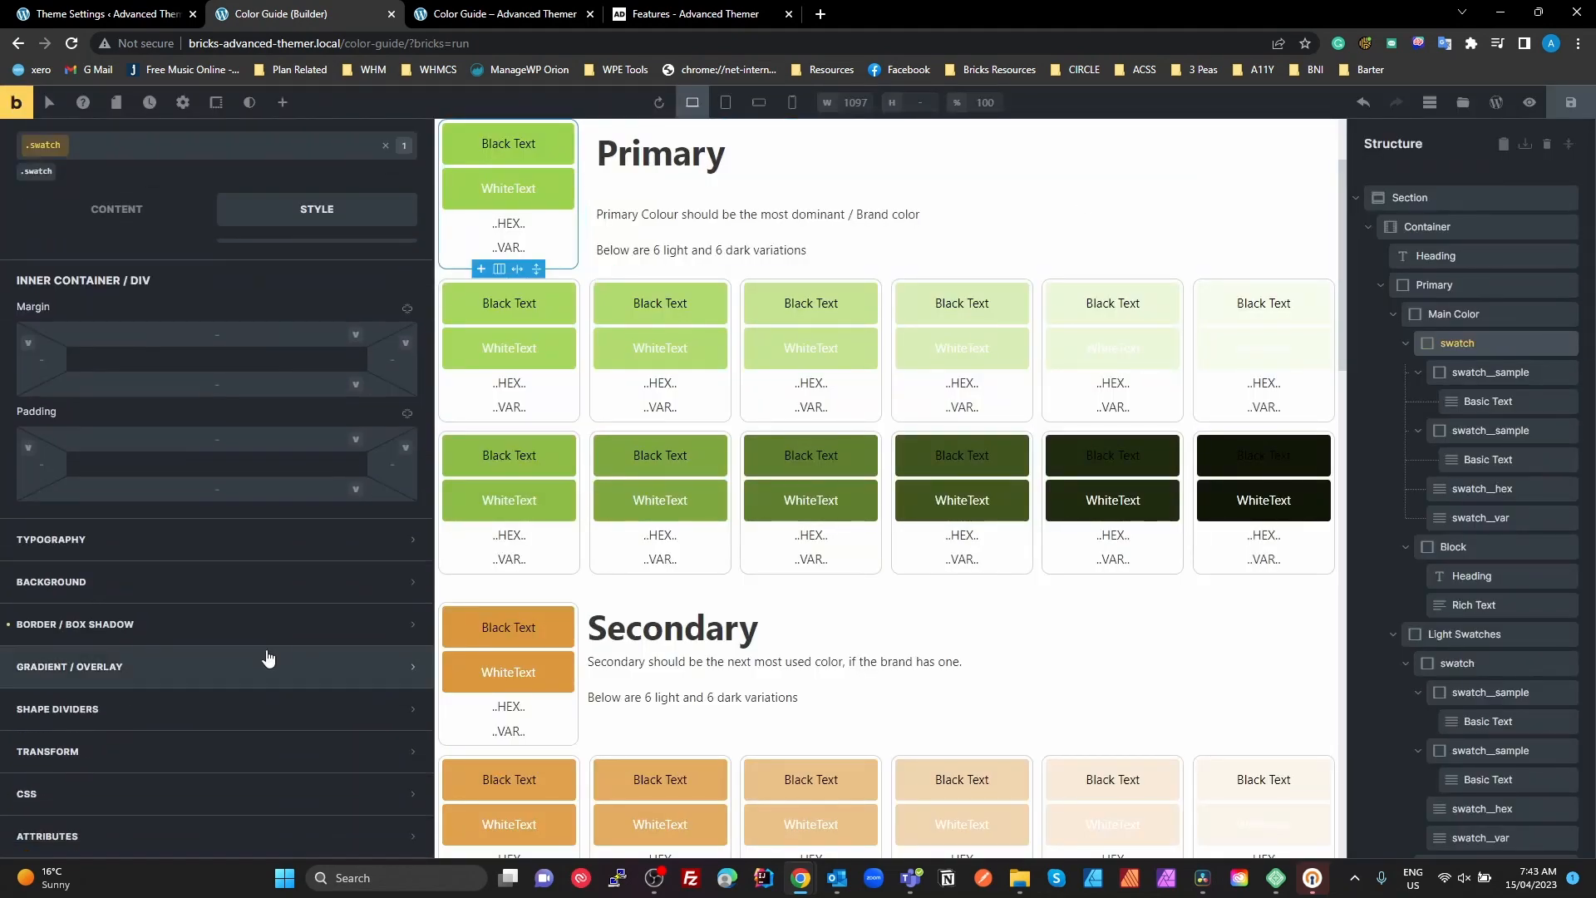
click(100, 630)
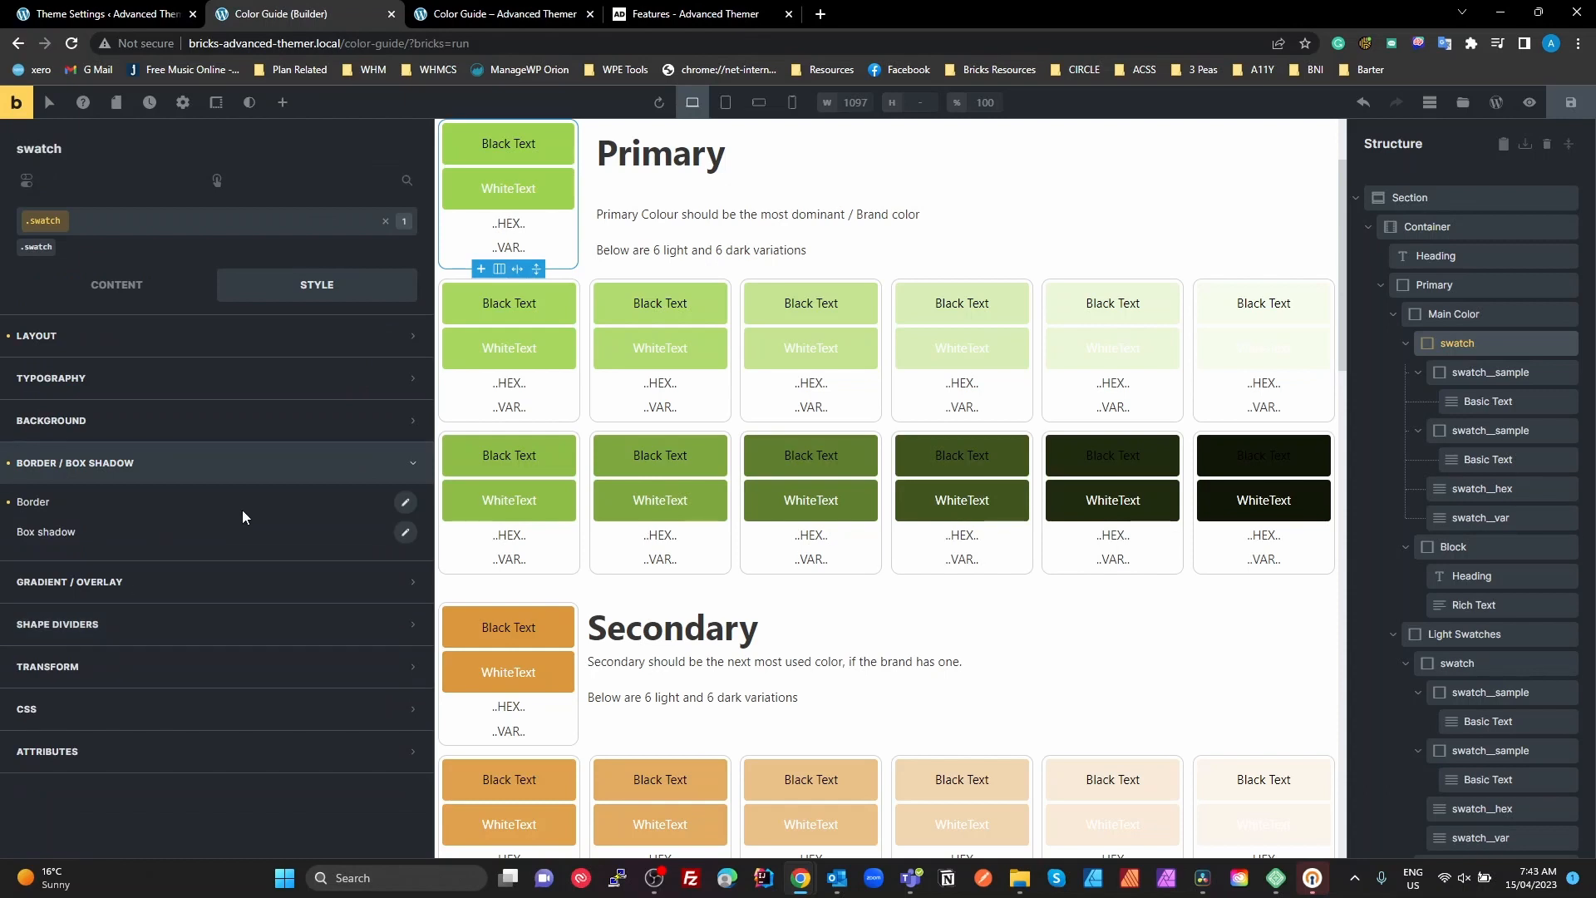
click(406, 504)
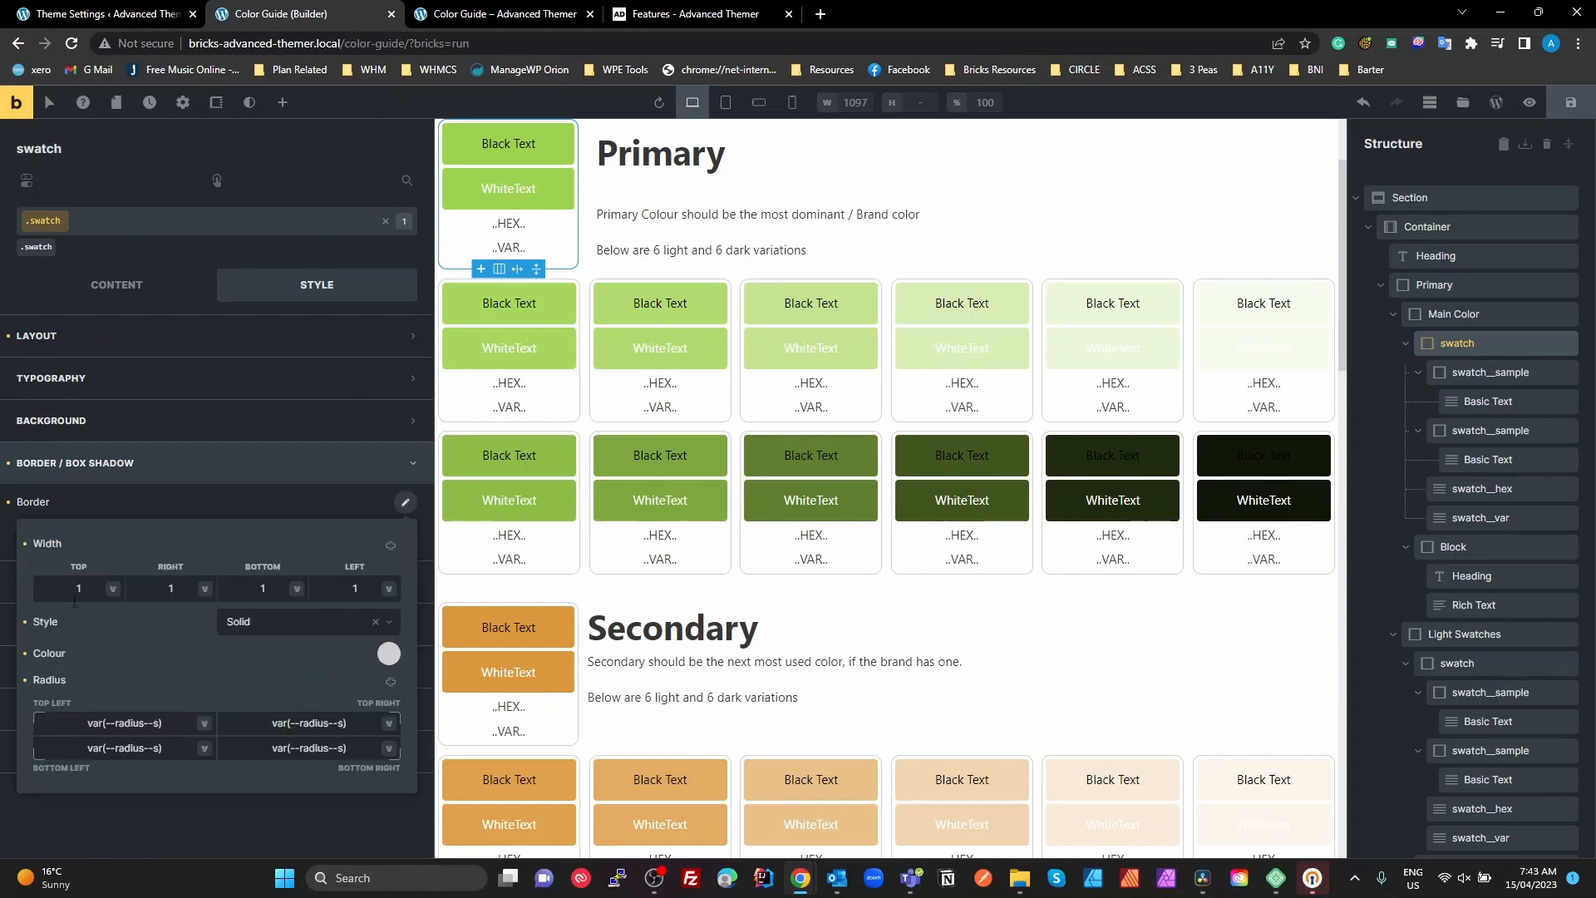
click(203, 723)
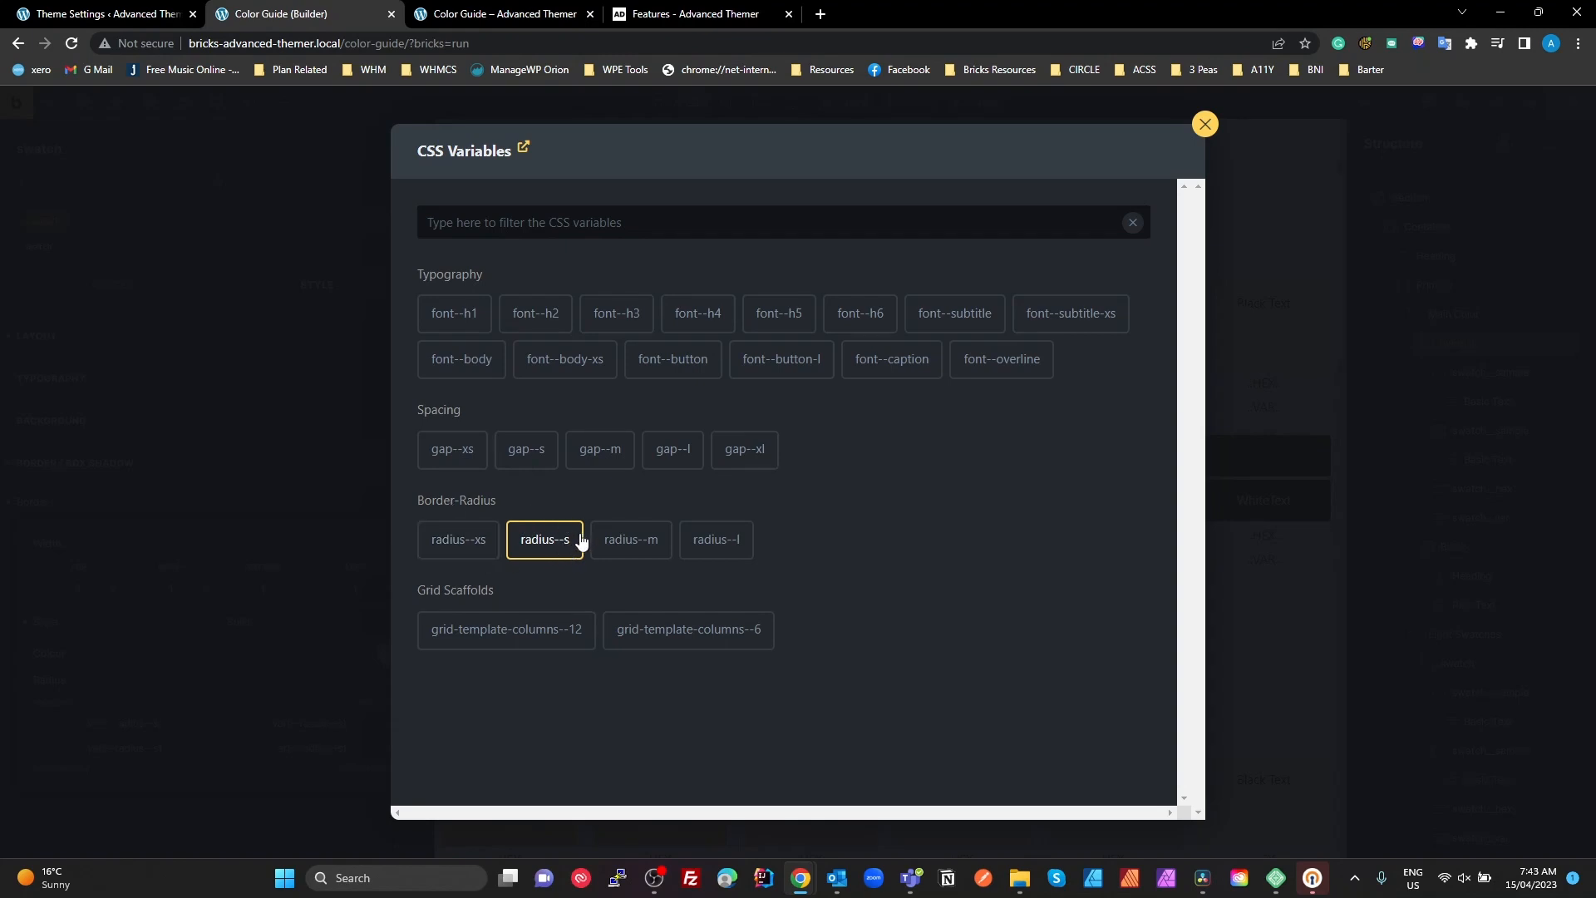
click(1201, 131)
click(1201, 130)
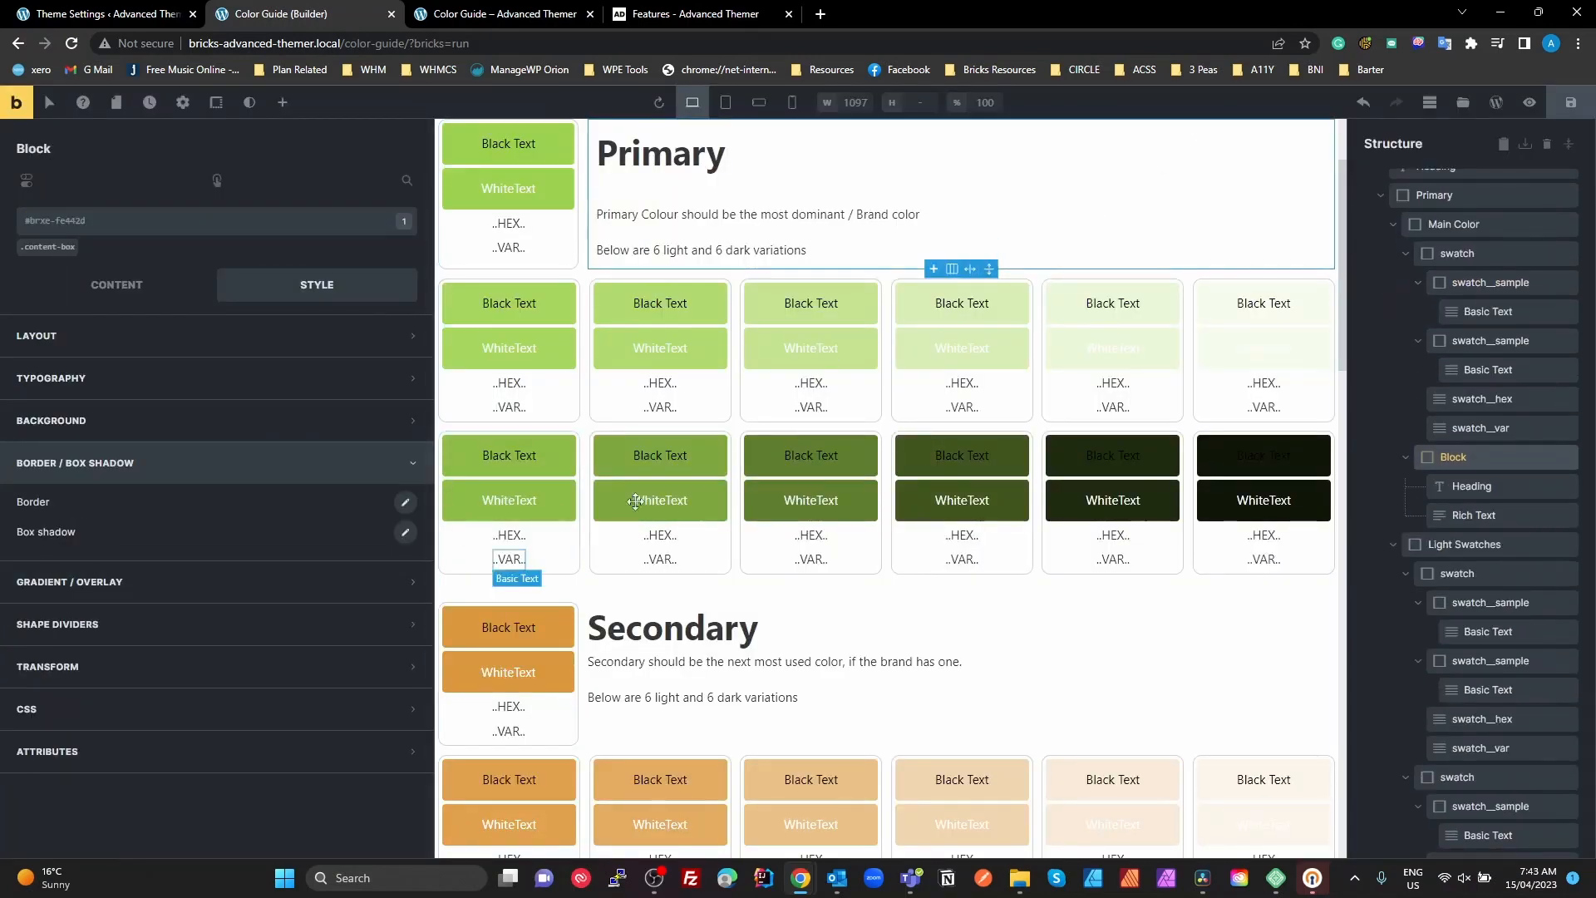
Select the first swatch__sample block inside the Main Color swatch and activate its .swatch__sample class
scroll(1455, 261, up, 1)
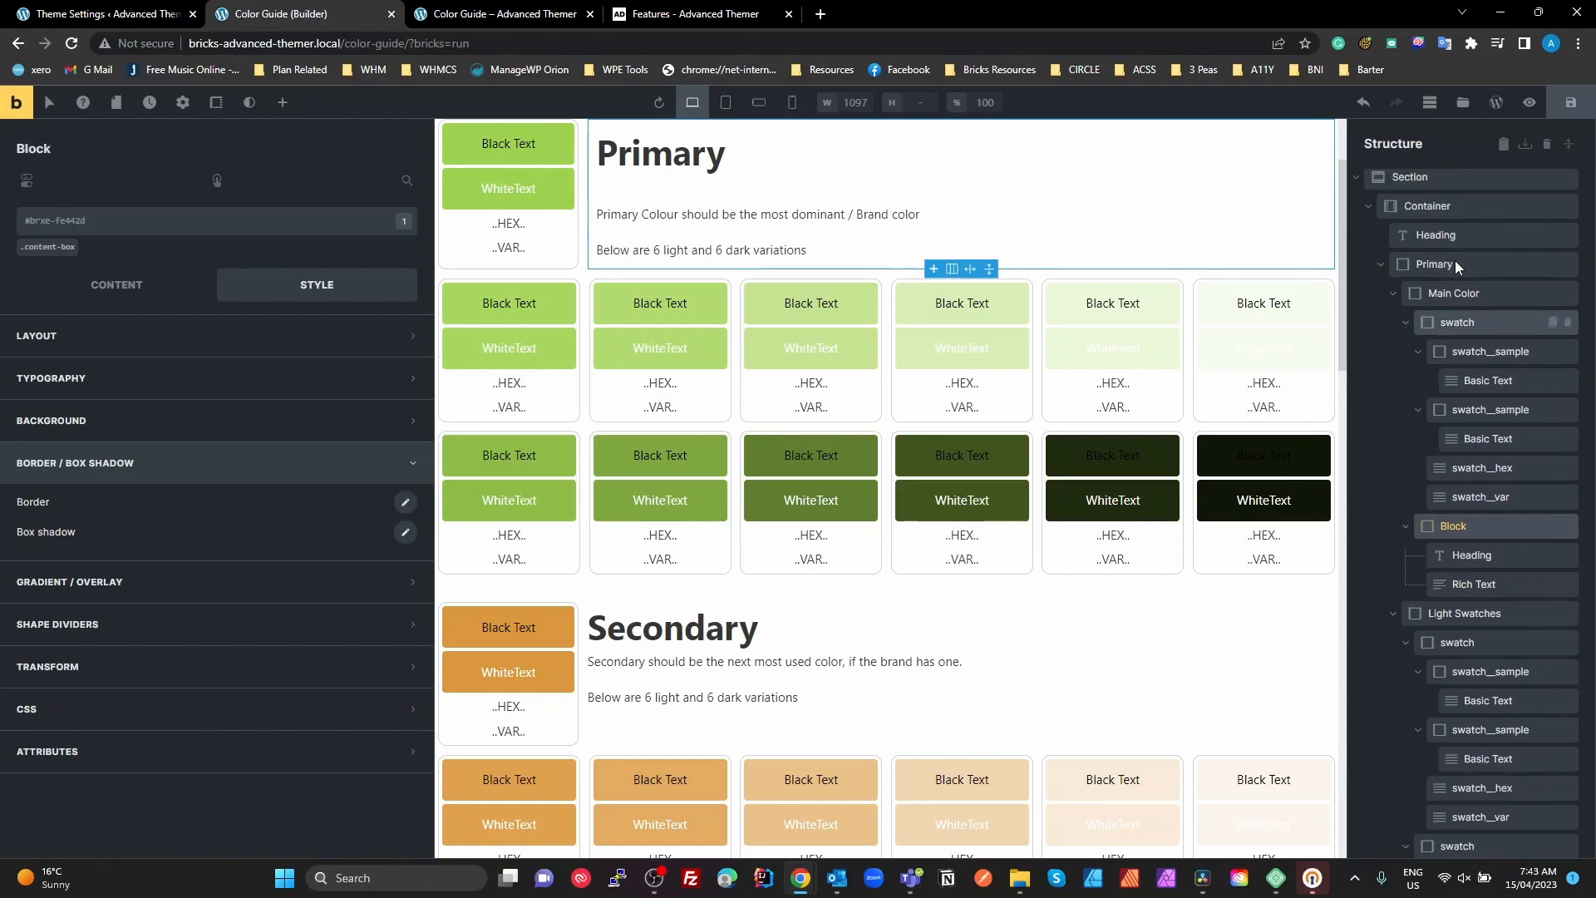
click(1449, 343)
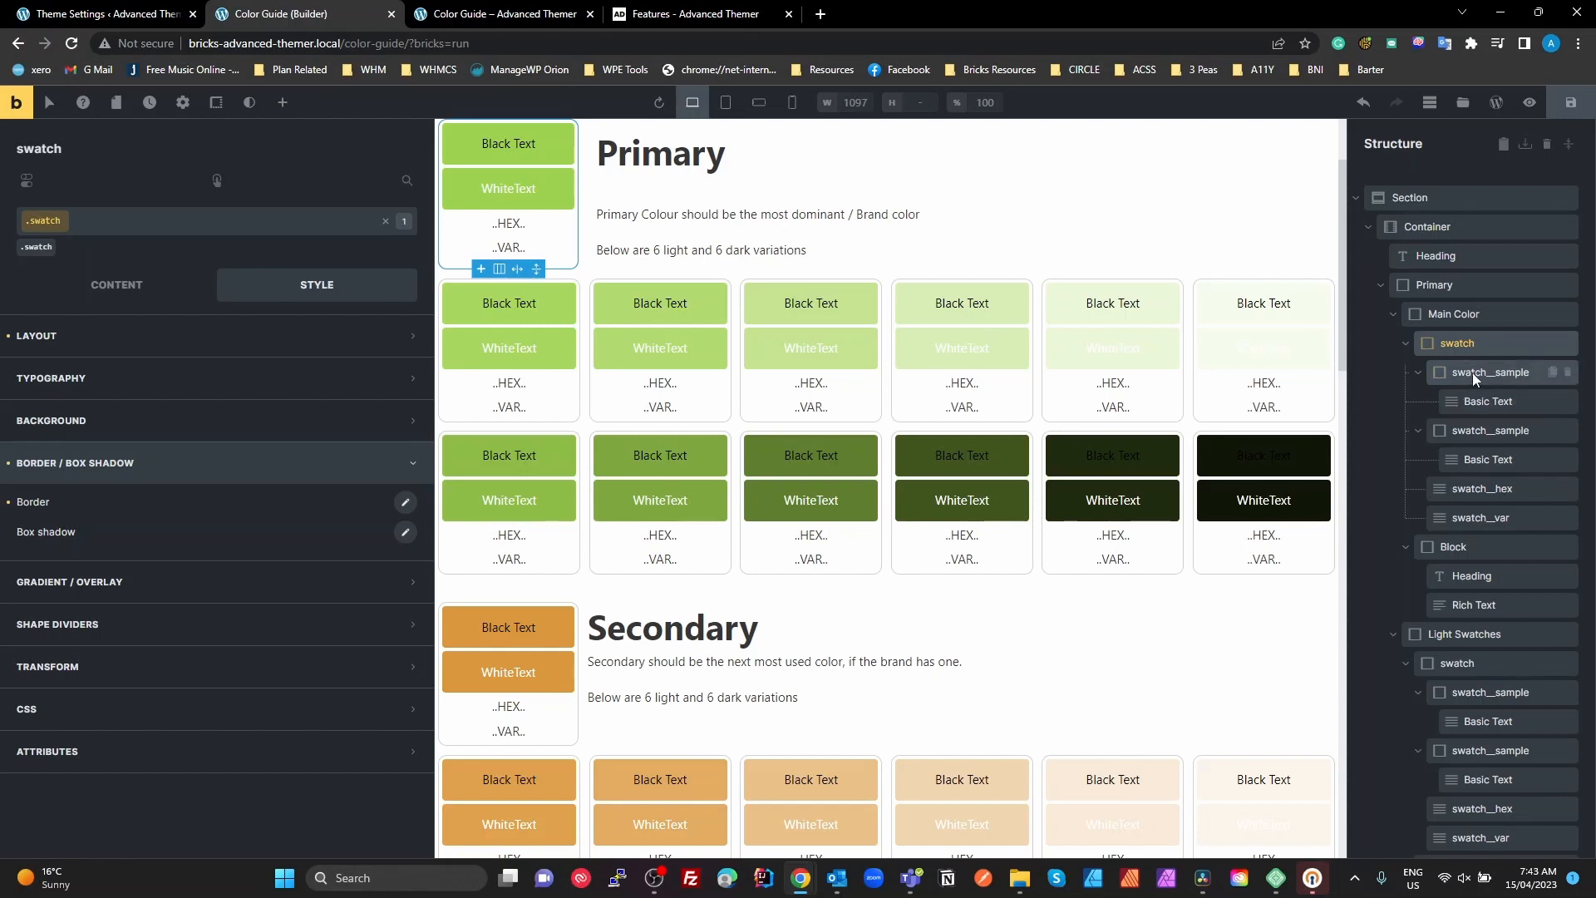
click(1472, 376)
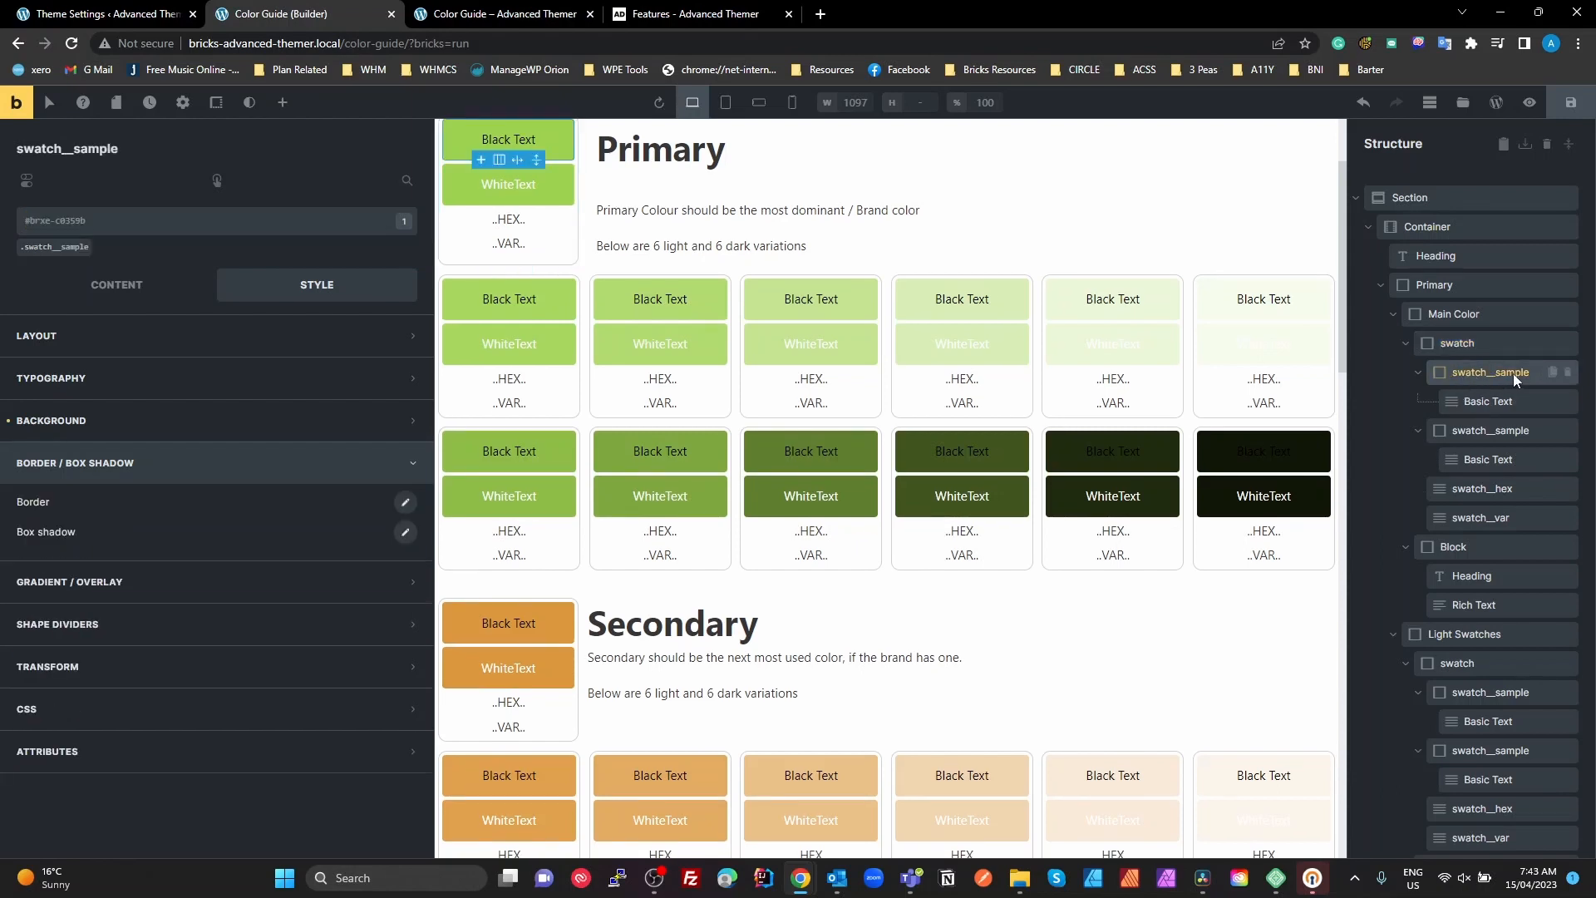
click(76, 248)
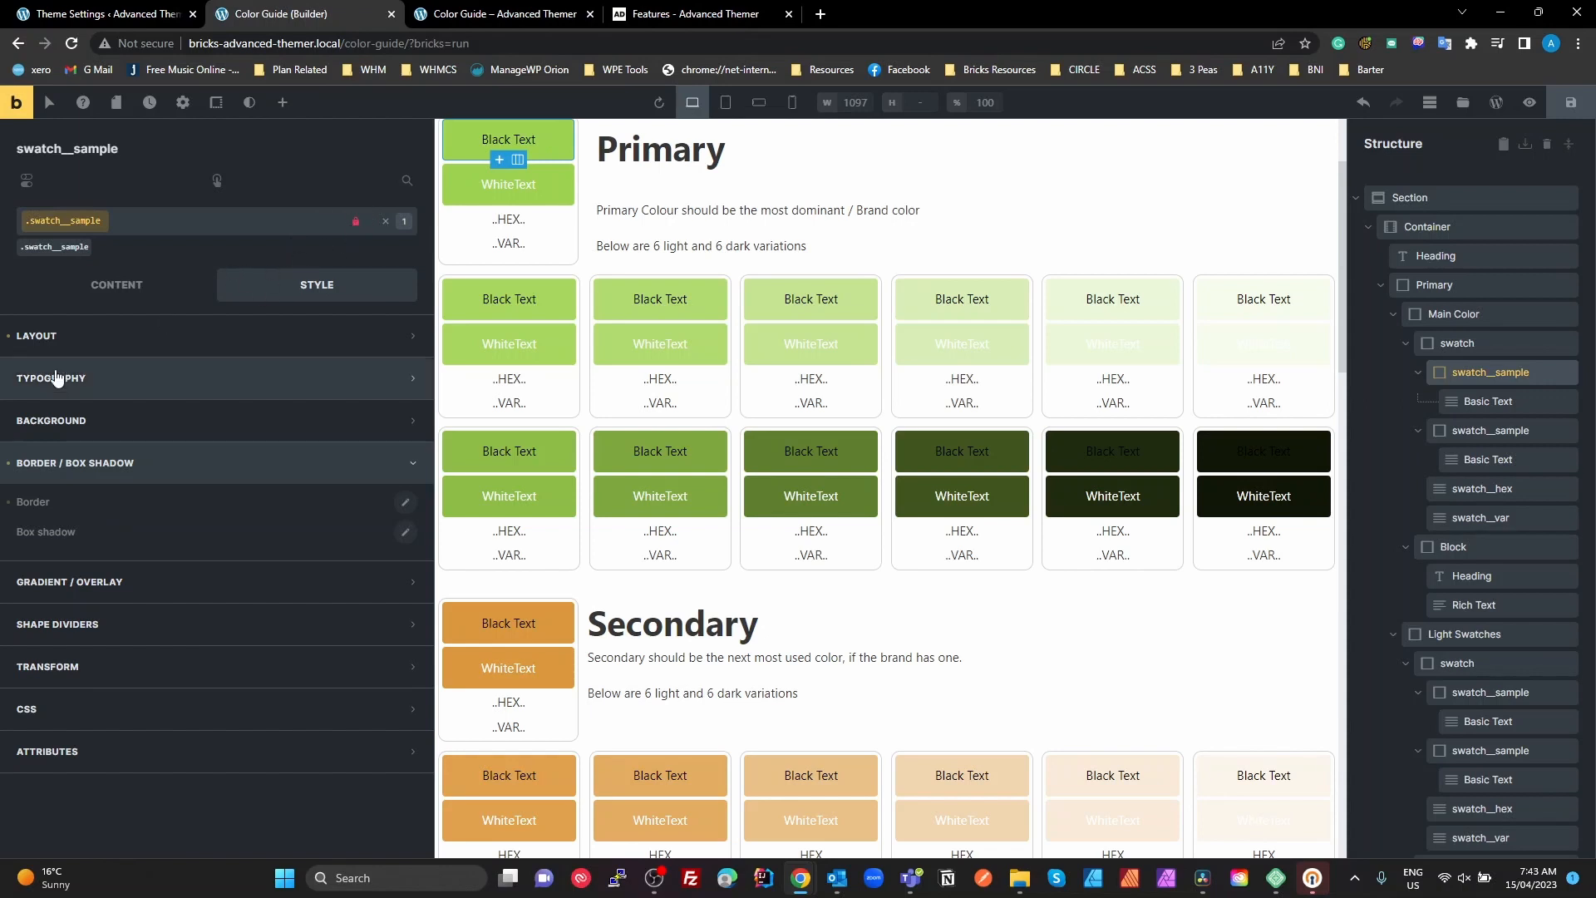
Review the height and spacing in the .swatch__sample class's layout styles
click(68, 337)
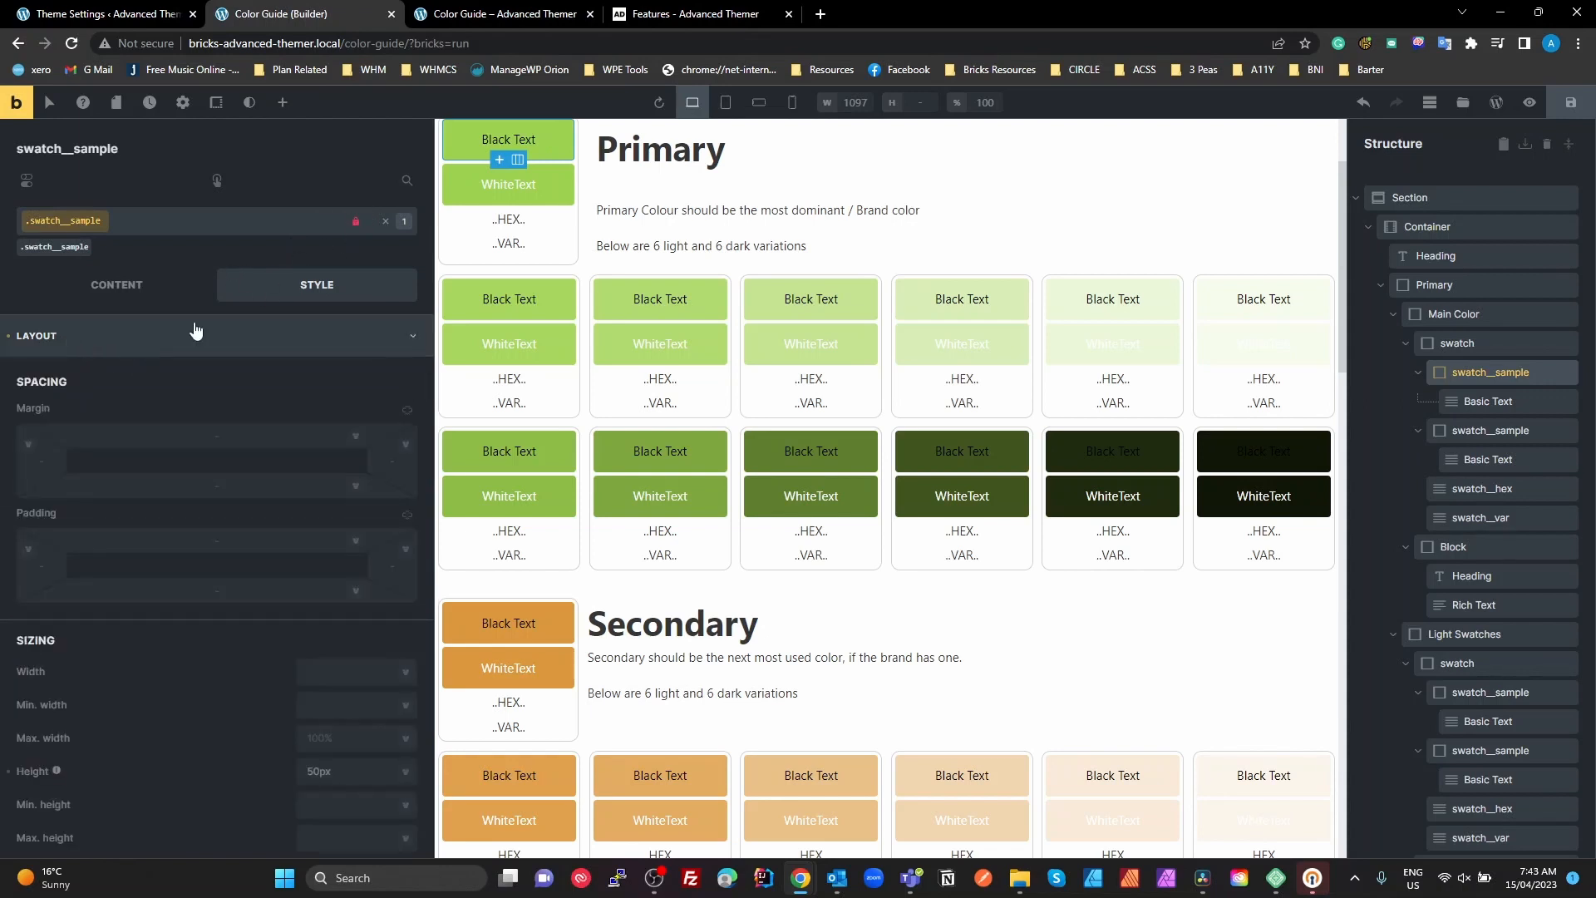
scroll(247, 448, down, 2)
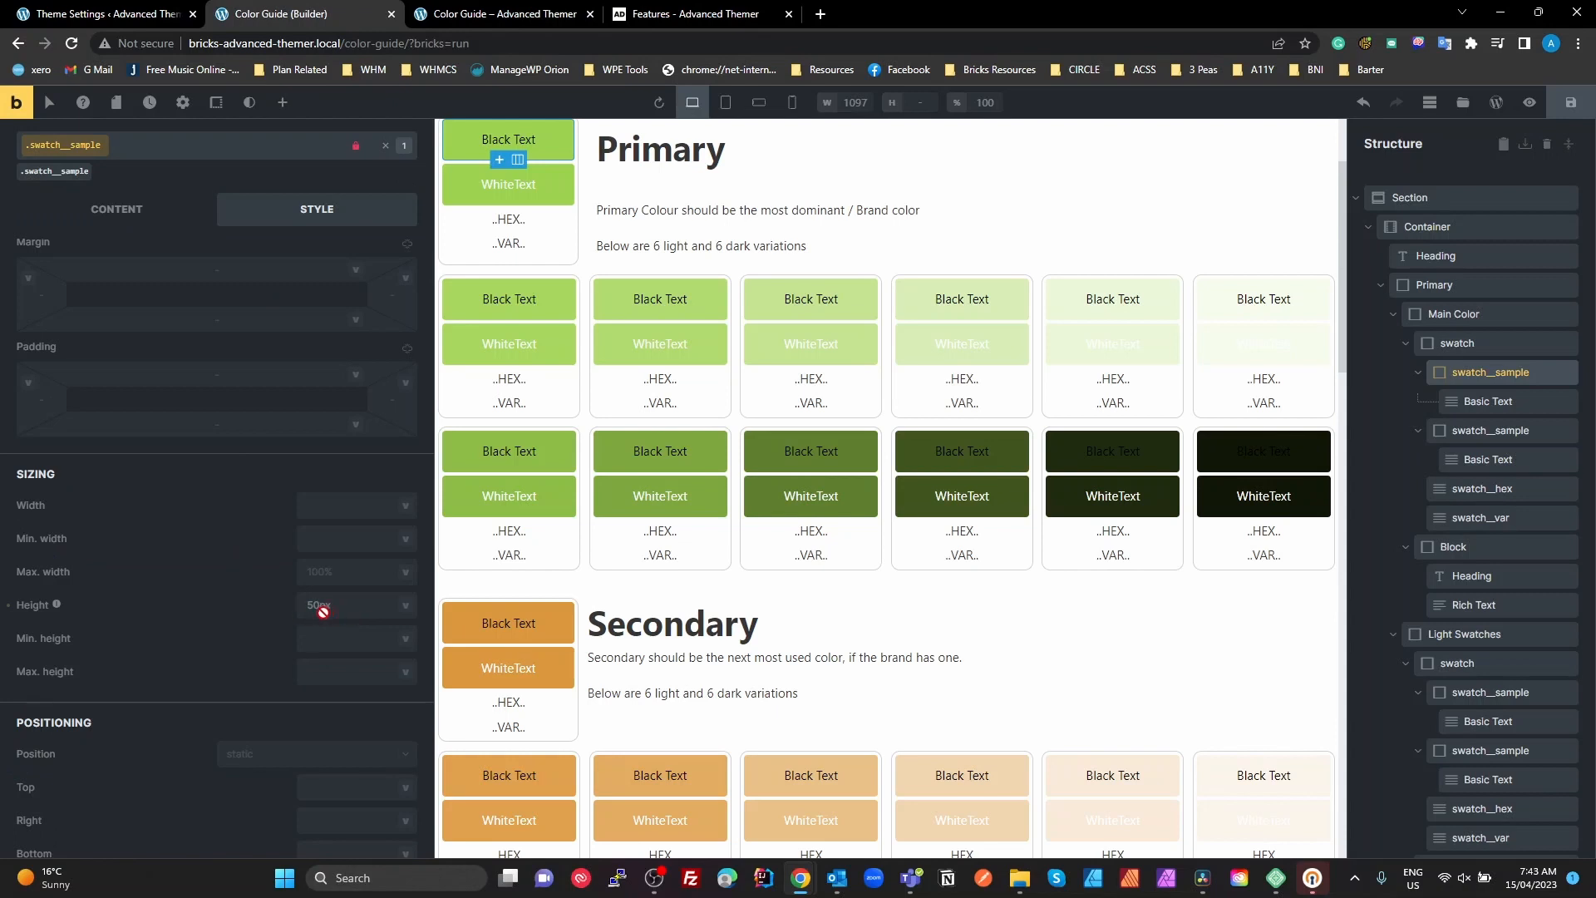
scroll(208, 275, up, 1)
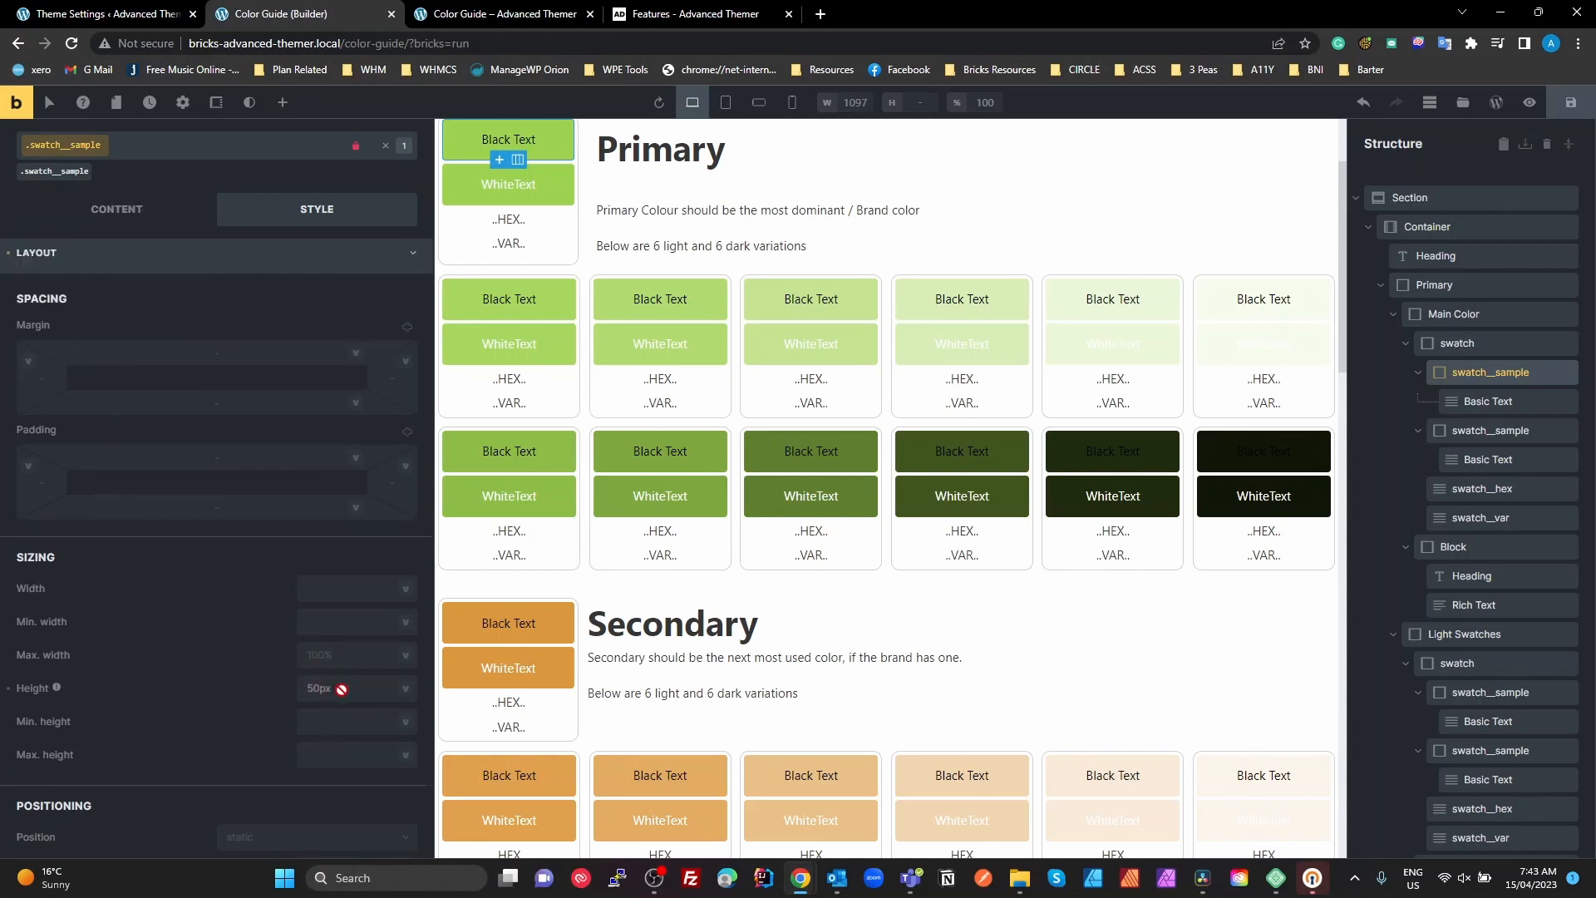
click(100, 253)
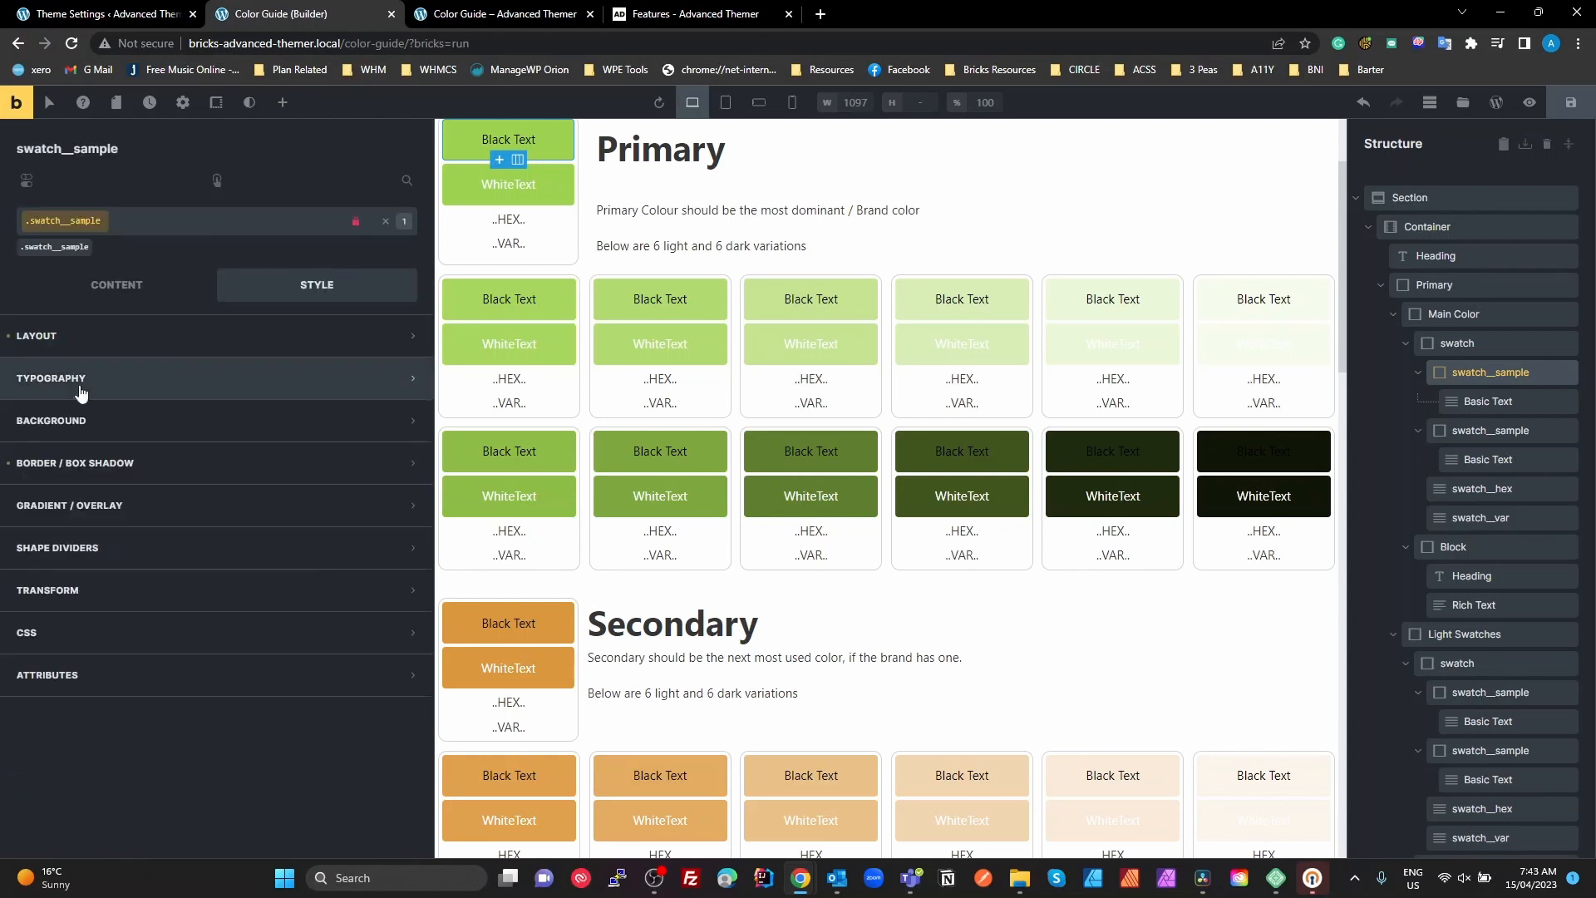
Unlock the .swatch__sample class for editing and review the radius variables in its border settings
click(90, 471)
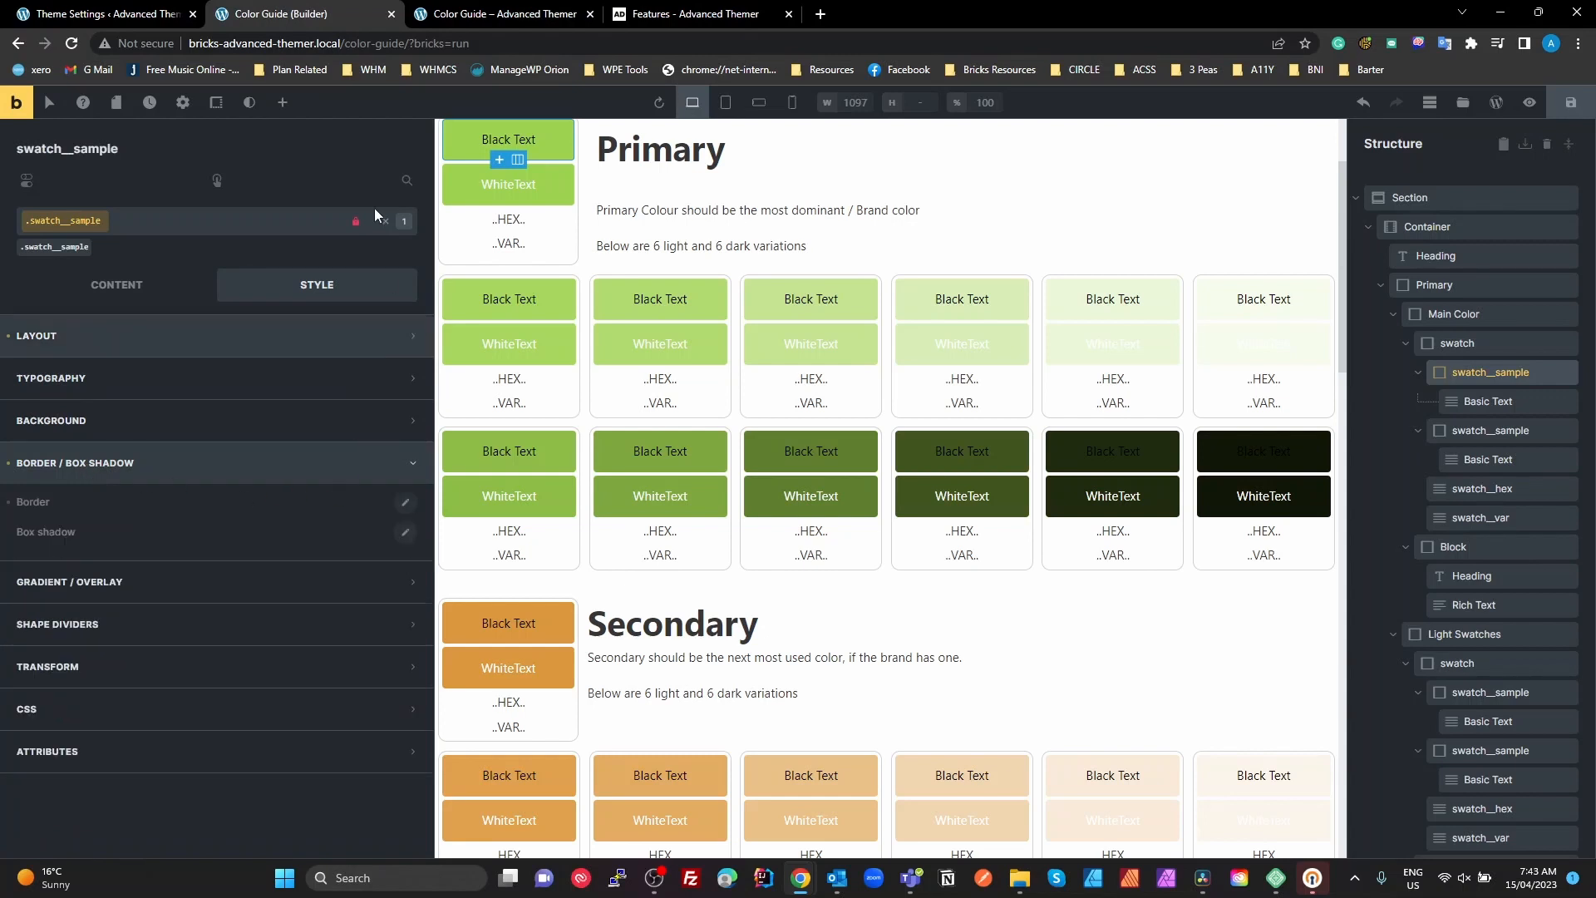
click(345, 221)
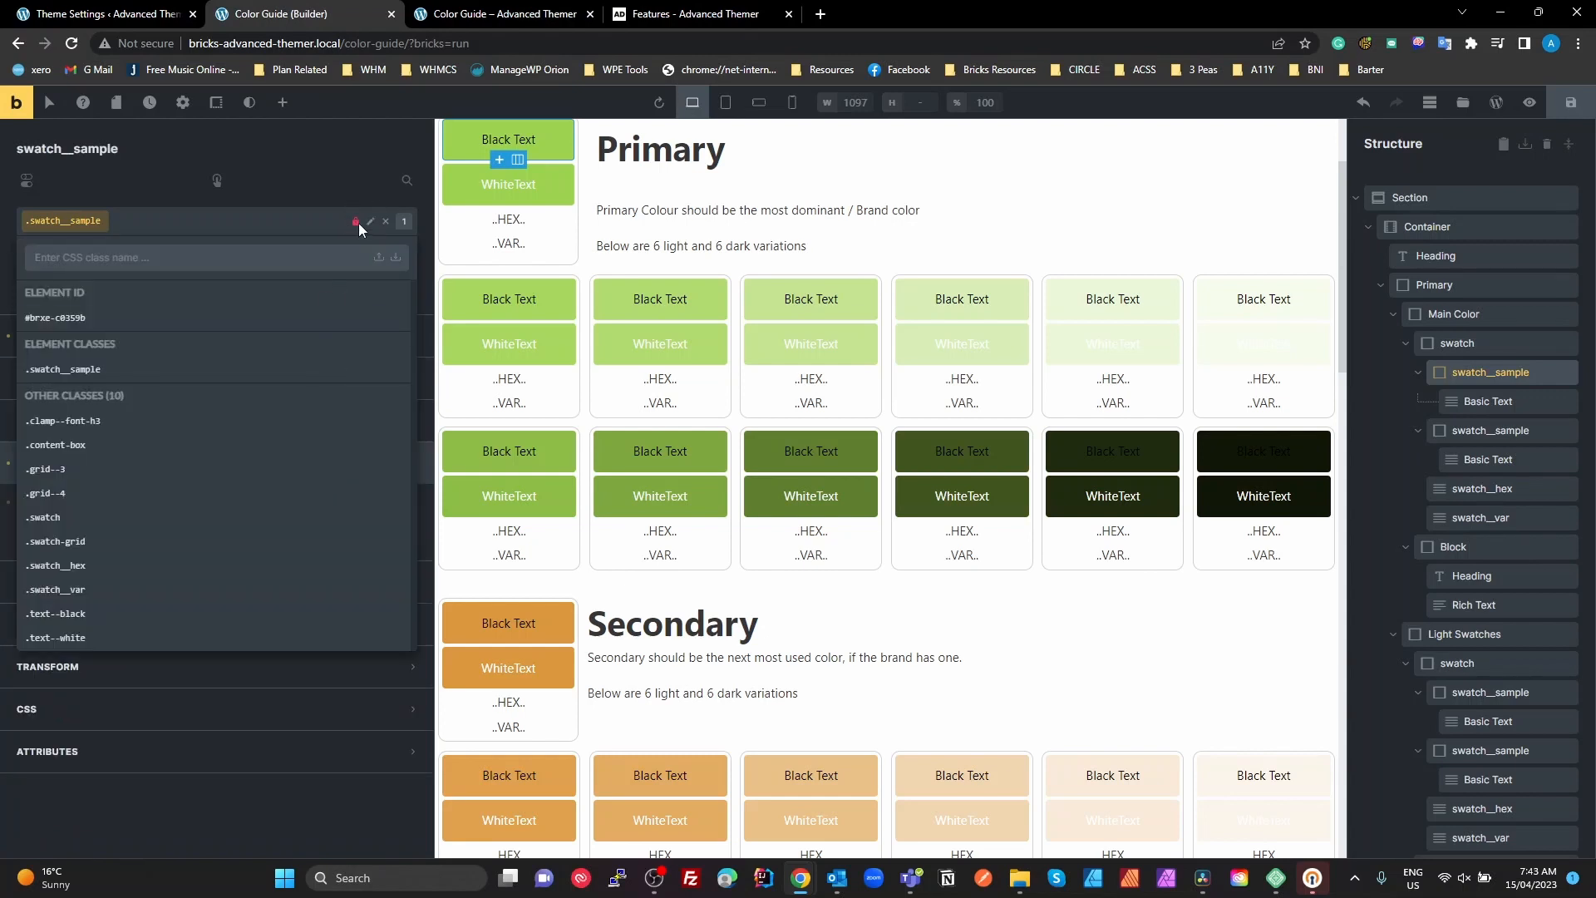
click(284, 219)
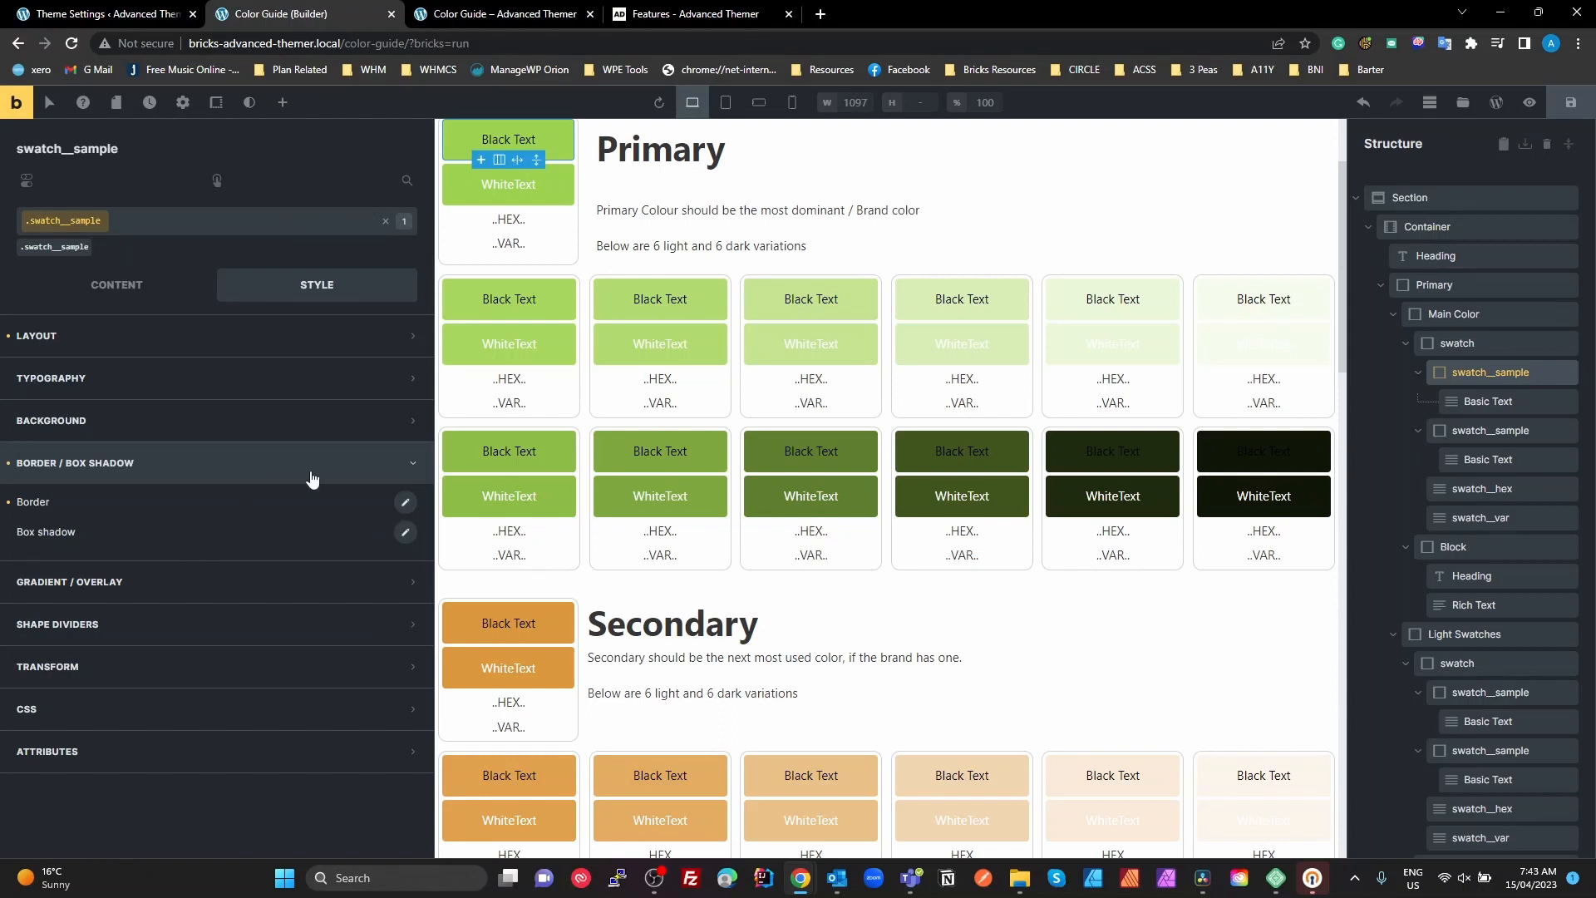
click(404, 503)
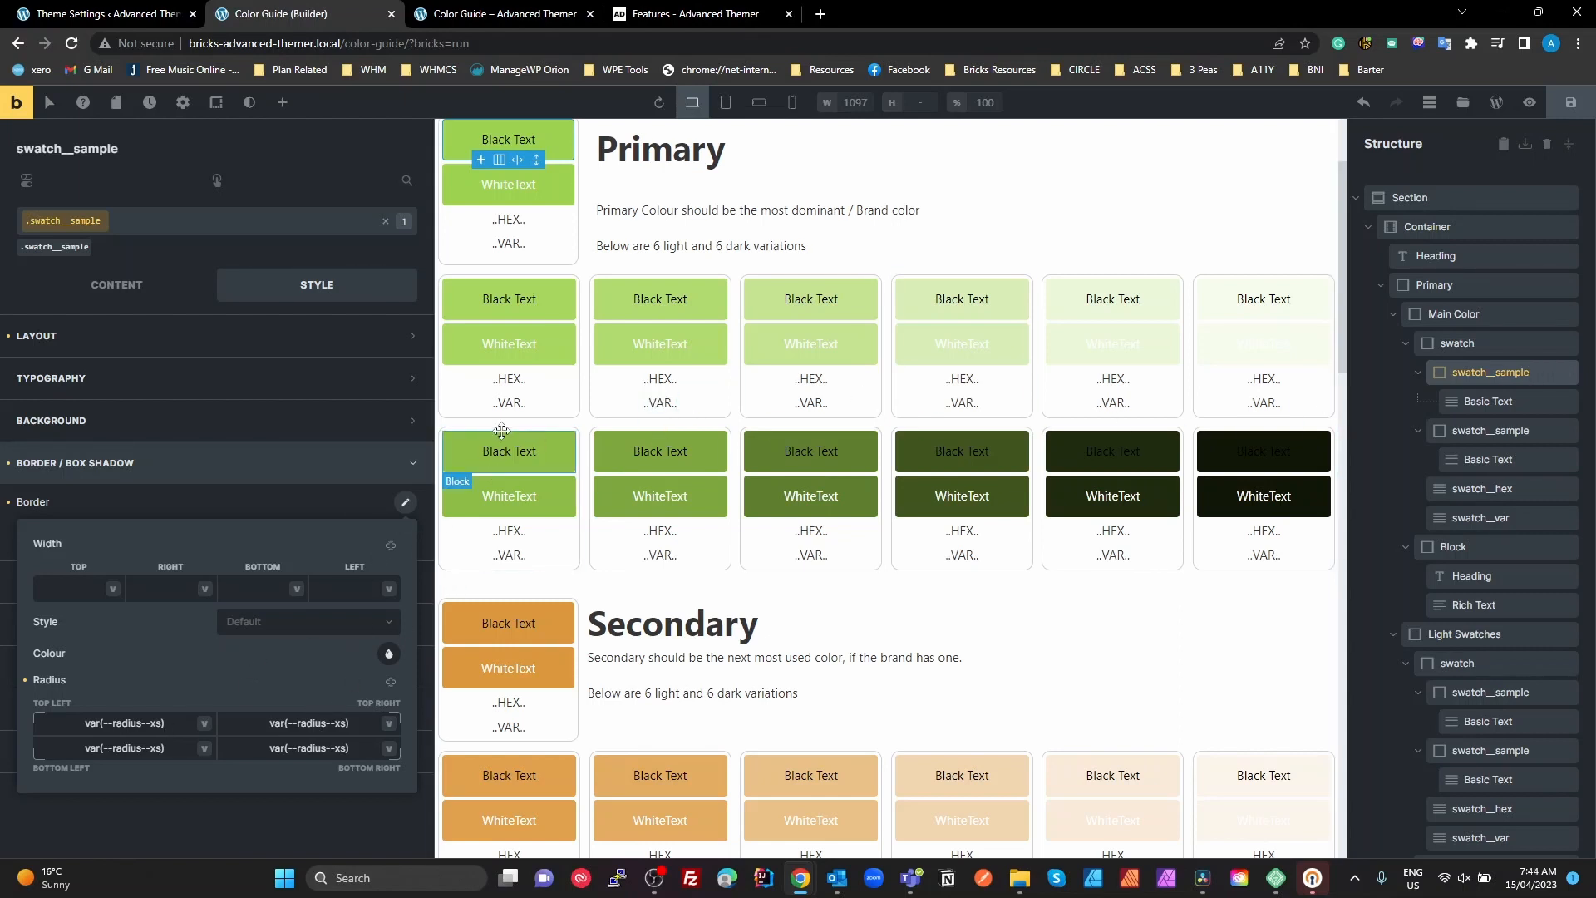
click(1470, 374)
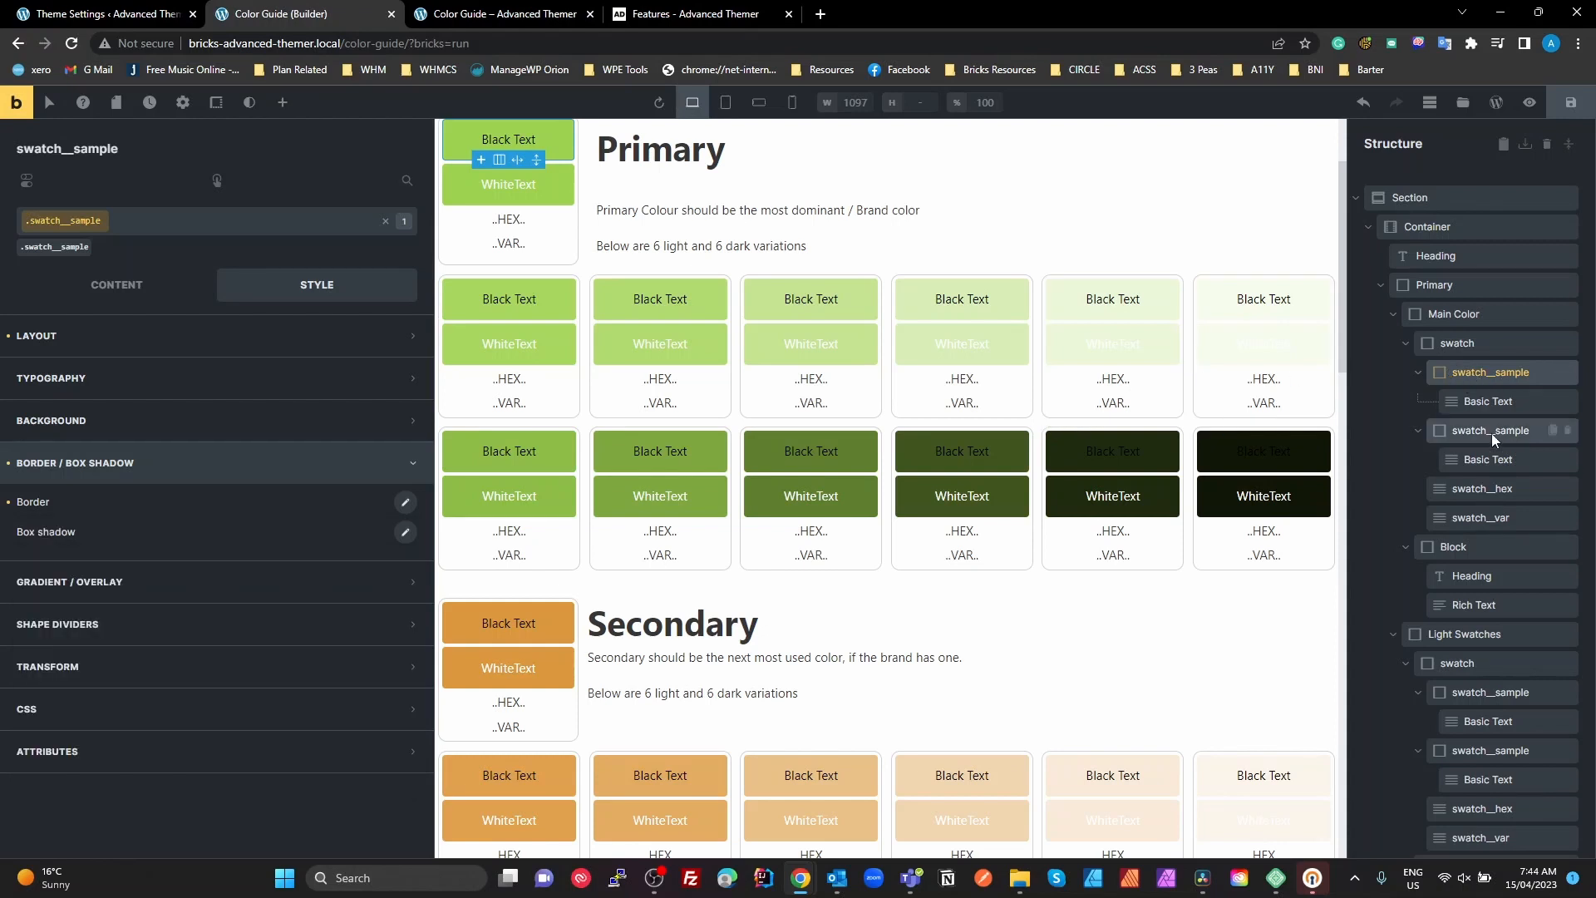
Switch from the class to the swatch__sample element's own styles and show its background colour palette as a named list
click(386, 222)
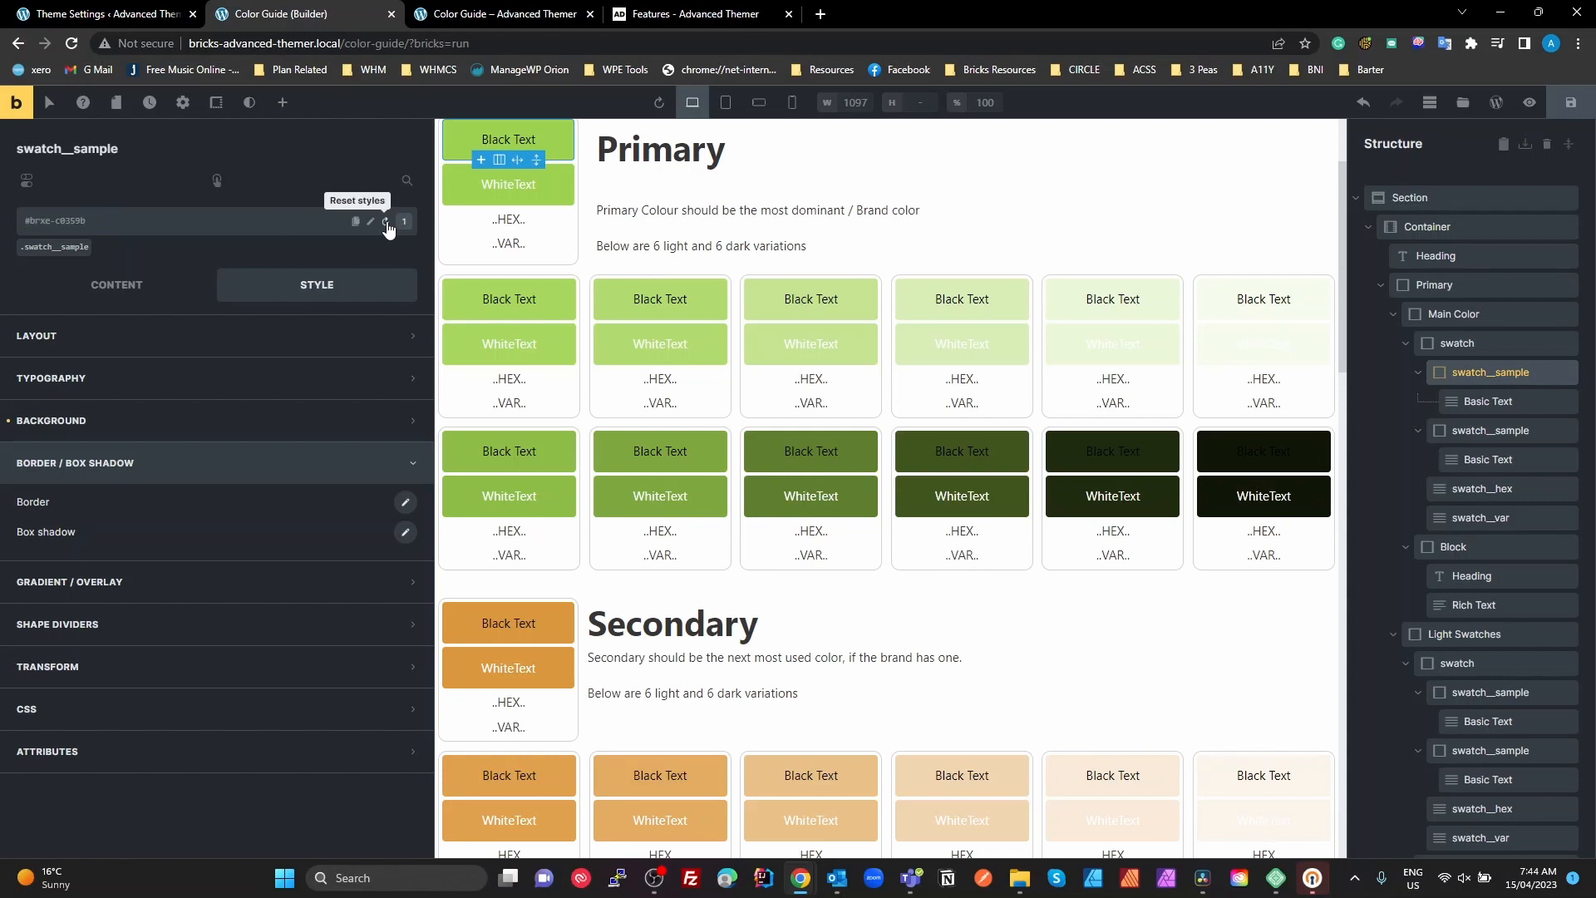
click(73, 420)
click(404, 460)
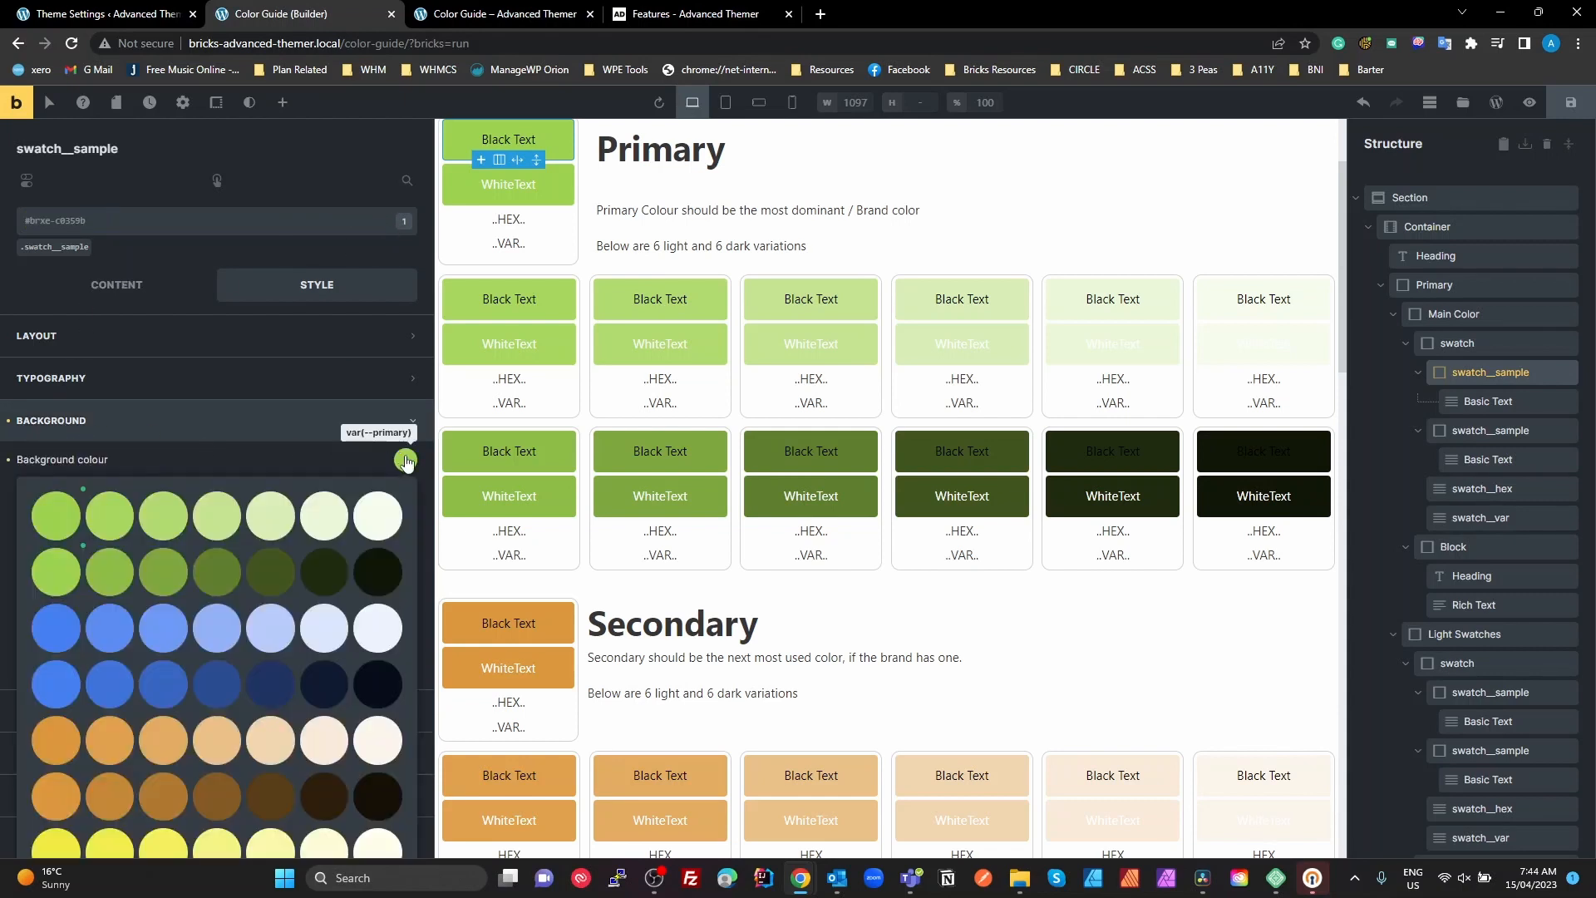
scroll(250, 581, down, 3)
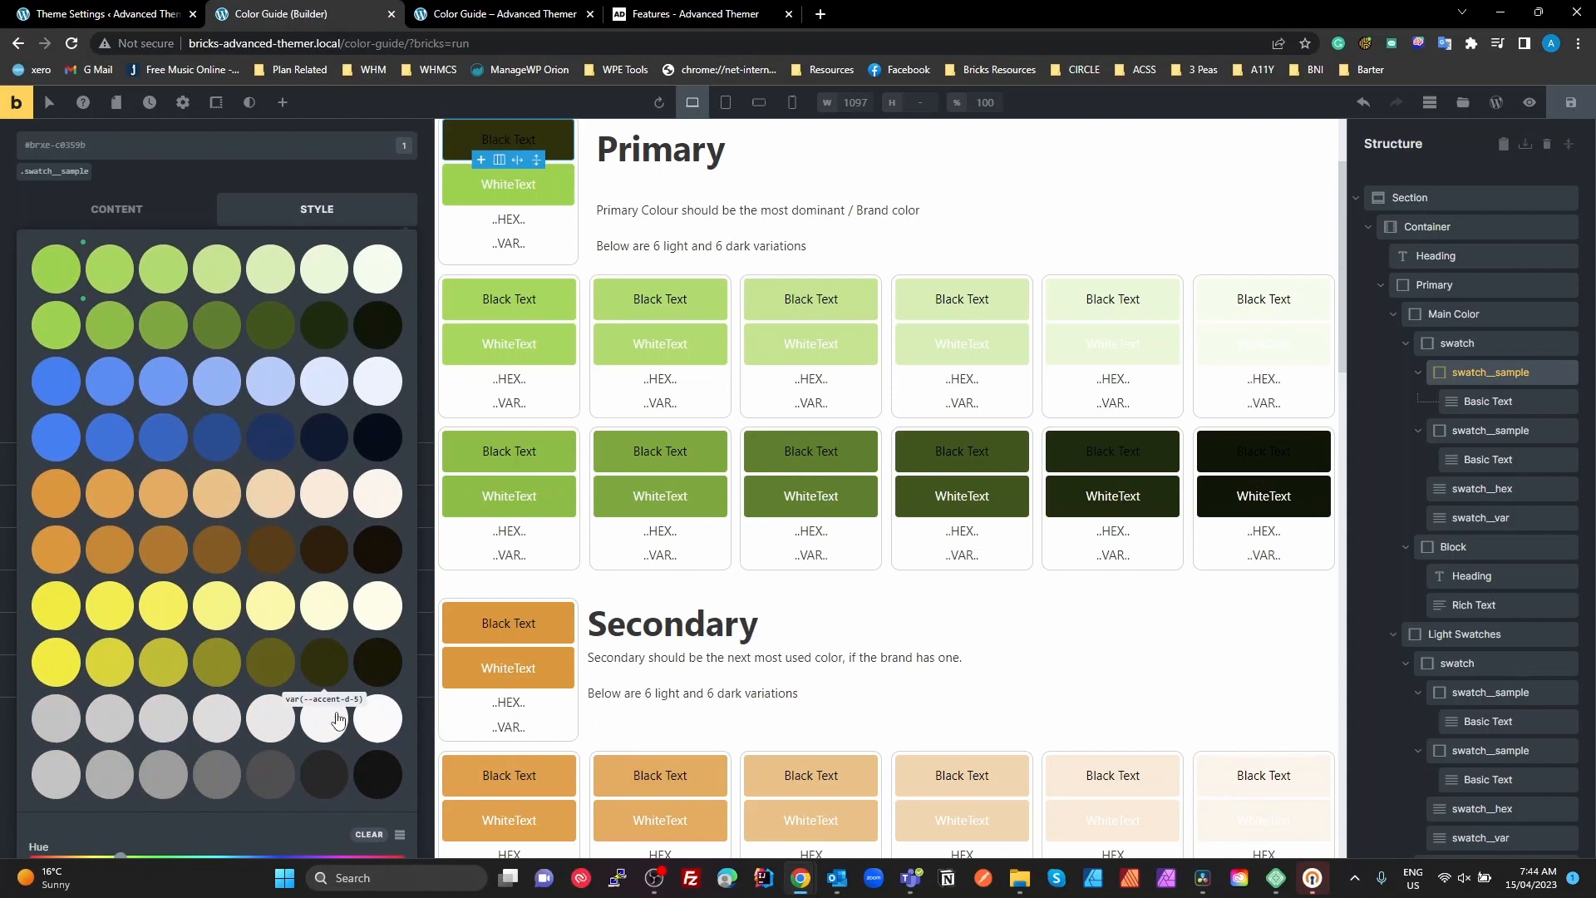
click(400, 833)
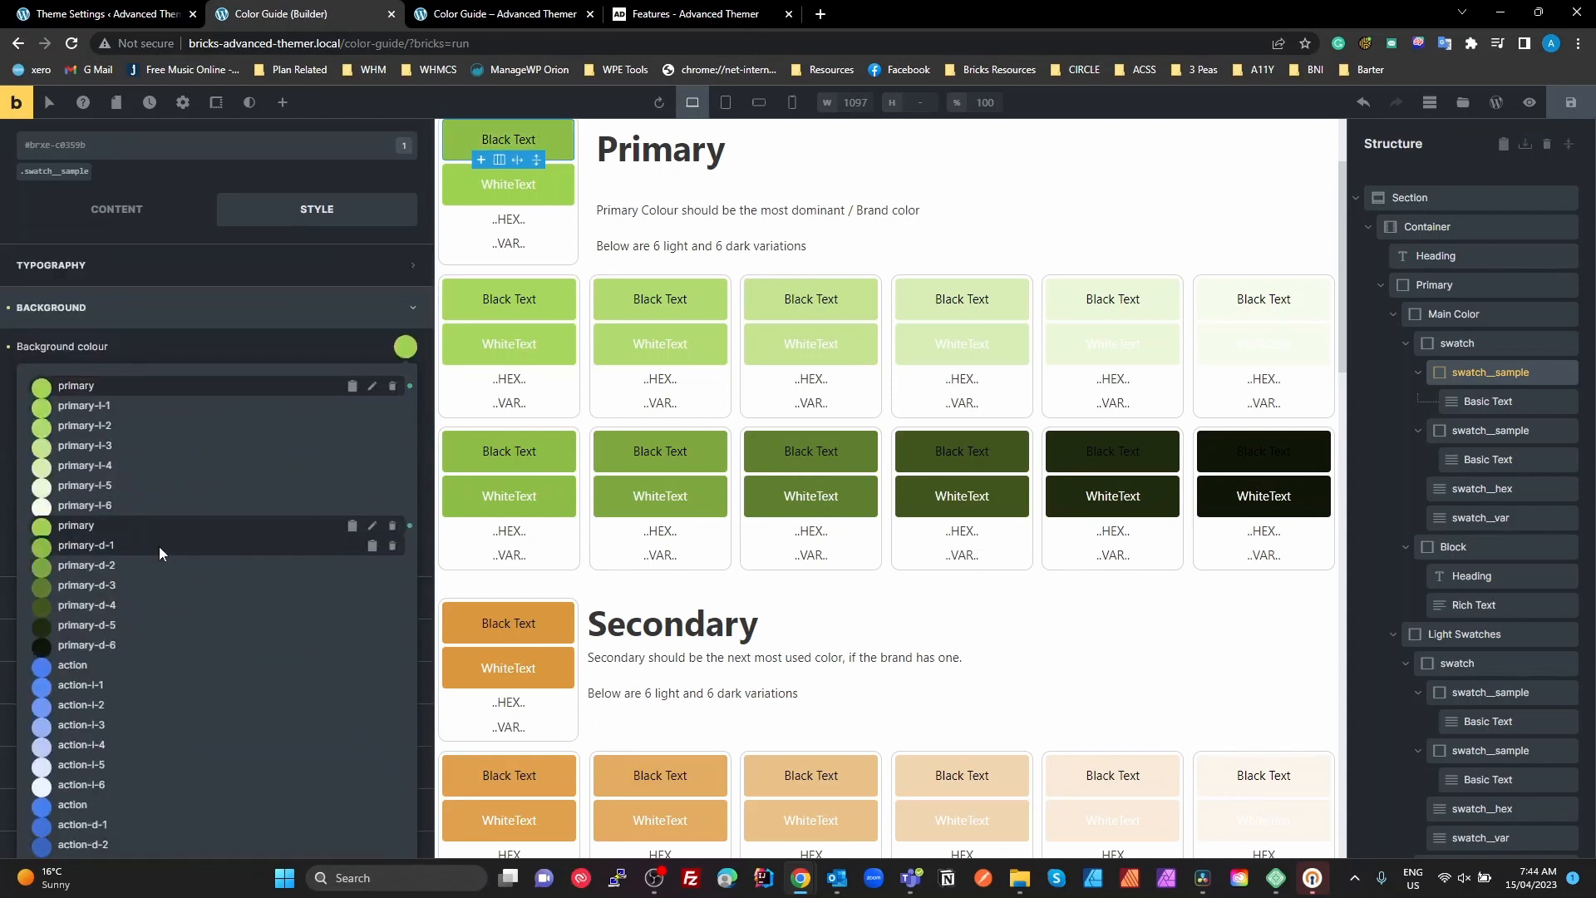
Preview the light and dark primary shades on the sample's background without picking one, and close the background settings
scroll(191, 532, up, 3)
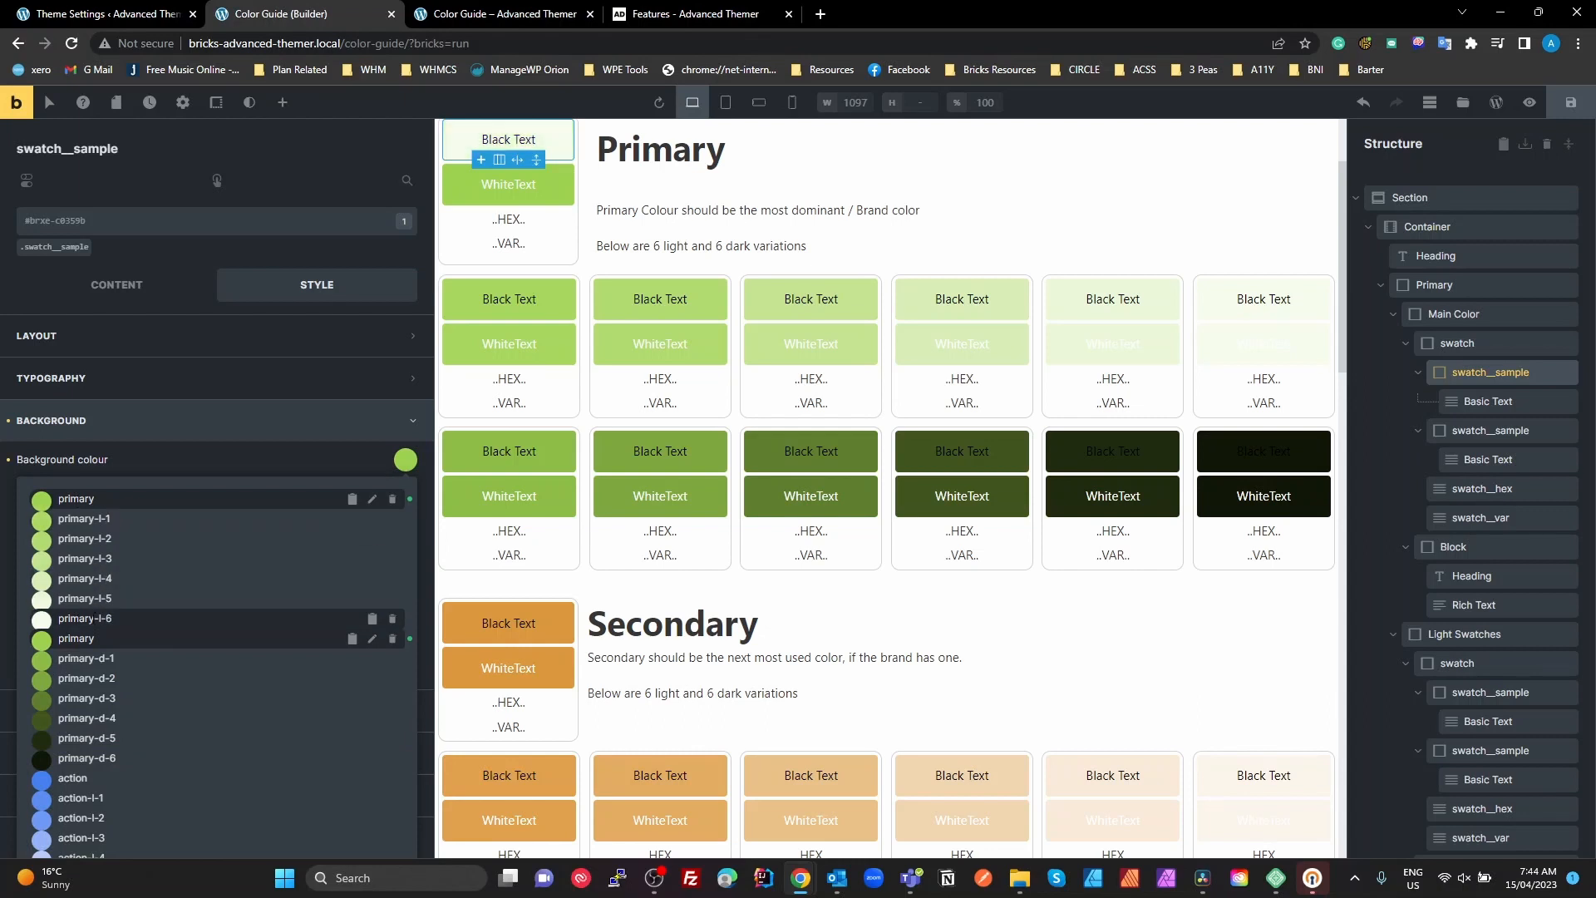
scroll(166, 662, down, 2)
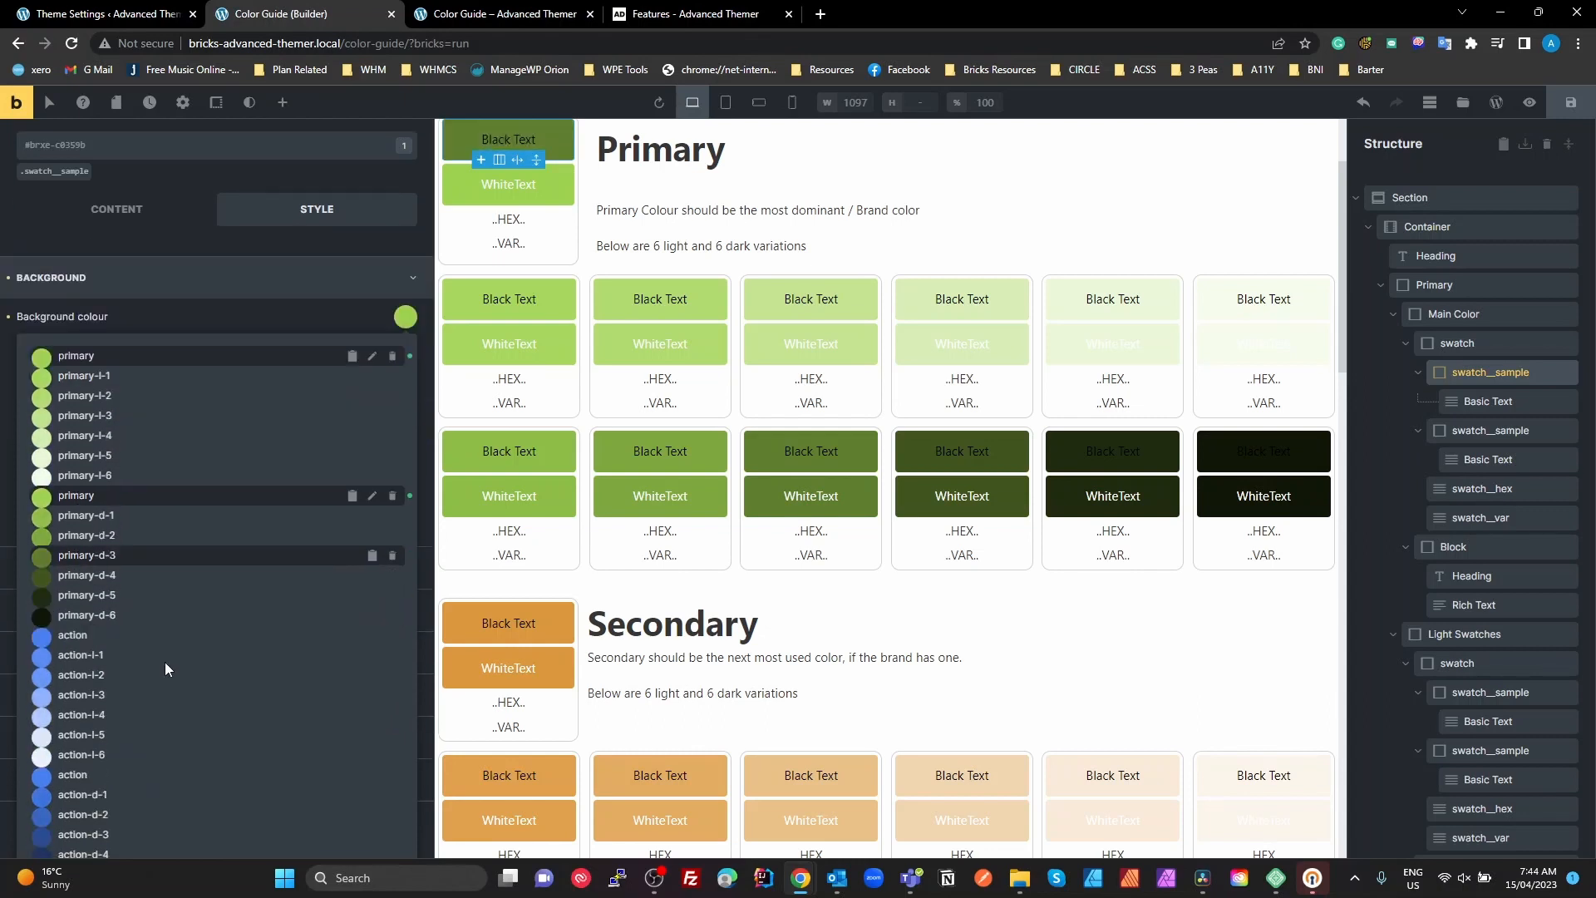
scroll(164, 662, down, 1)
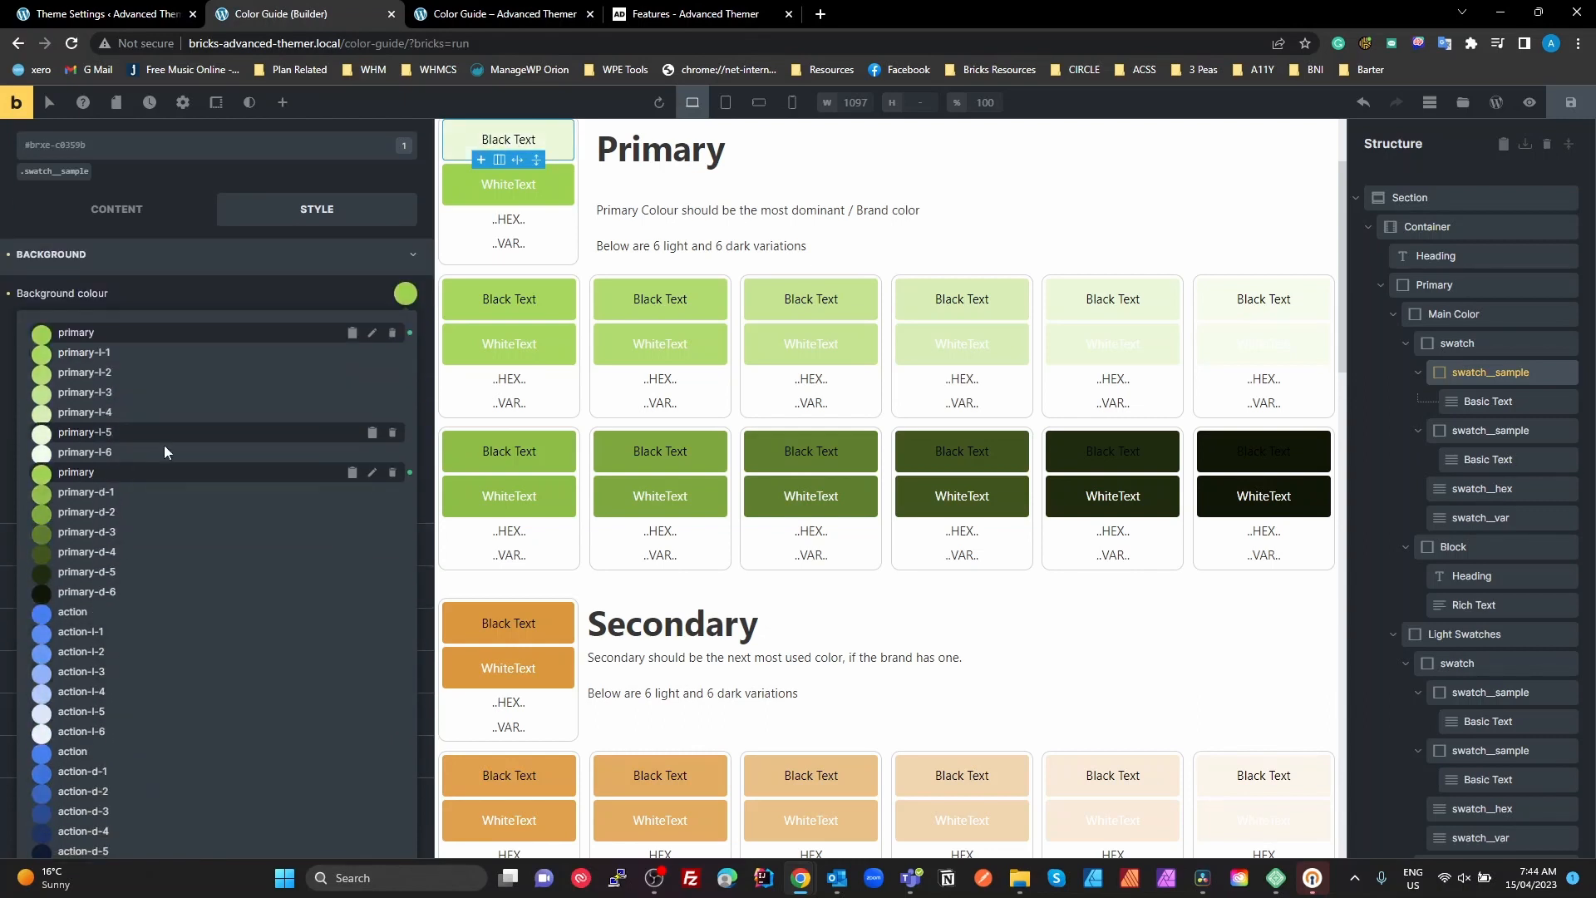
scroll(227, 575, up, 3)
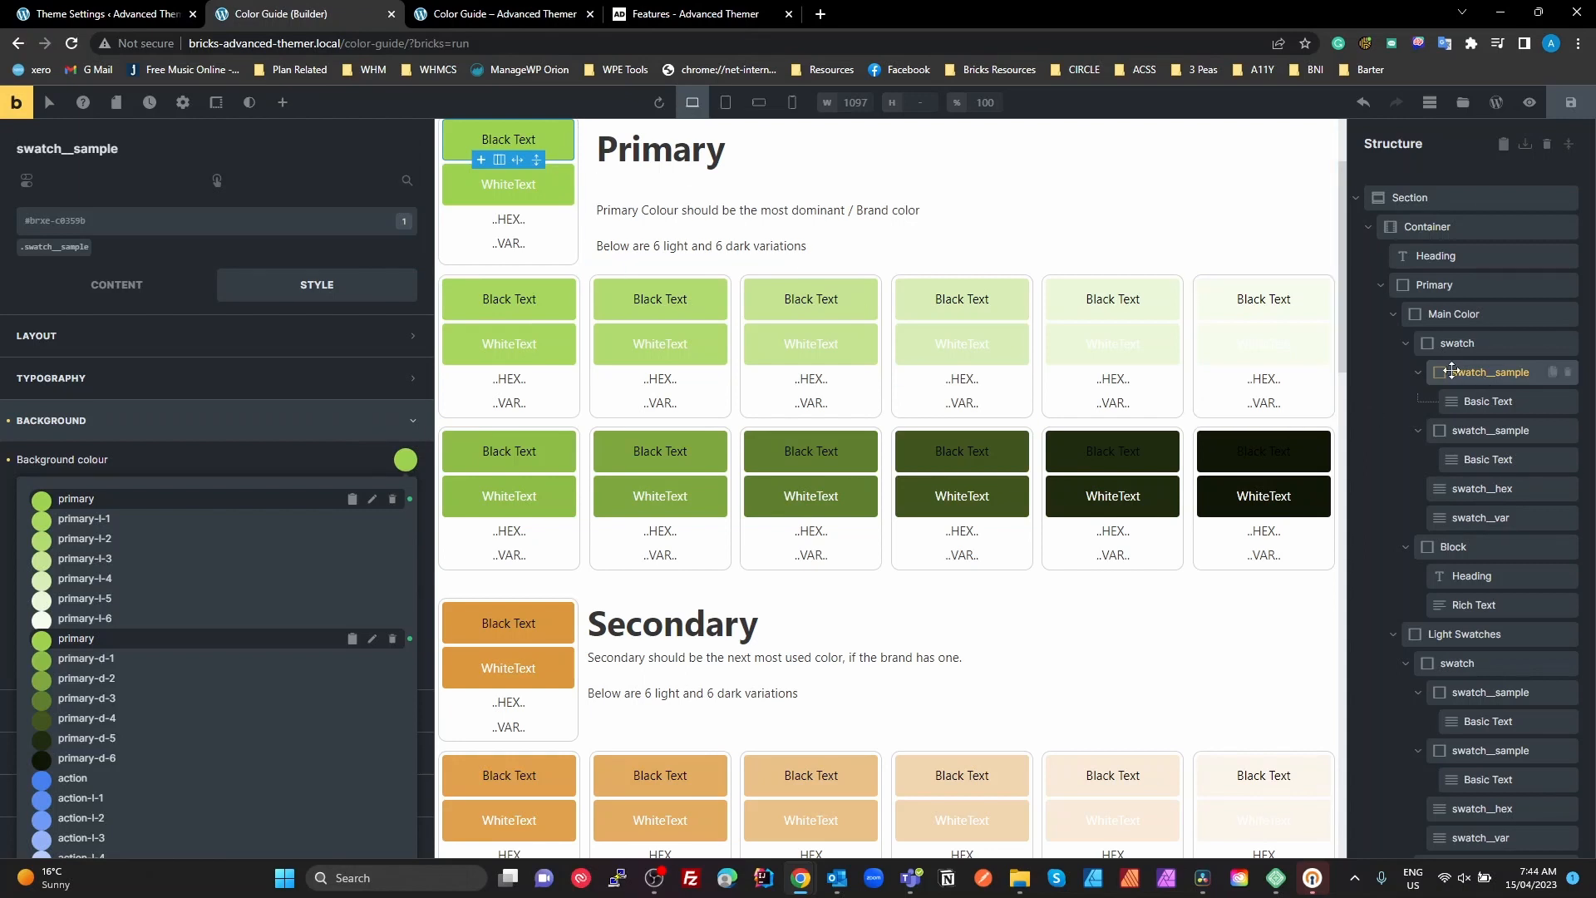
click(137, 423)
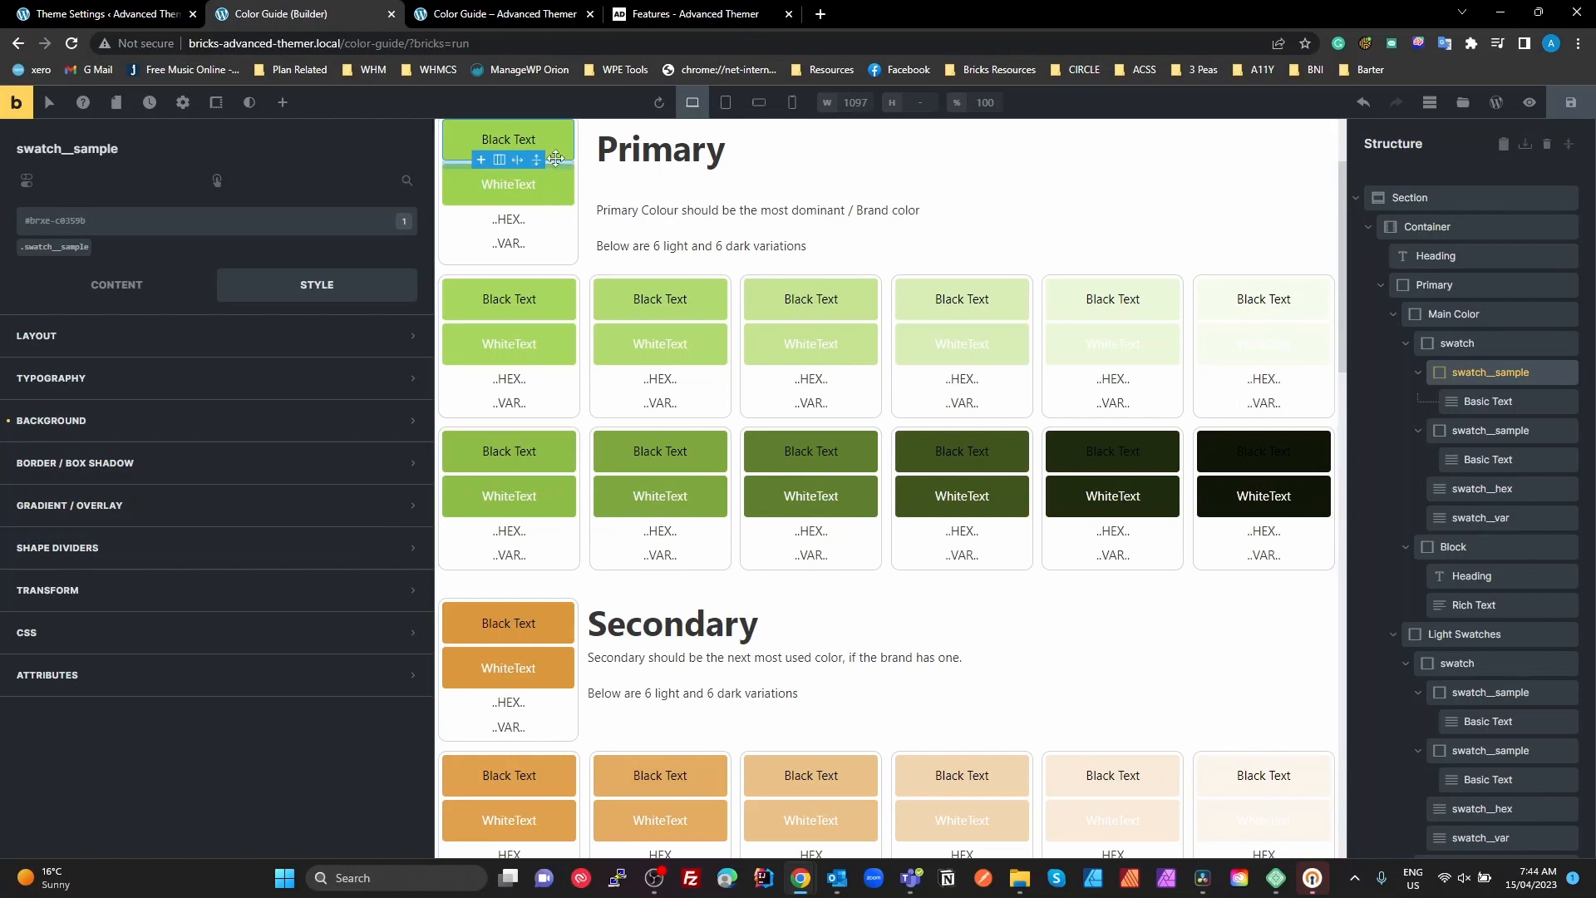
Inspect the black and white Basic Text elements in the first Primary swatch and check the page's text contrast with the Contrast Checker
click(1478, 404)
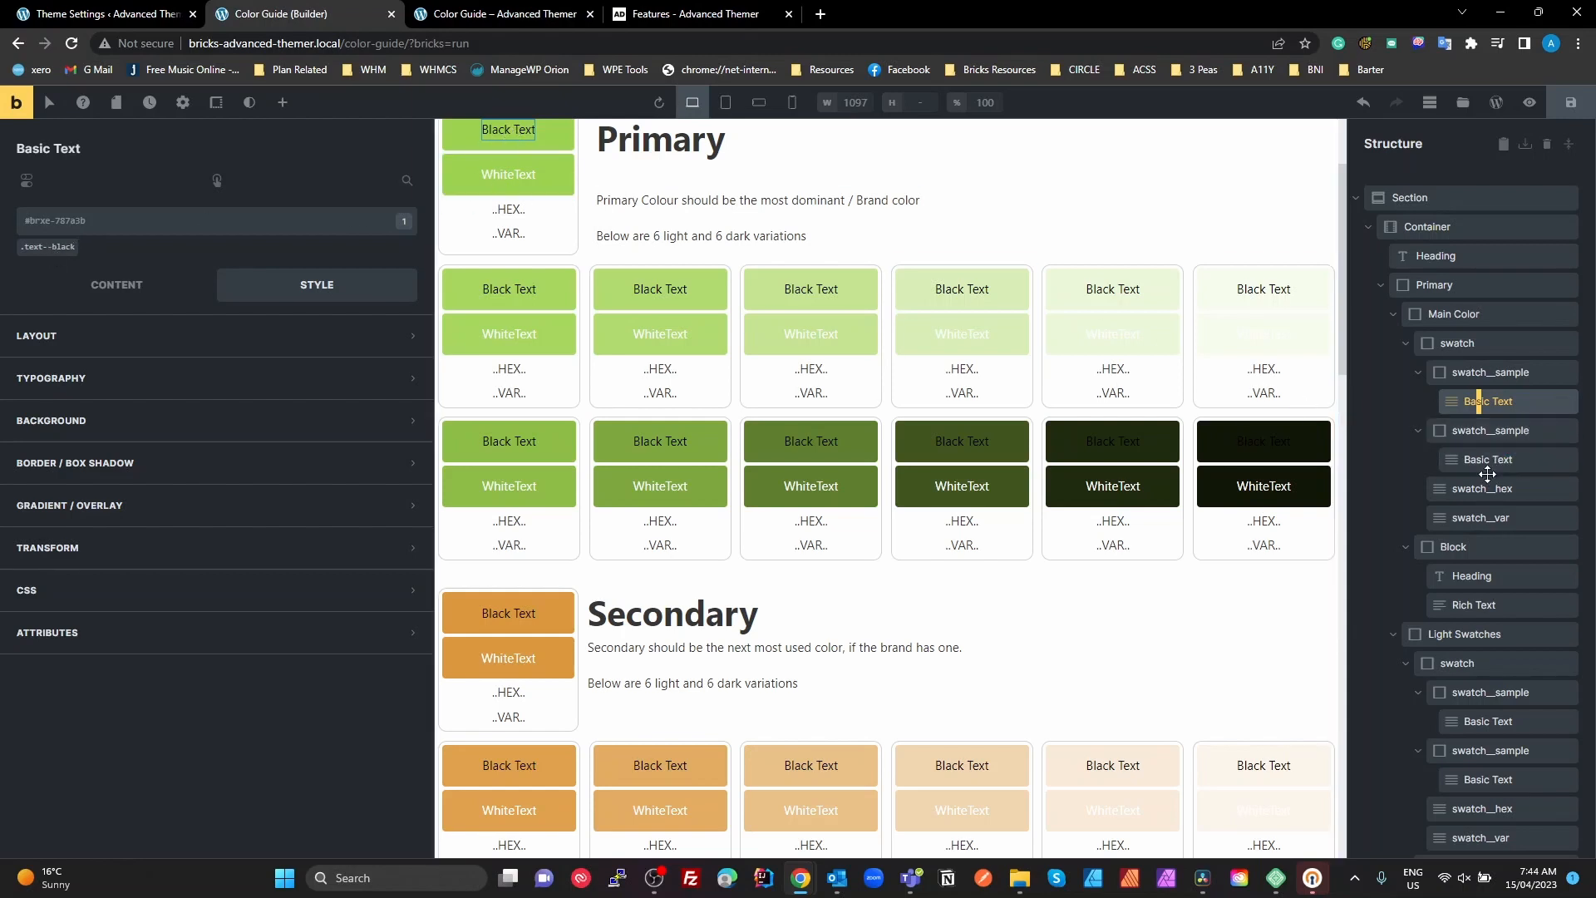
scroll(956, 377, up, 1)
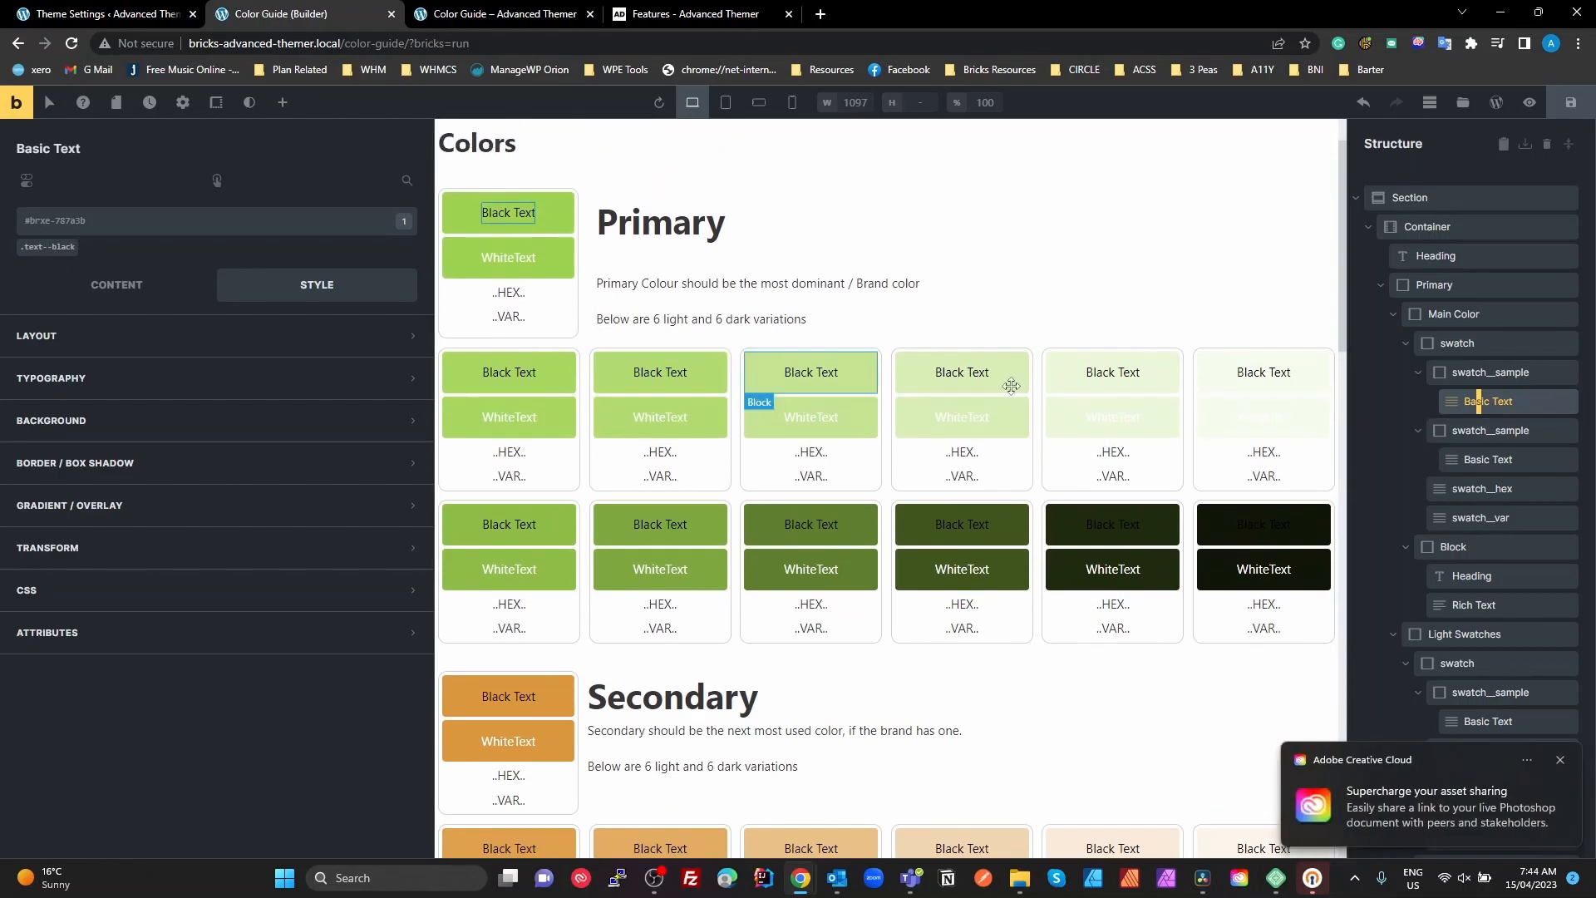
click(1499, 461)
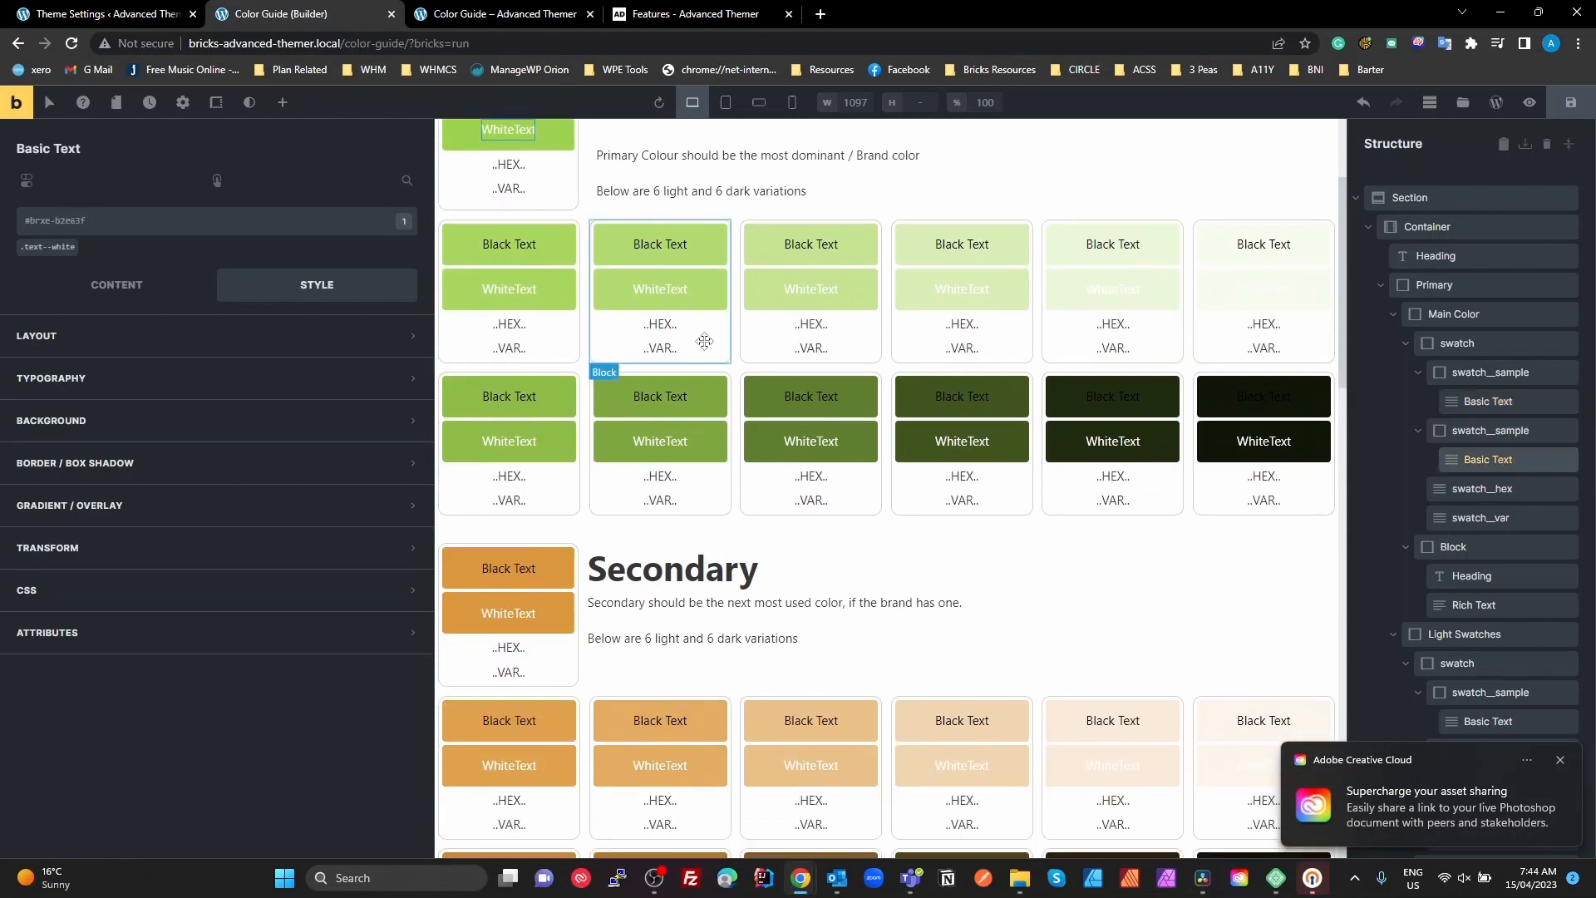
scroll(532, 280, up, 2)
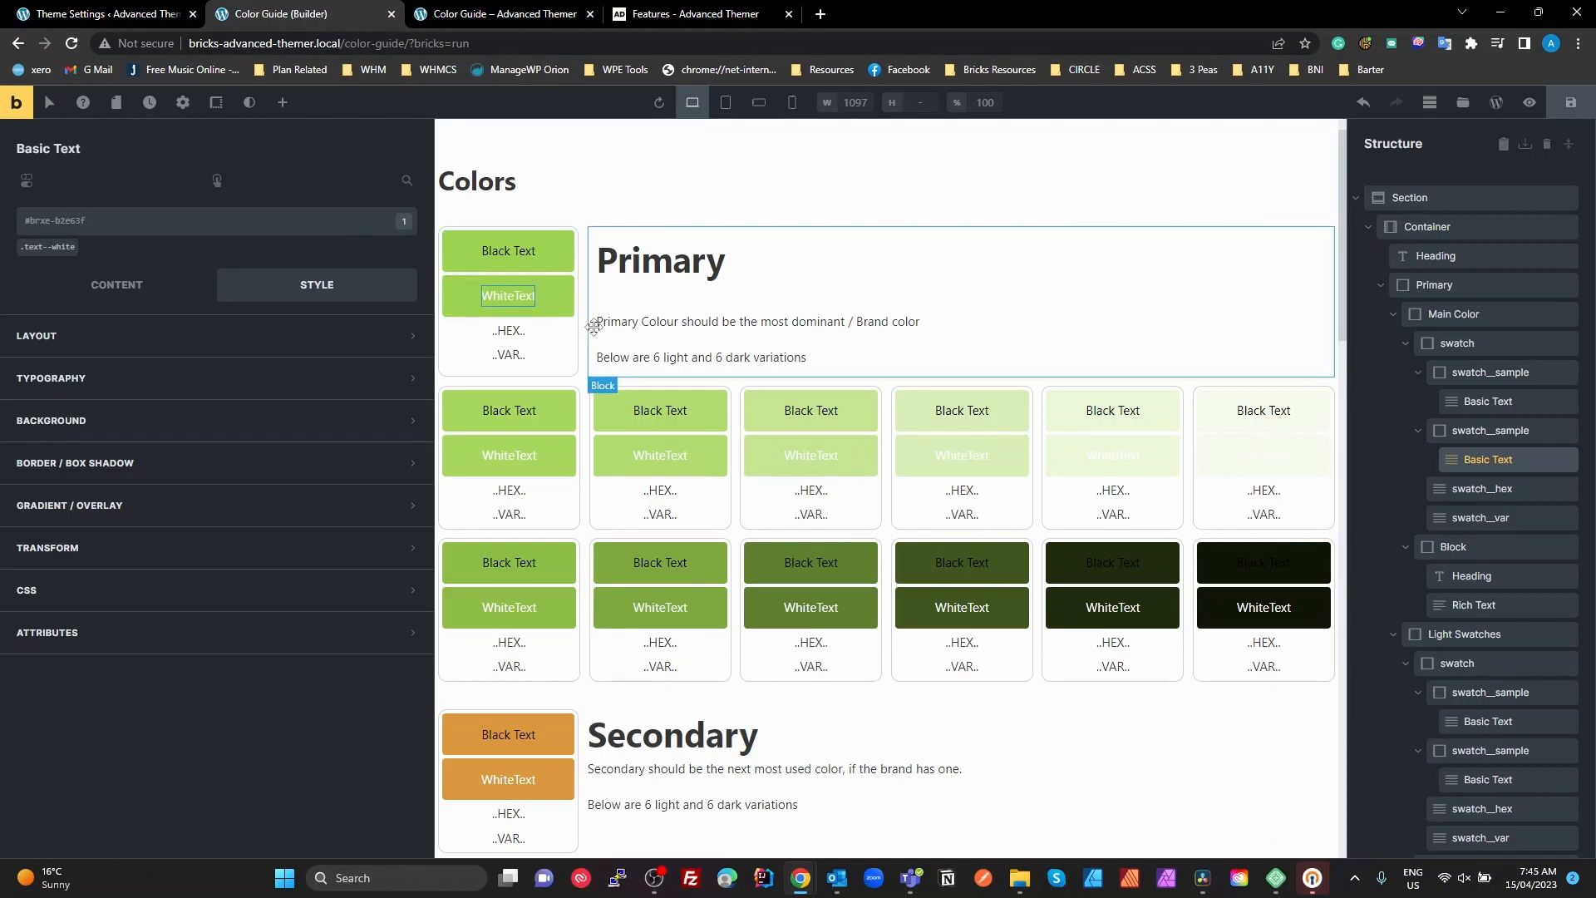
click(249, 106)
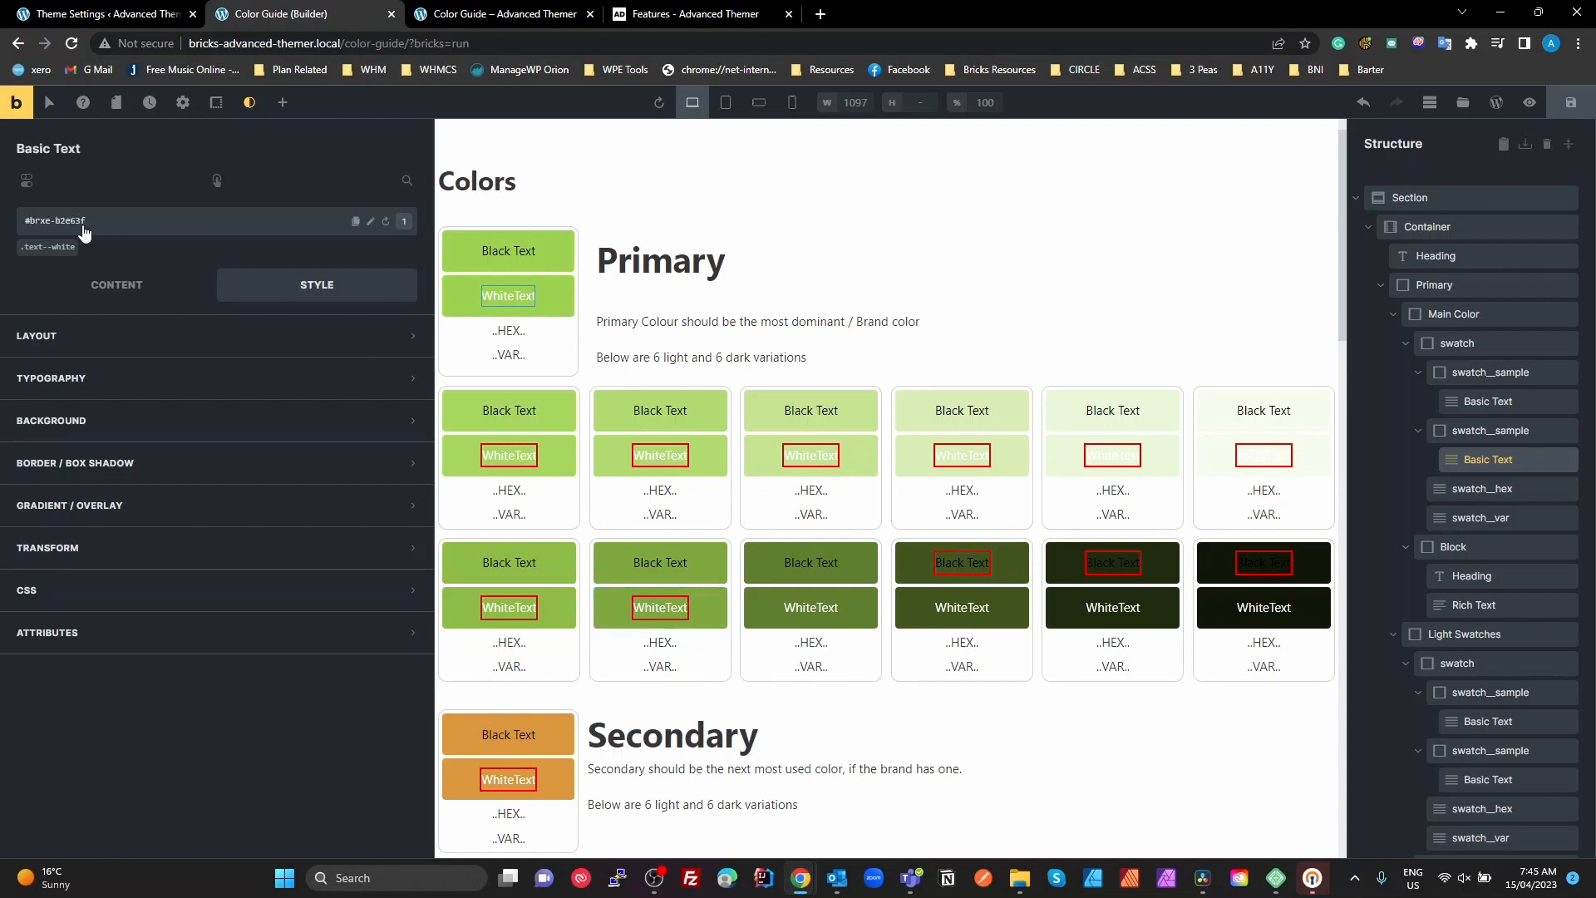
click(251, 104)
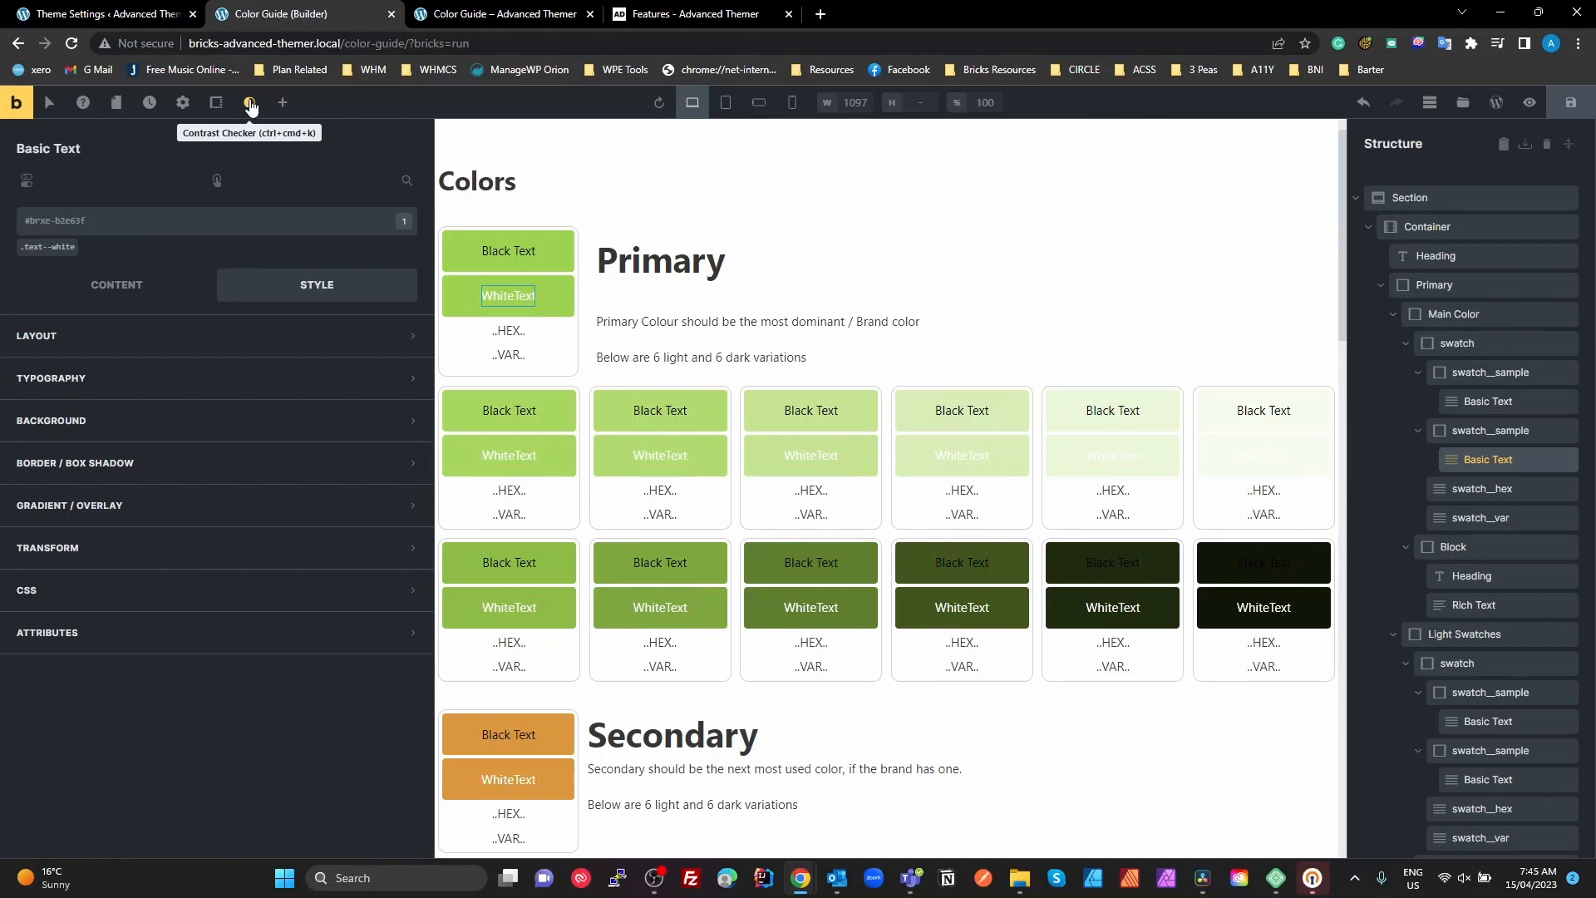
Review the swatch__hex element's placeholder text and its .swatch__hex class in the first Primary swatch
click(1457, 486)
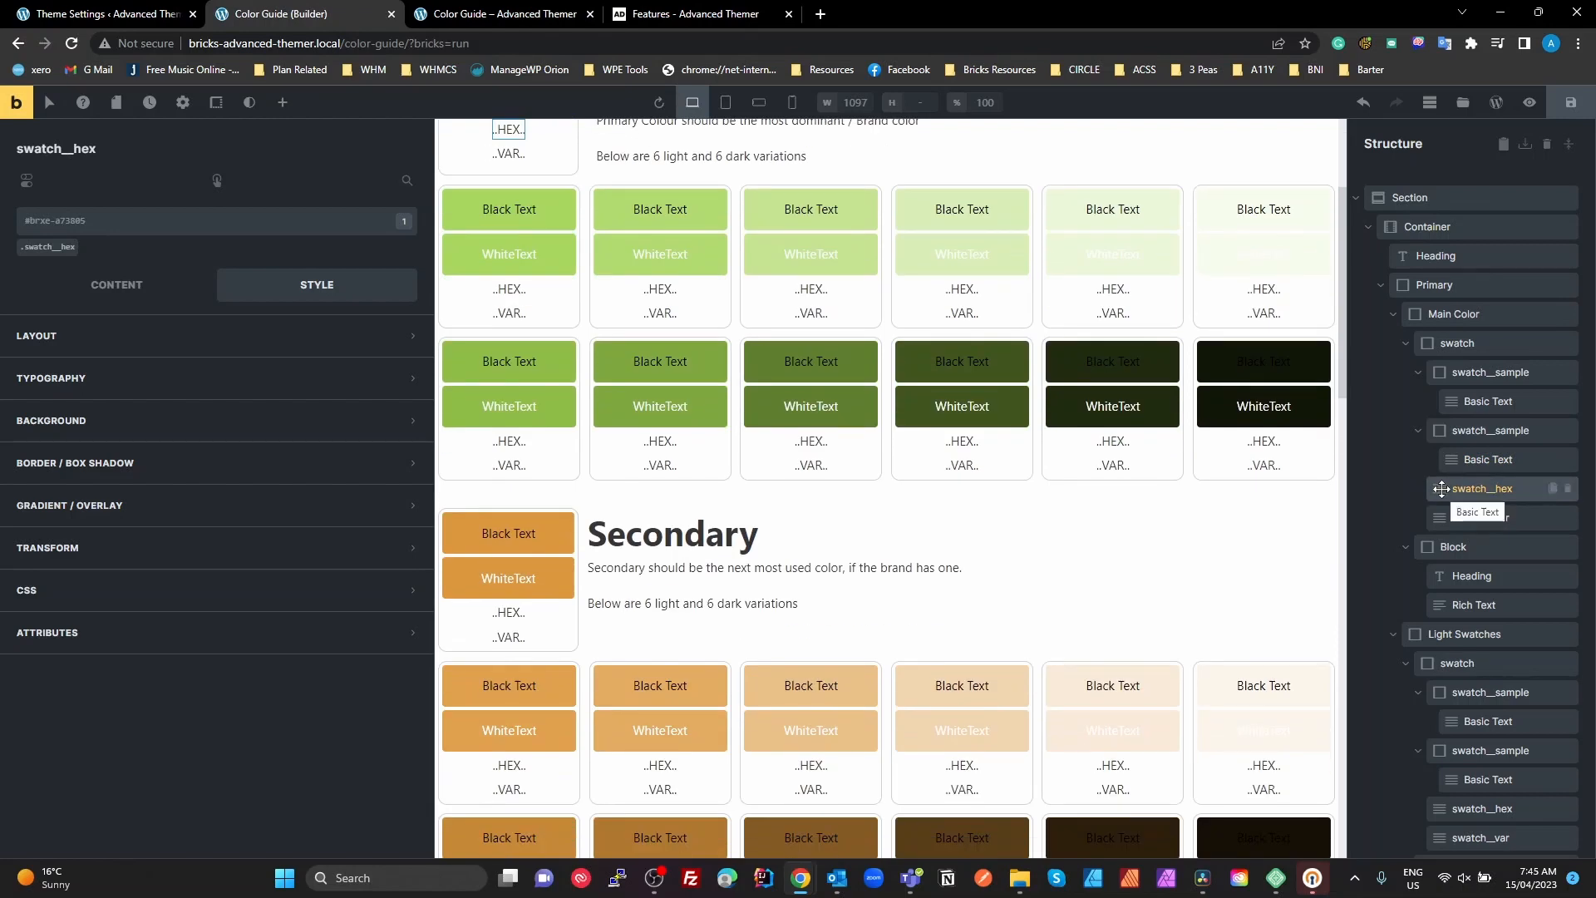
click(123, 299)
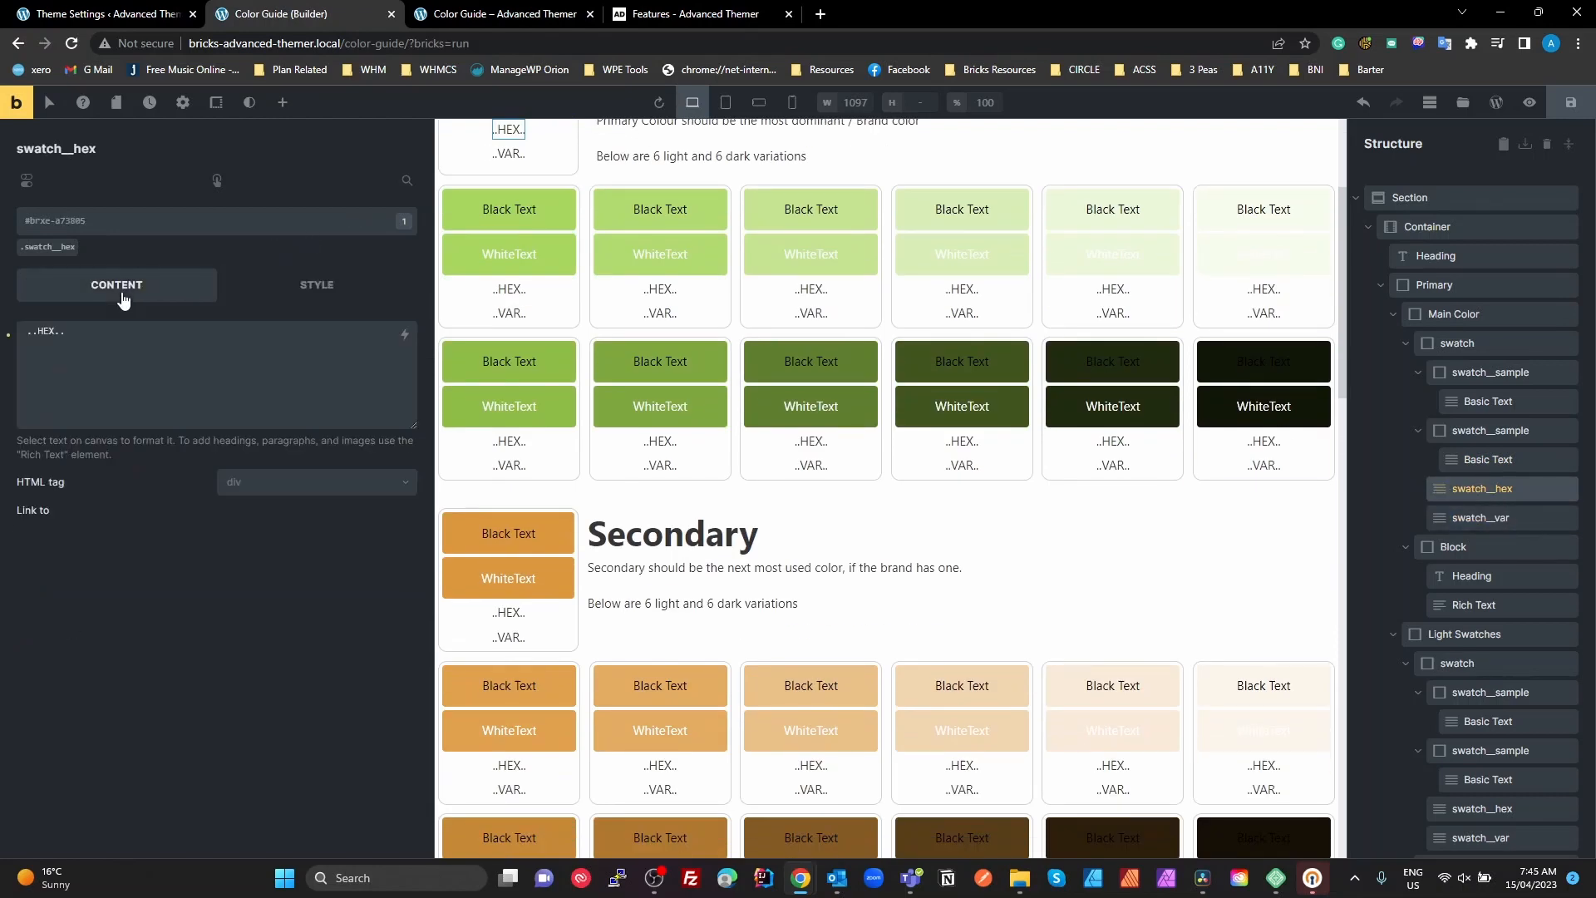
drag(110, 349, 5, 335)
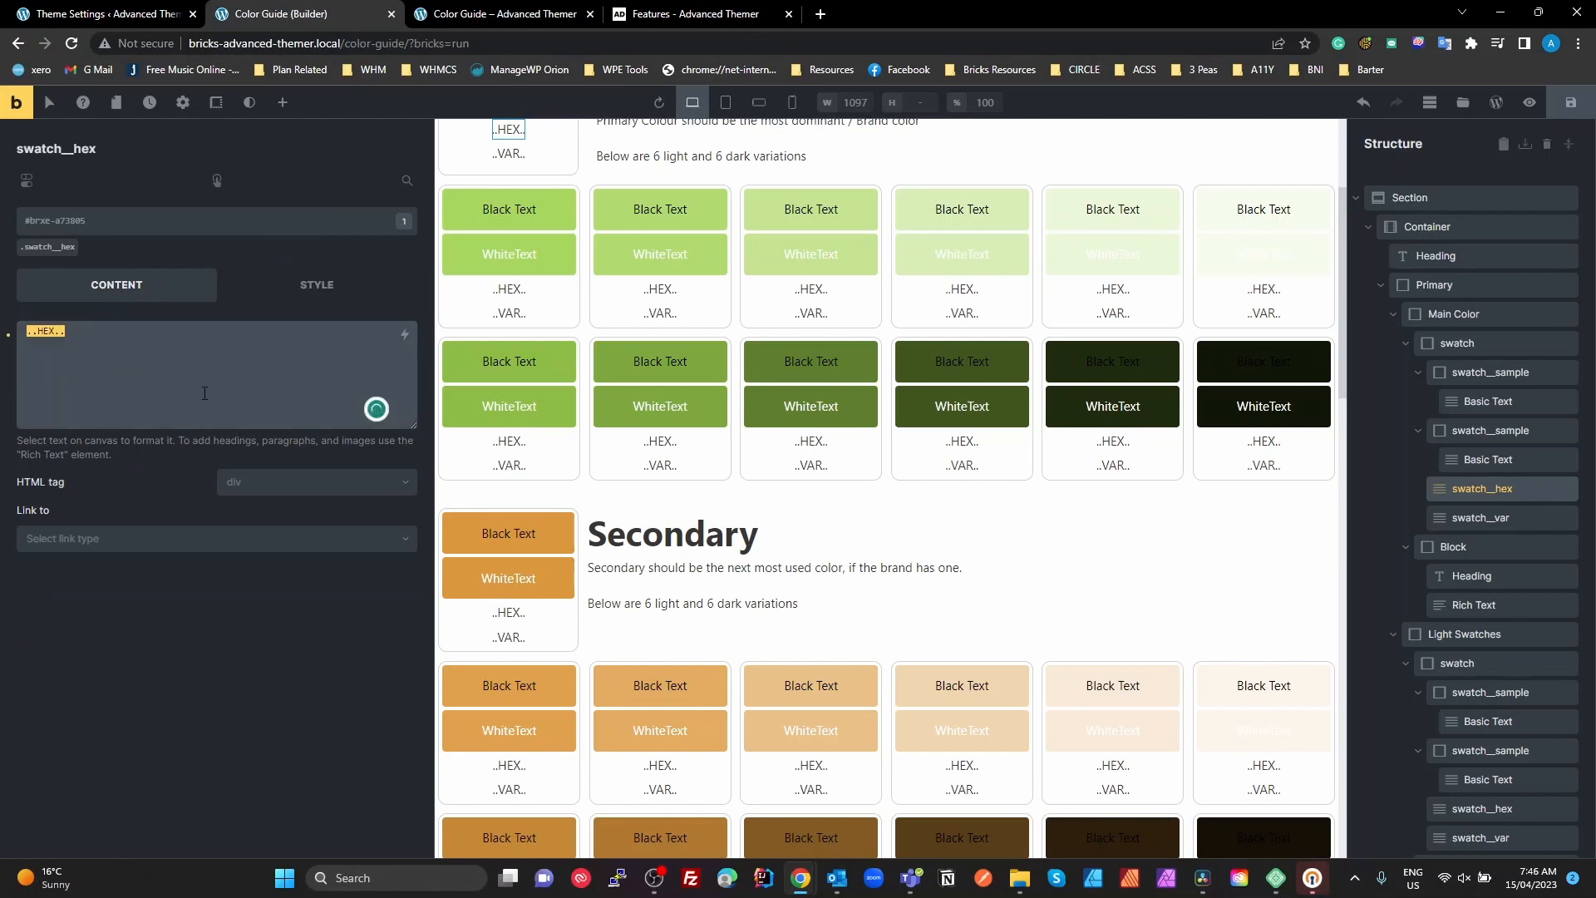
click(51, 254)
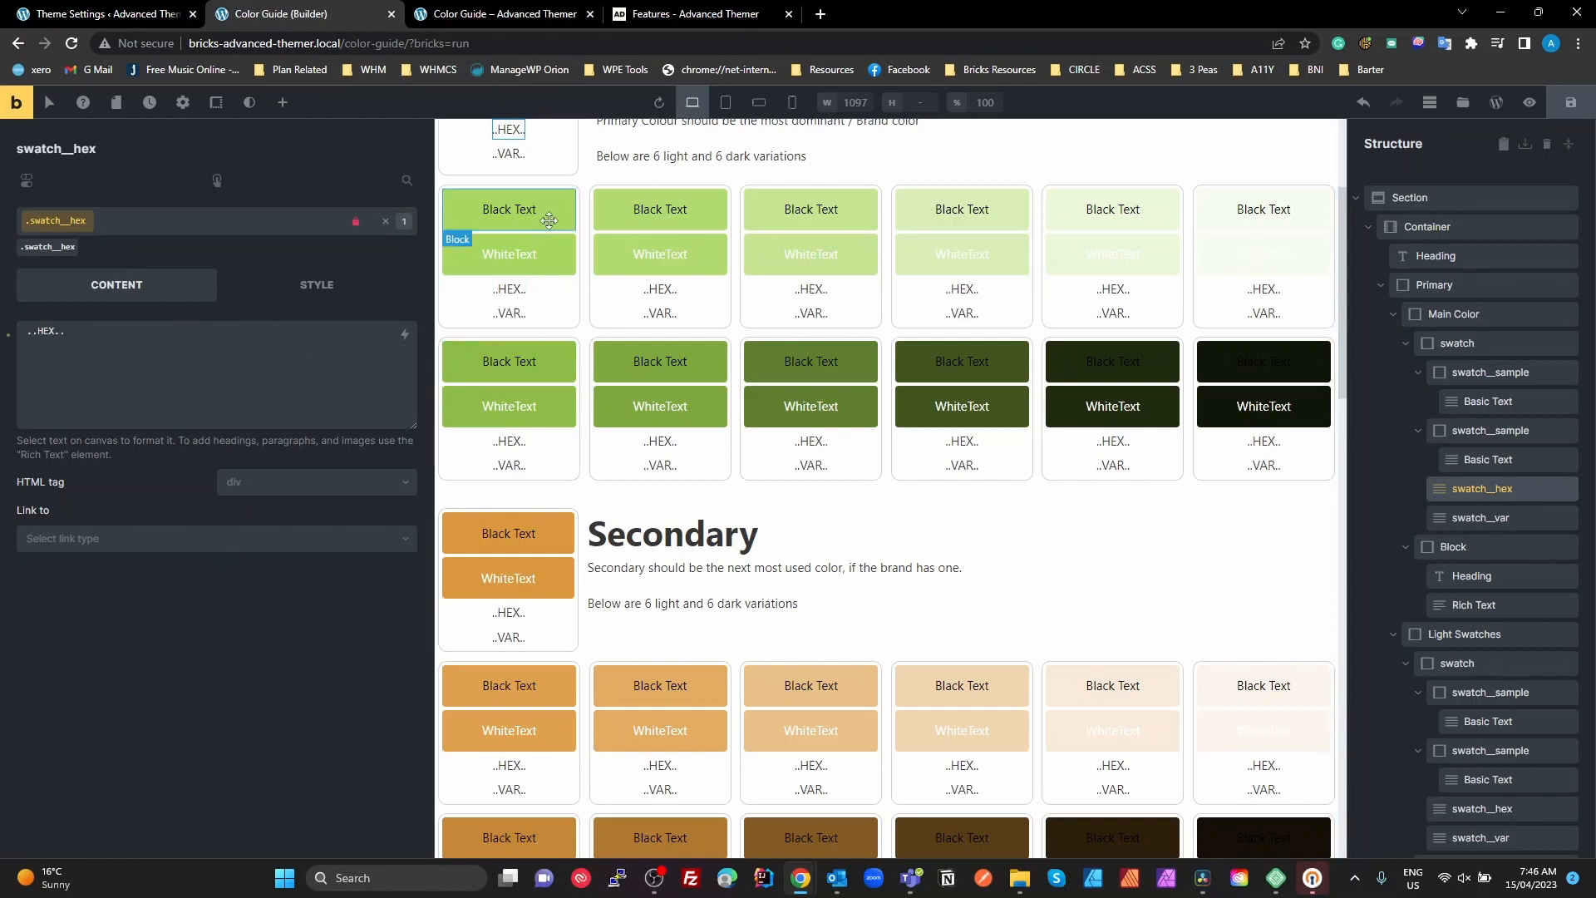
scroll(562, 224, up, 3)
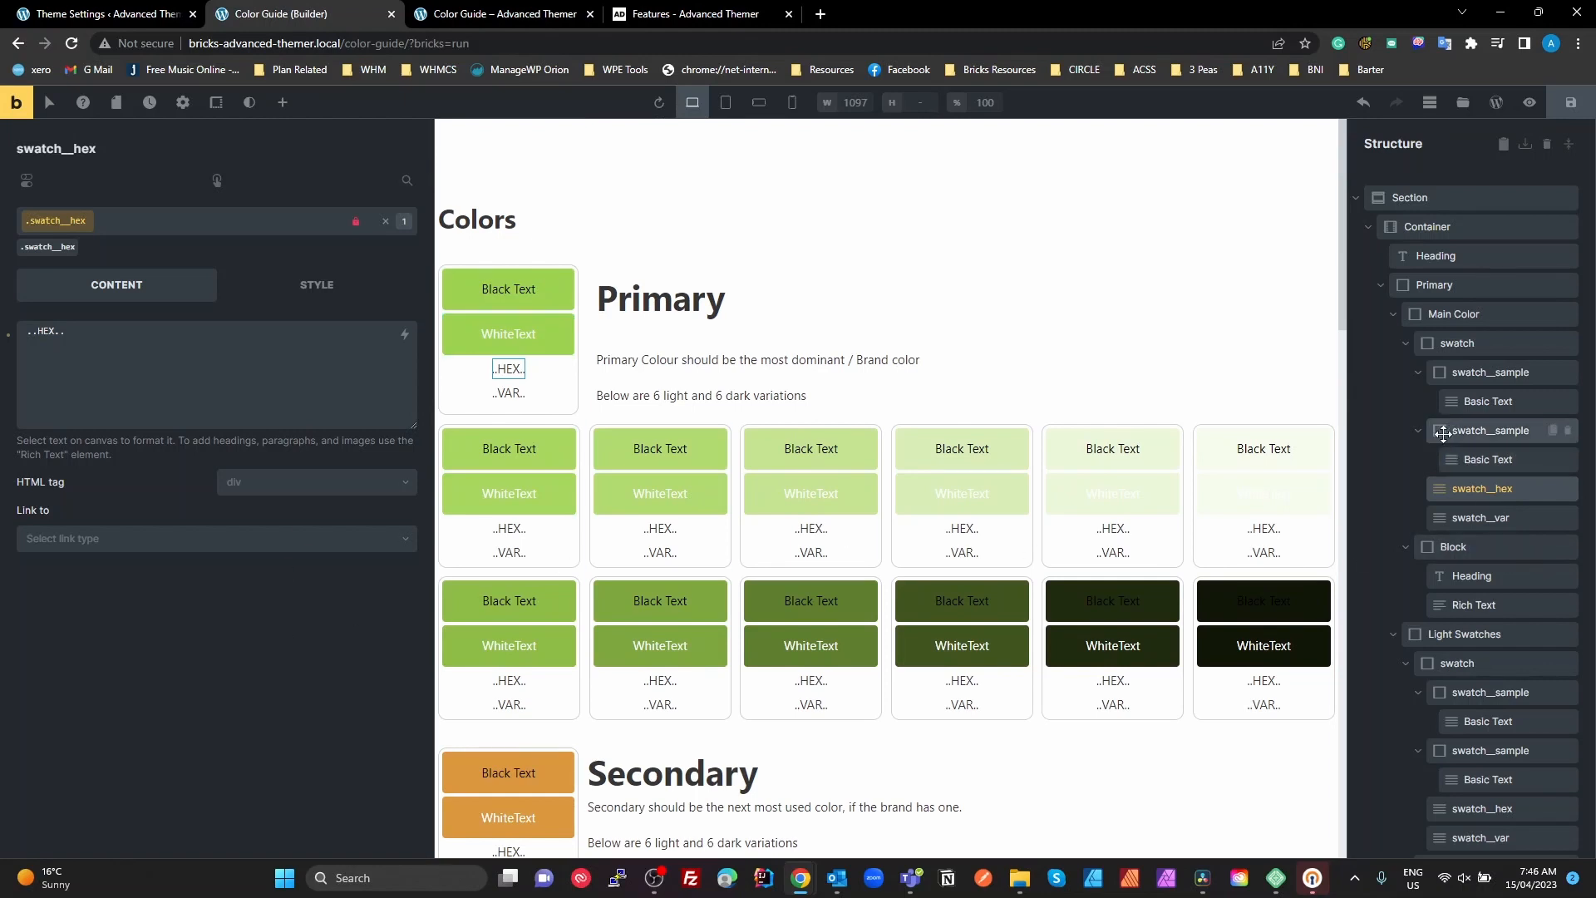
Collapse the first swatch and inspect the neighbouring Block's grid placement and the Primary heading's content settings
click(1405, 343)
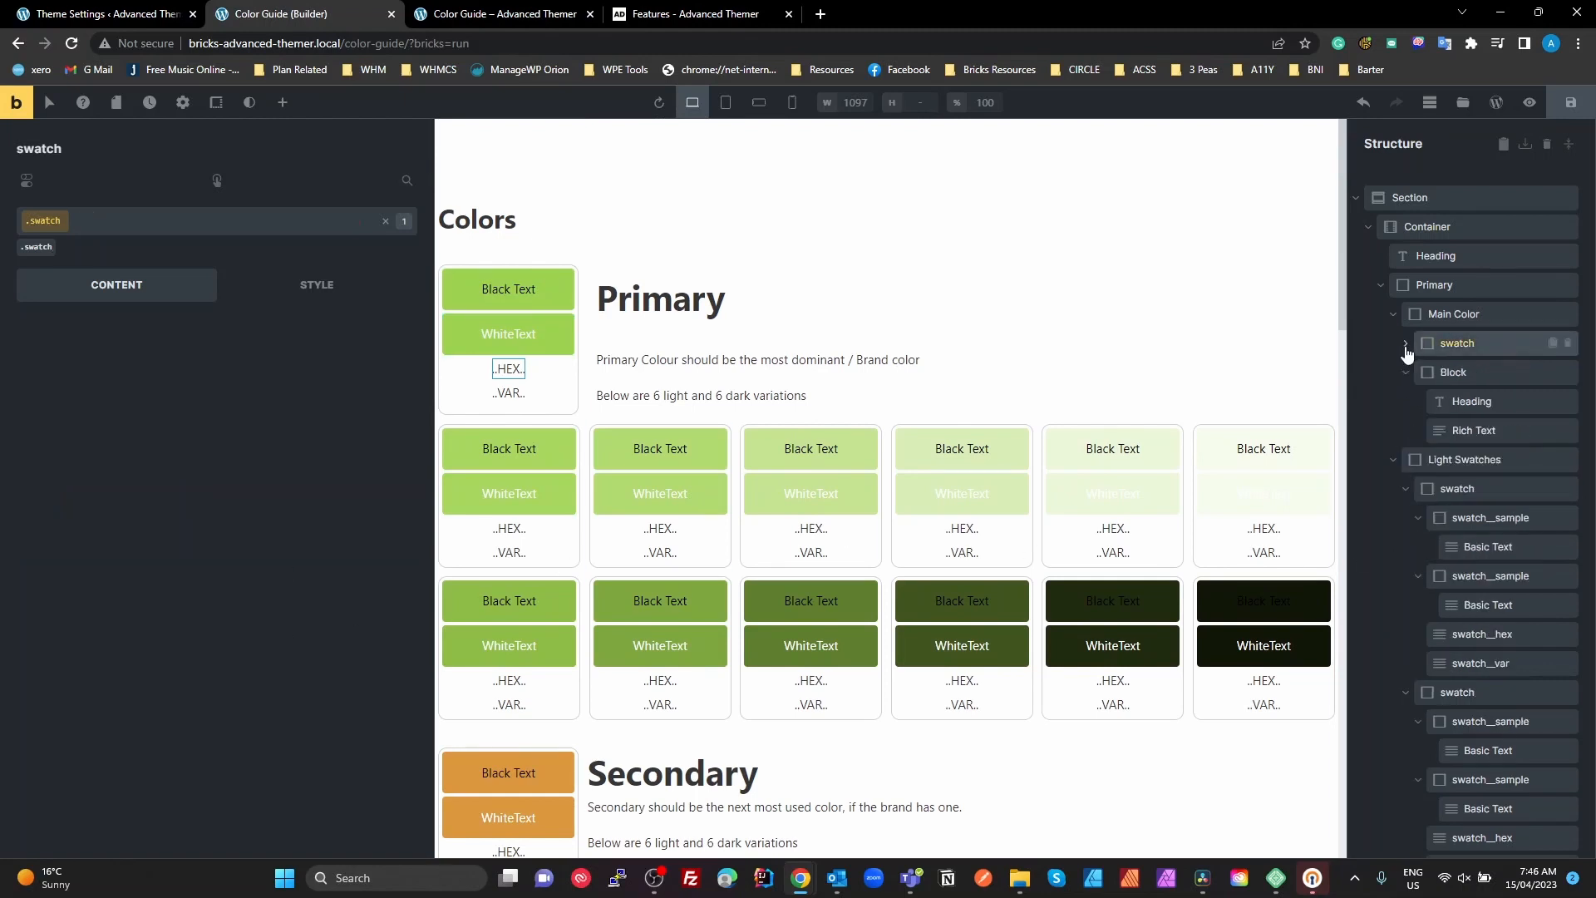
click(1443, 376)
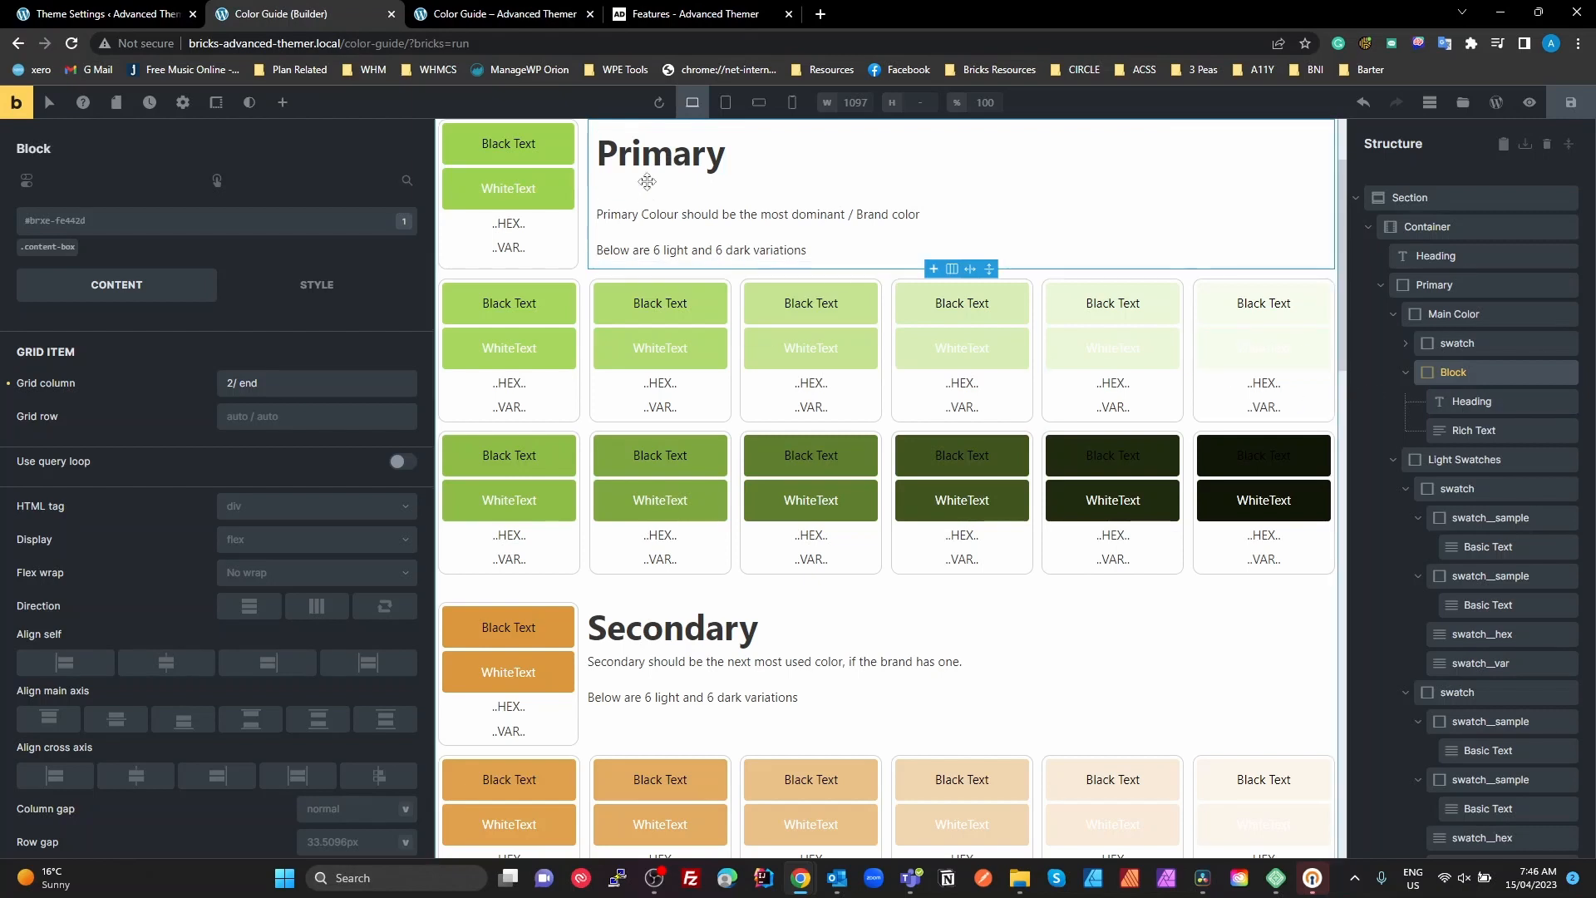
click(680, 154)
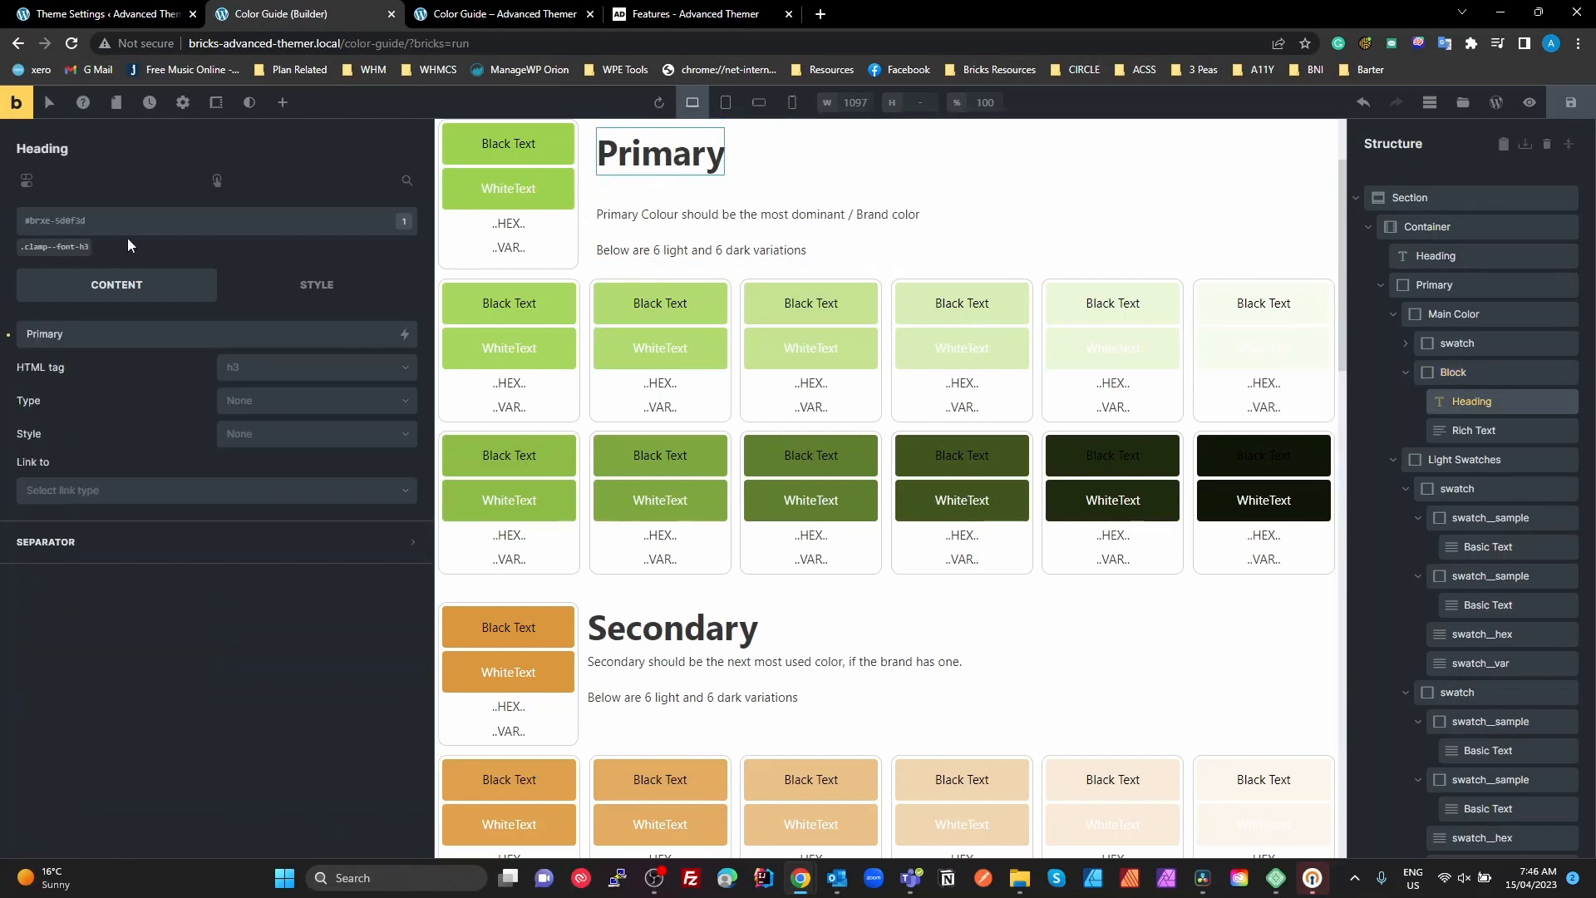
Unlock the Primary heading's .clamp--font-h3 class for editing
click(46, 247)
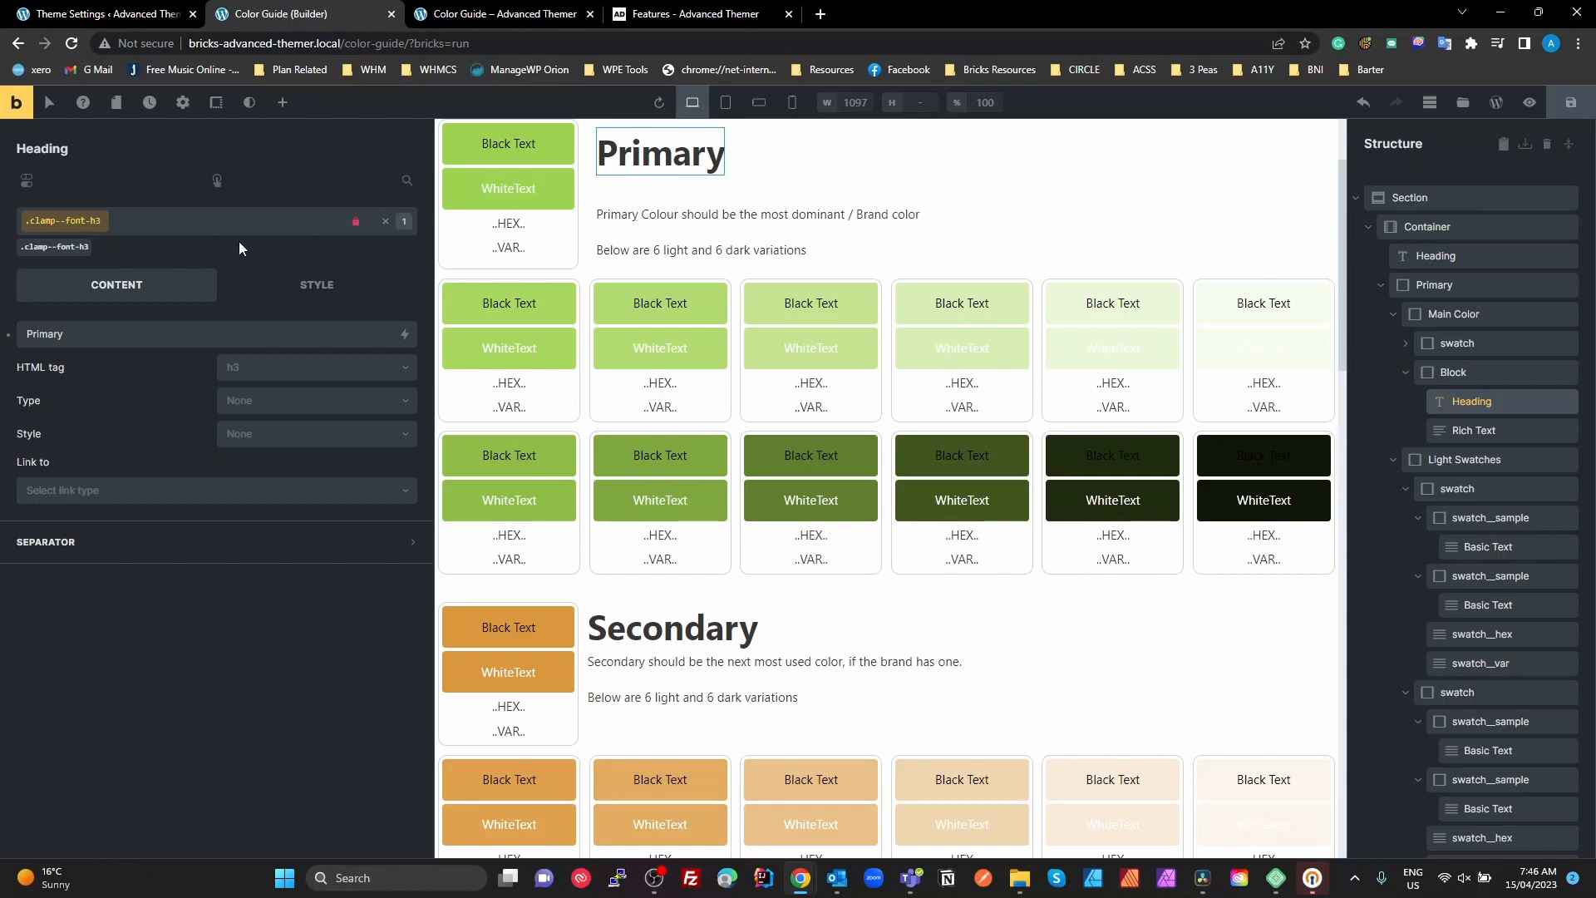
click(359, 223)
click(356, 222)
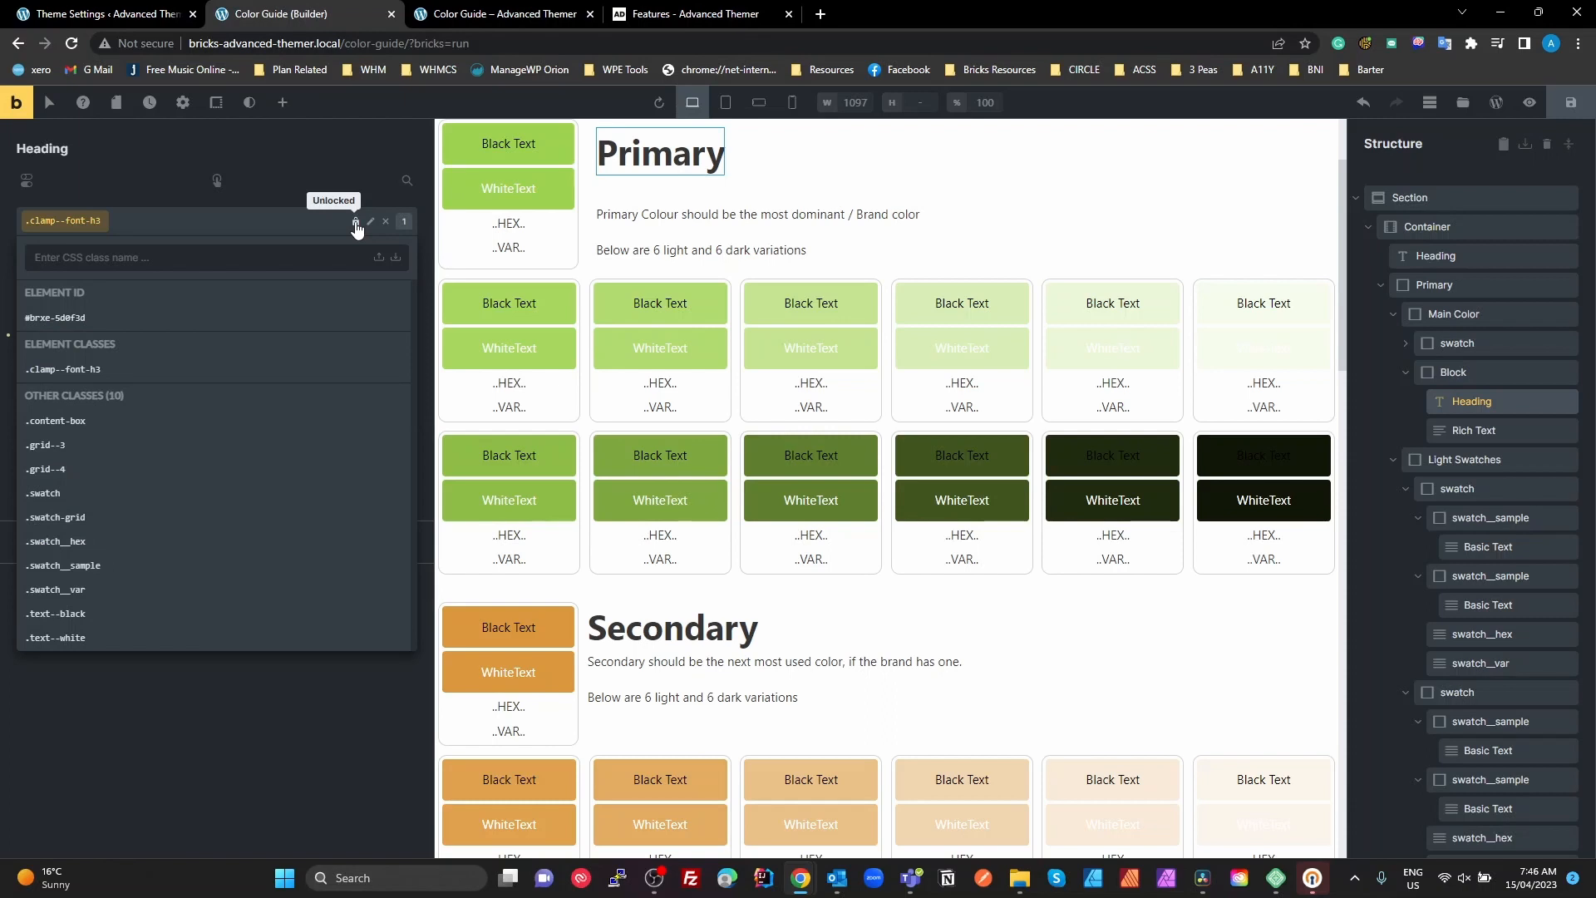
click(334, 182)
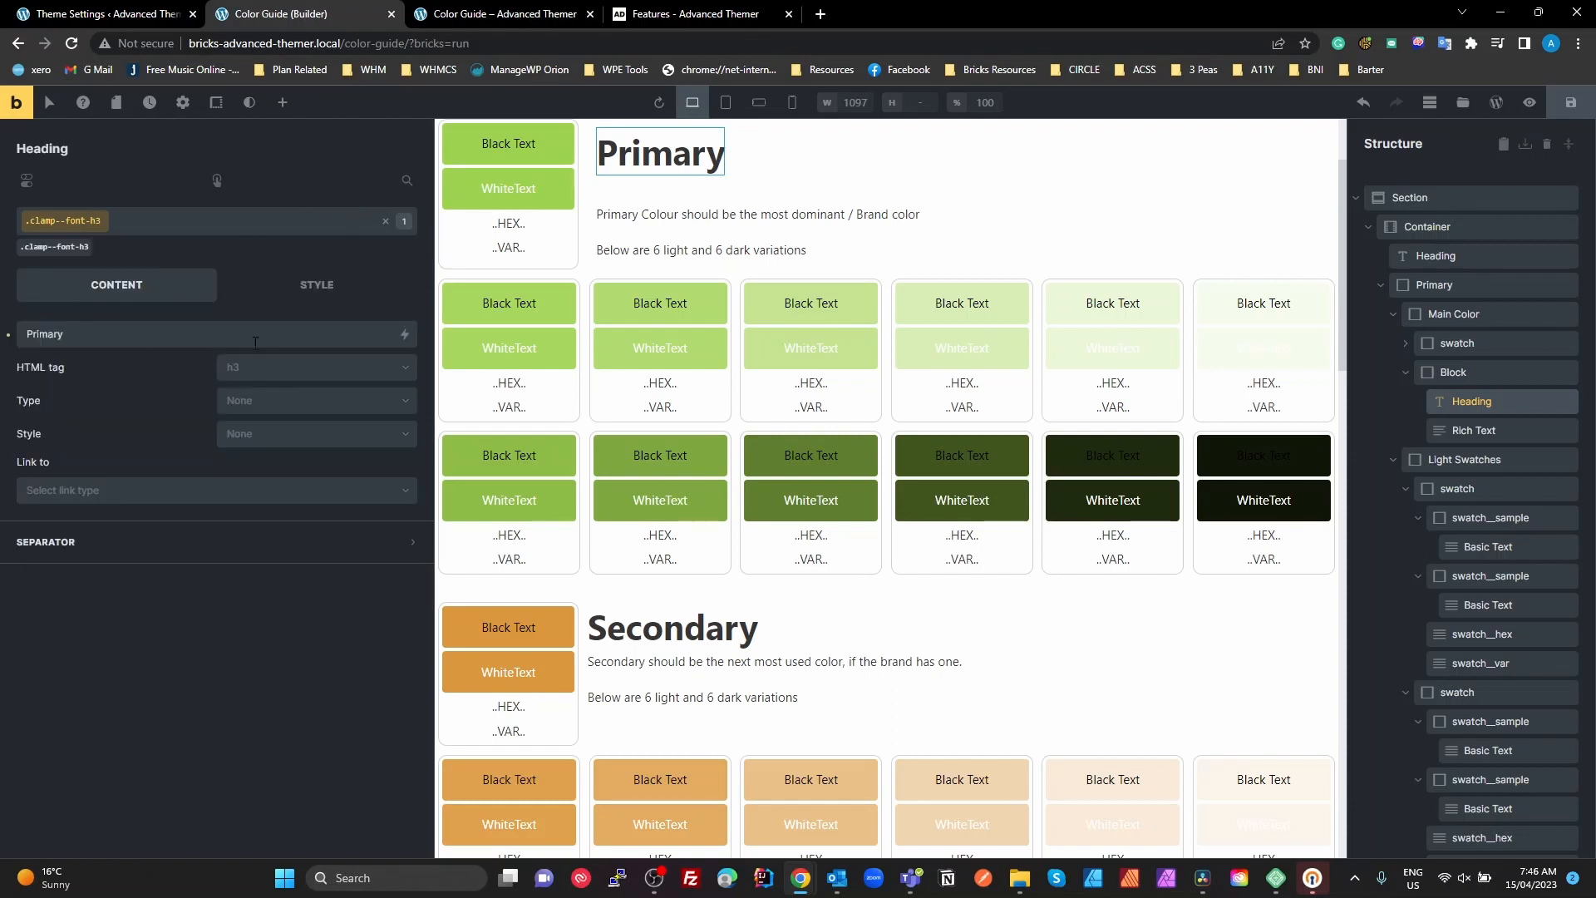
Review the font size variable in the .clamp--font-h3 class's typography settings and view the available CSS variables without changing it
click(293, 285)
click(96, 378)
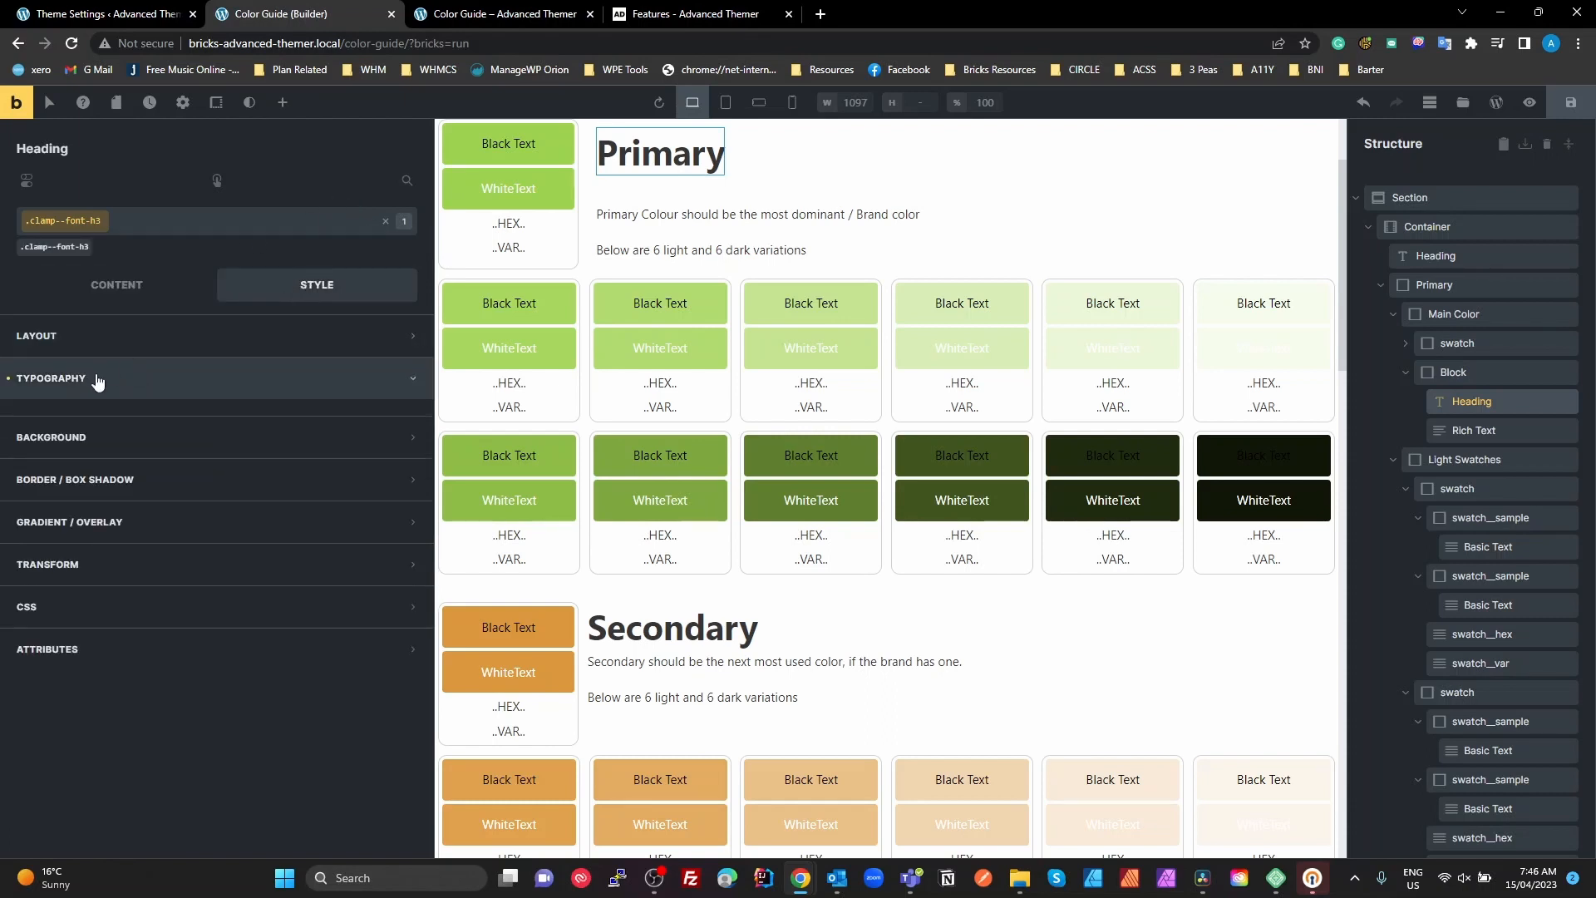
click(364, 454)
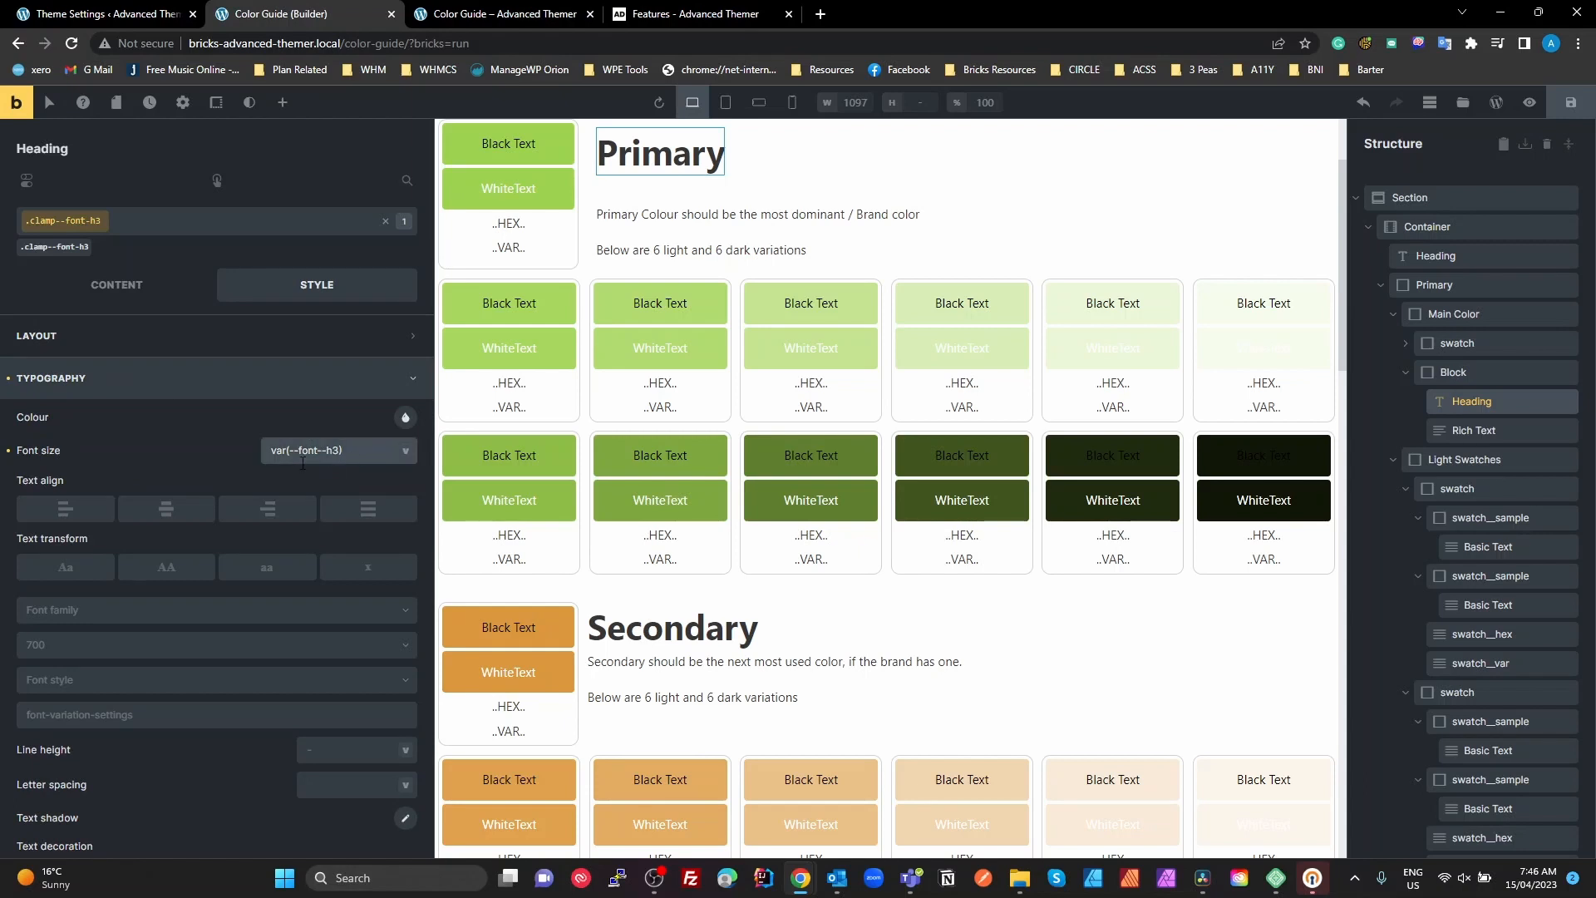
drag(336, 452, 269, 455)
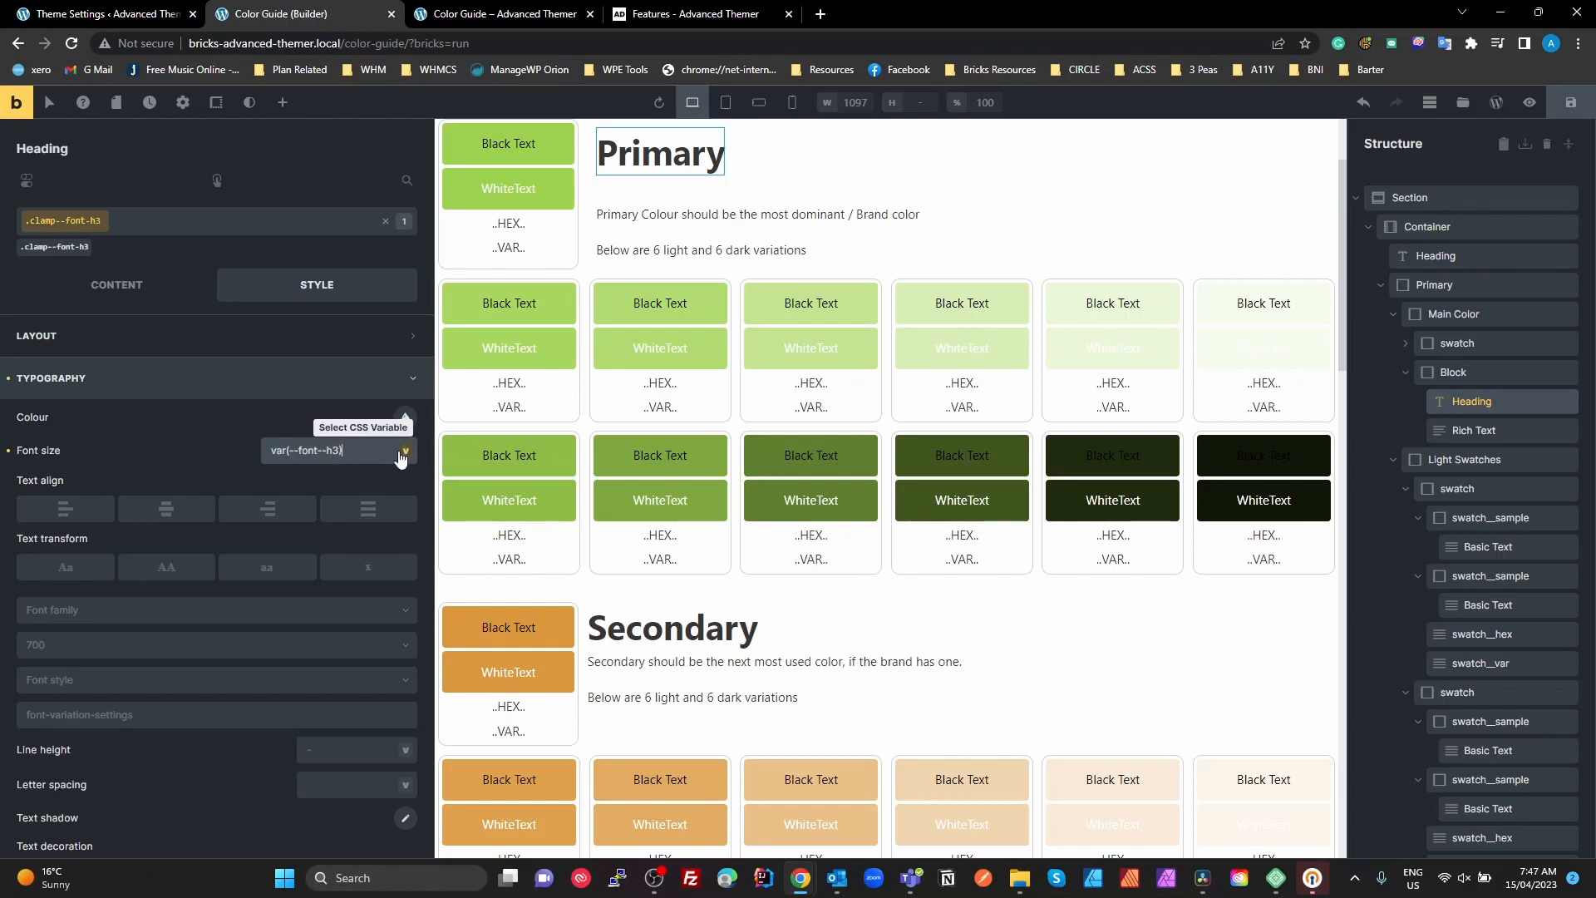
click(401, 453)
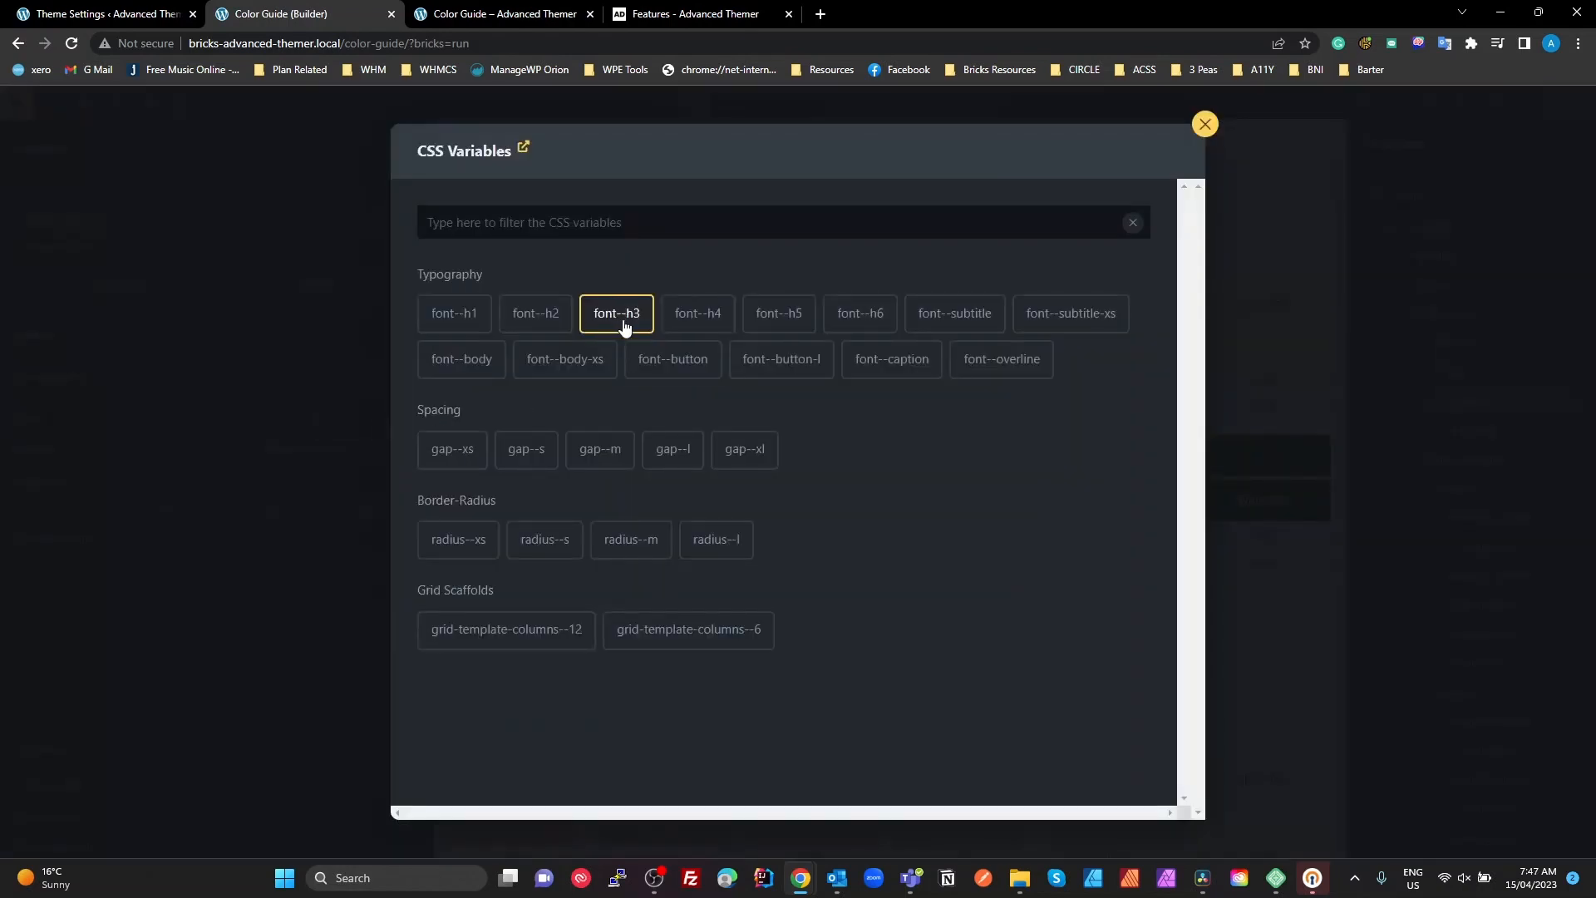
click(1204, 124)
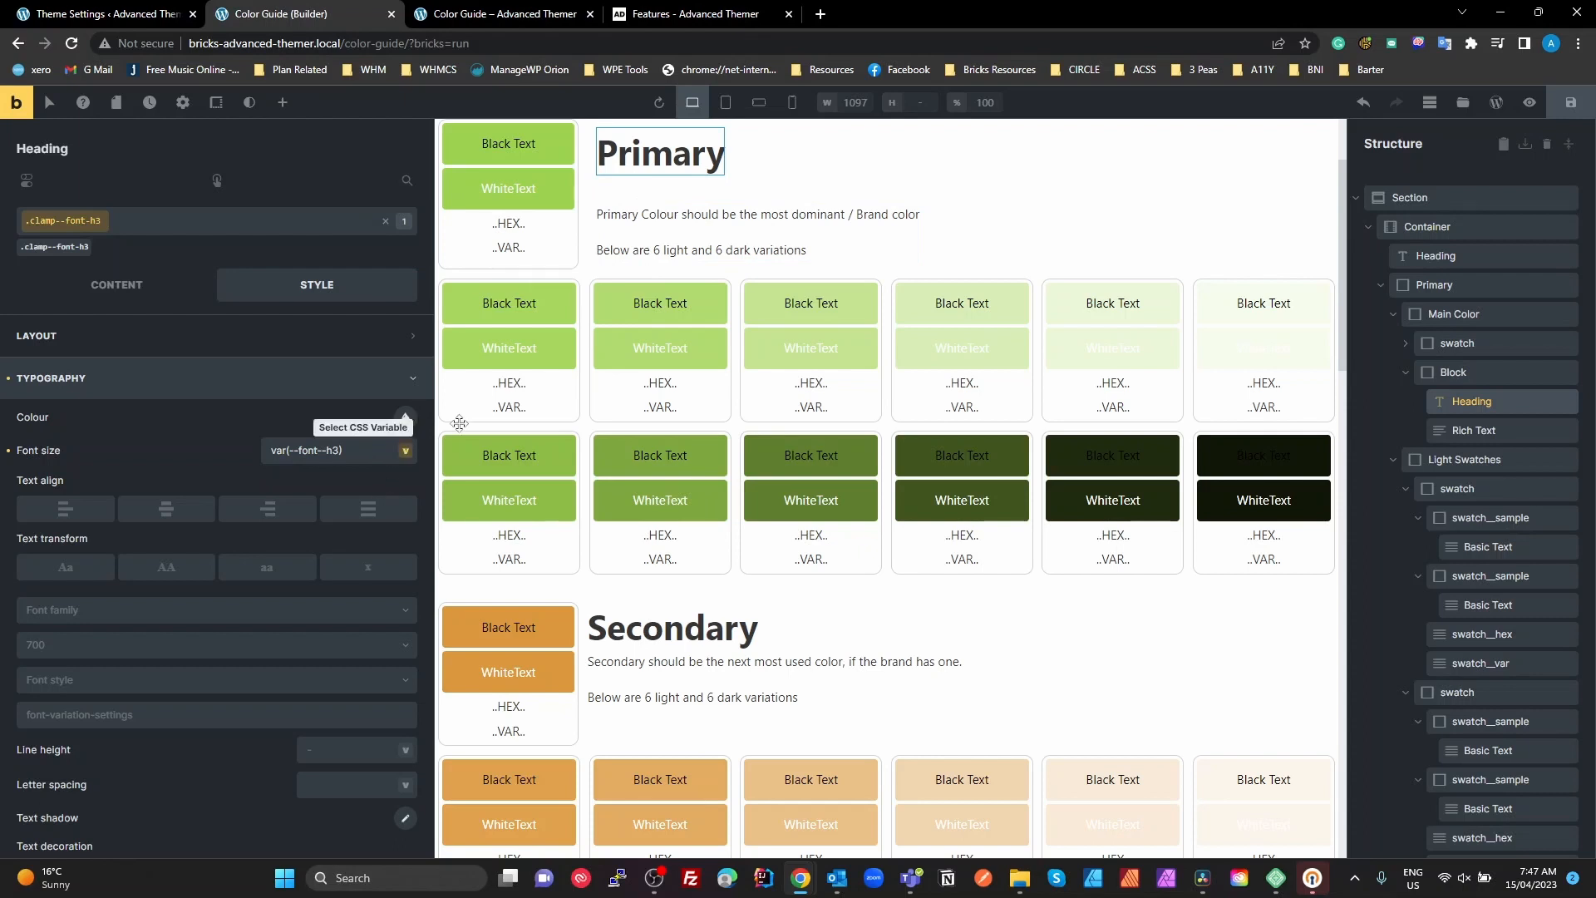
Remove the .clamp--font-h3 class from the Primary heading
click(388, 222)
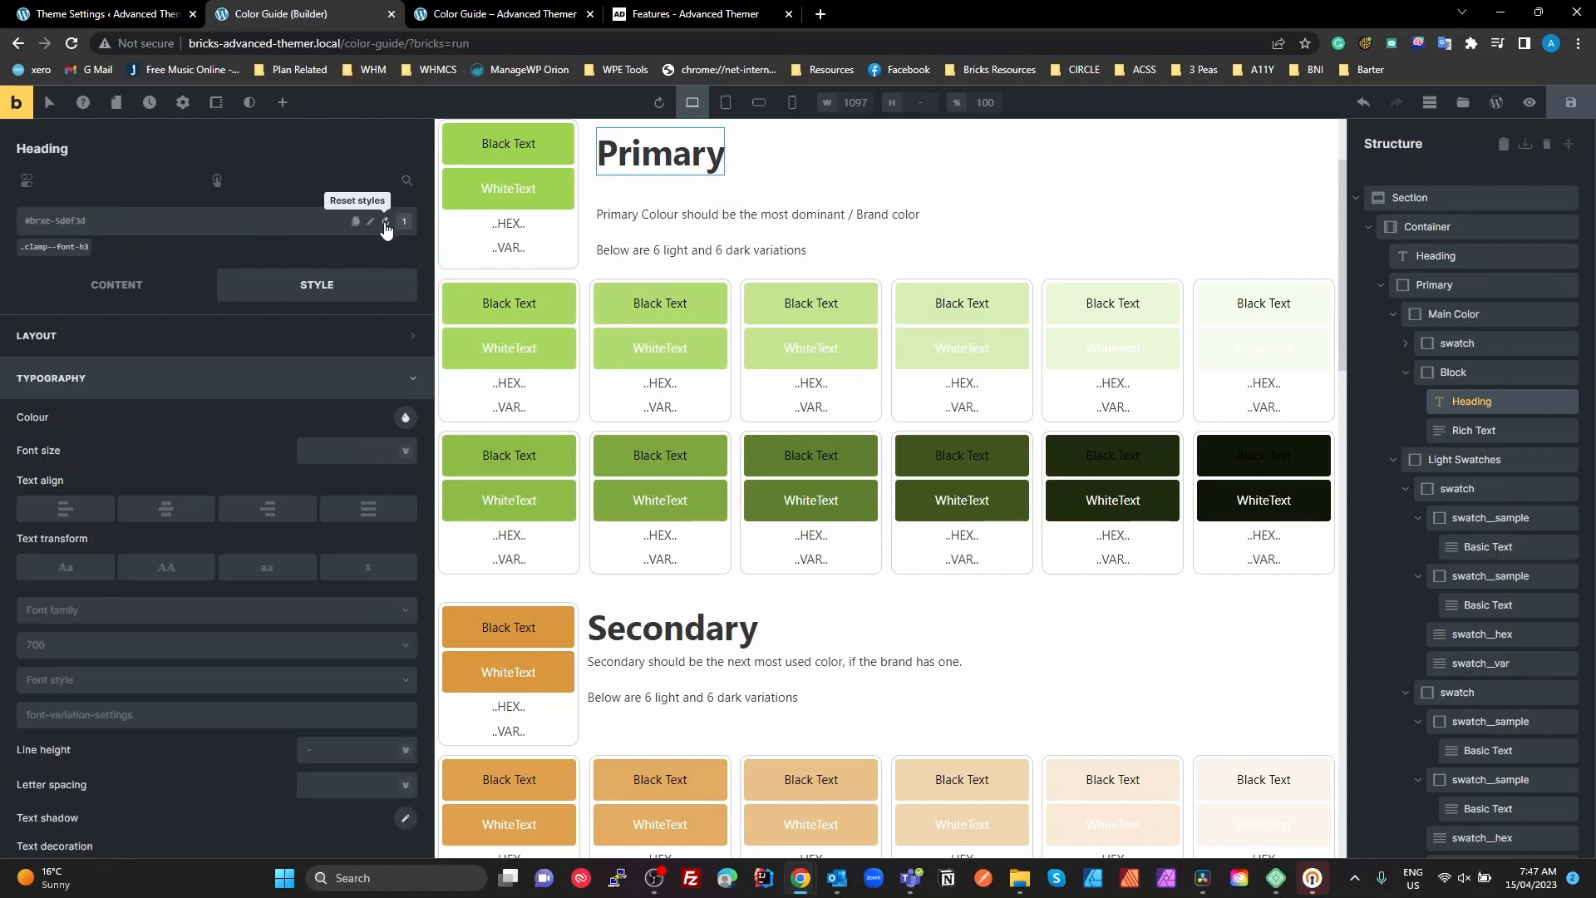
click(92, 245)
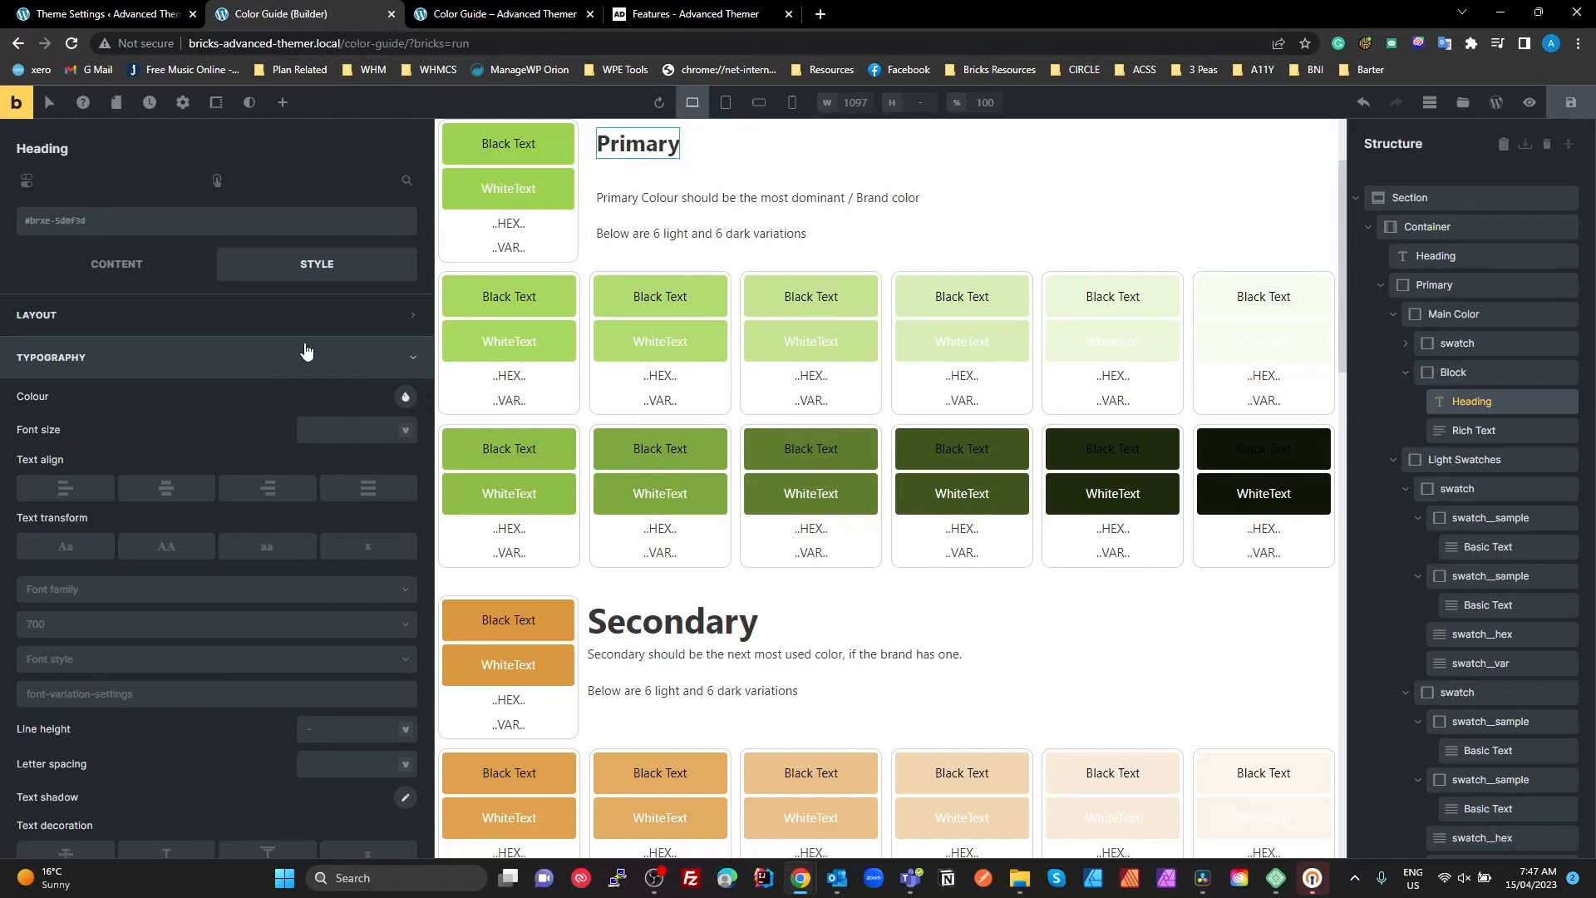
click(104, 320)
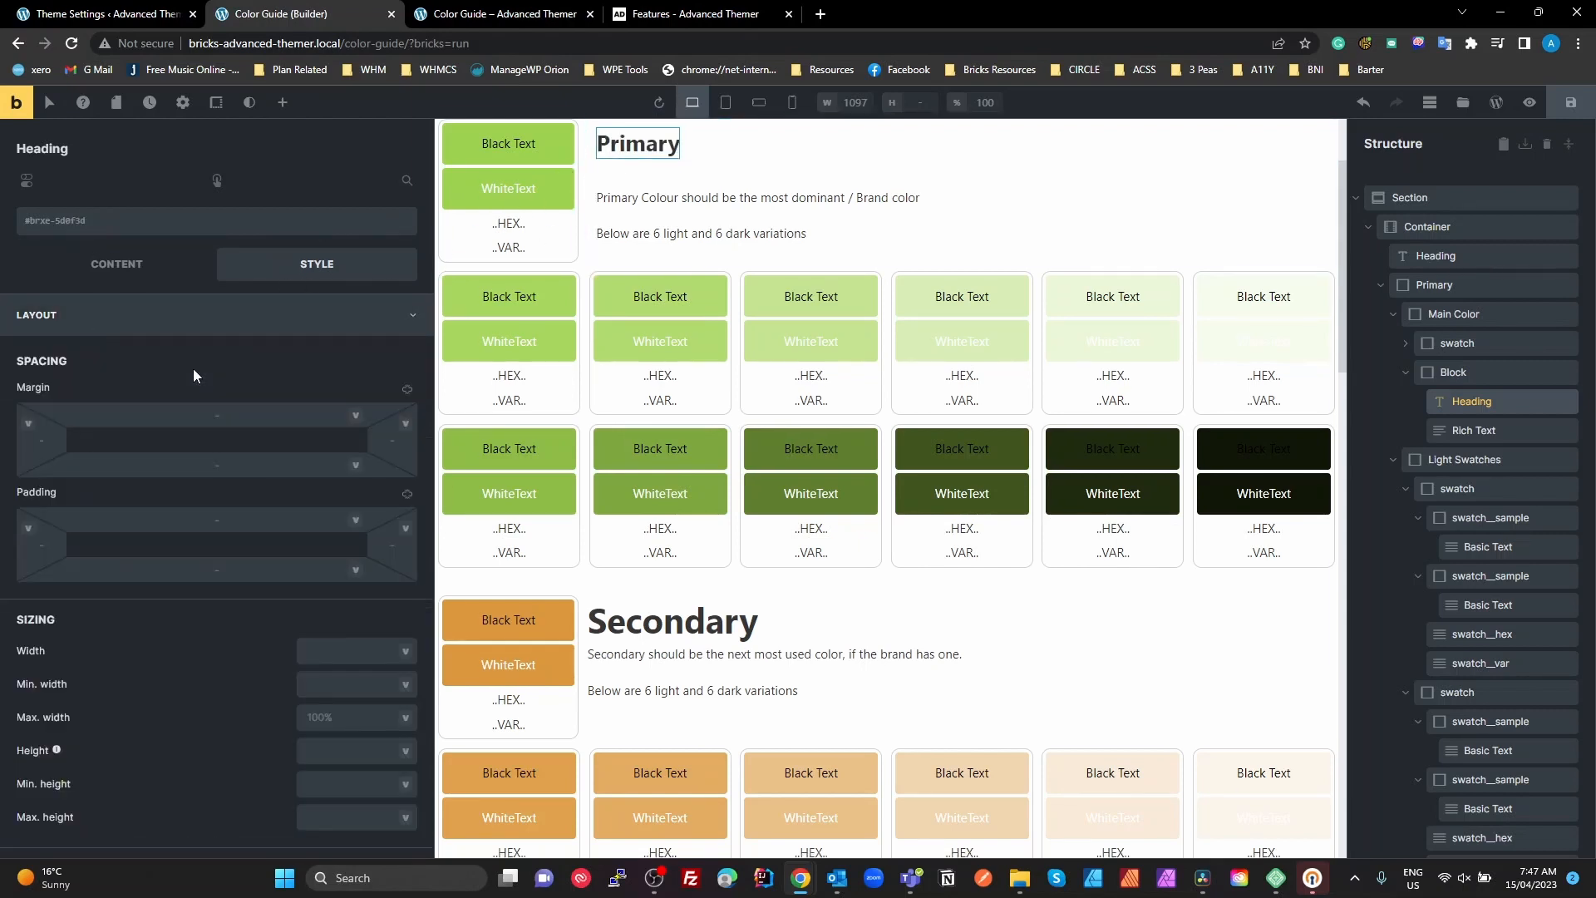
click(101, 316)
Set the Primary heading's own font size to the font--h3 CSS variable and close its typography settings
click(102, 359)
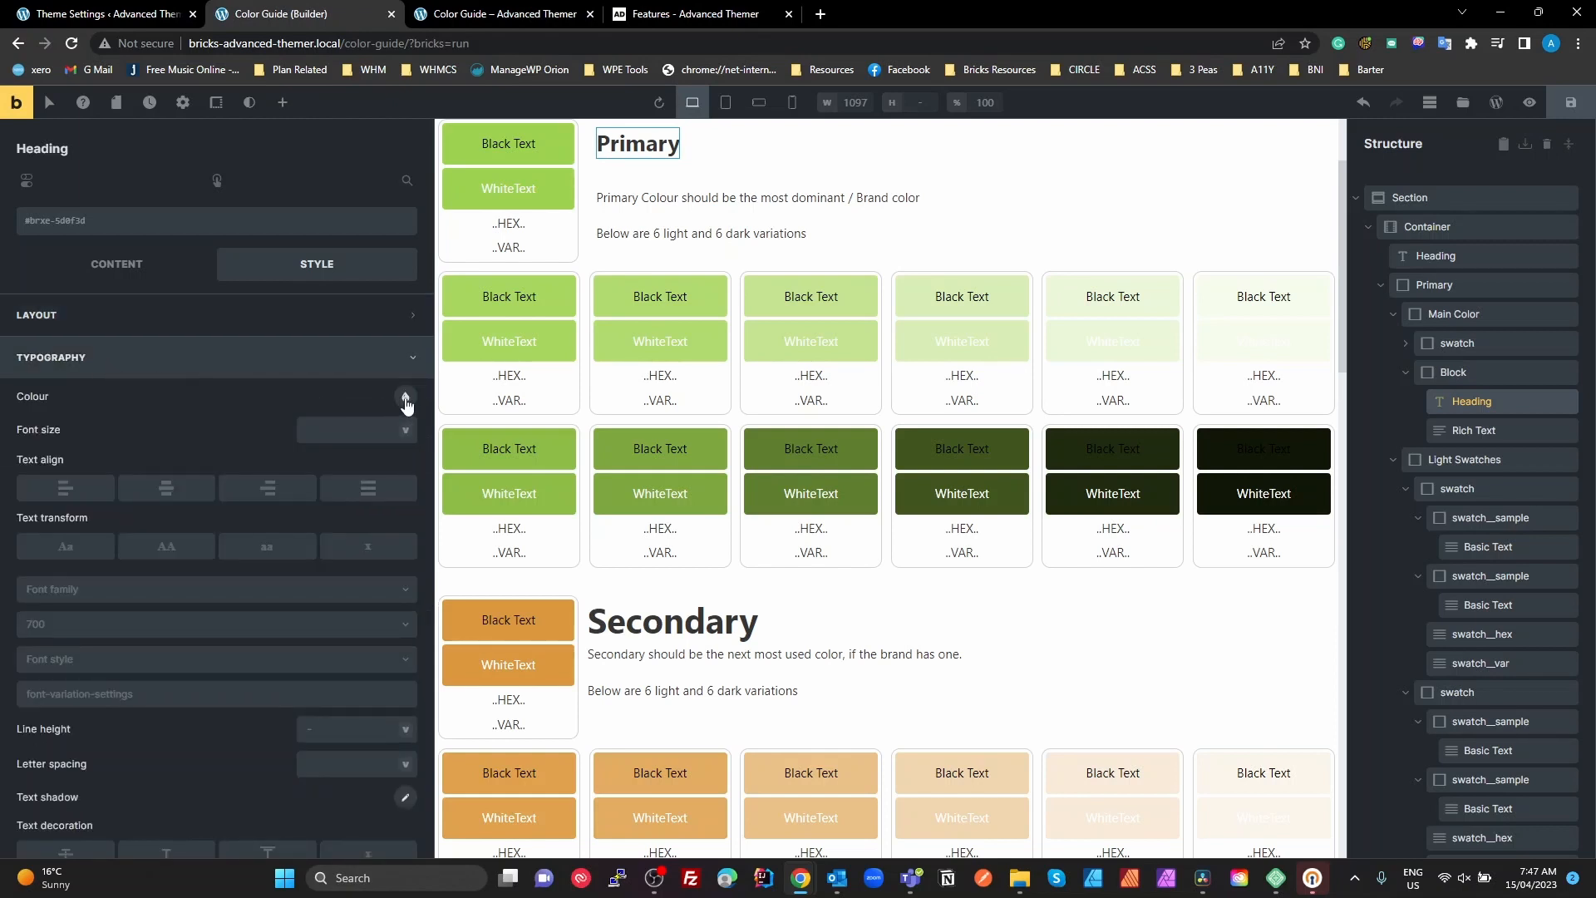
click(402, 429)
right_click(403, 430)
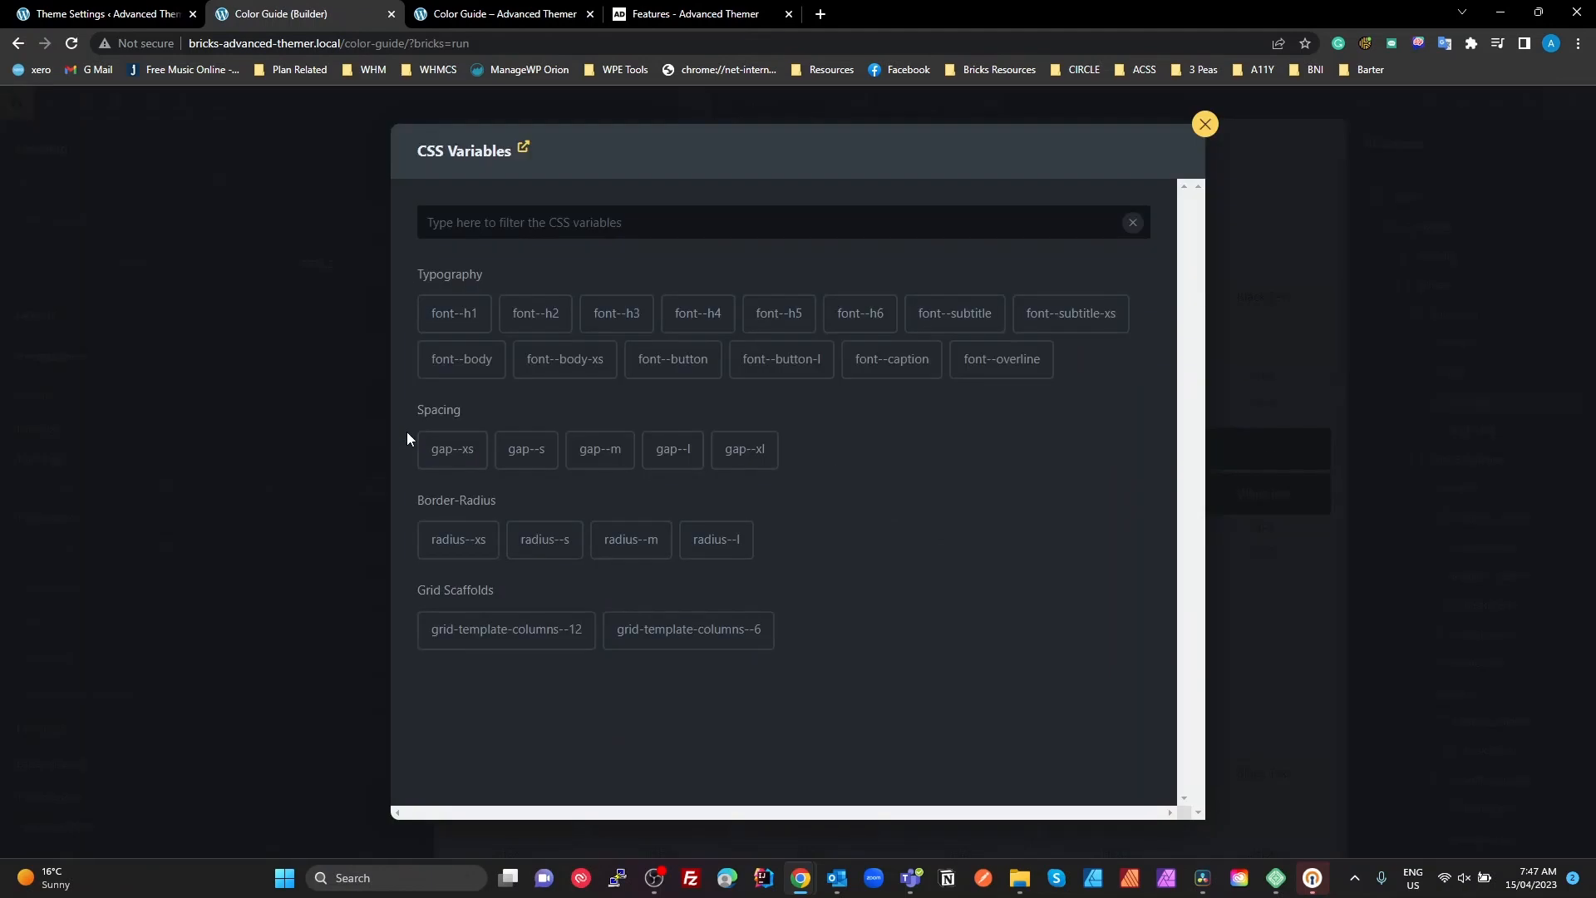
click(613, 314)
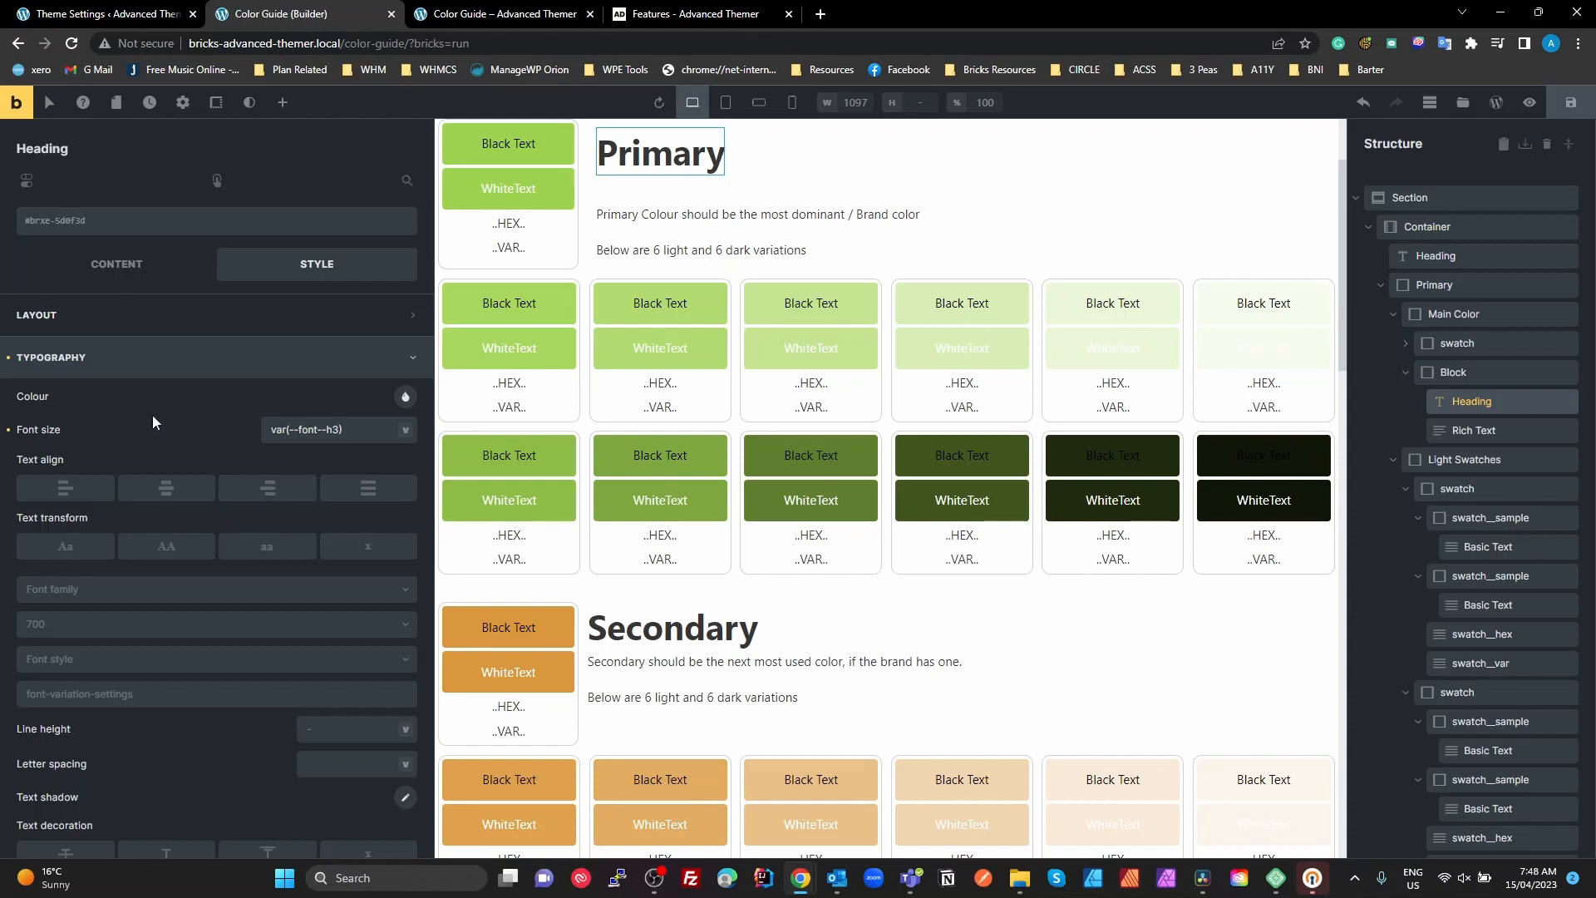
click(25, 359)
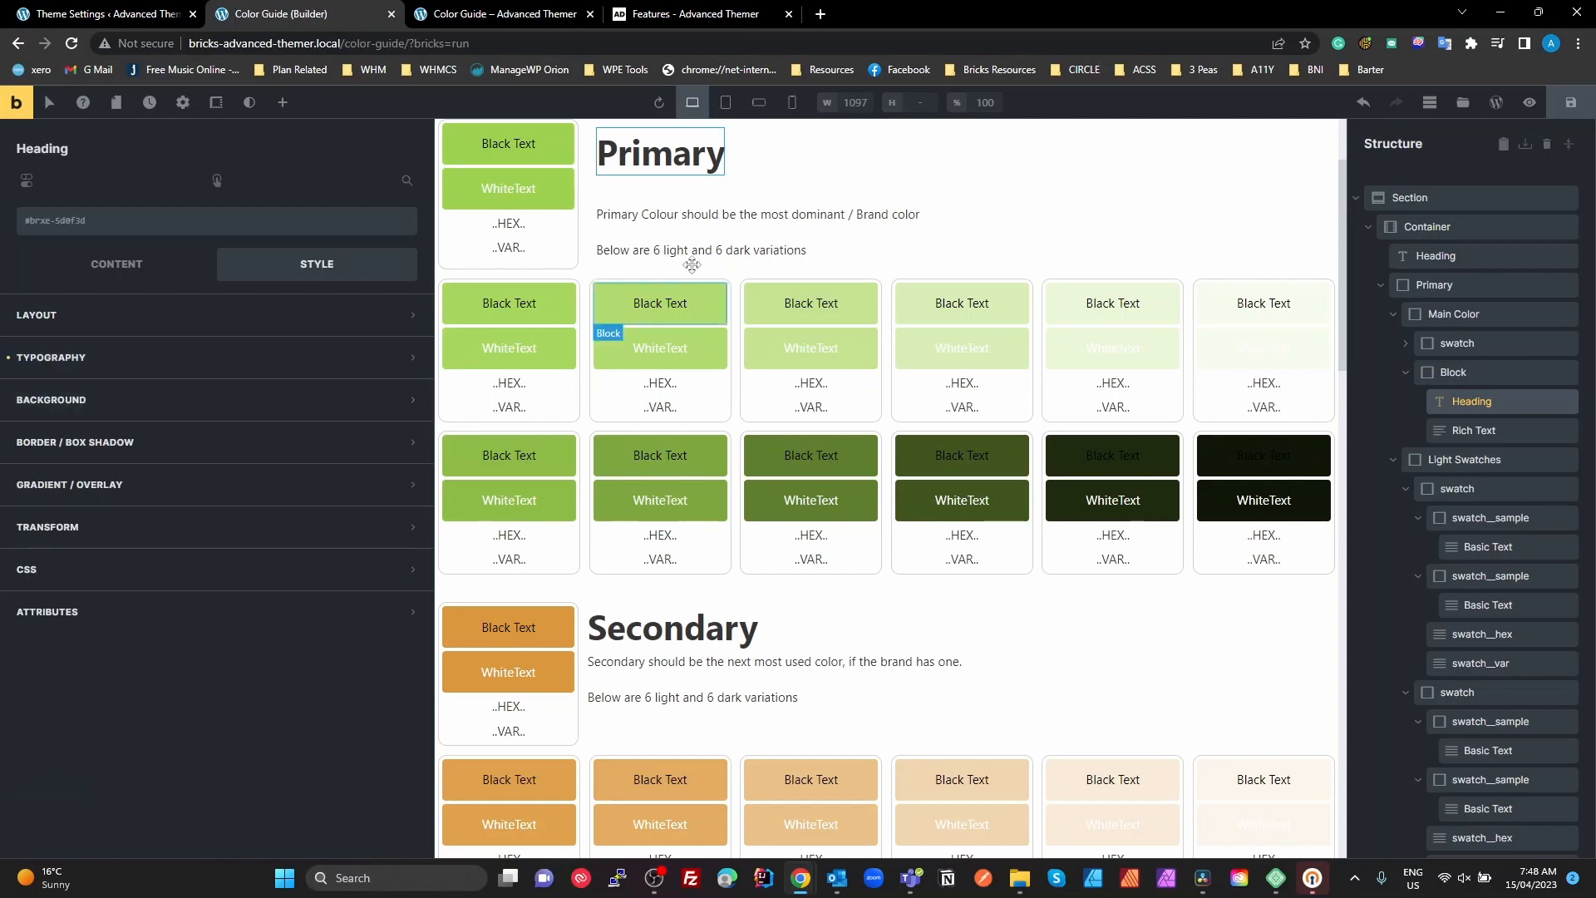
Review the grid display, gap and template columns in the Light Swatches container's .swatch-grid class
click(1435, 463)
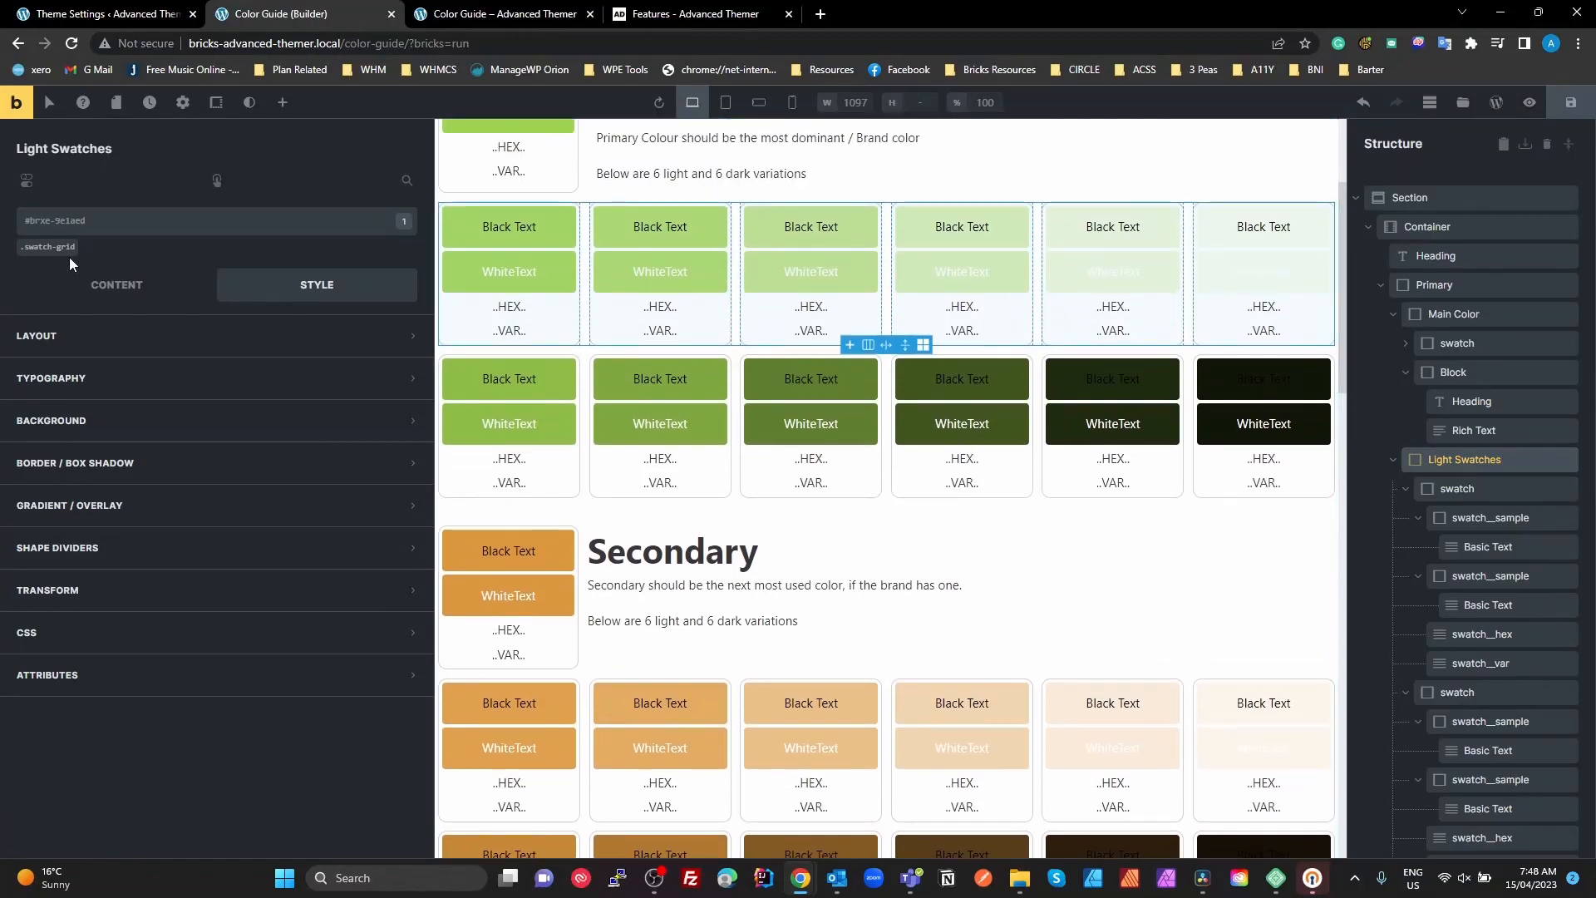
click(60, 249)
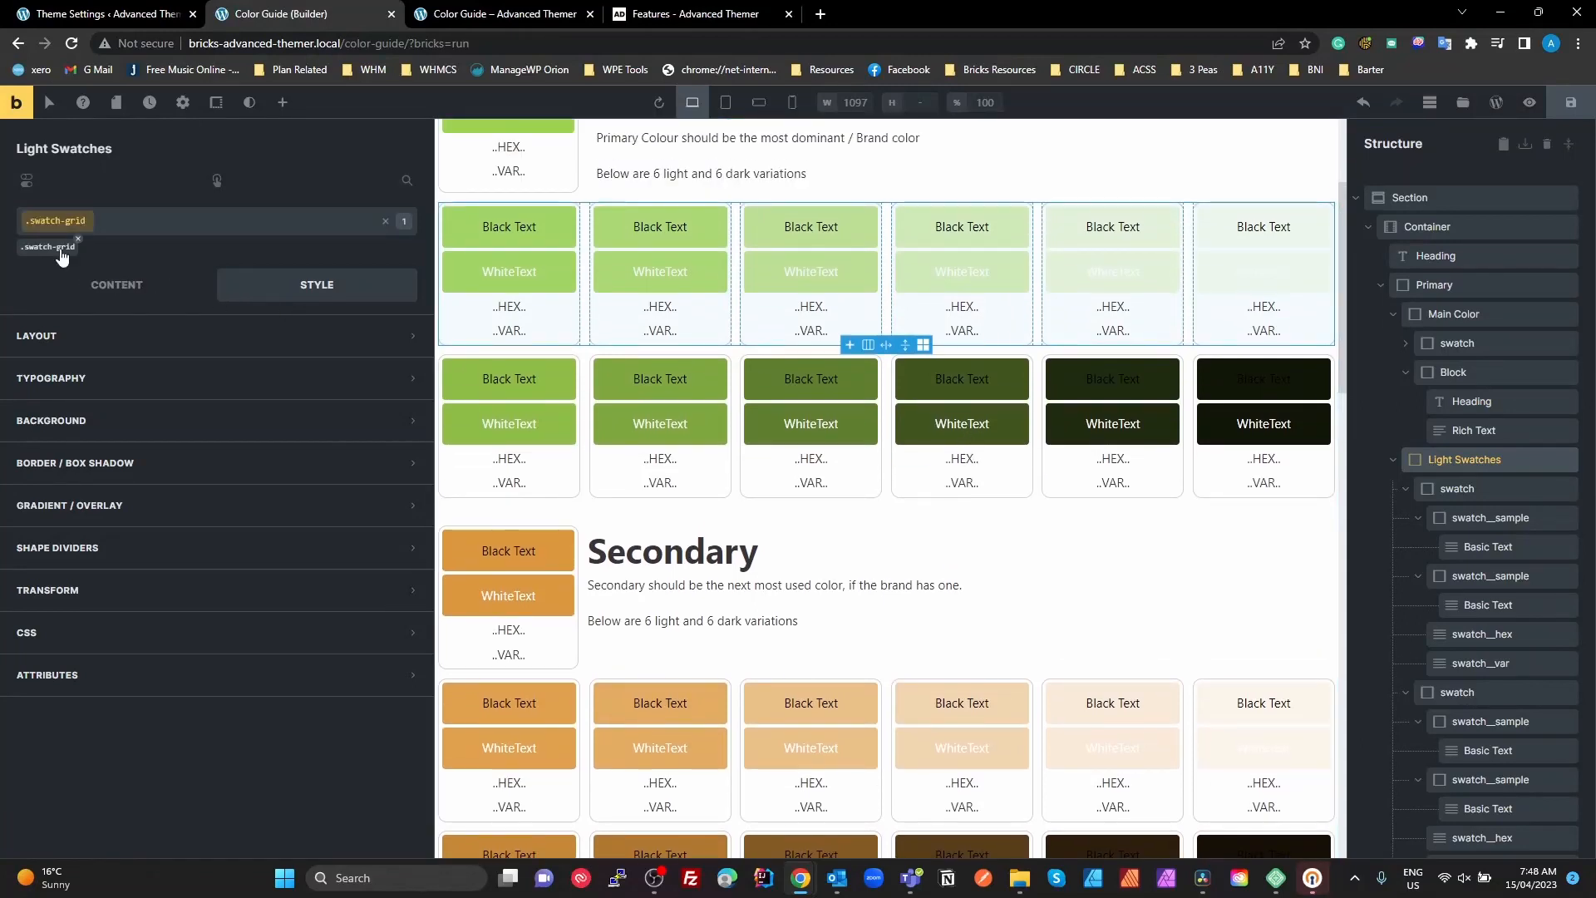
click(116, 284)
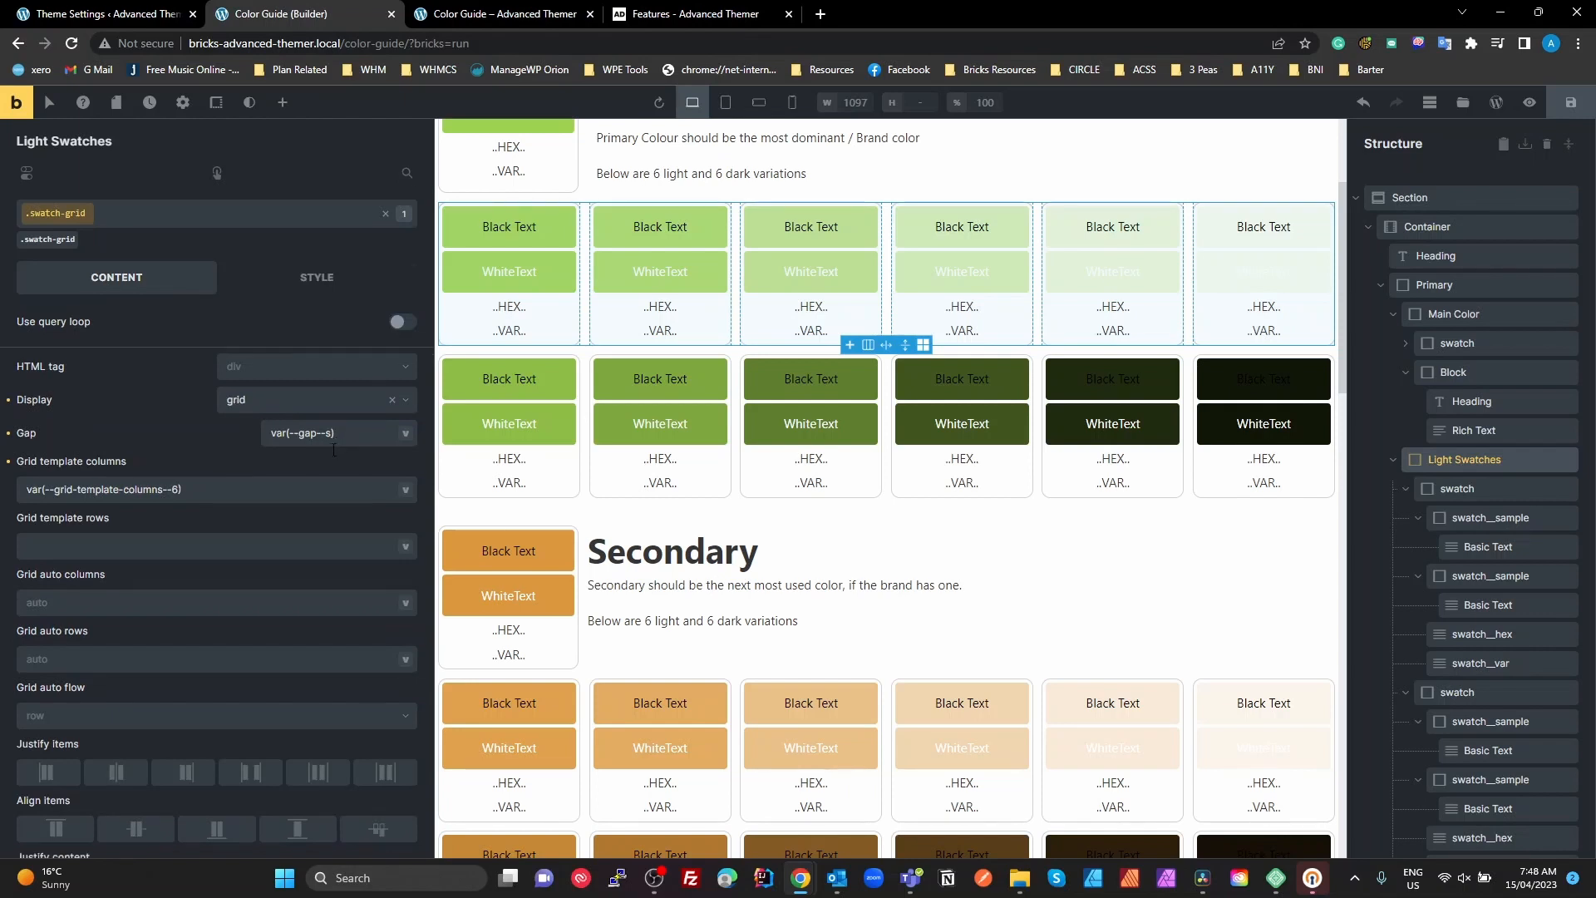
scroll(249, 449, down, 1)
drag(181, 414, 2, 407)
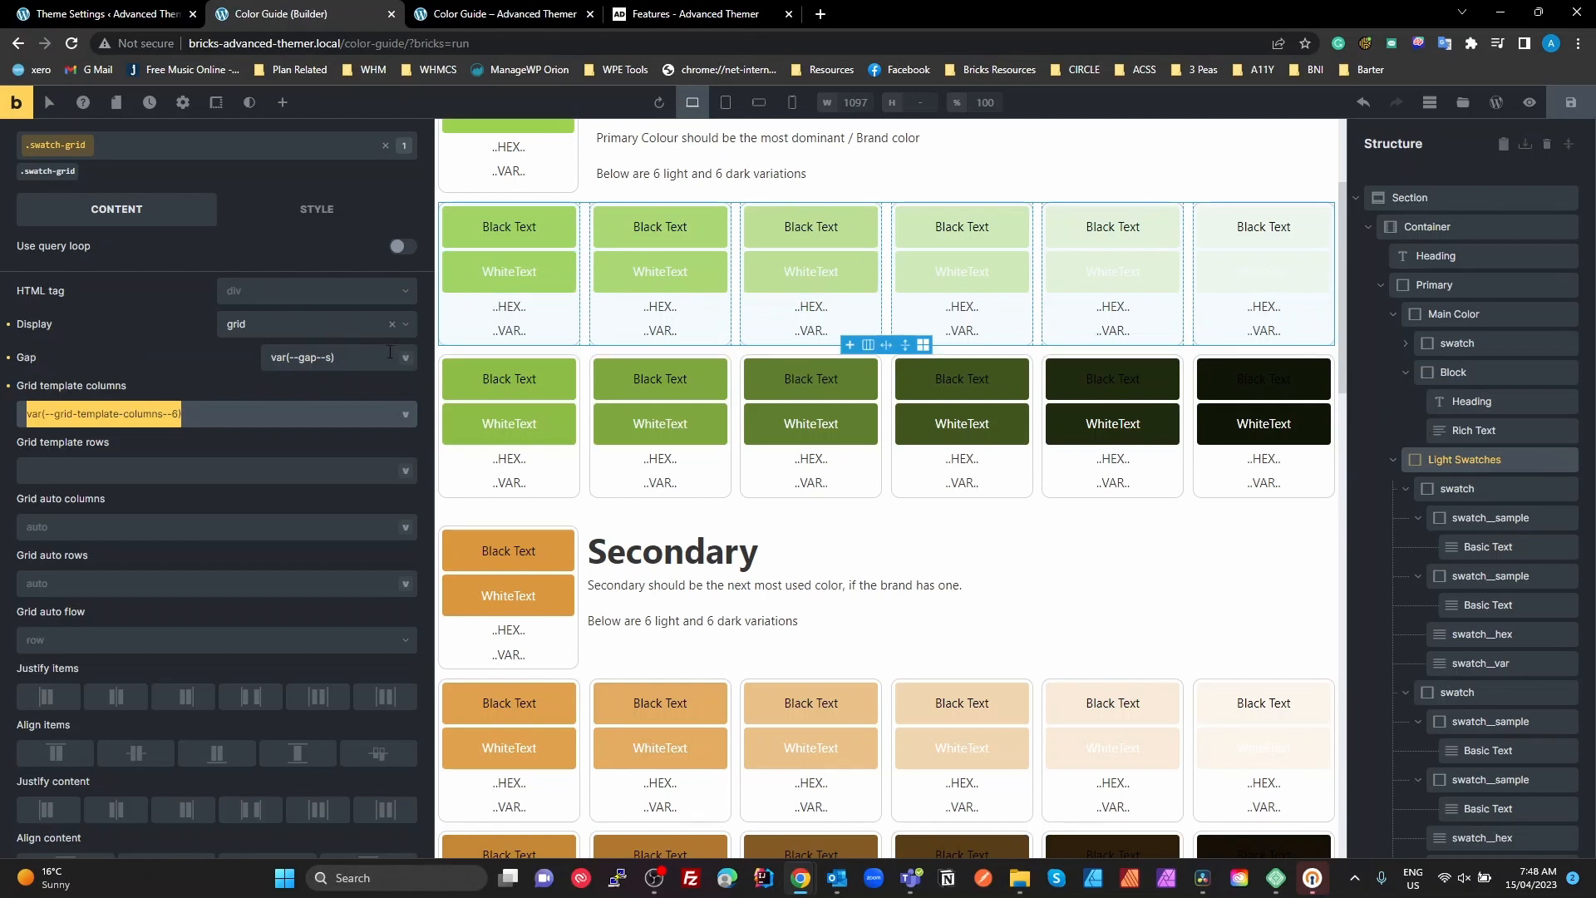
Inspect the CSS variables offered for the .swatch-grid class's gap and grid template columns
click(406, 357)
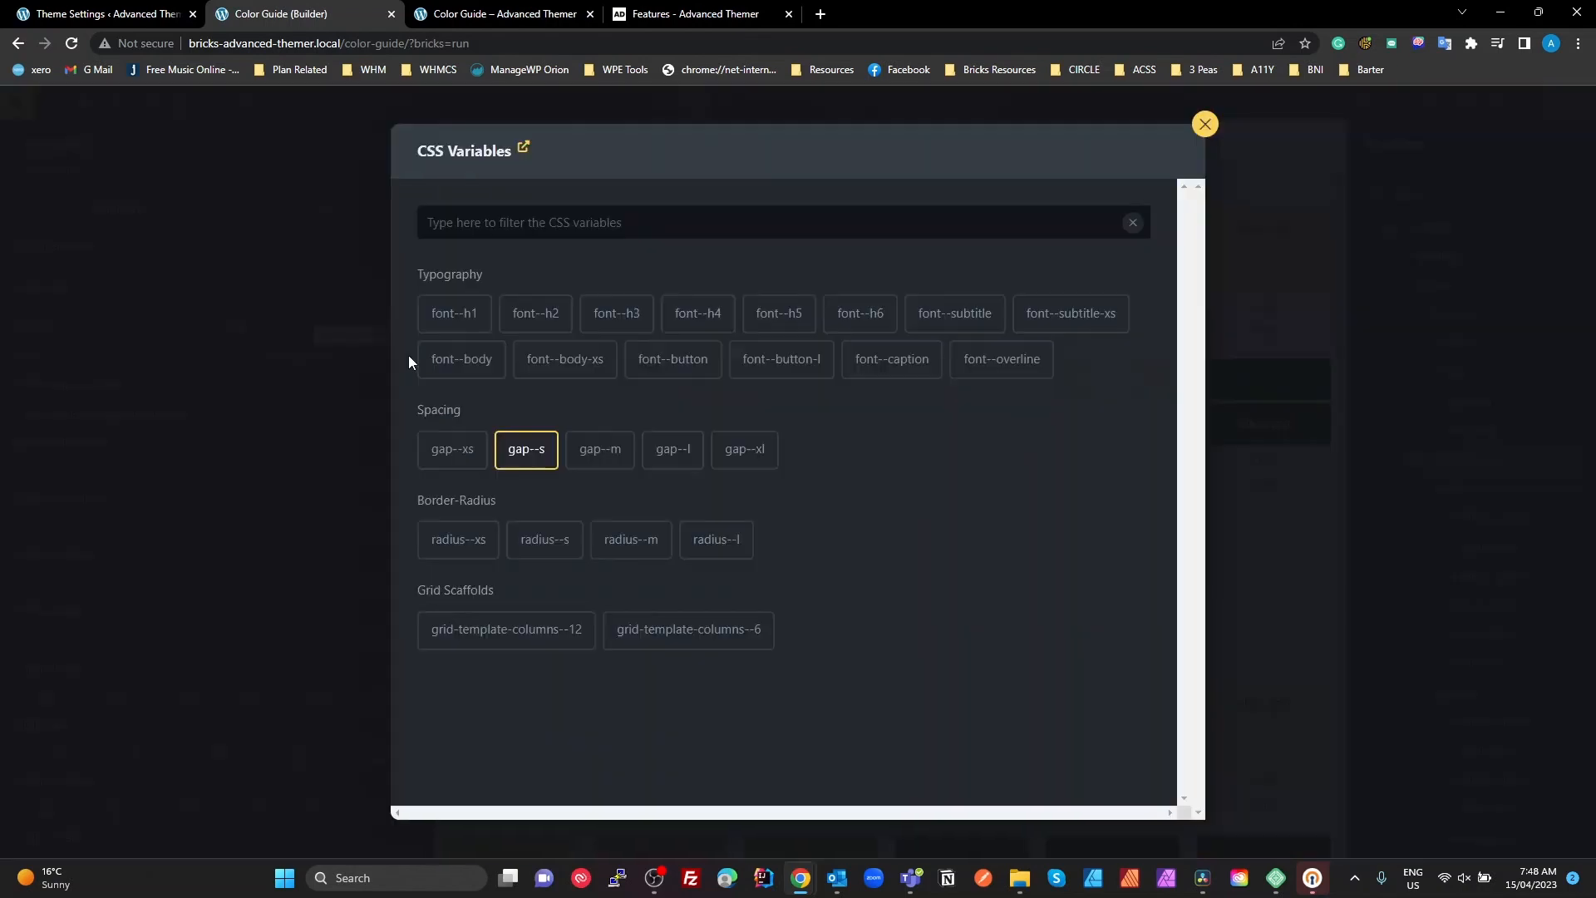
click(522, 456)
click(411, 418)
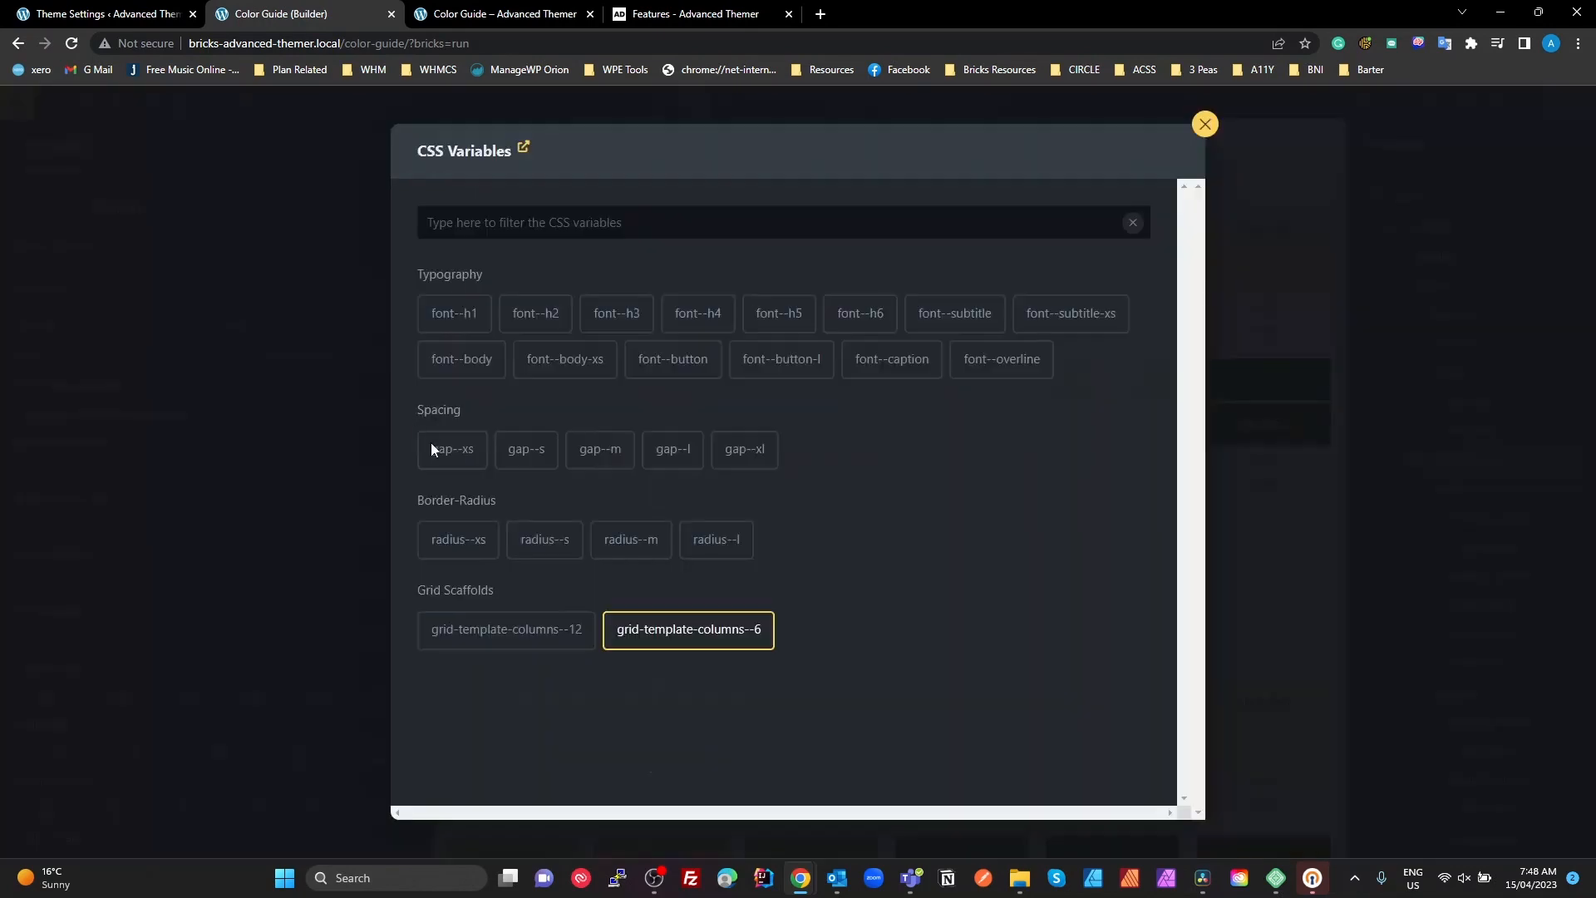
click(1205, 125)
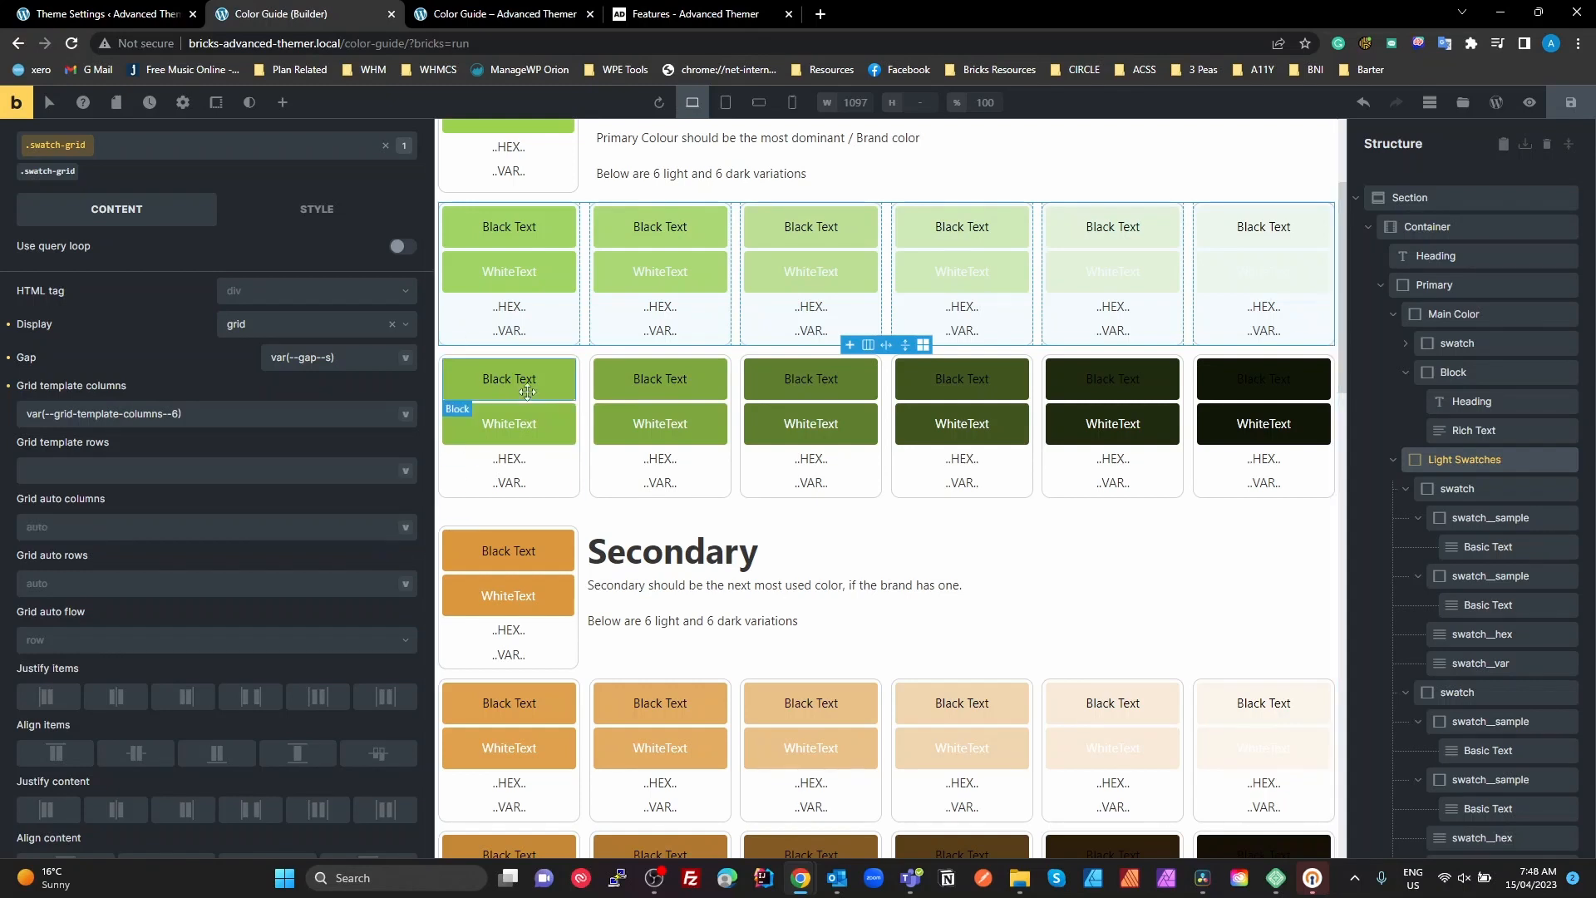
Open the background style settings of the black-text swatch__sample in the first light Primary swatch
click(1458, 488)
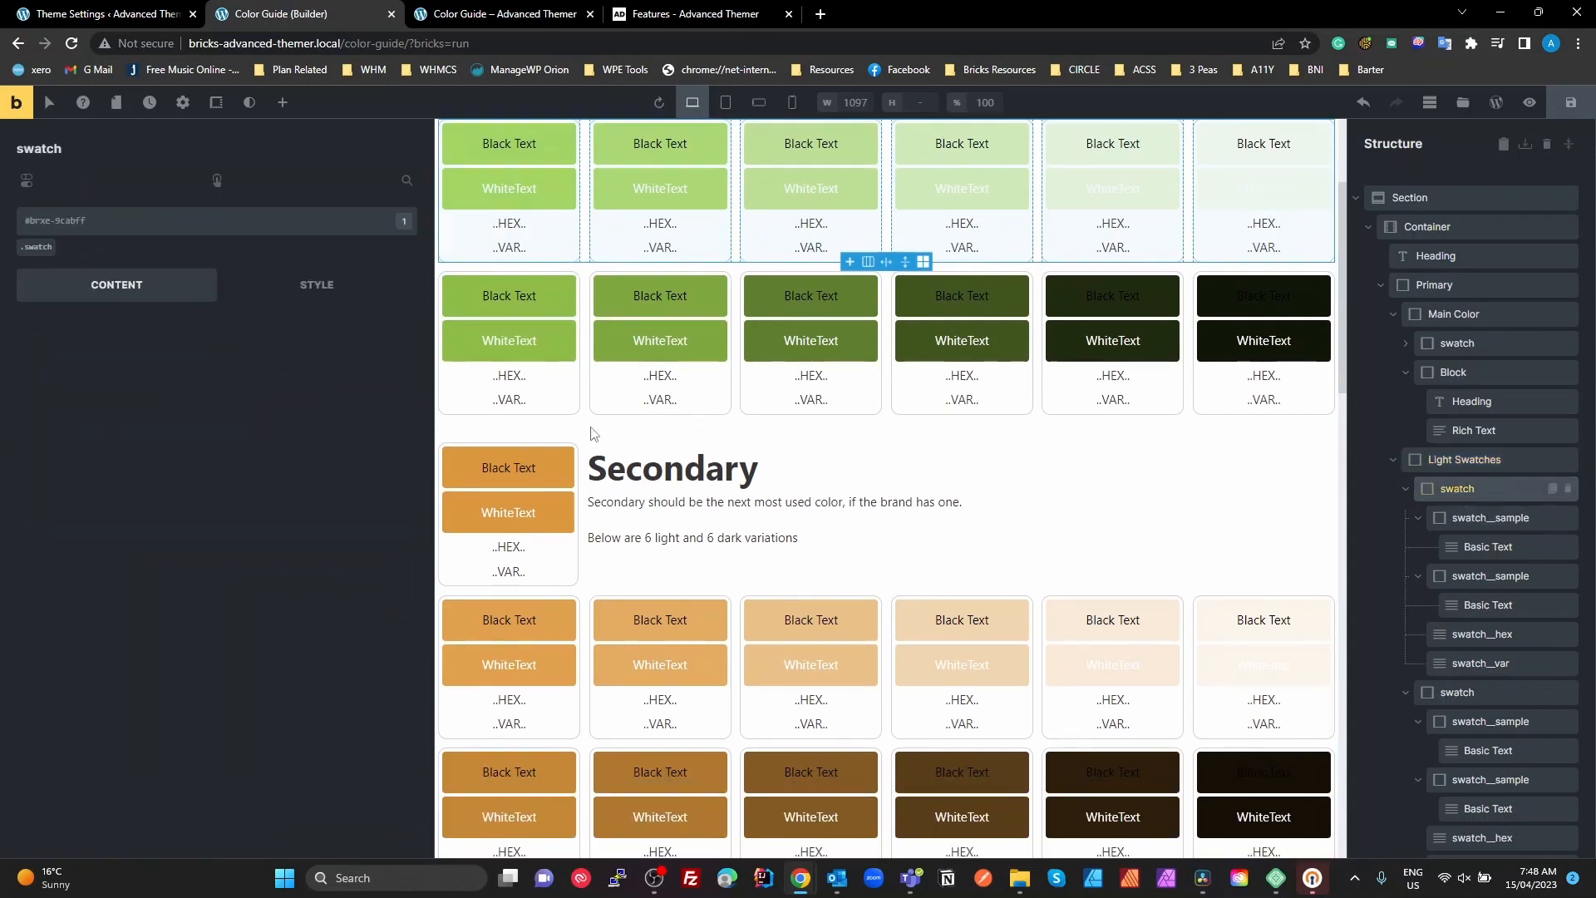
scroll(549, 312, up, 5)
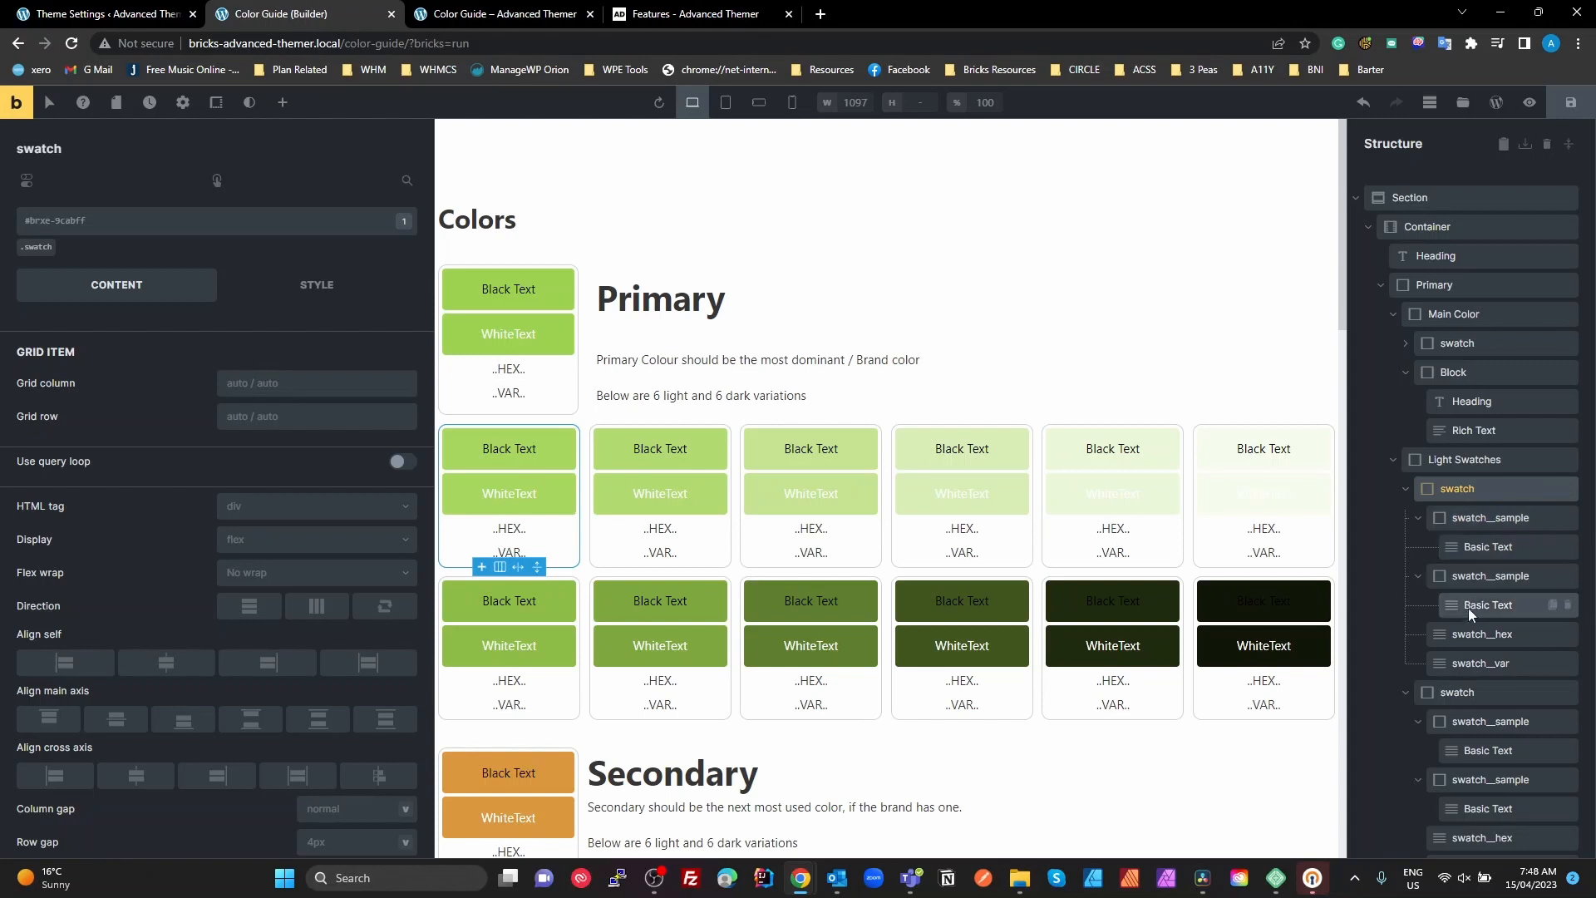
click(1446, 518)
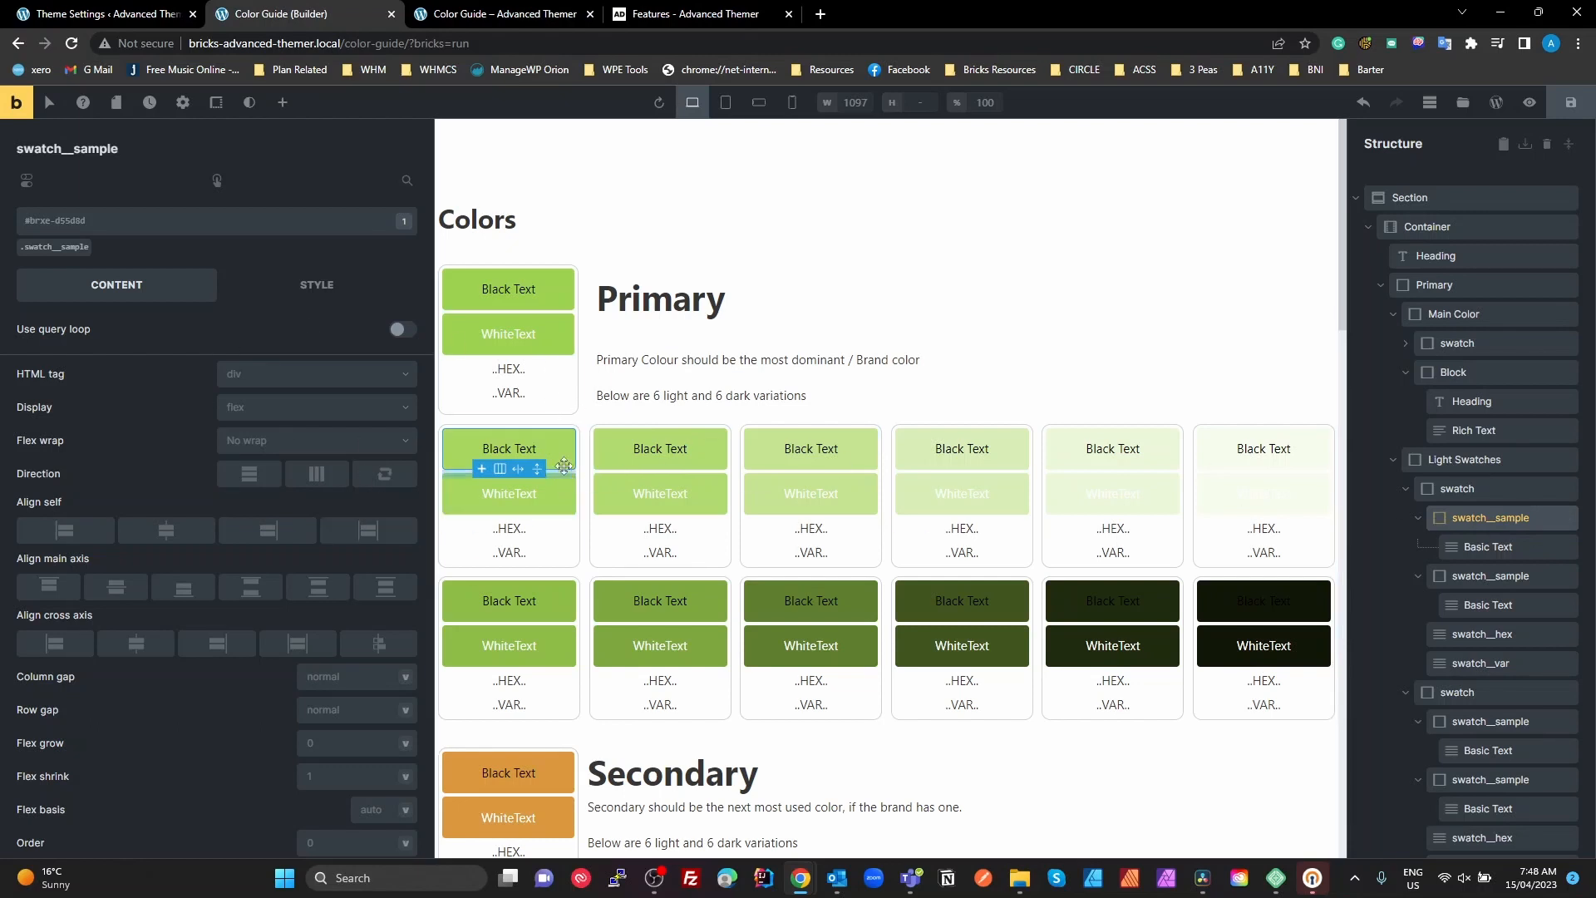
click(322, 290)
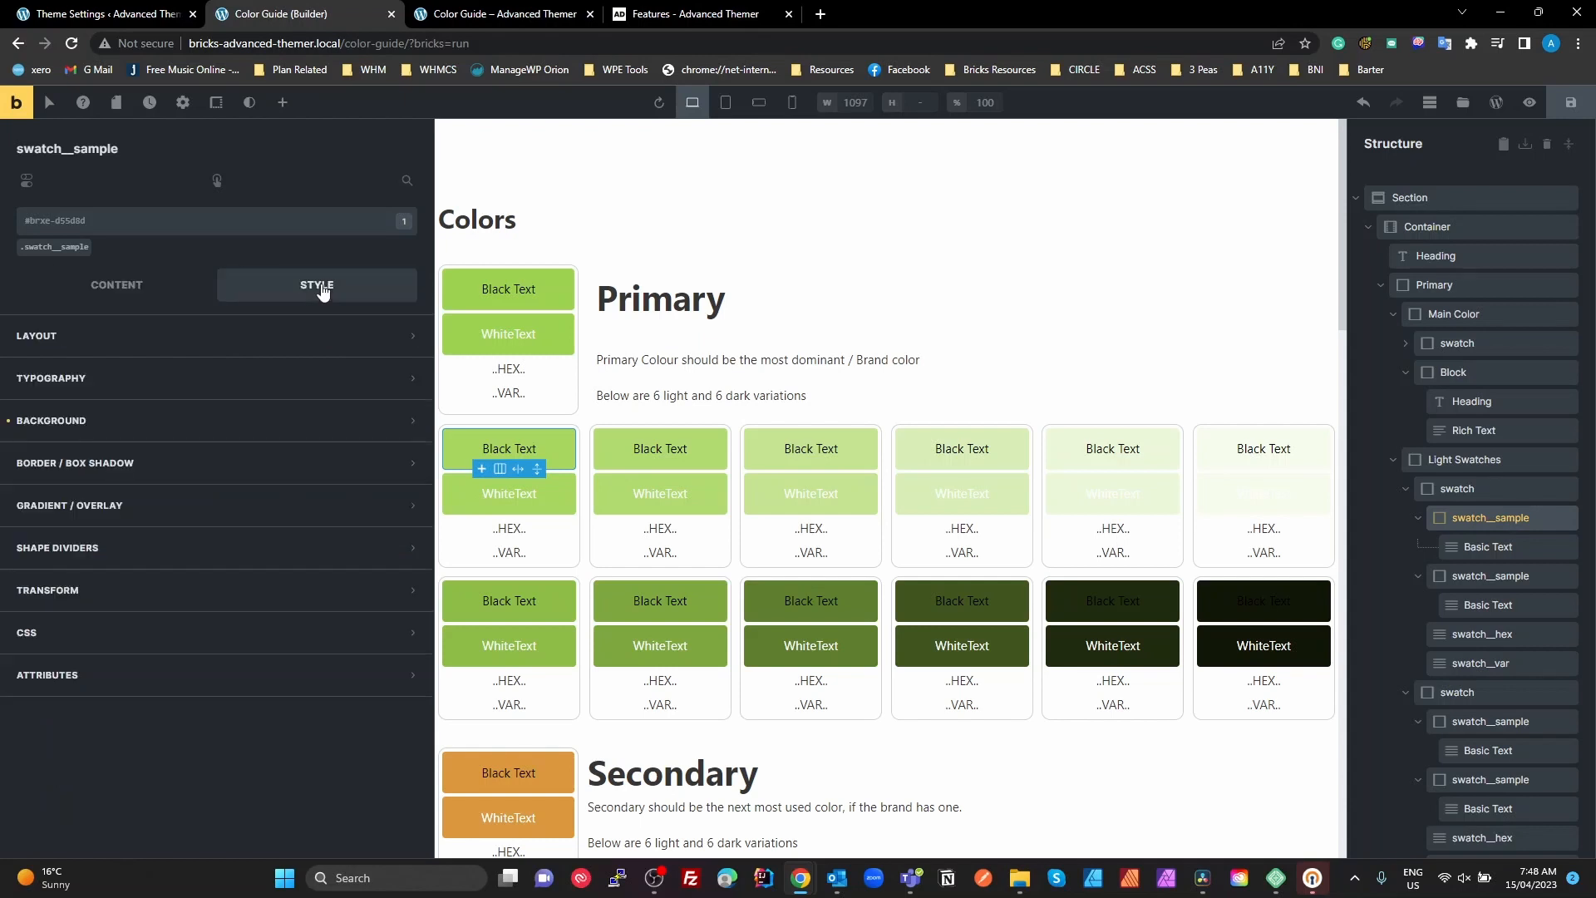
click(77, 426)
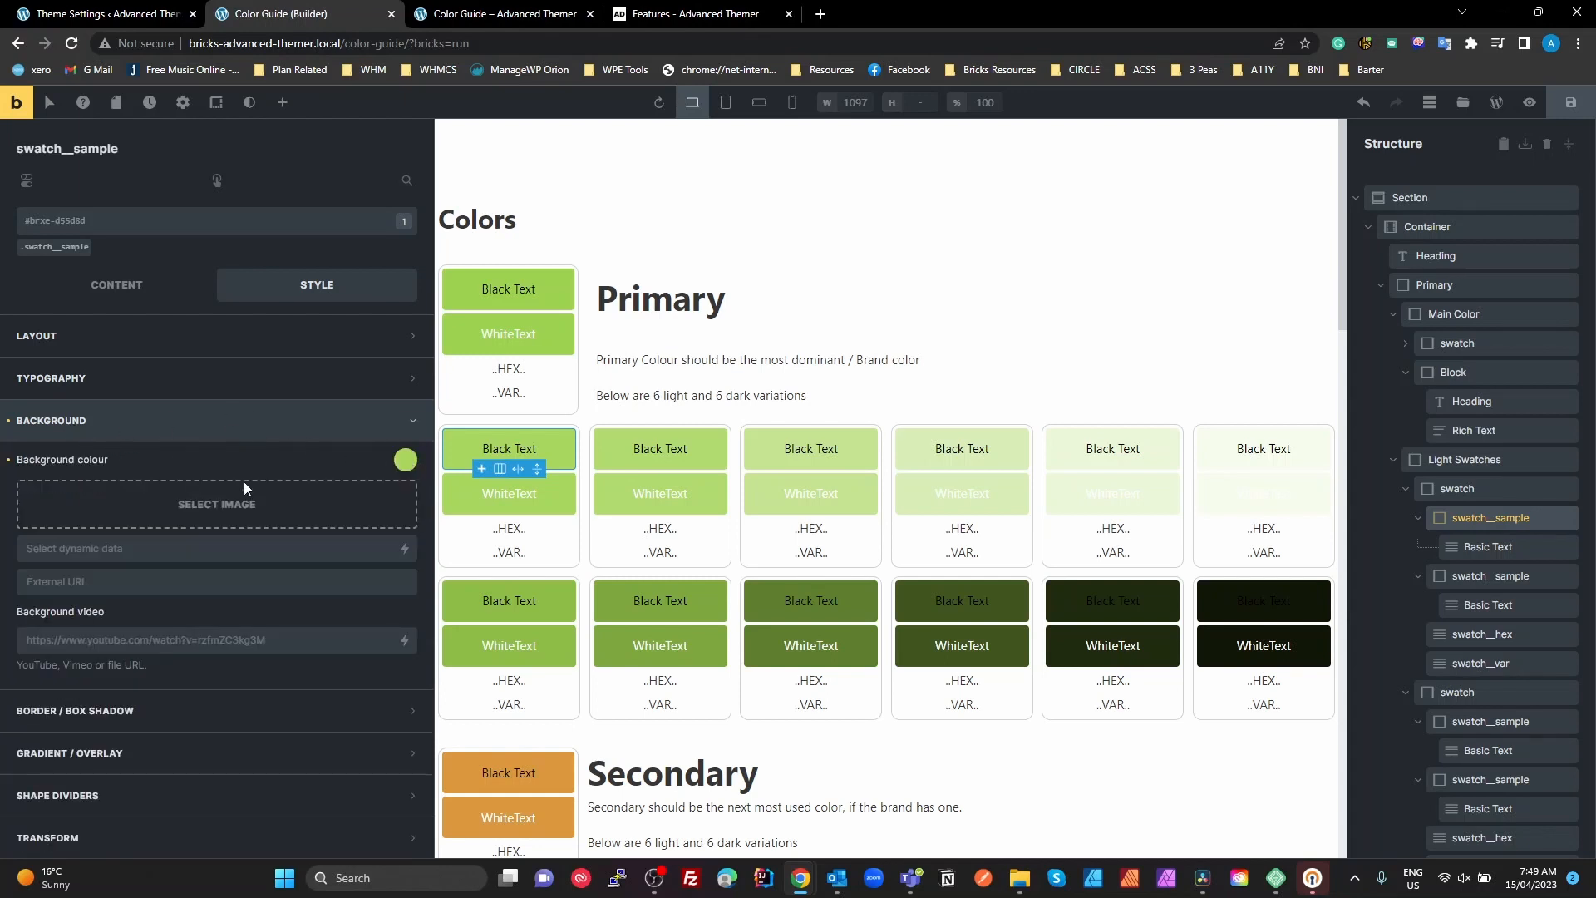
Examine the sample's raw background colour variable, view the palette as a named list, and close the colour picker
click(406, 461)
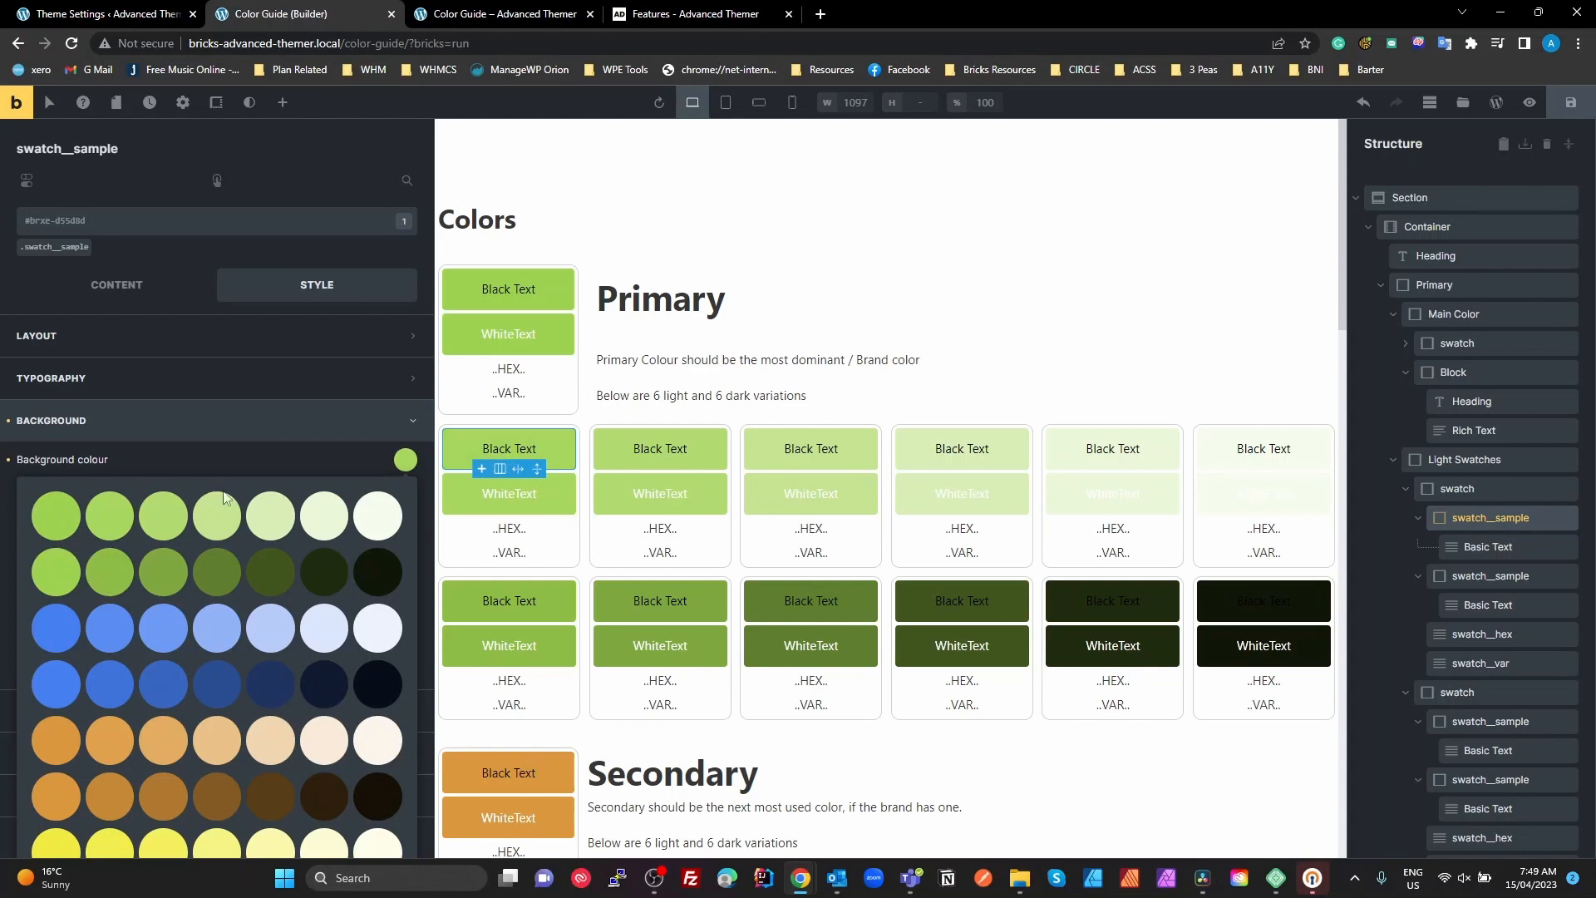
scroll(270, 547, down, 4)
scroll(270, 549, down, 2)
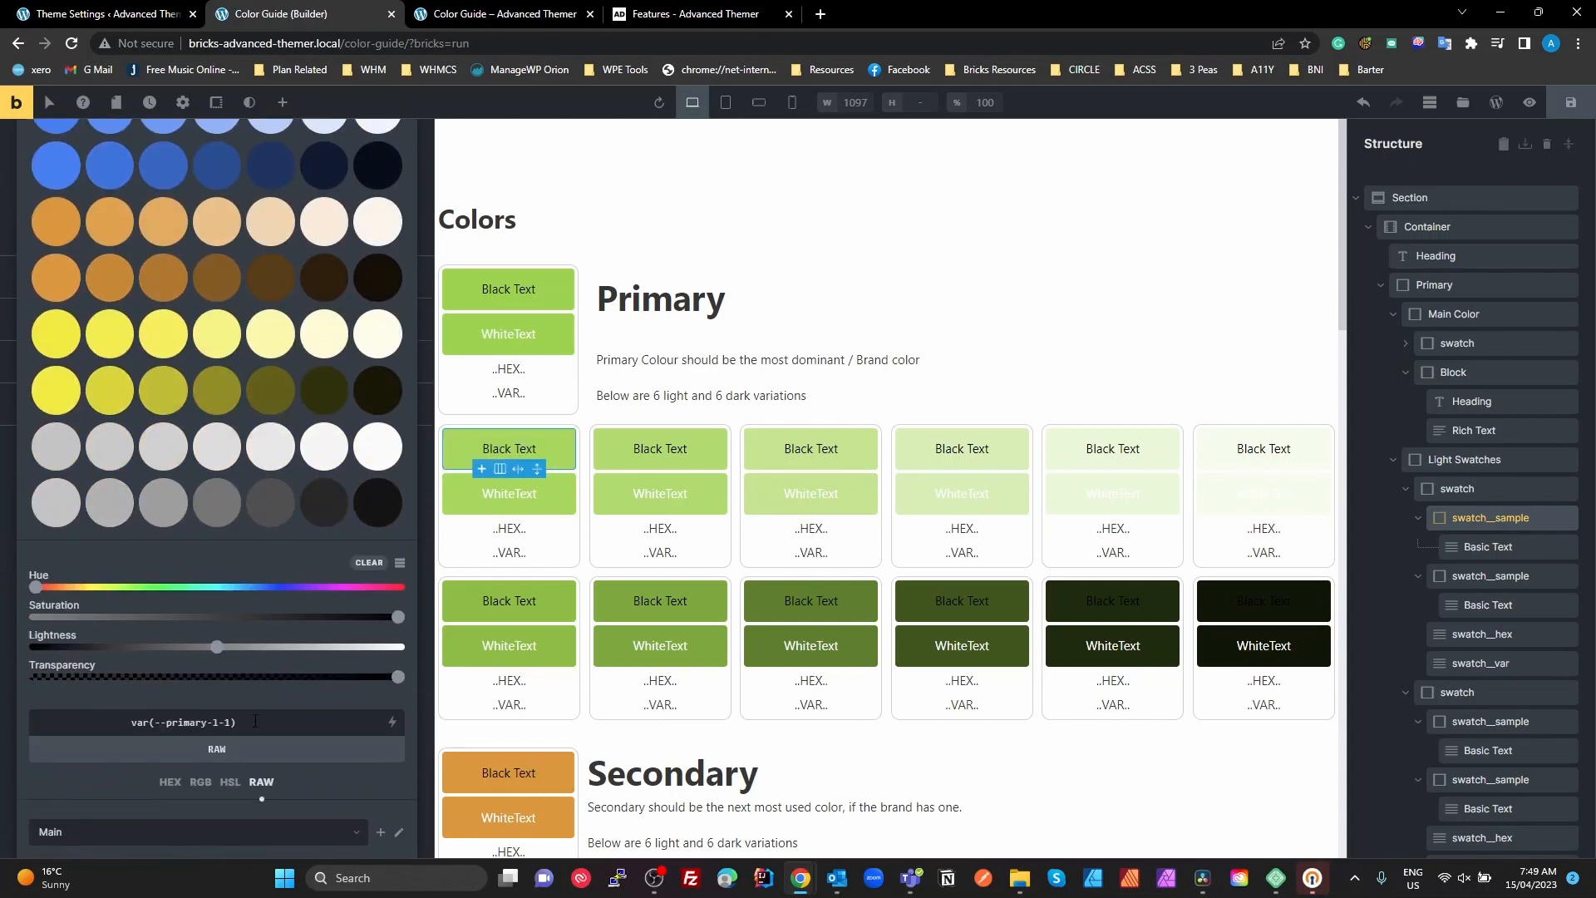
drag(244, 731, 132, 723)
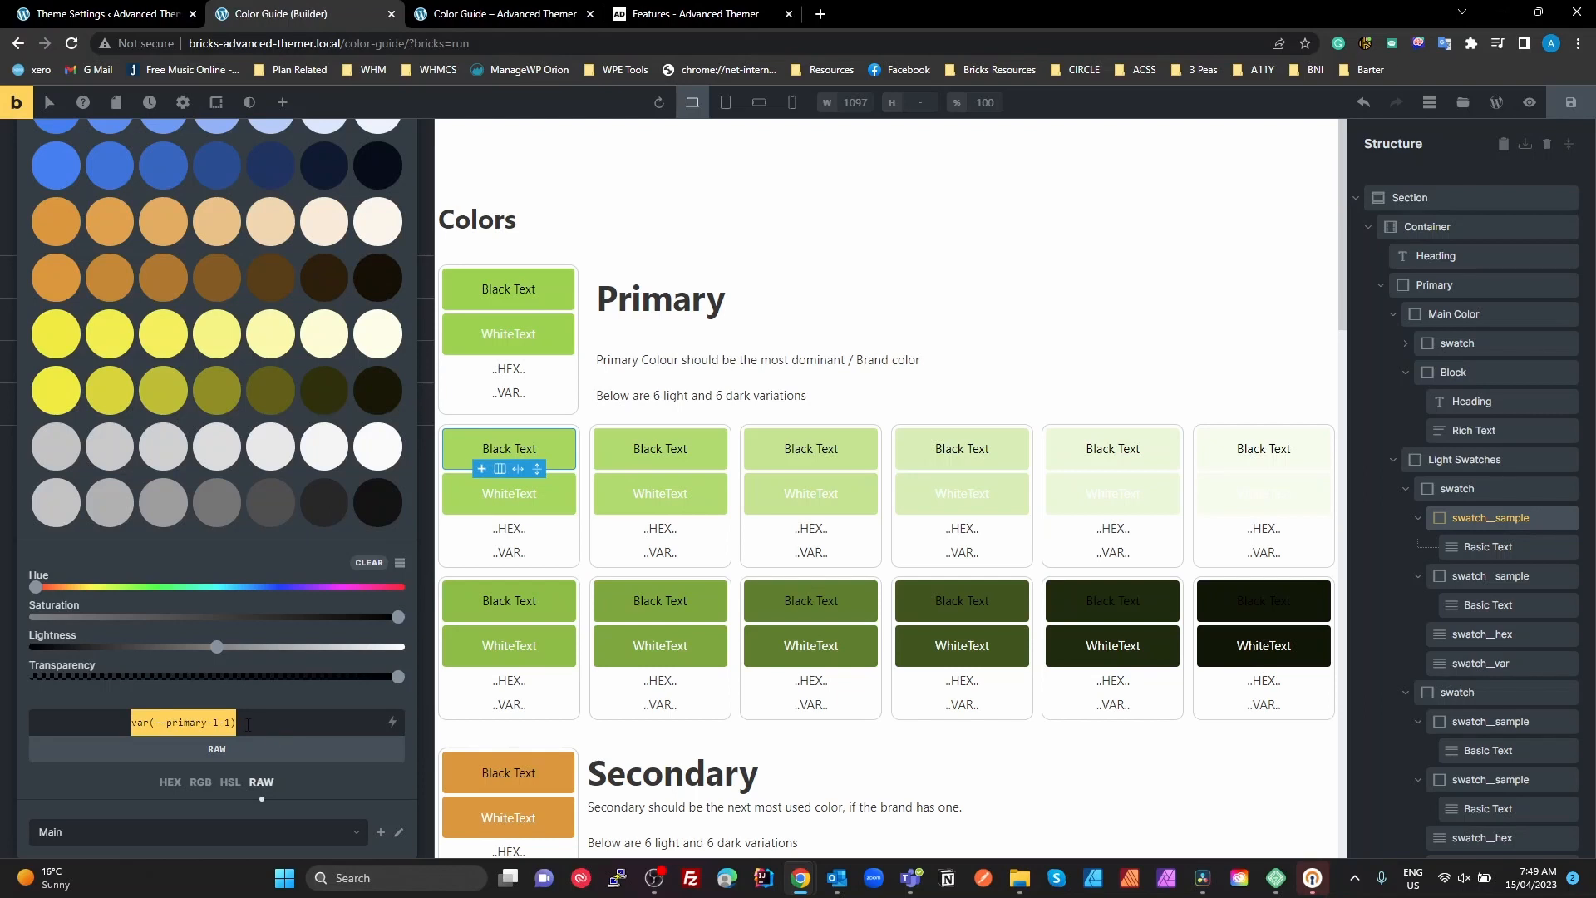
click(399, 566)
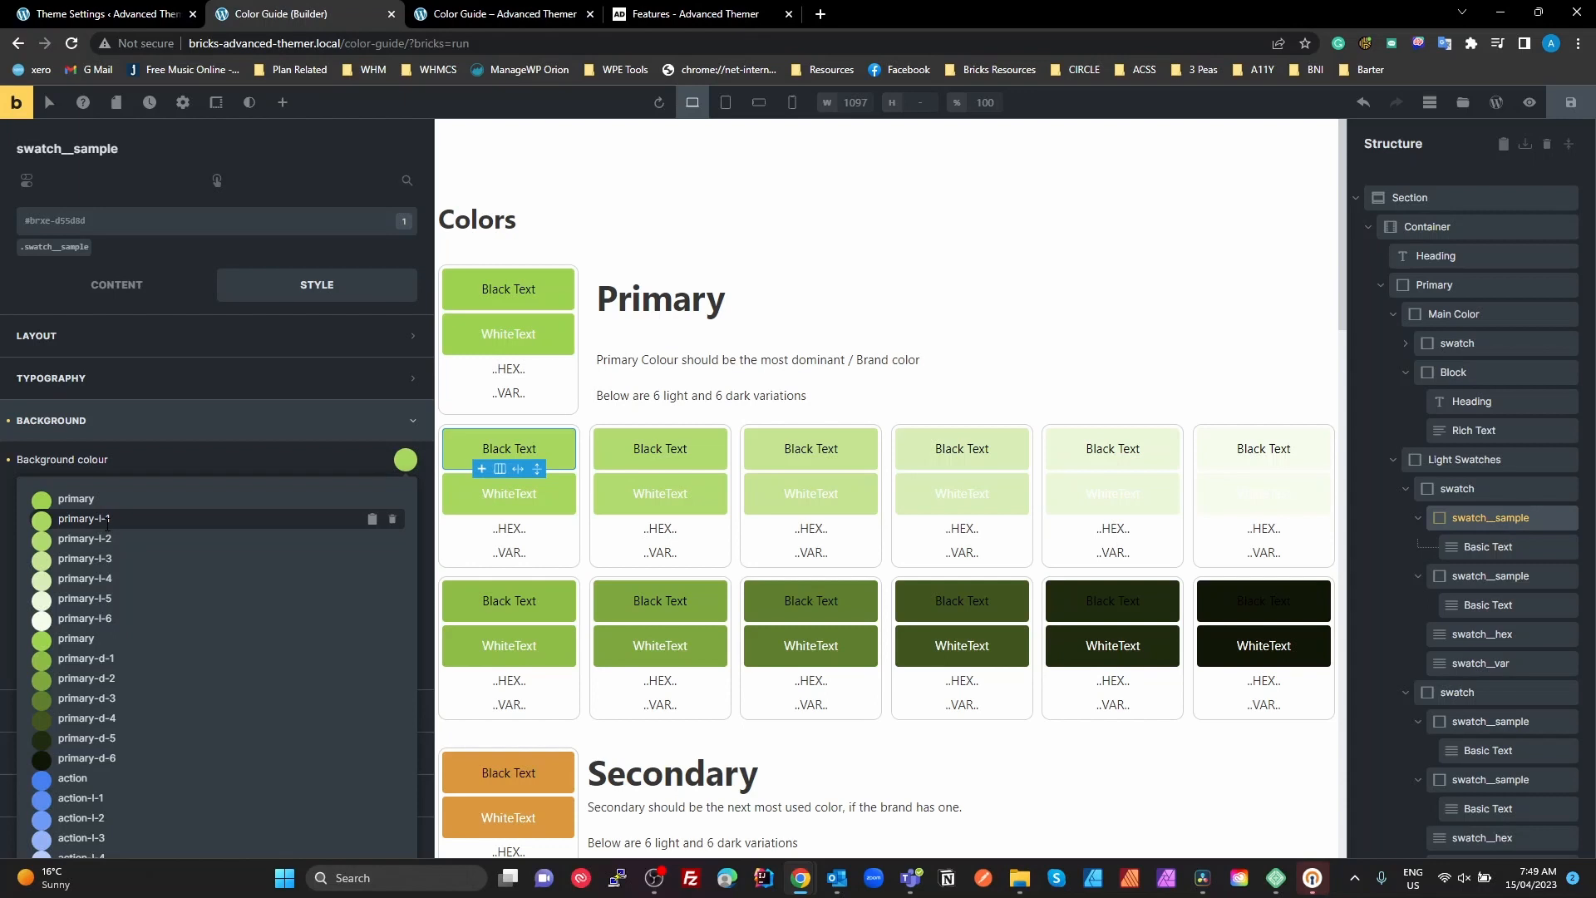
click(141, 465)
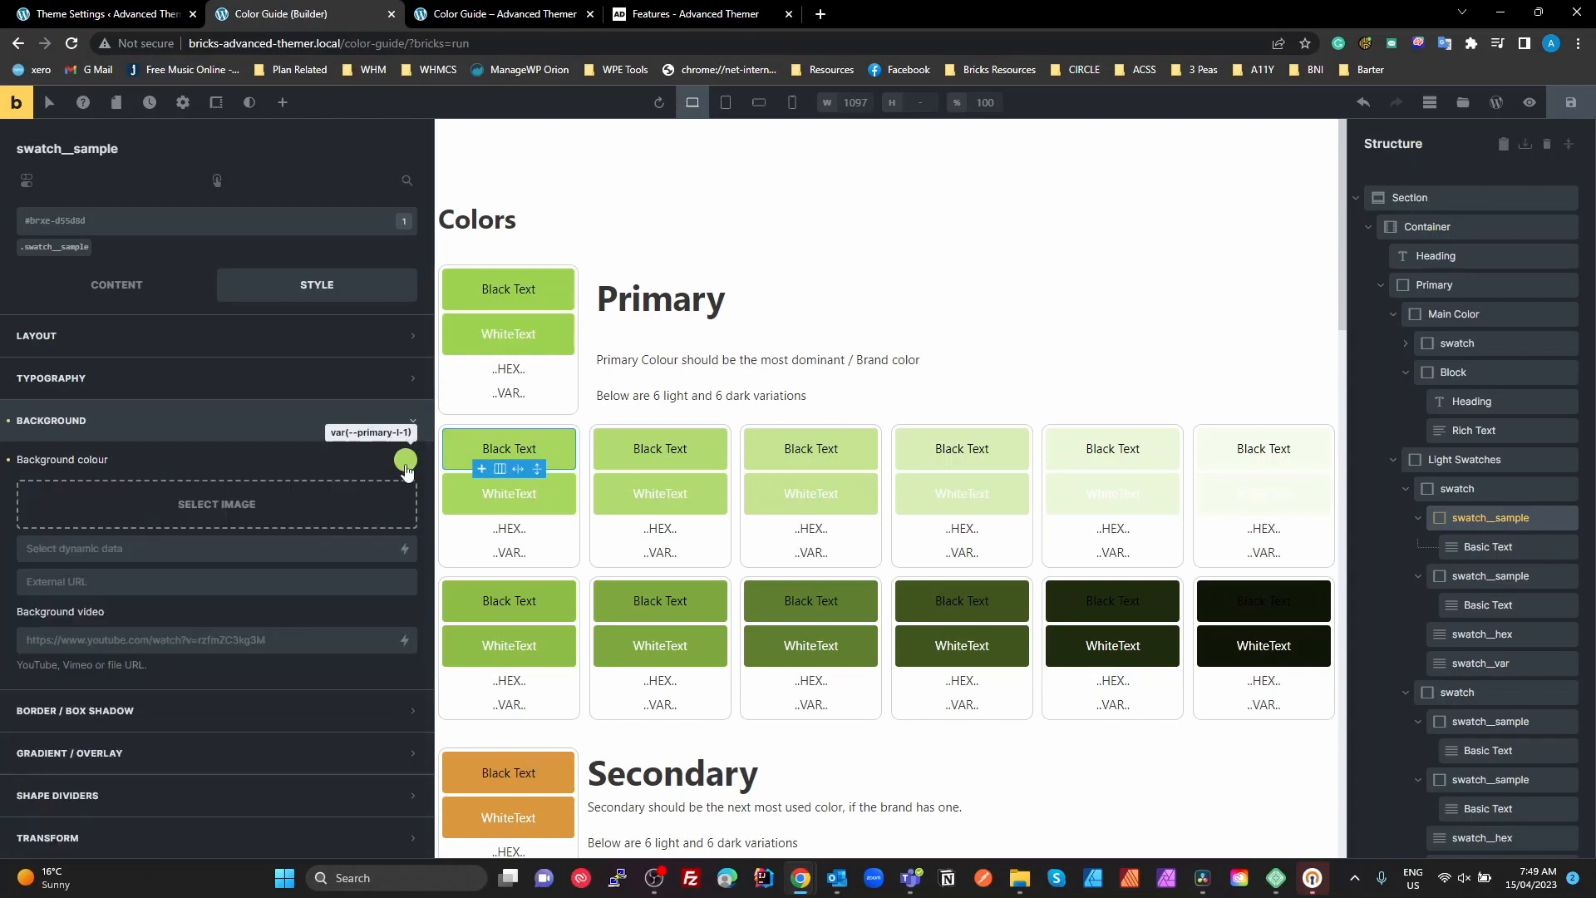
Check the background colour variable of the white-text sample in the first light Primary swatch
click(561, 496)
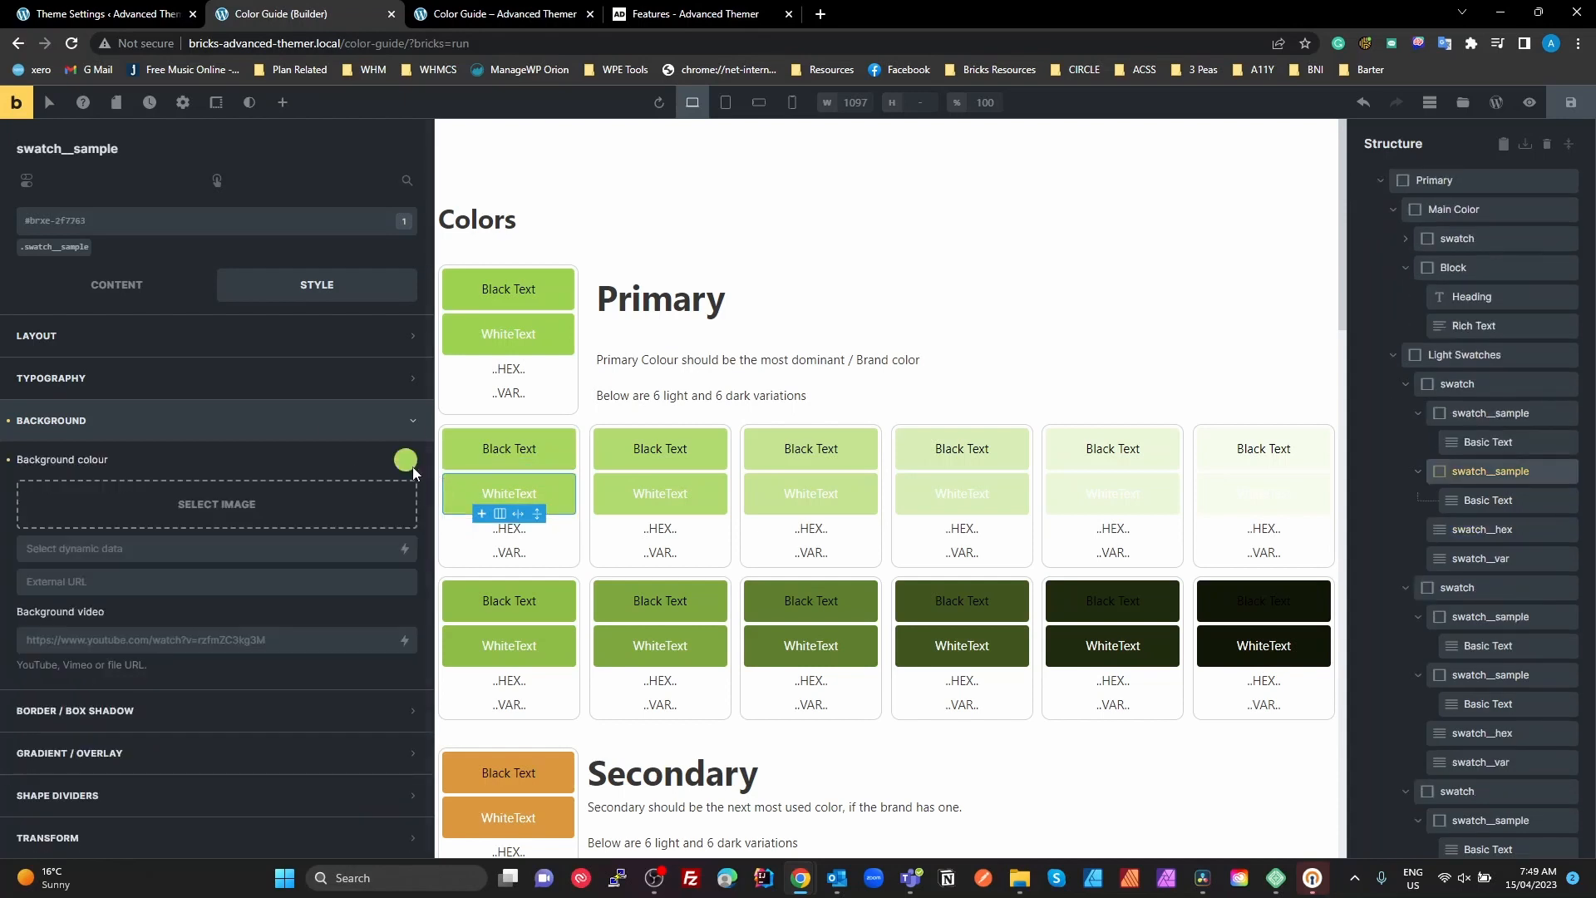
click(409, 463)
scroll(249, 715, down, 5)
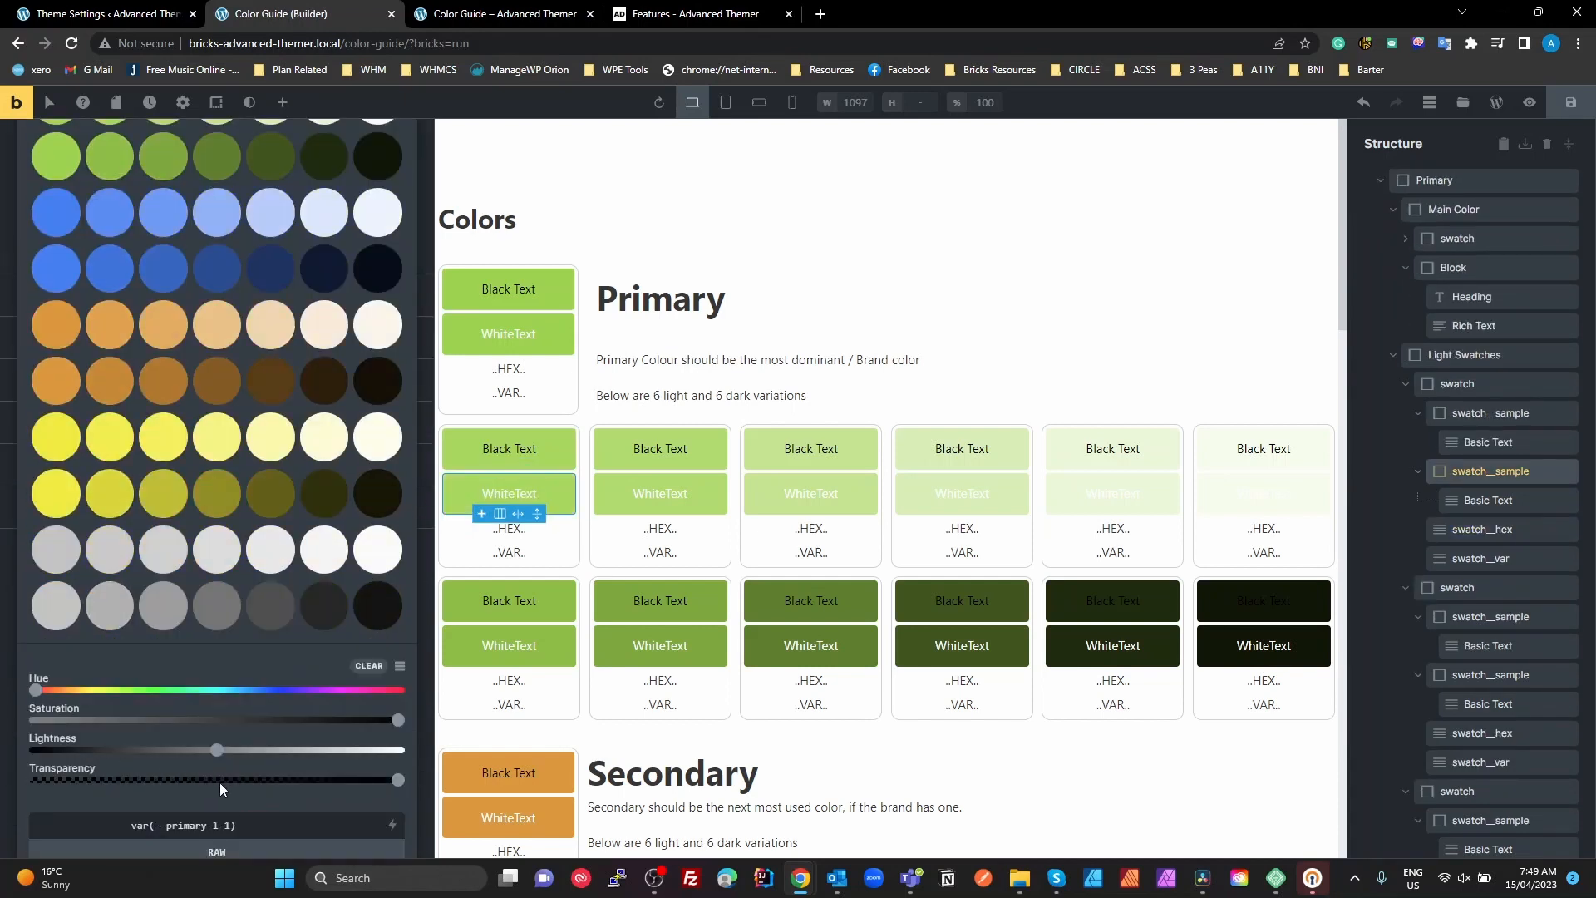
scroll(219, 781, down, 2)
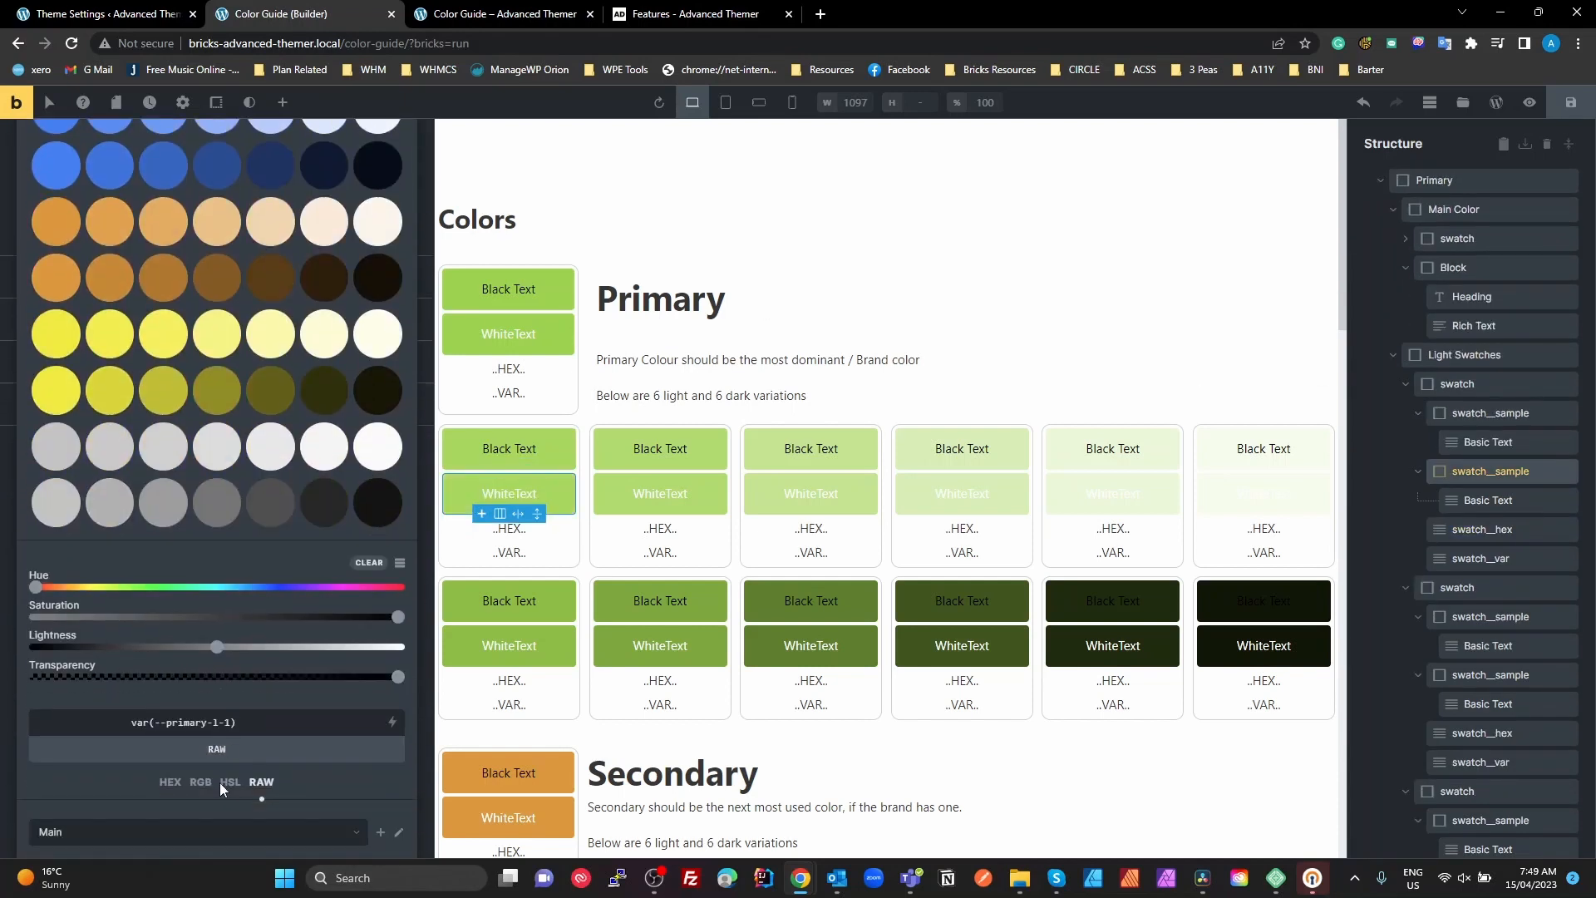
Check the black-text sample's background colour variable in the second light Primary swatch and select its white-text sample
click(607, 456)
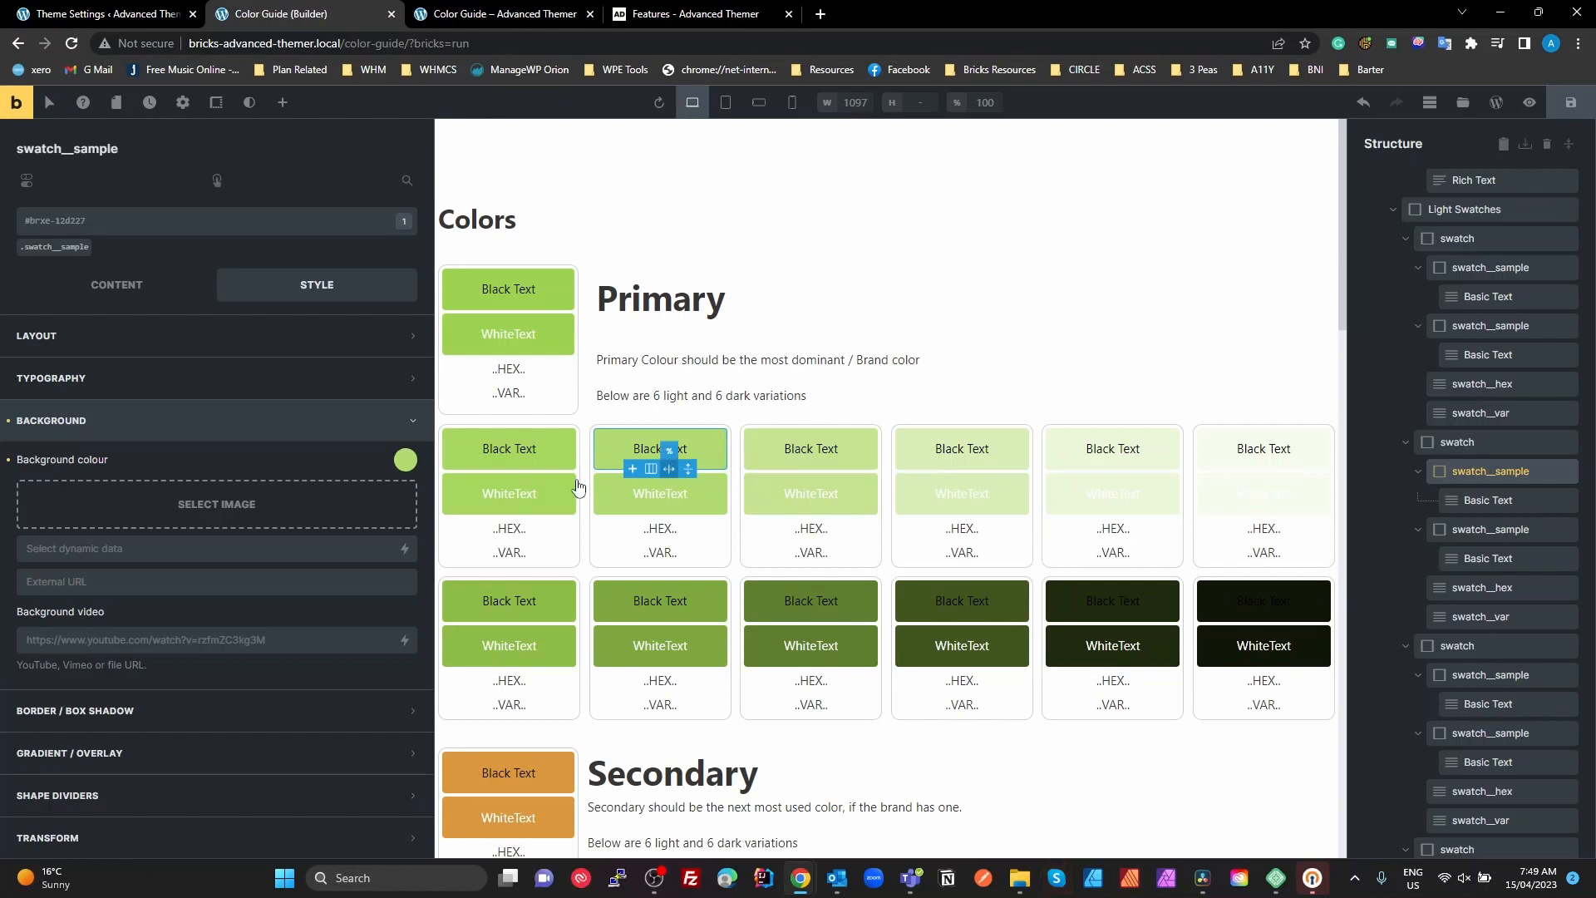
click(405, 459)
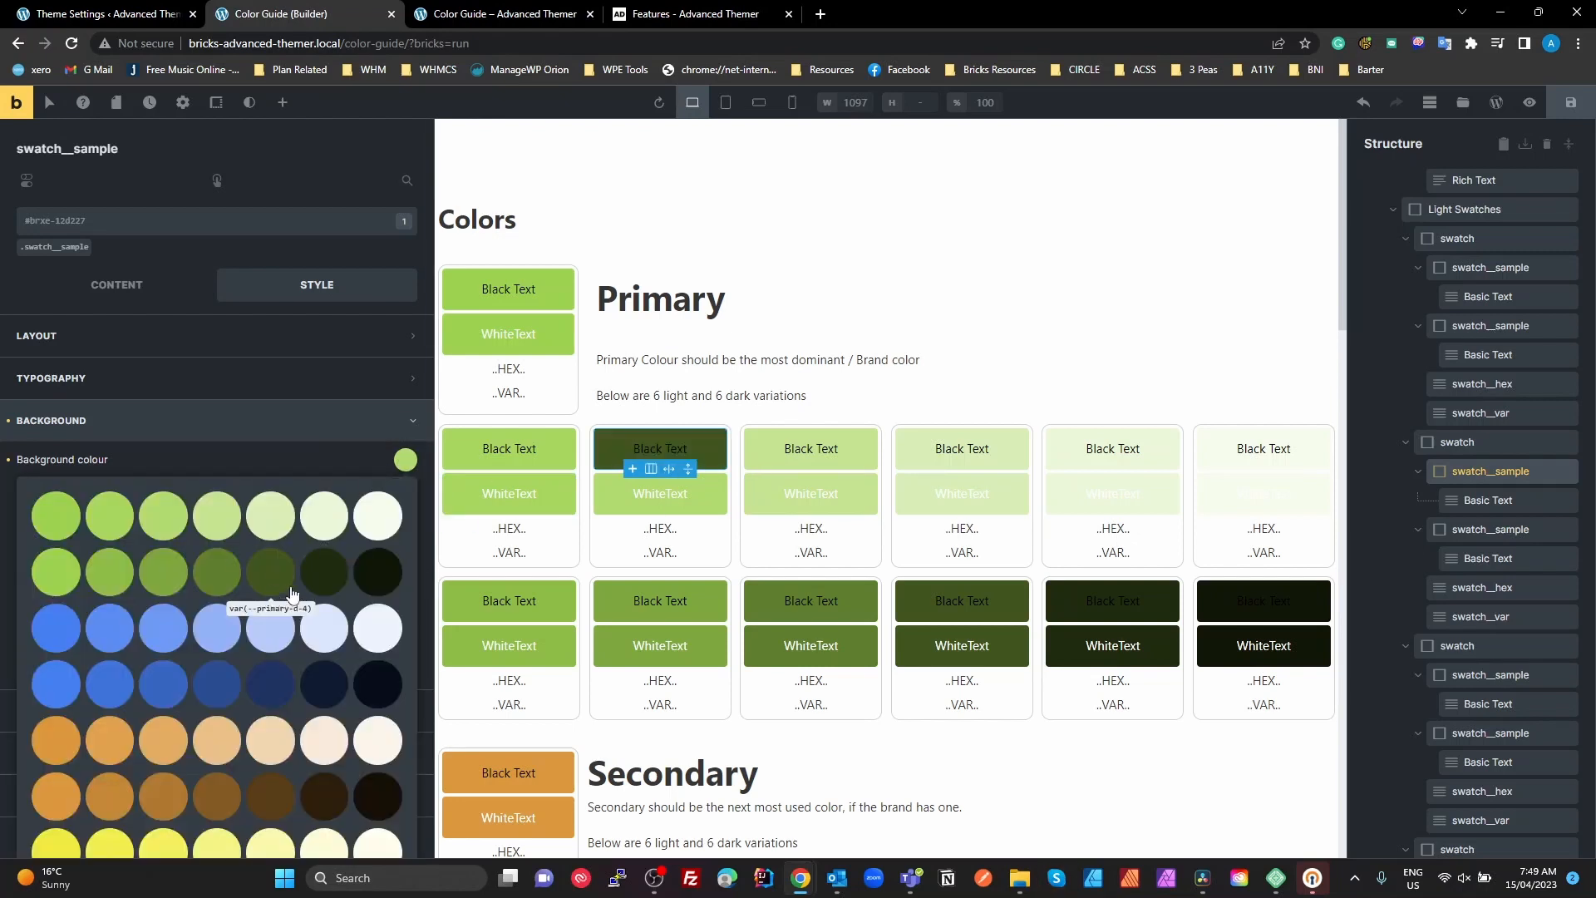
scroll(208, 765, down, 1)
scroll(208, 765, down, 3)
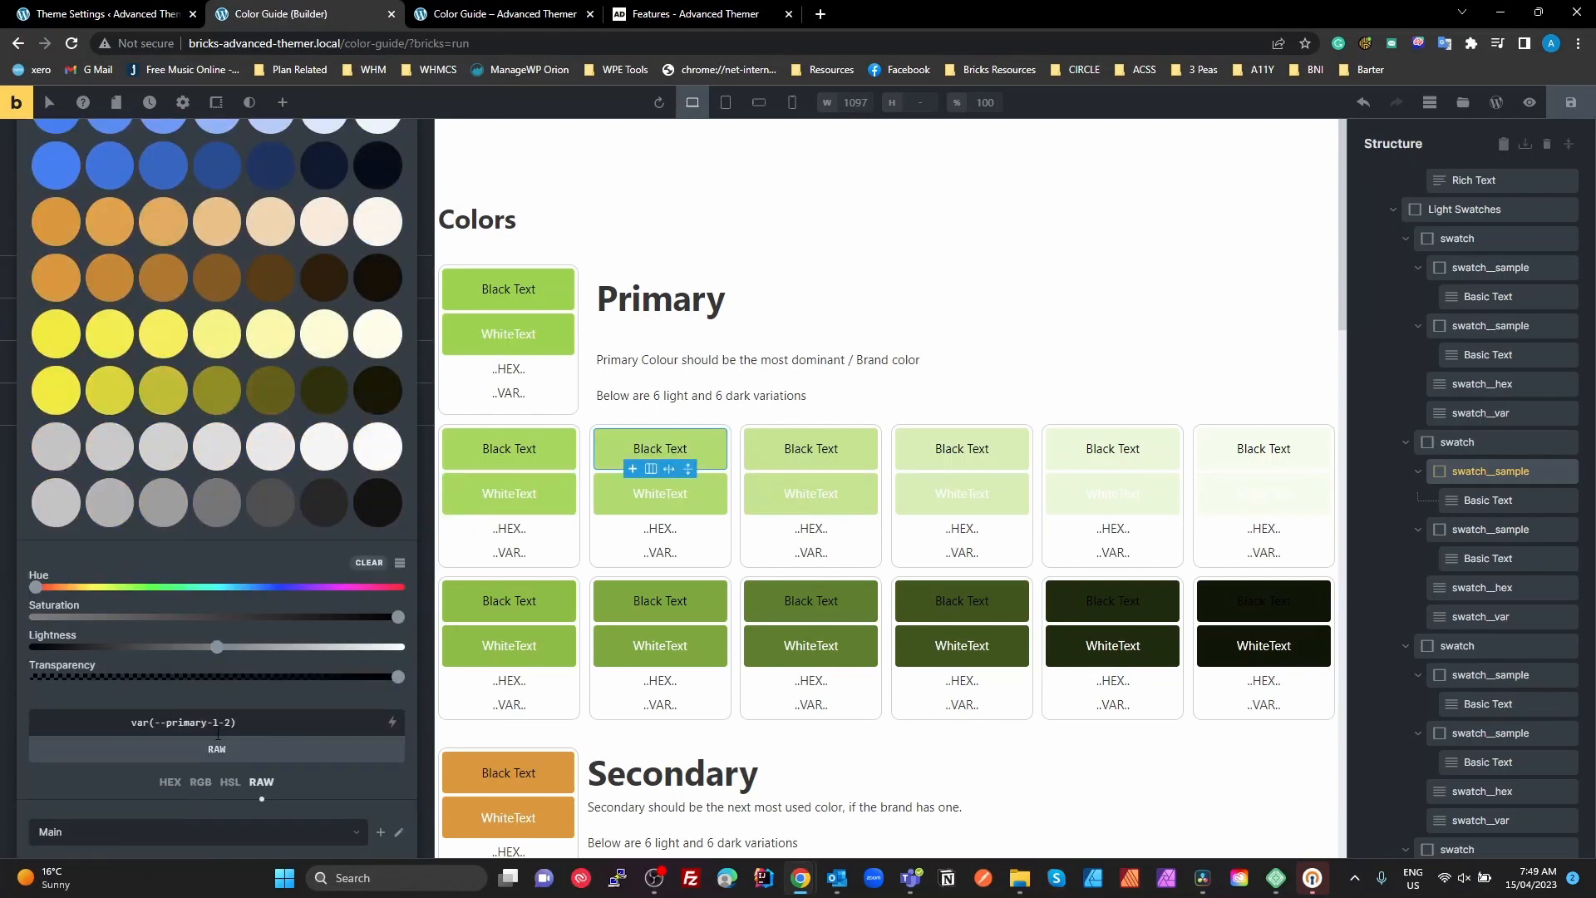
click(709, 502)
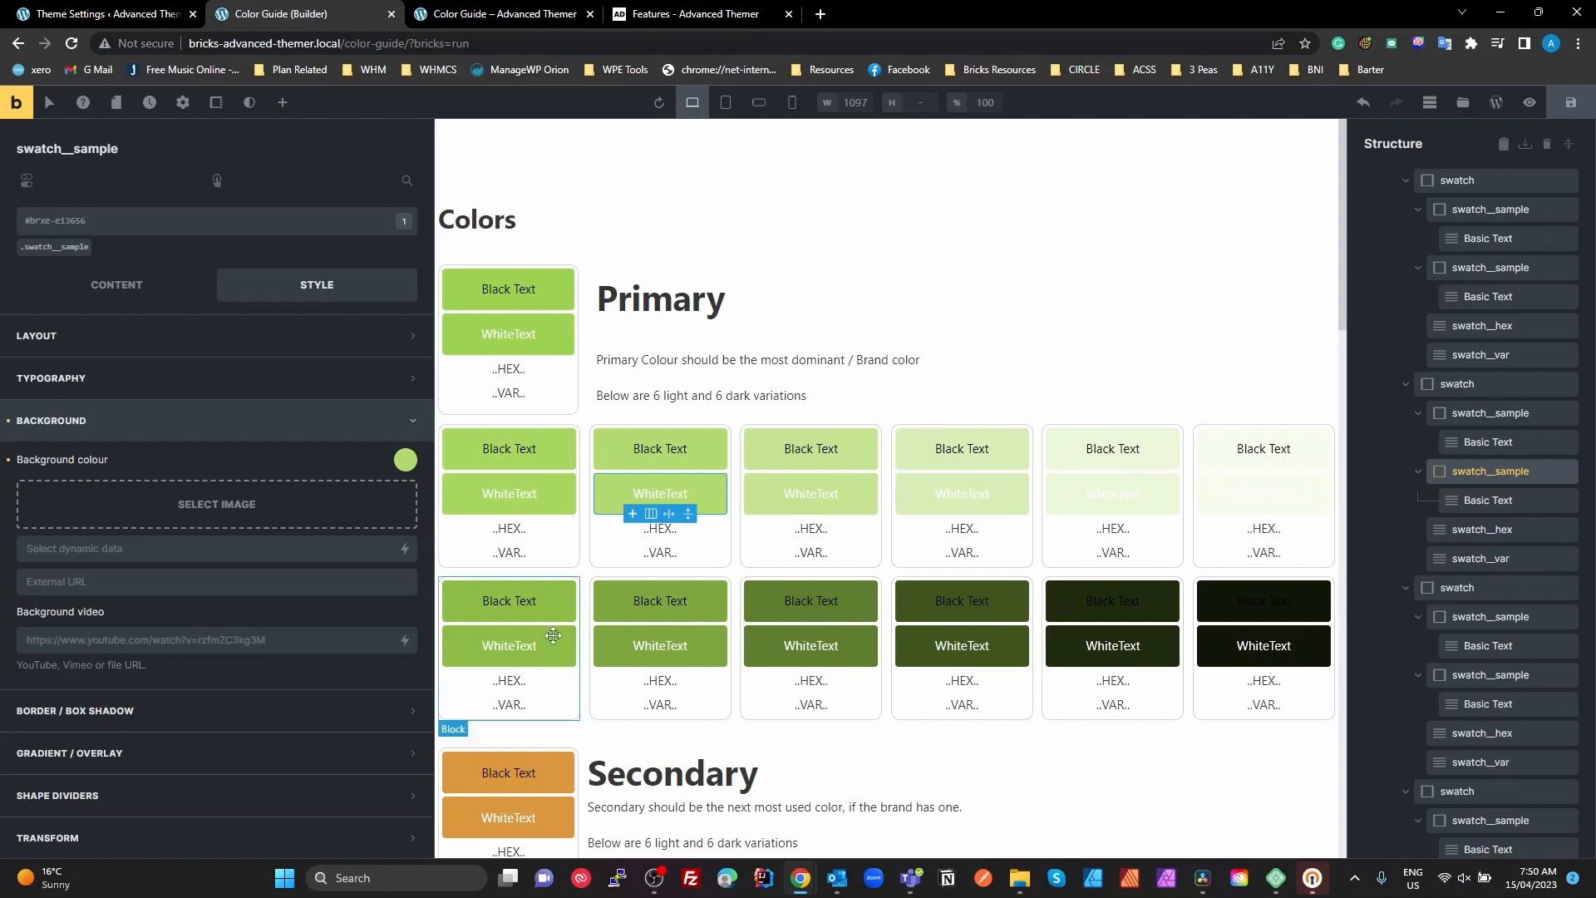
Check the background colour variable of the black-text sample in the first dark Primary swatch
click(568, 594)
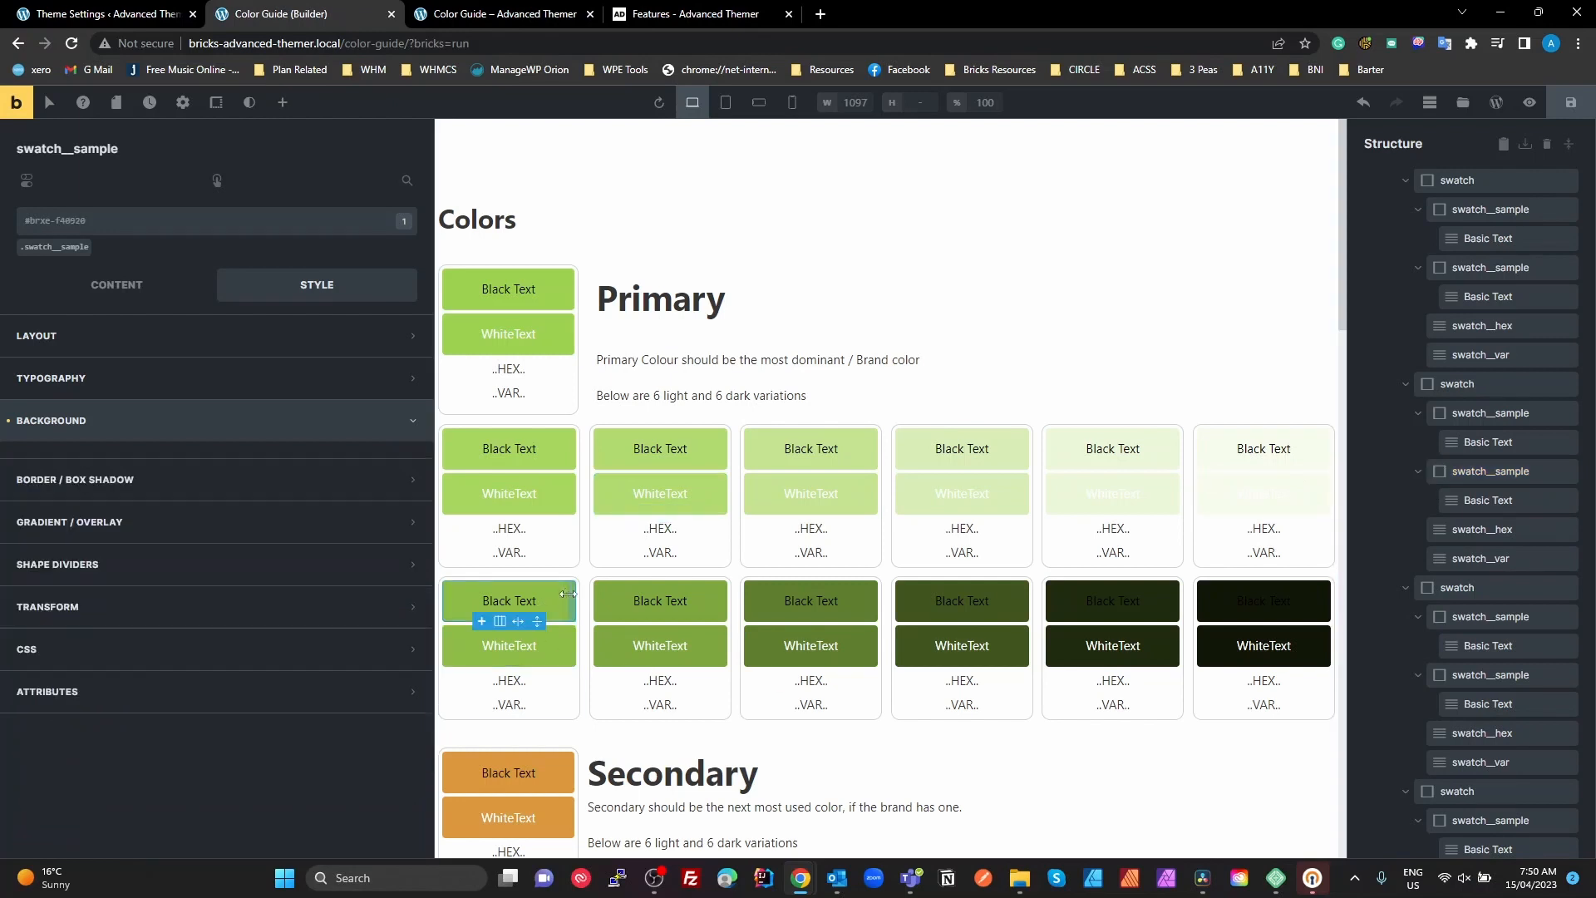
click(394, 456)
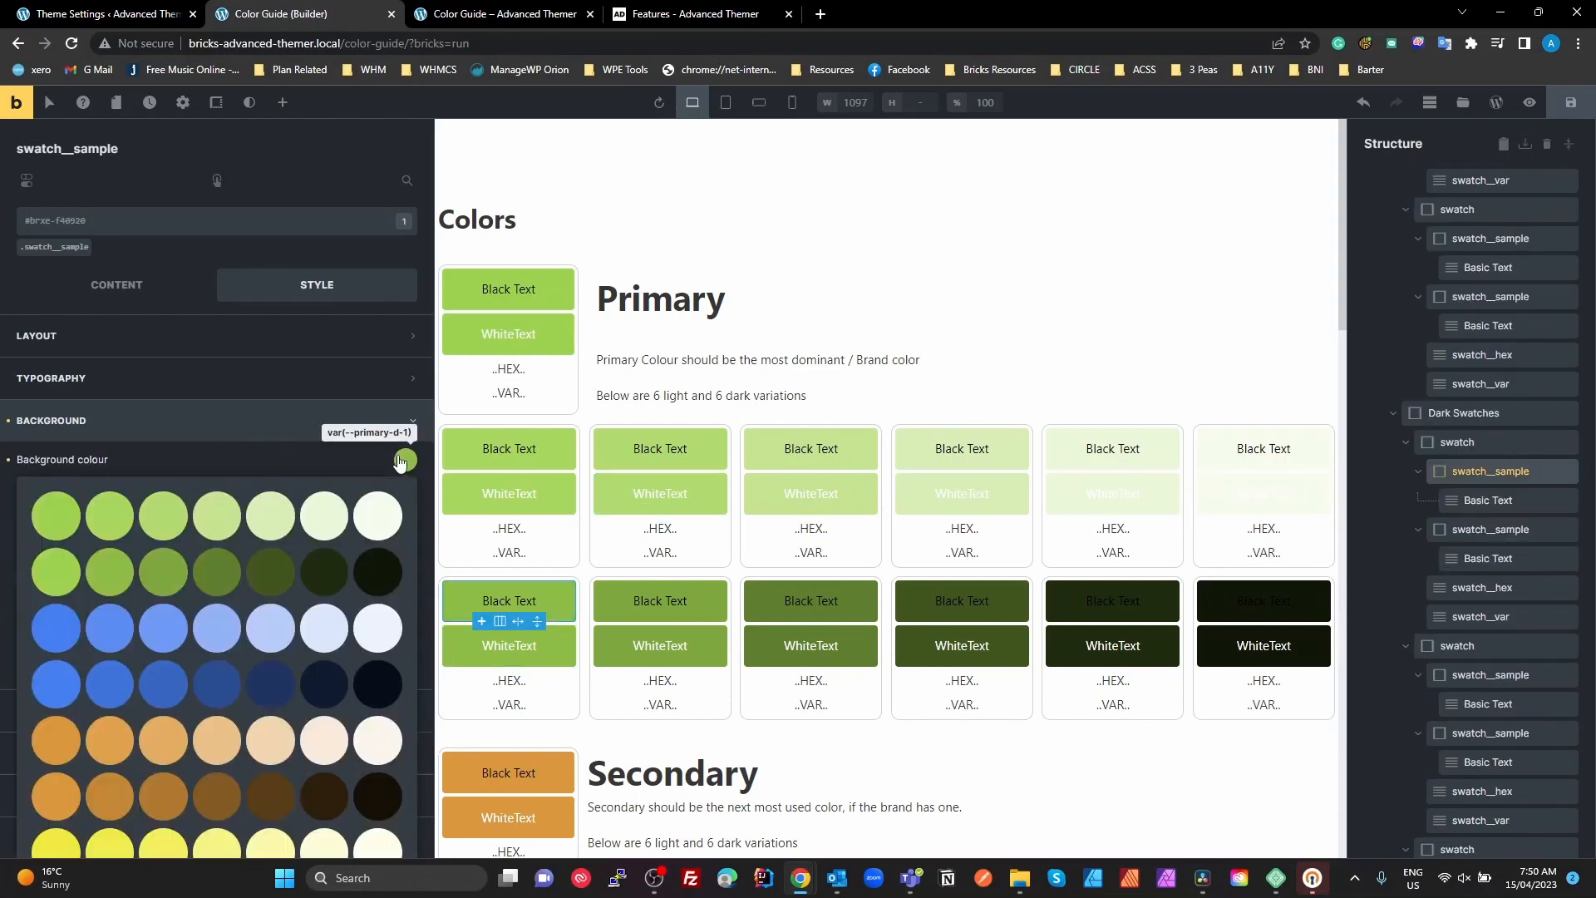
scroll(208, 648, down, 5)
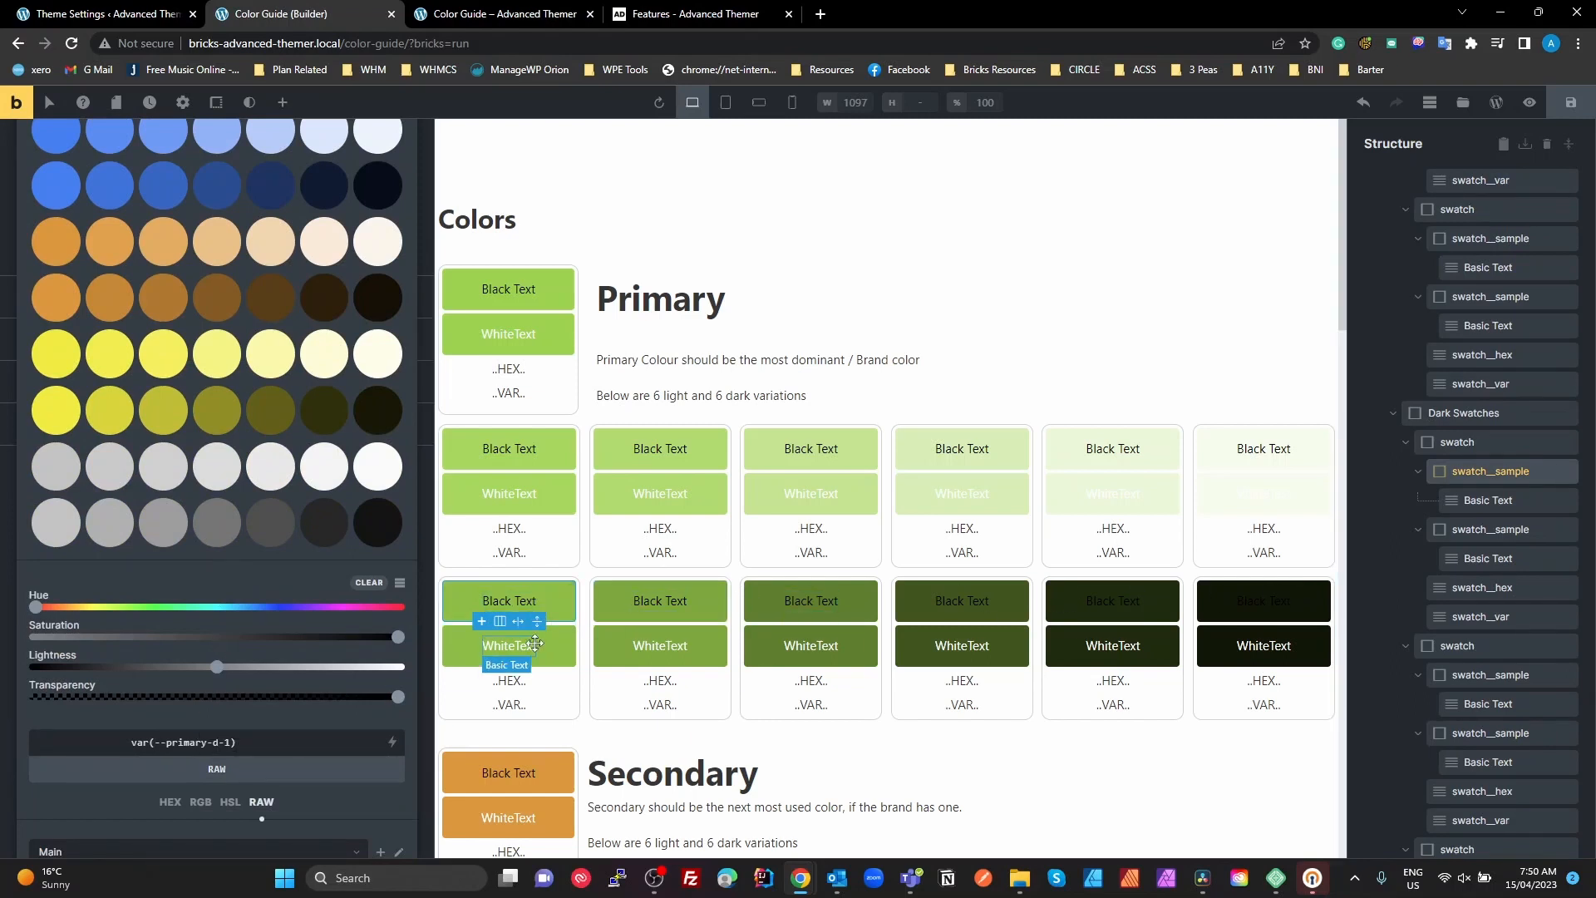
scroll(562, 657, down, 1)
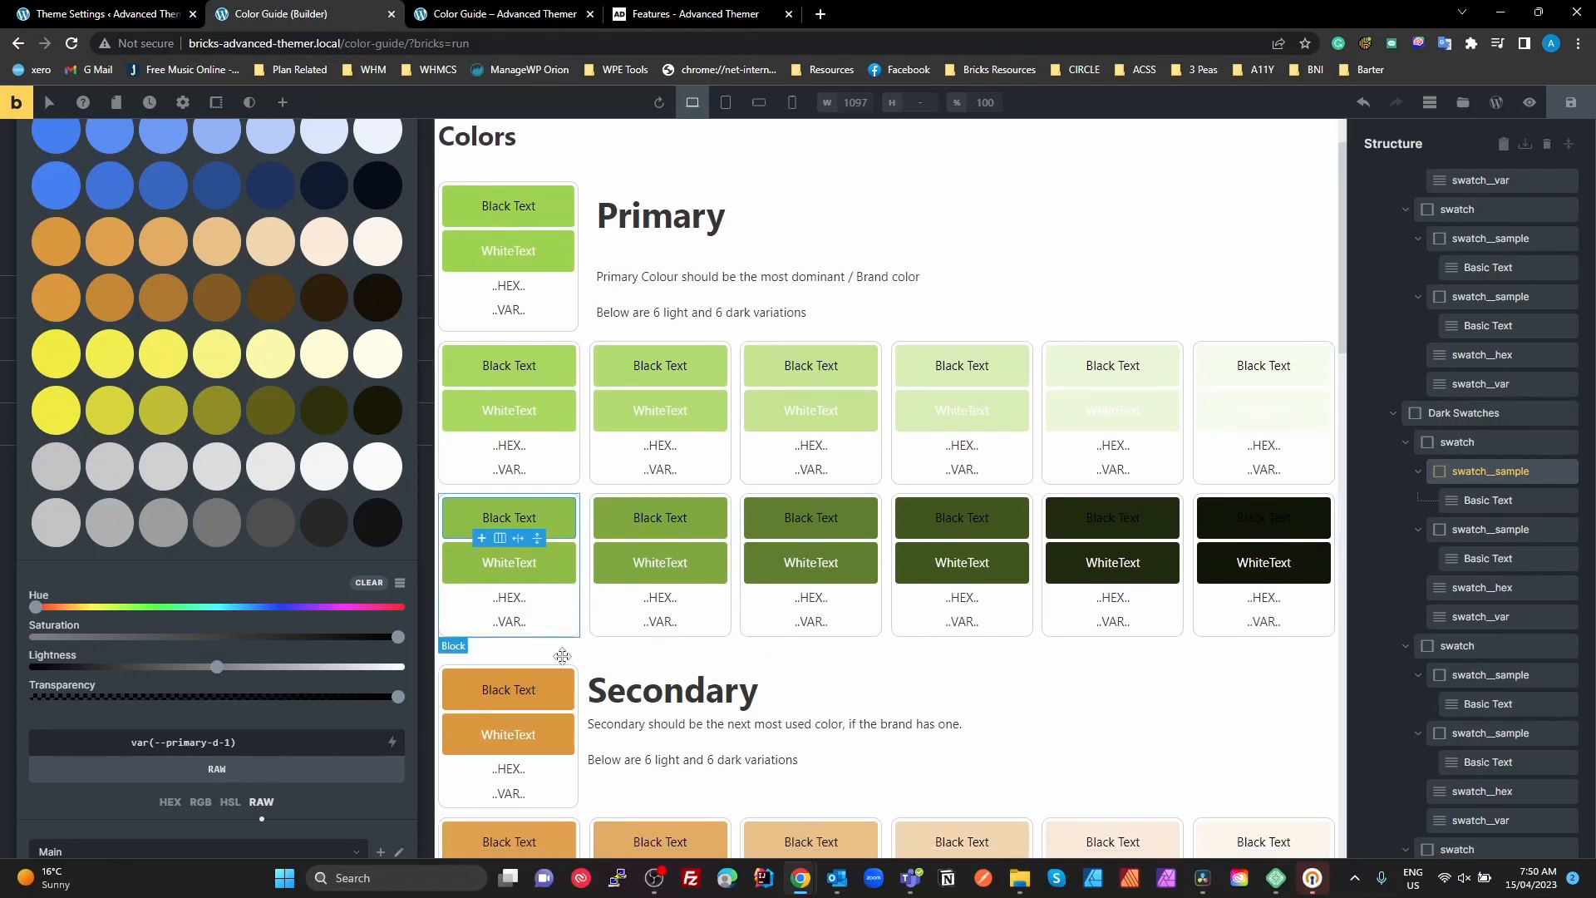
Check the background colour variable of the black-text sample in the Secondary main colour swatch
click(550, 689)
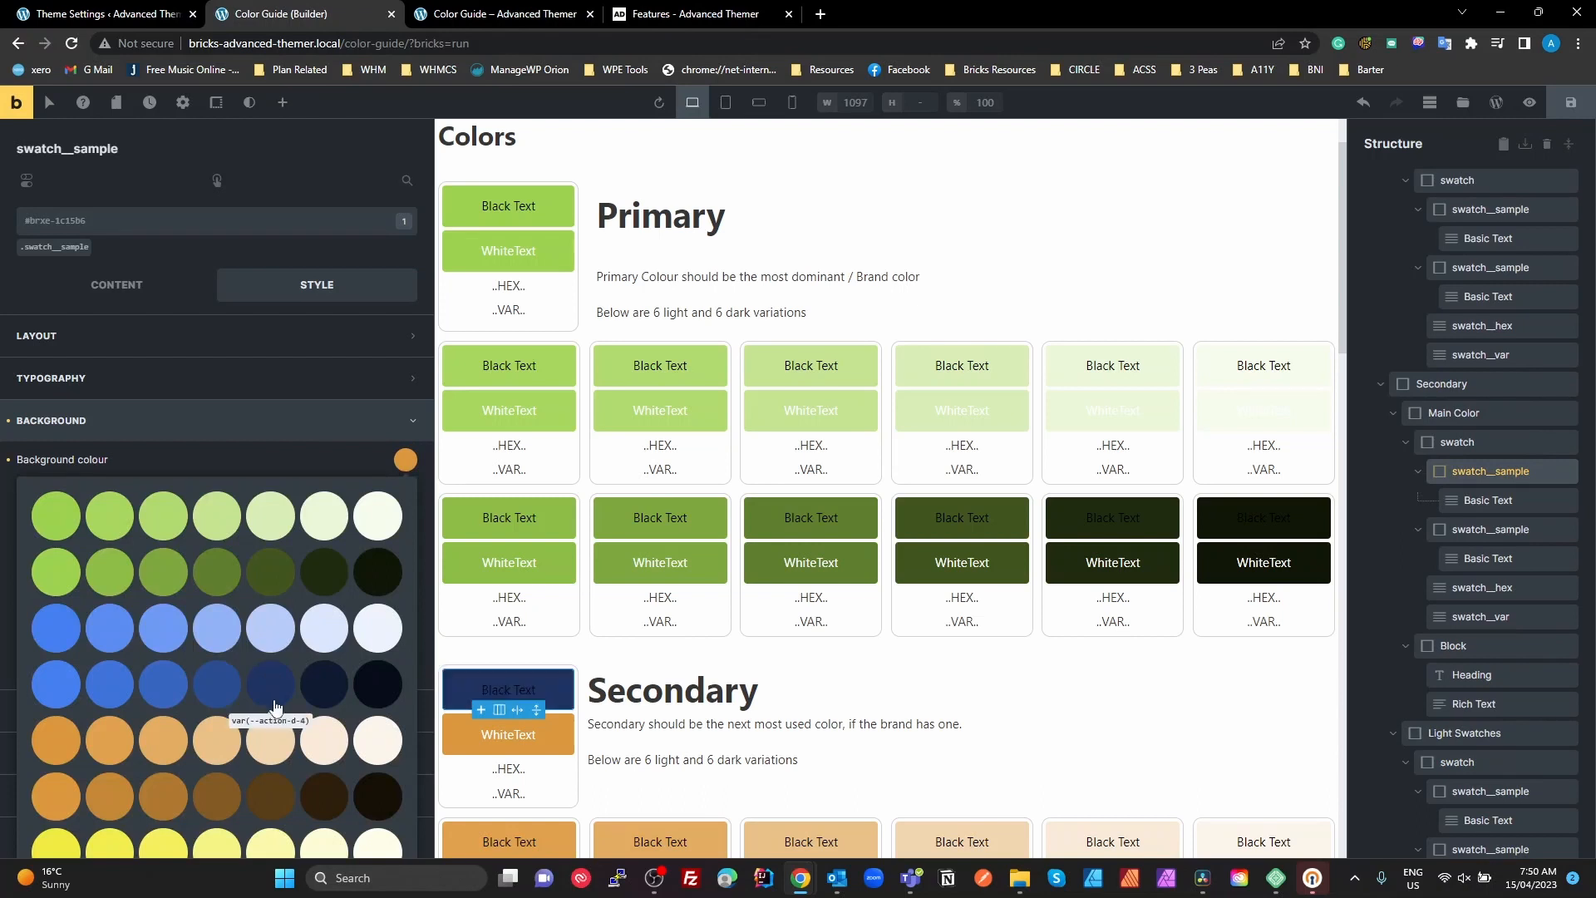
scroll(283, 706, down, 1)
scroll(305, 744, down, 5)
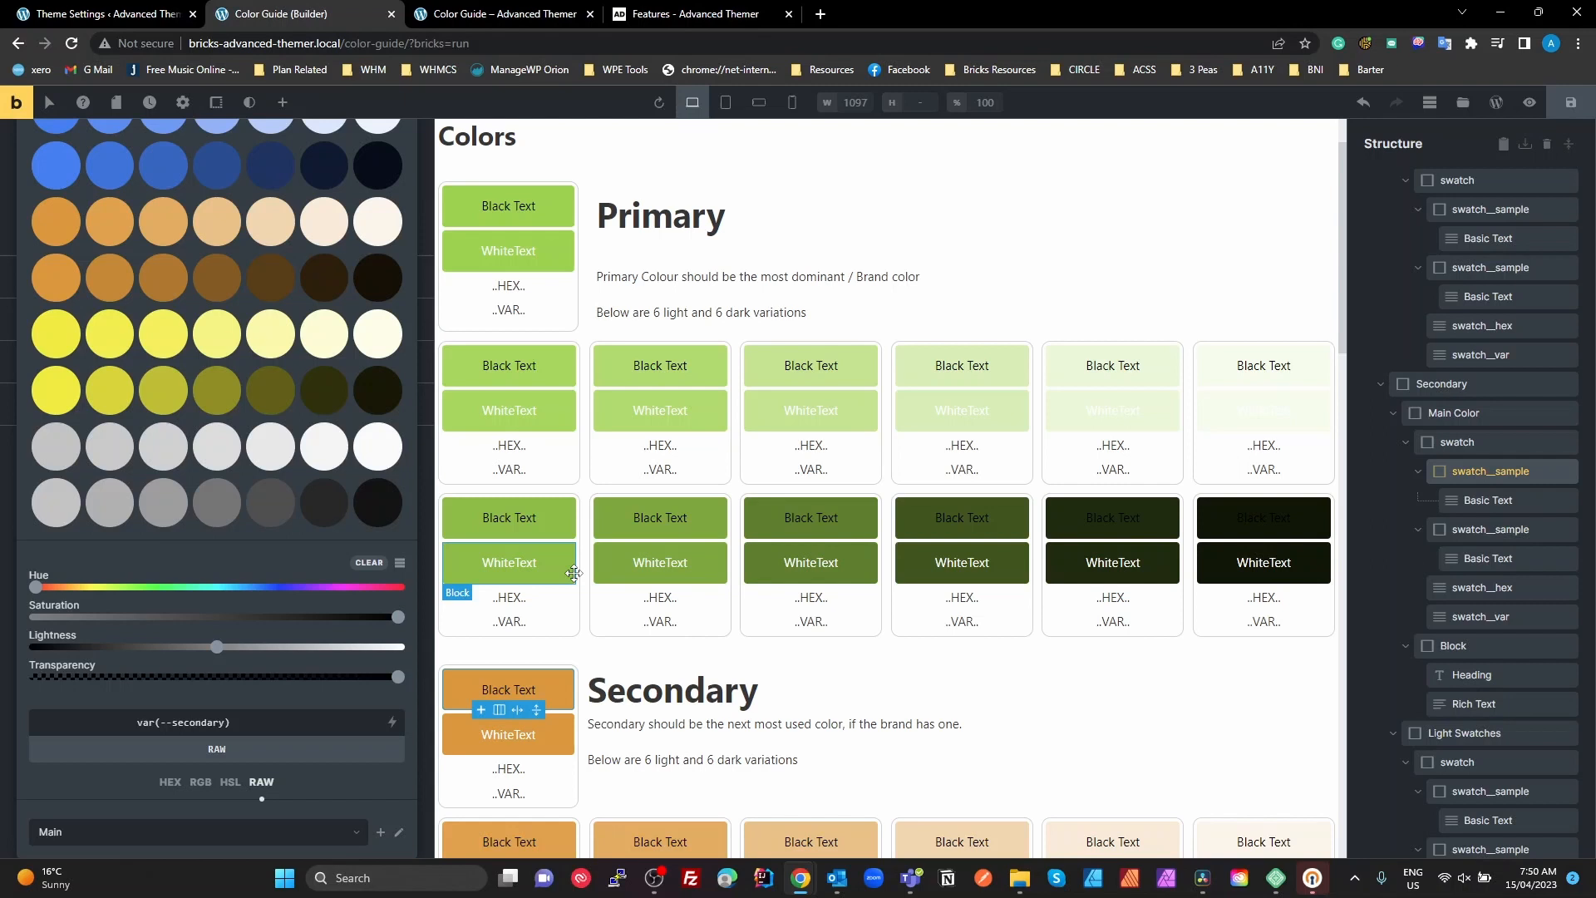
Collapse the whole structure tree and display the Code element's script content
scroll(763, 639, up, 1)
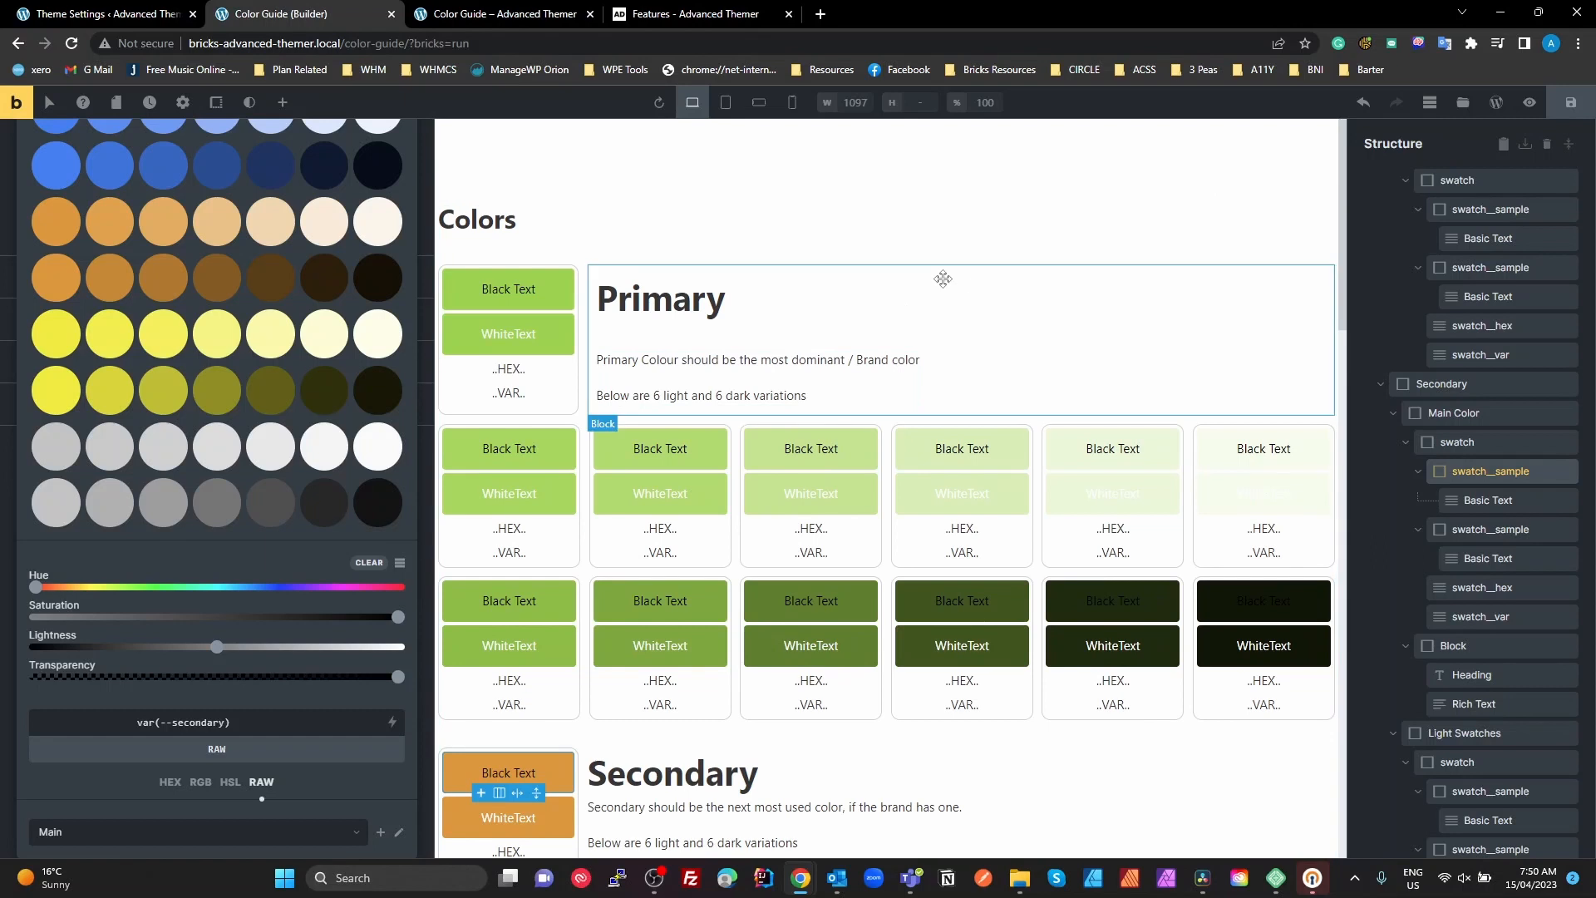
scroll(1471, 291, down, 5)
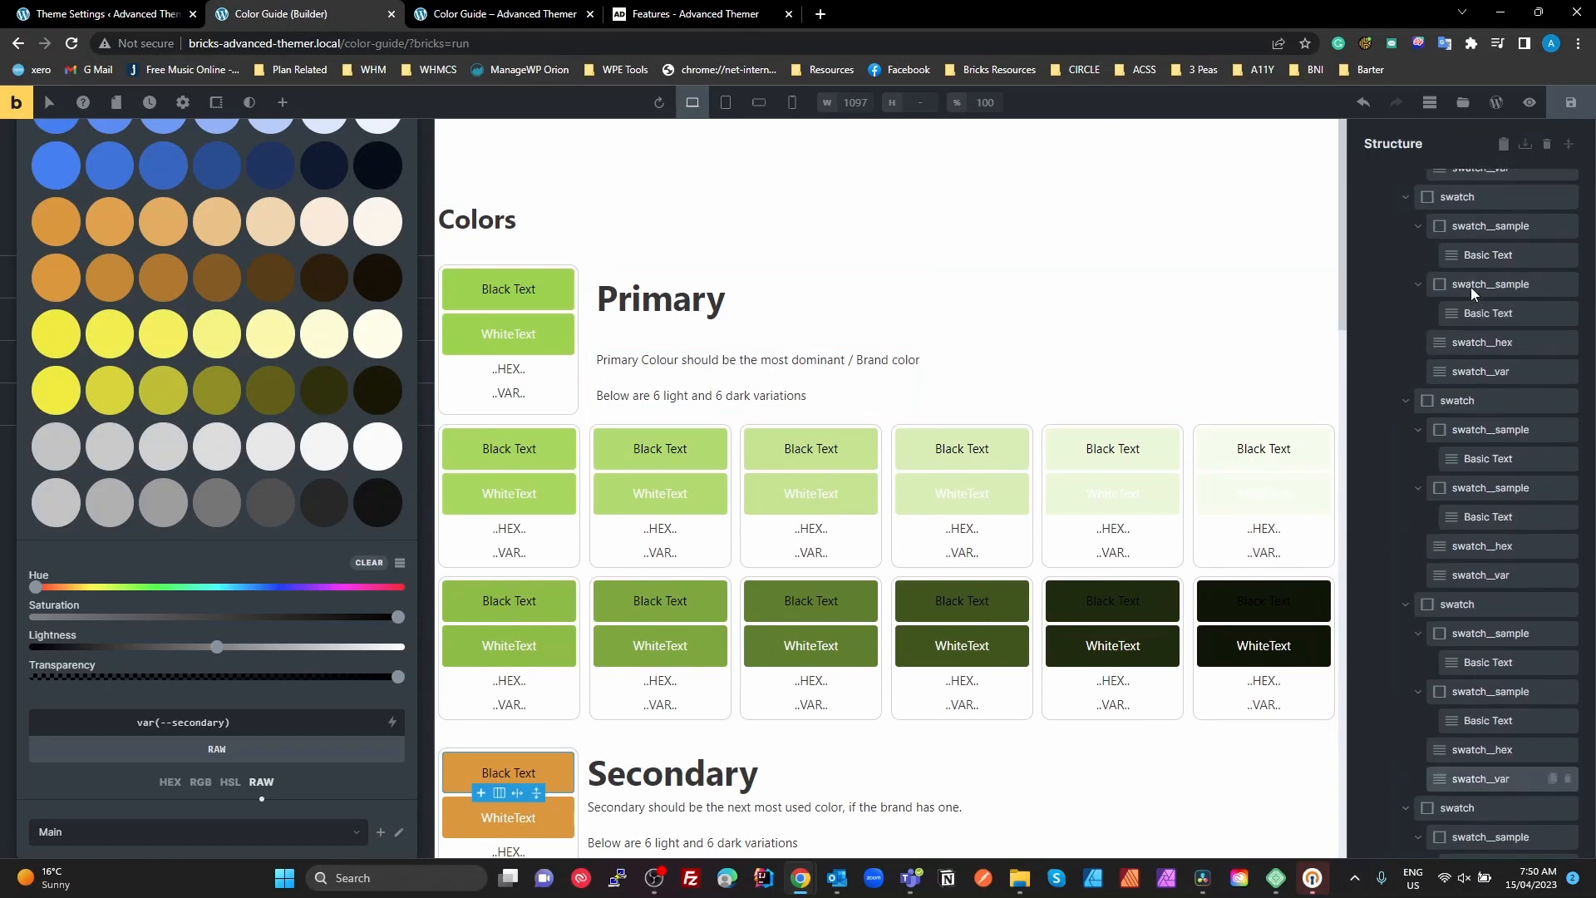
scroll(1471, 291, up, 5)
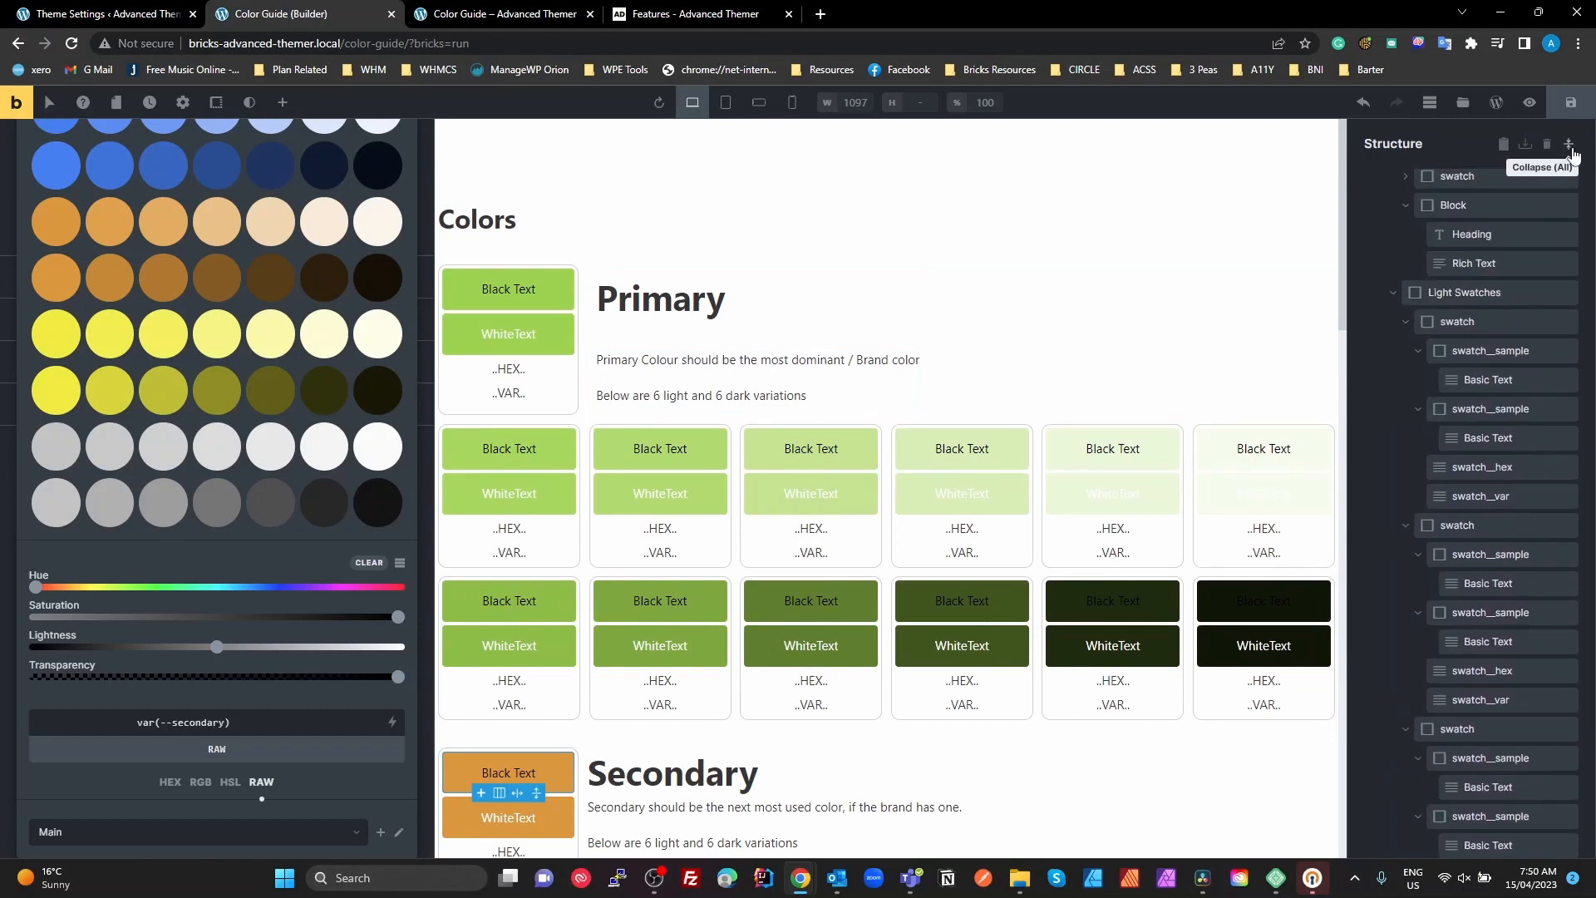
click(1569, 147)
click(1401, 227)
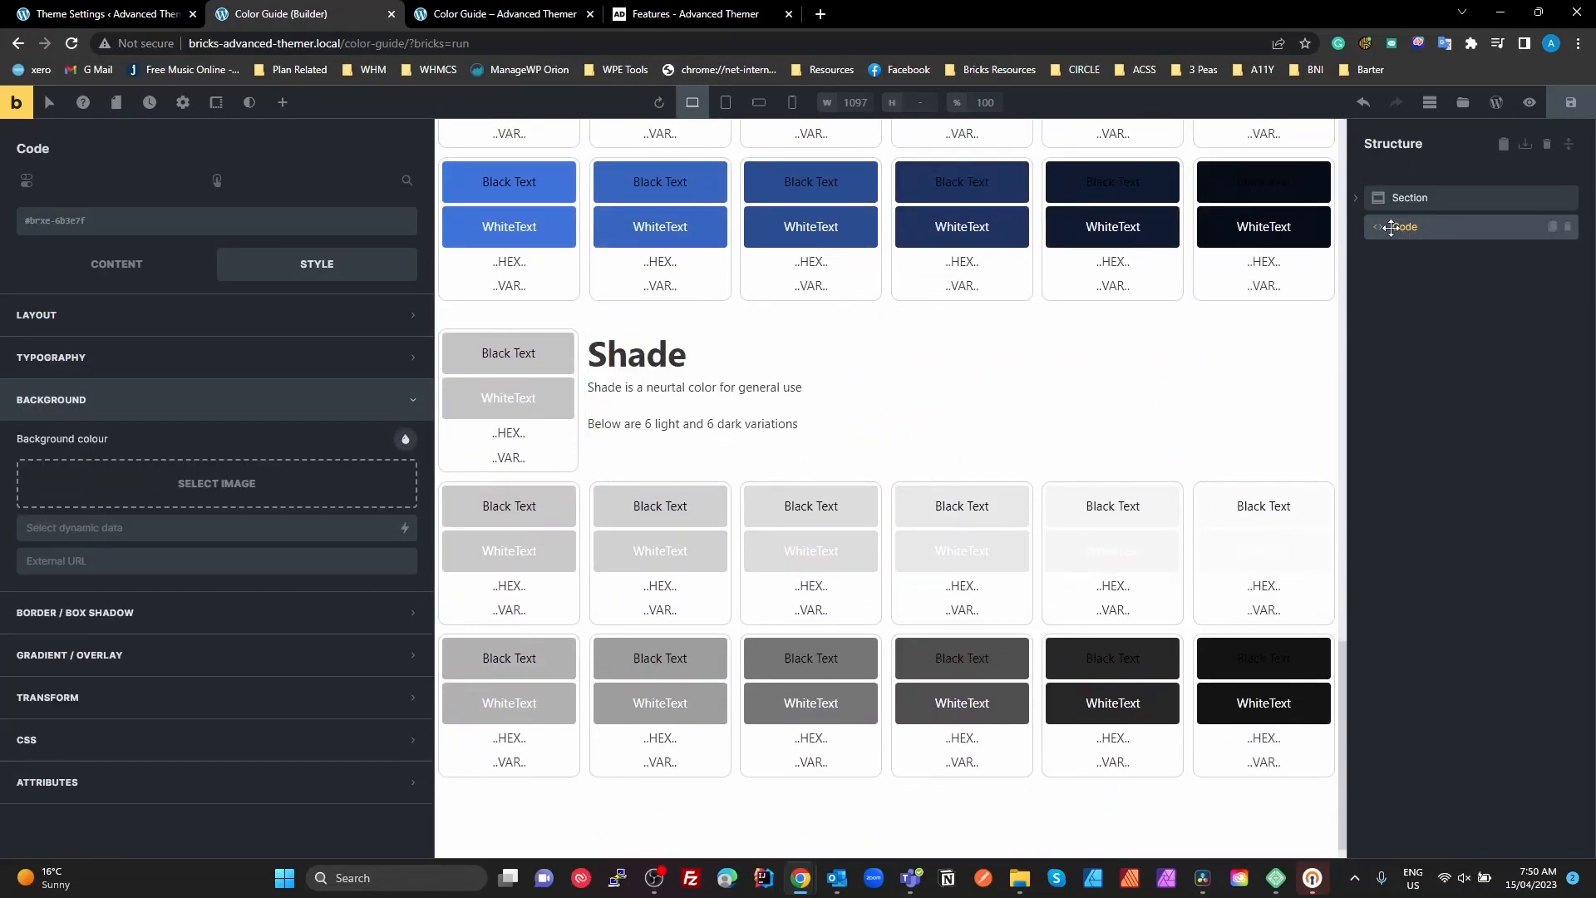
click(116, 273)
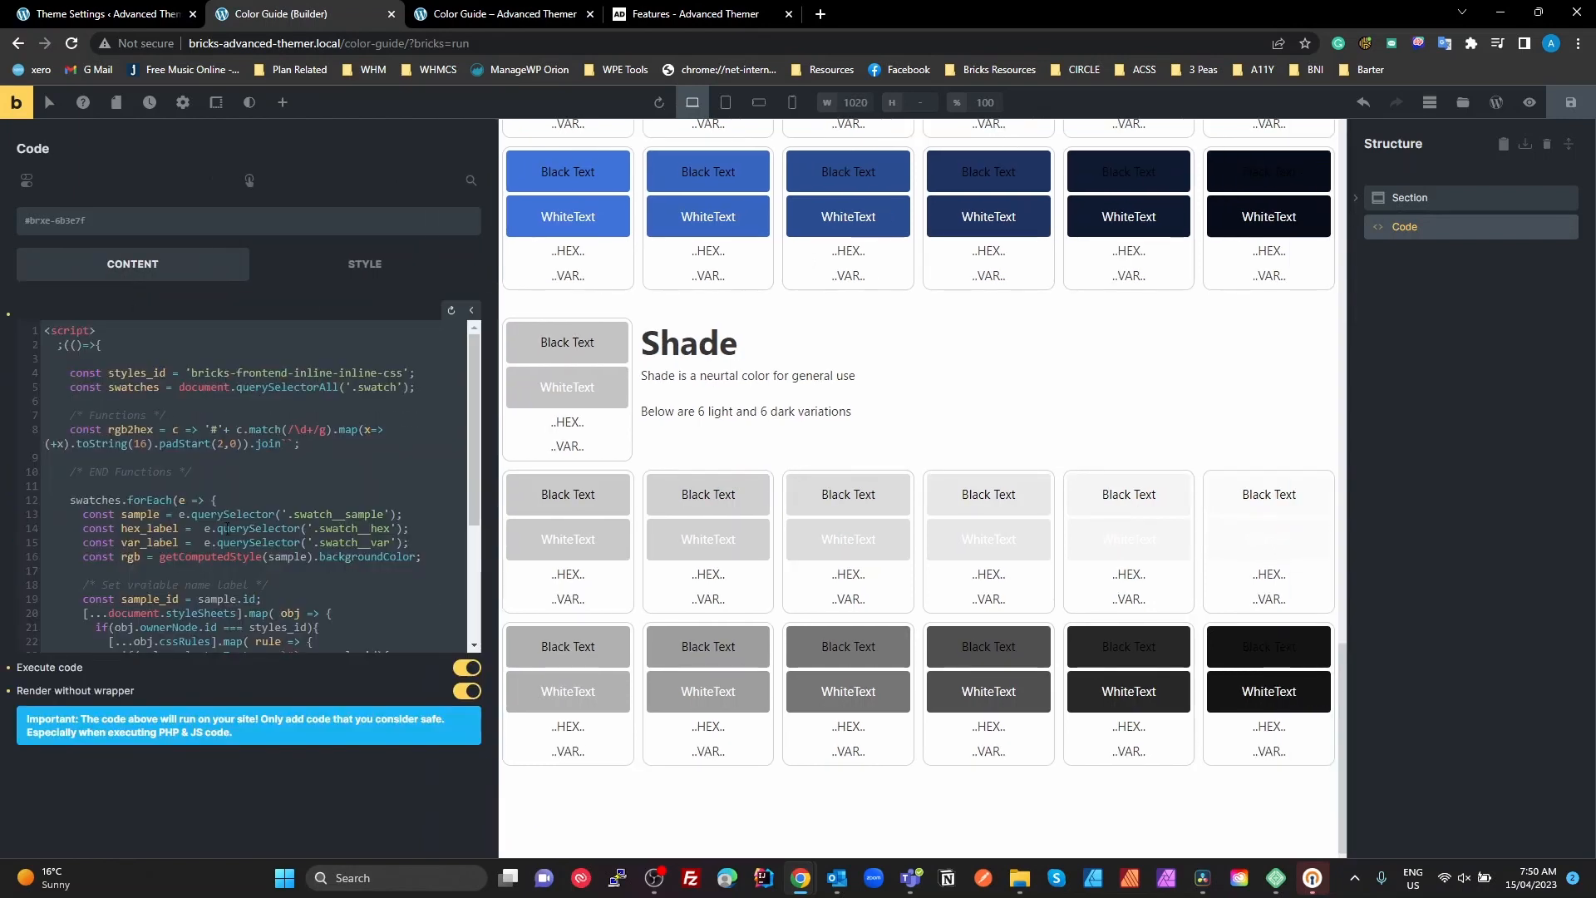
Review the Primary swatches on the page, select the main colour's black-text sample, and return to the Code element's script
scroll(548, 418, down, 15)
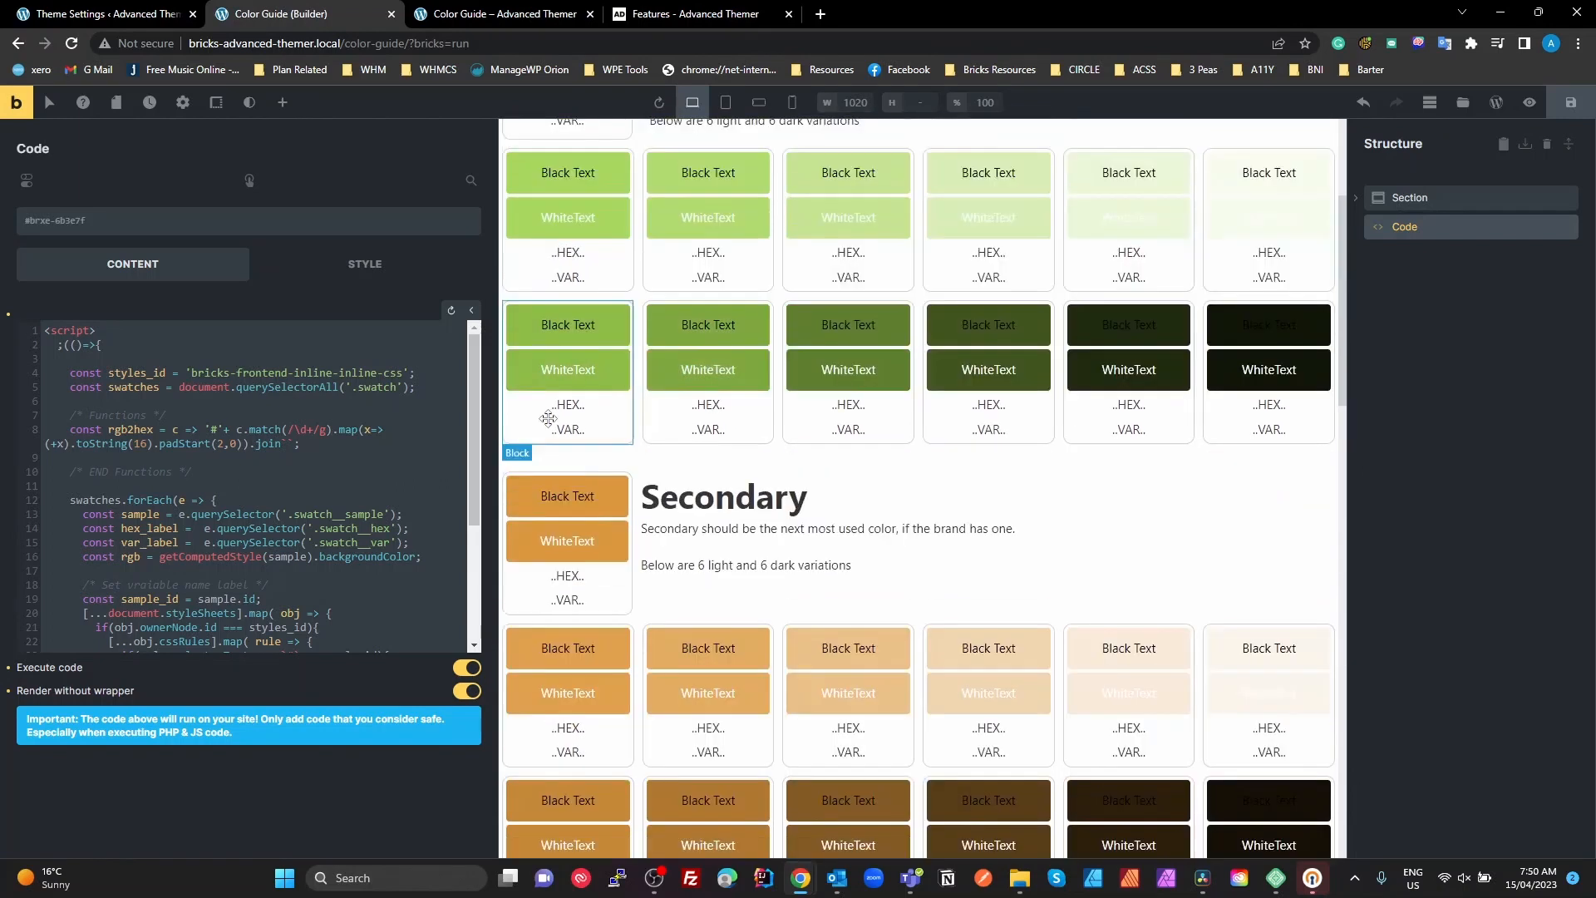
scroll(548, 418, up, 3)
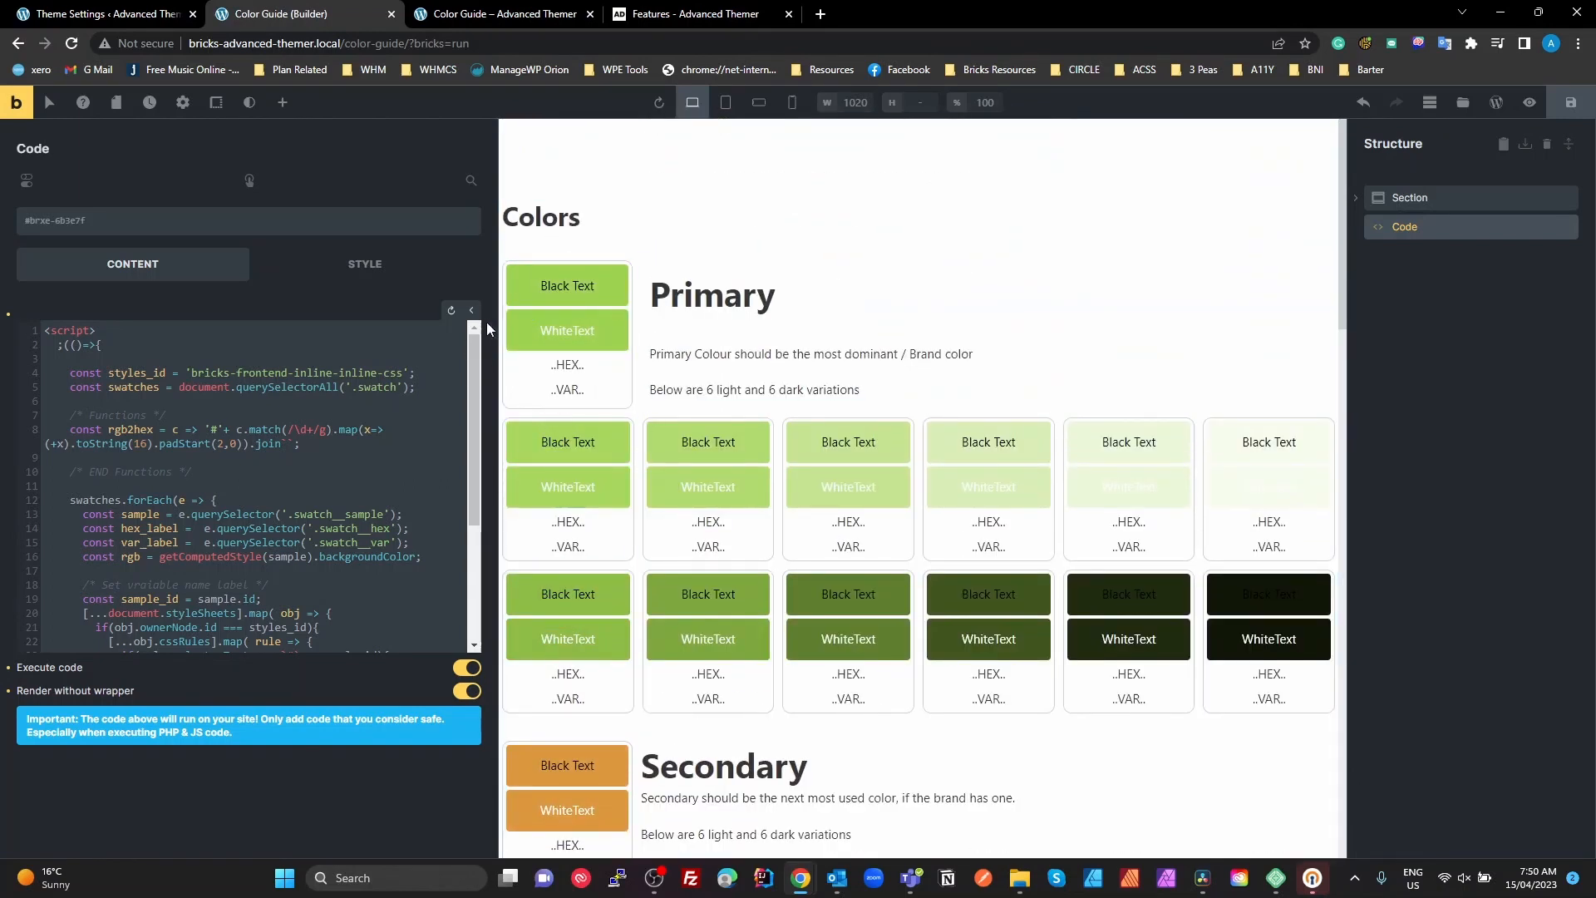
click(611, 297)
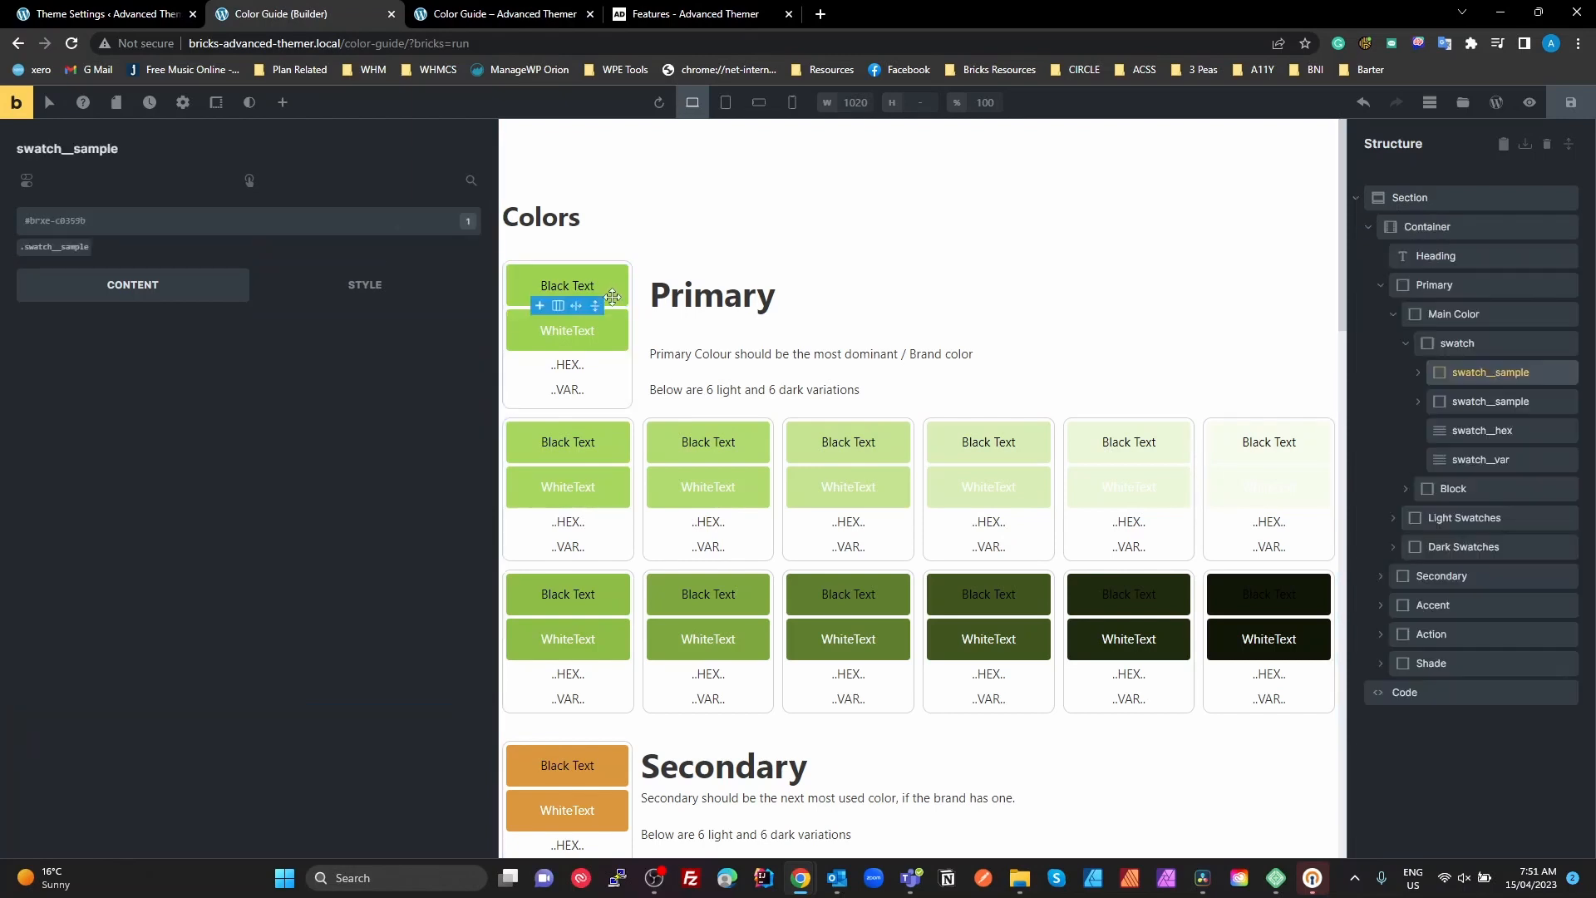
click(1385, 691)
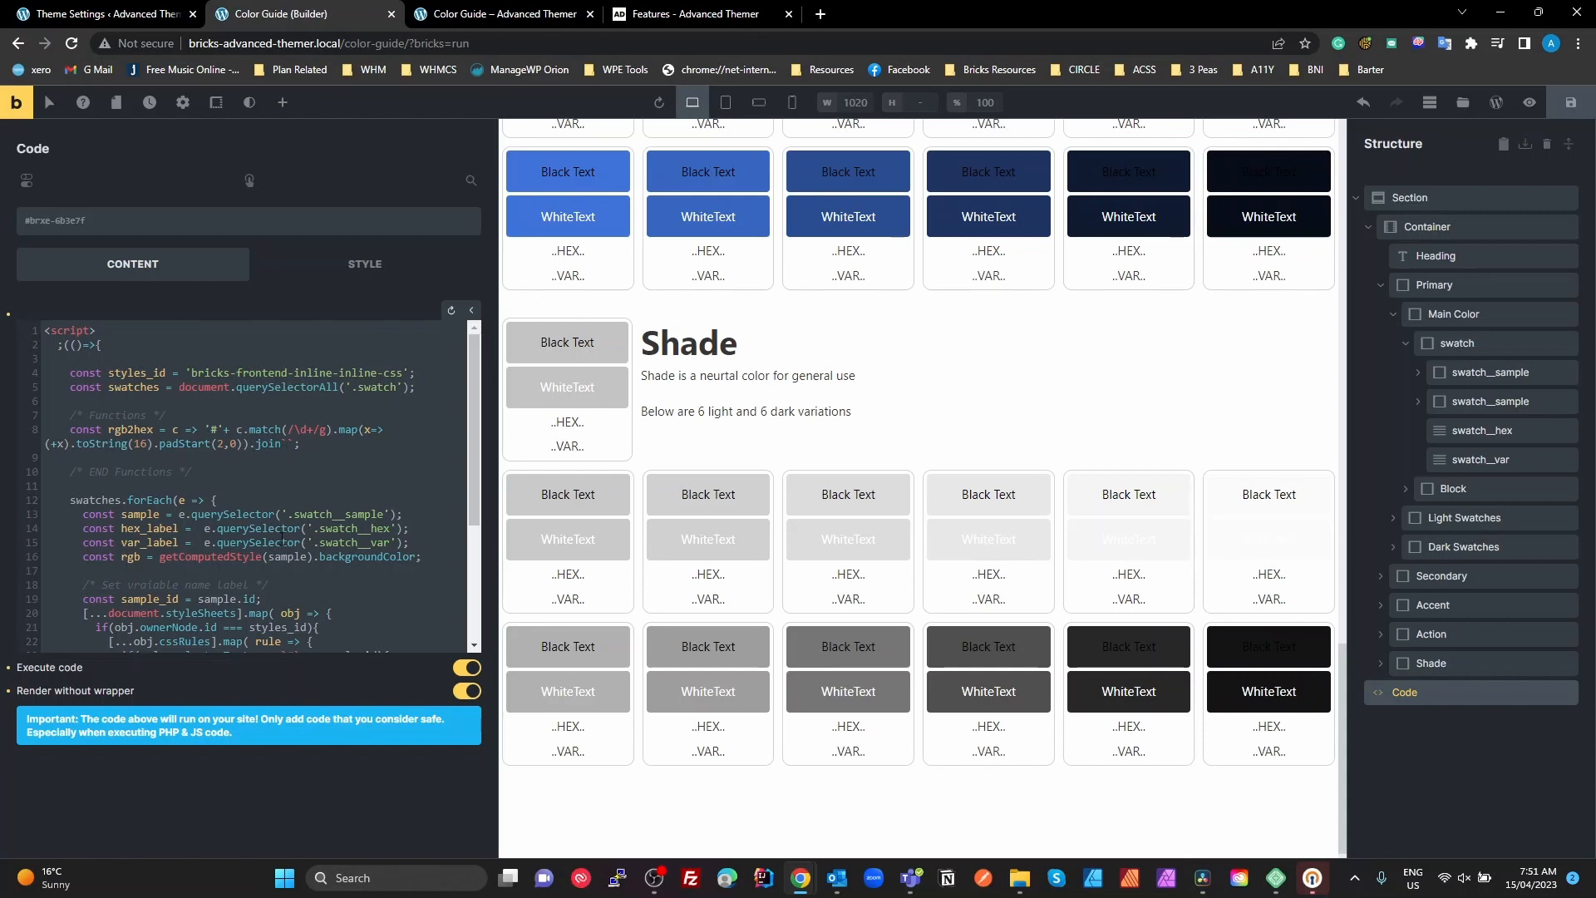
Examine the script's computed background colour line and the block that sets the variable name label from rule.style.backgroundColor
scroll(283, 538, down, 2)
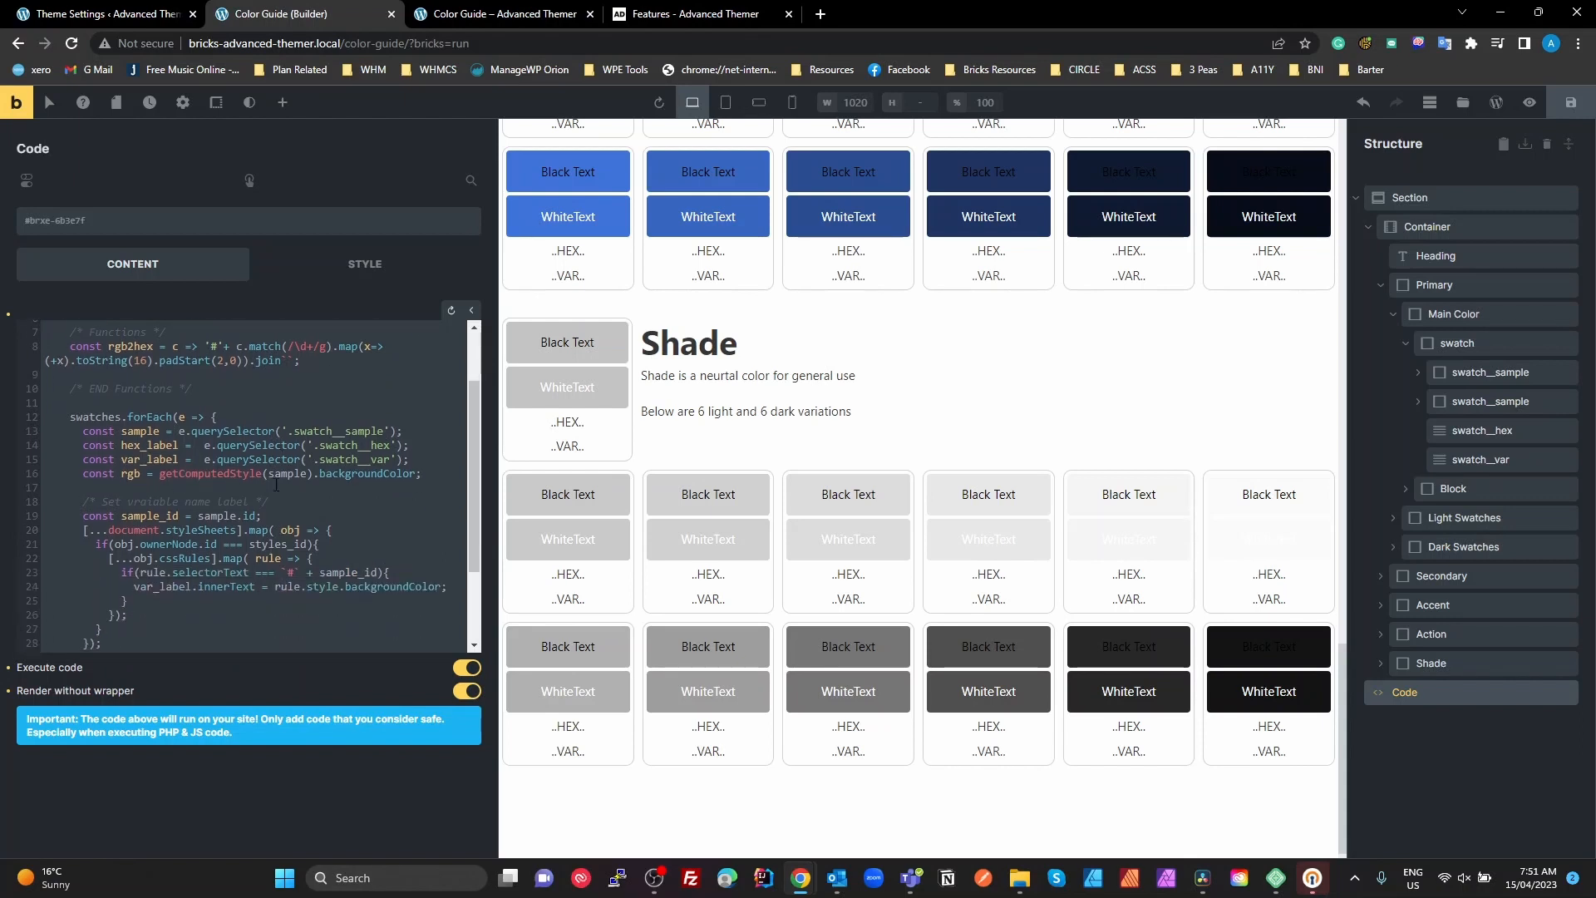
double_click(371, 474)
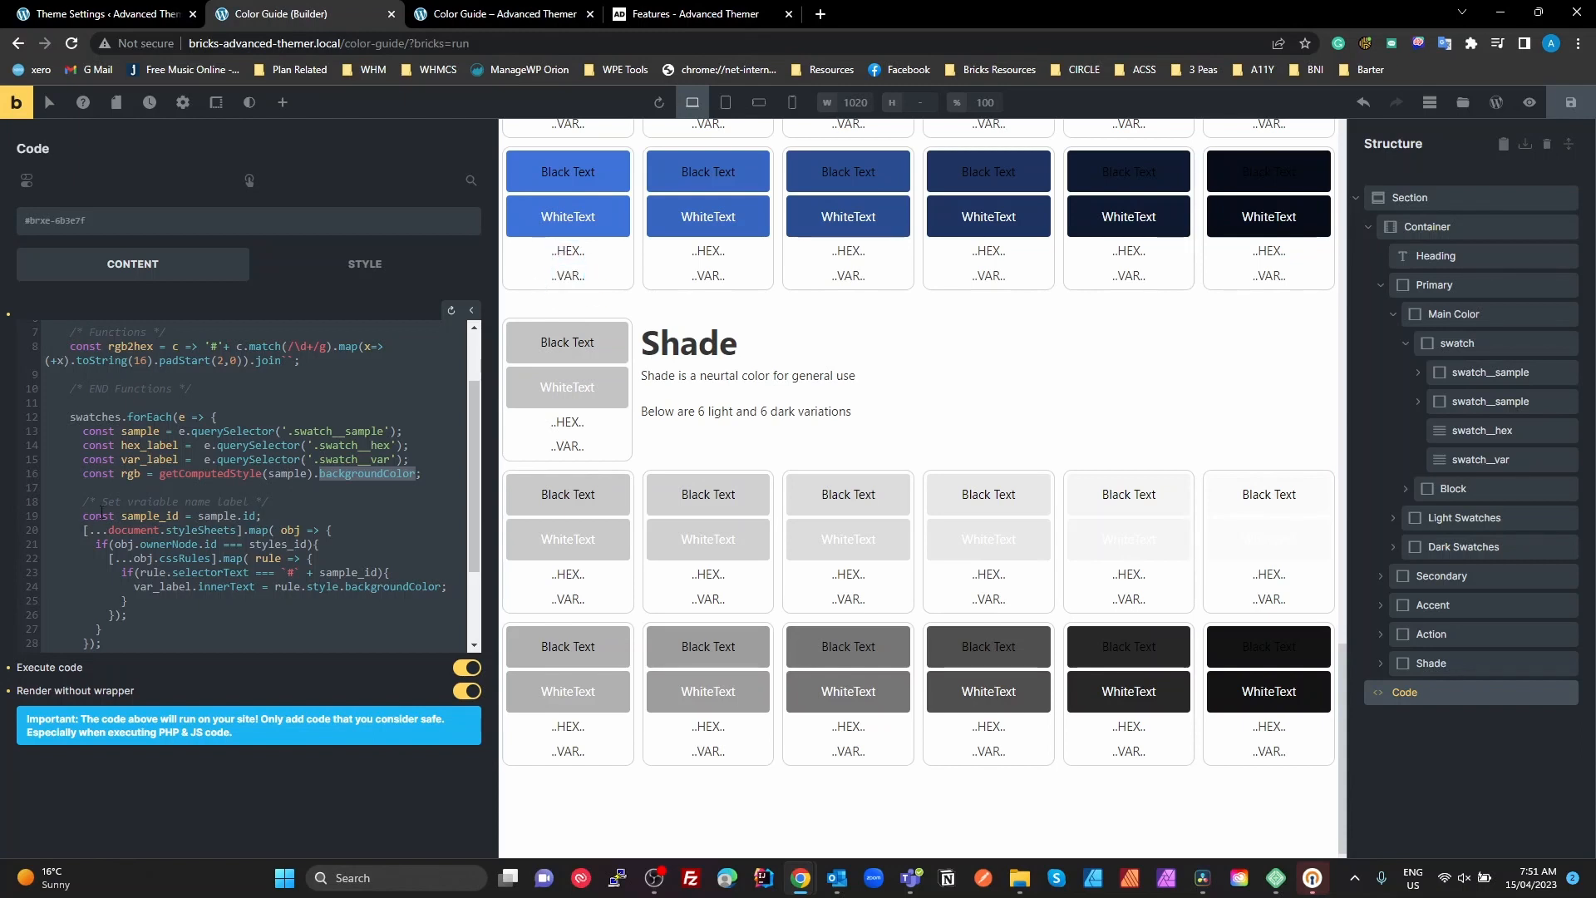
drag(82, 517, 108, 641)
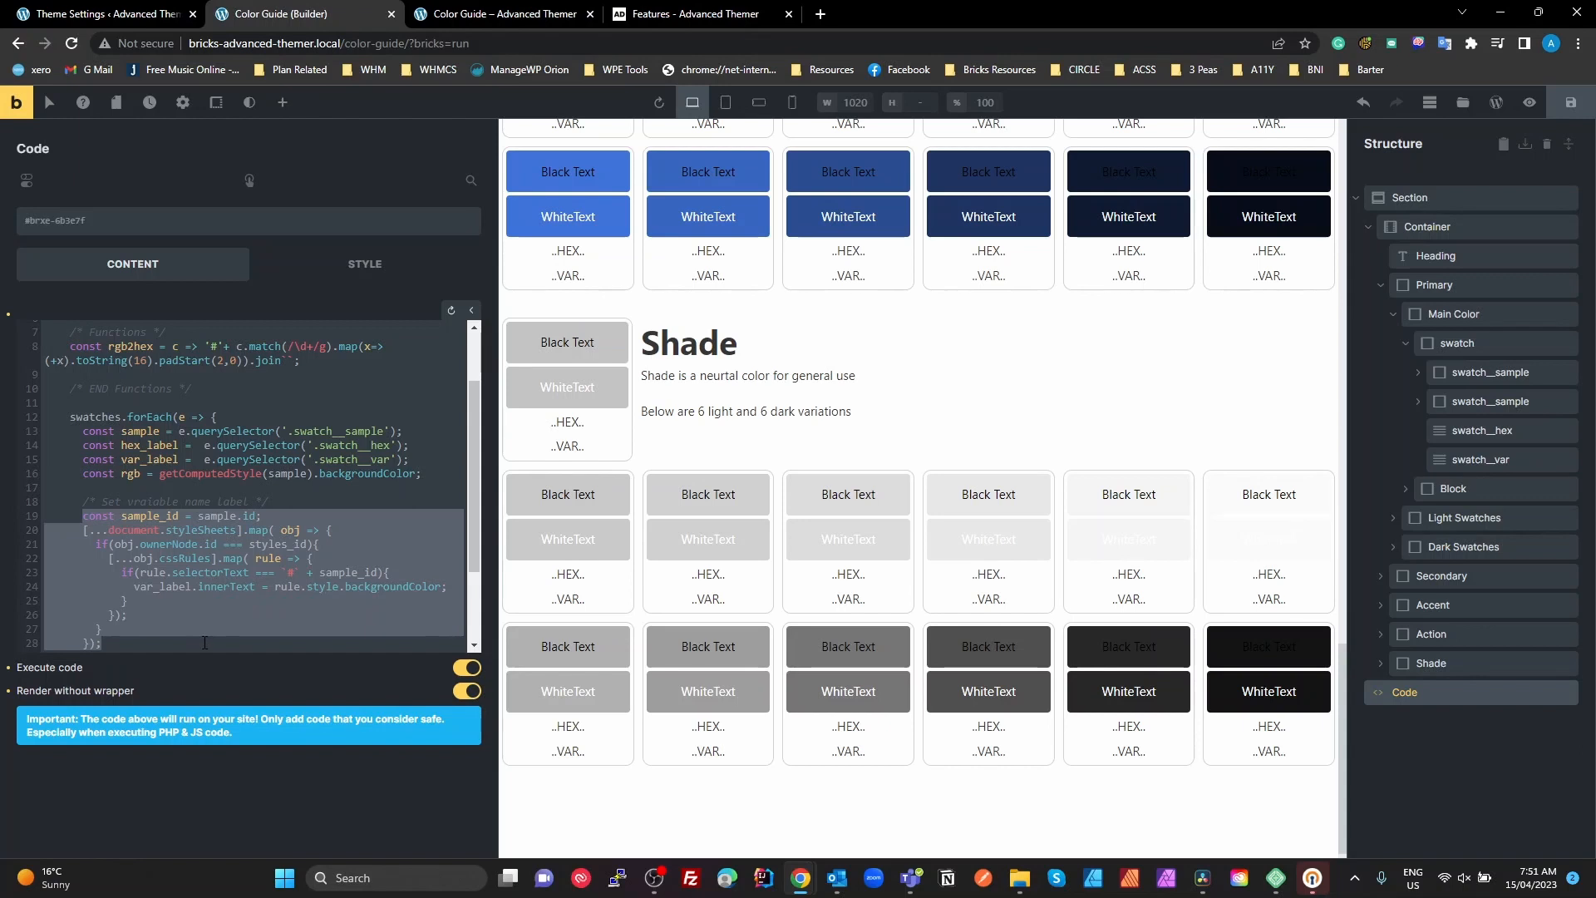
double_click(387, 588)
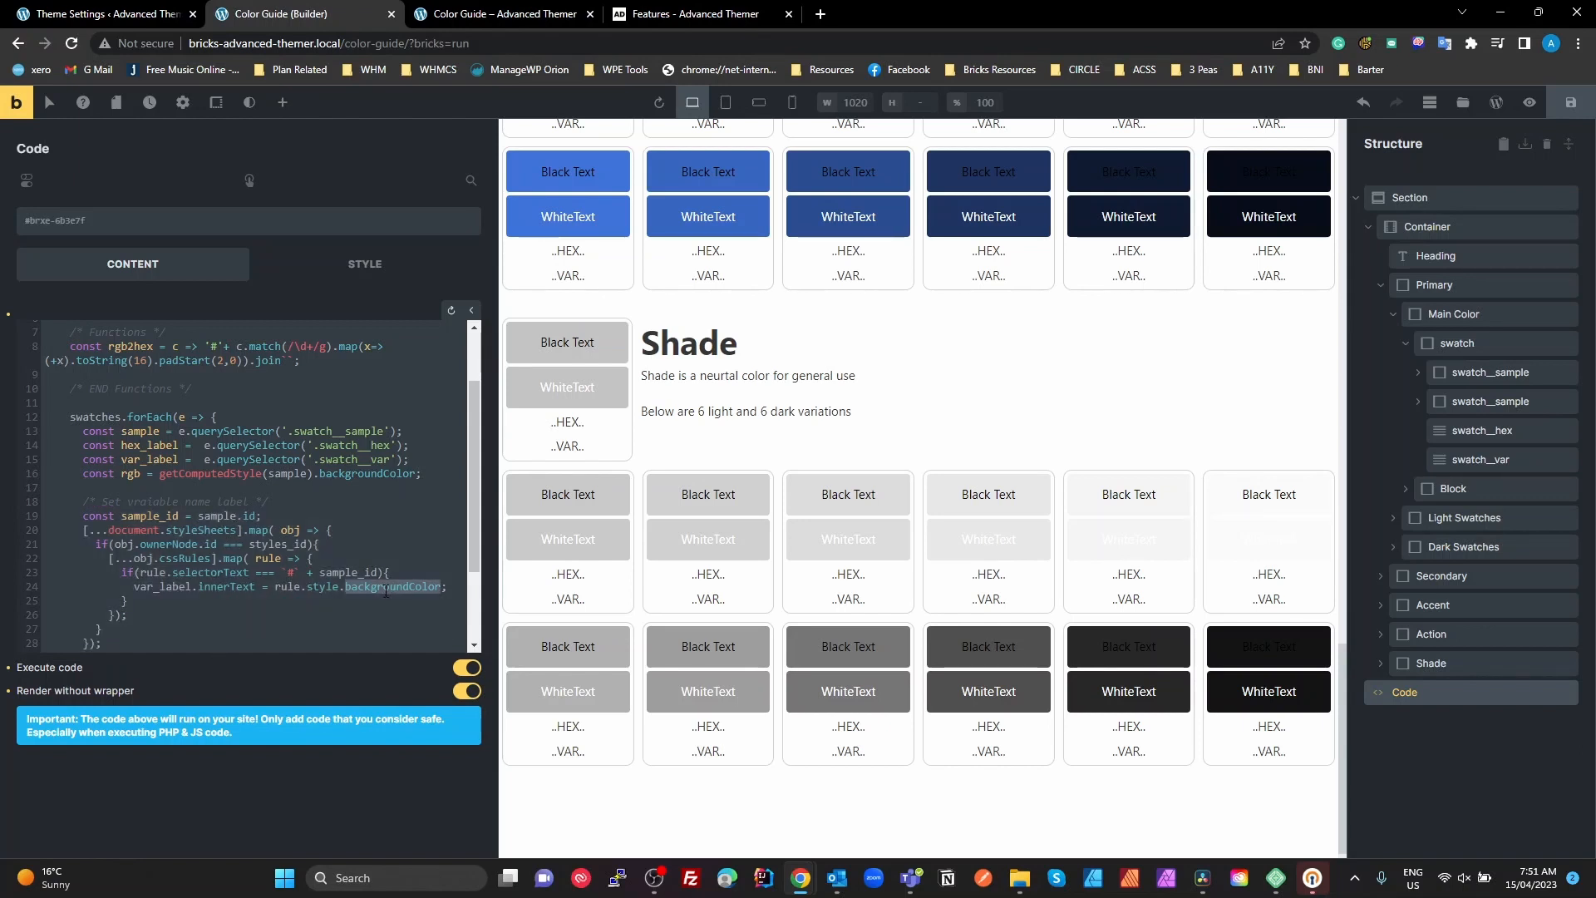
Inspect the main Primary swatch's black-text sample on the front-end Color Guide page and highlight its background-color variable
click(499, 14)
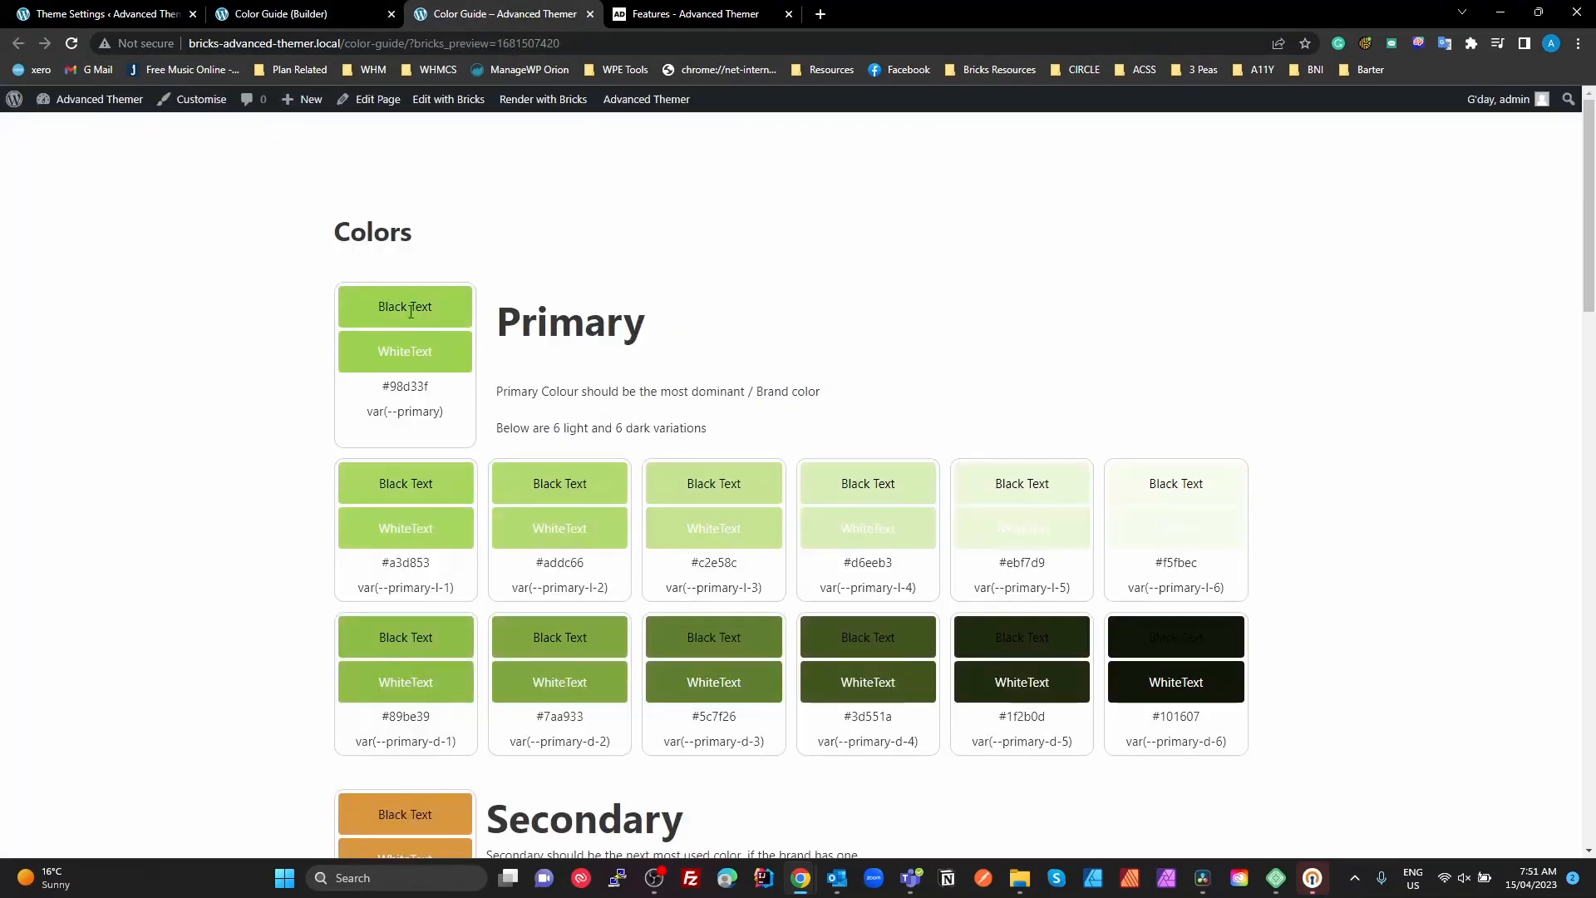
key(F12)
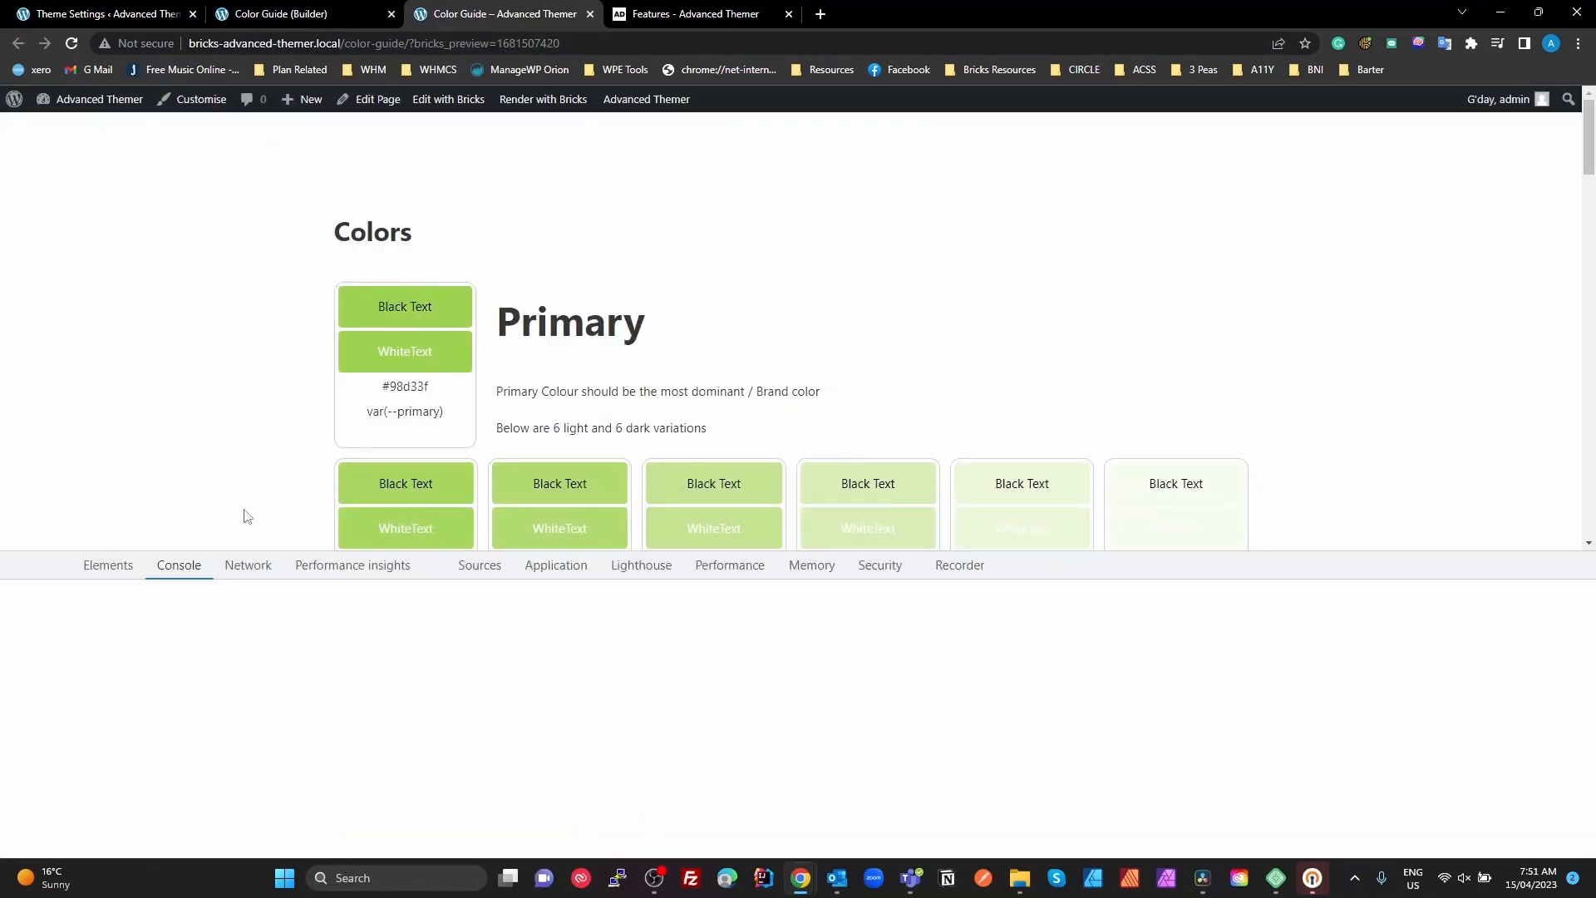
click(17, 565)
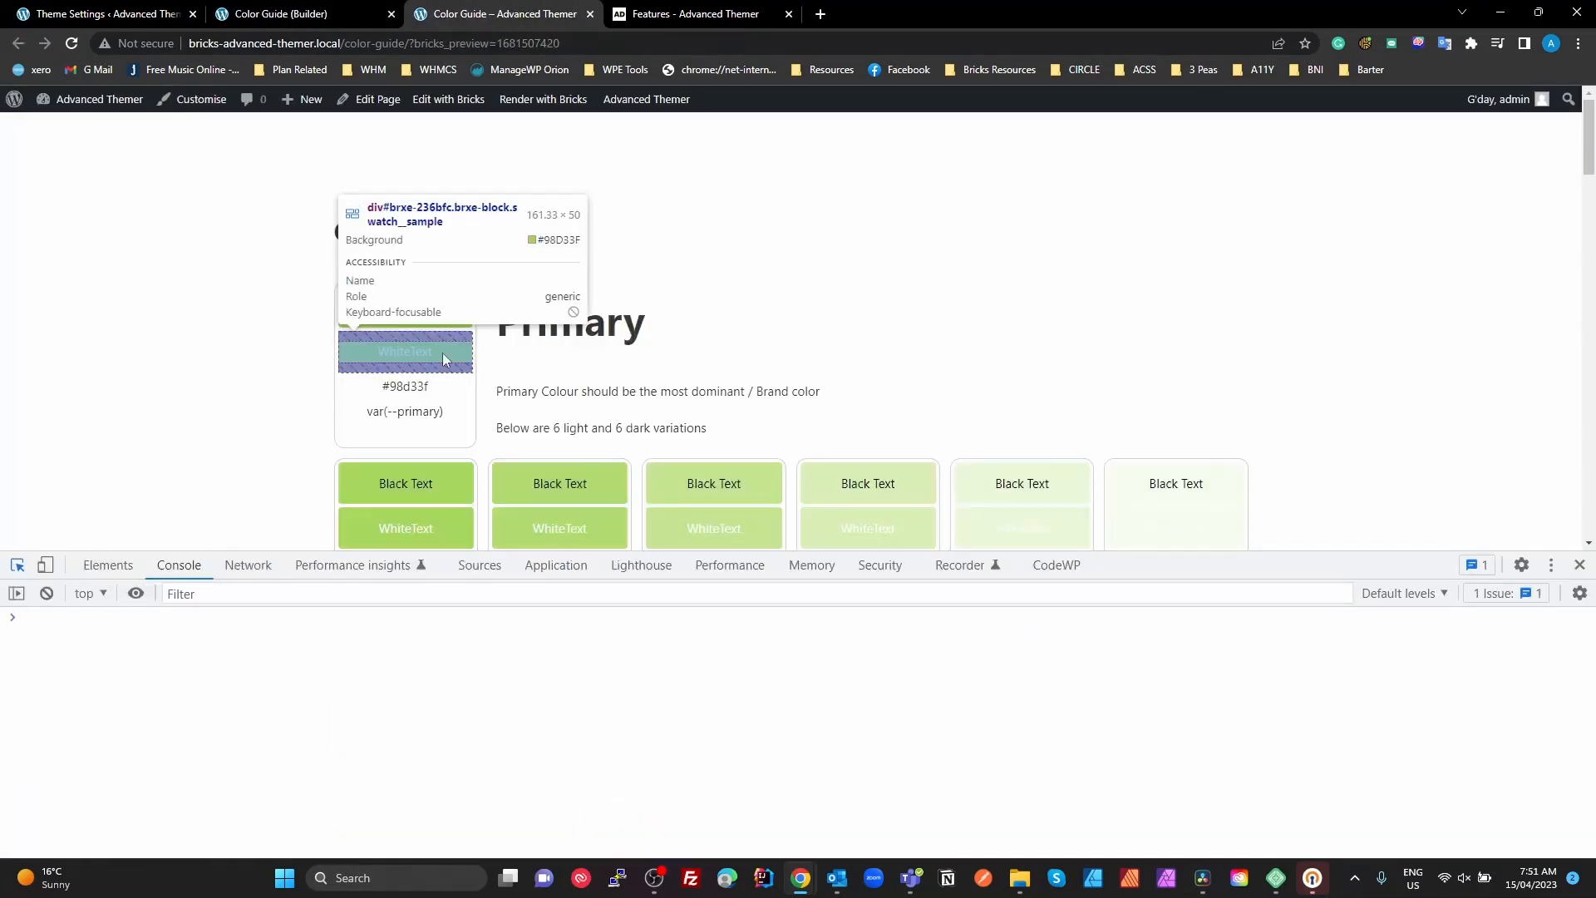
click(456, 302)
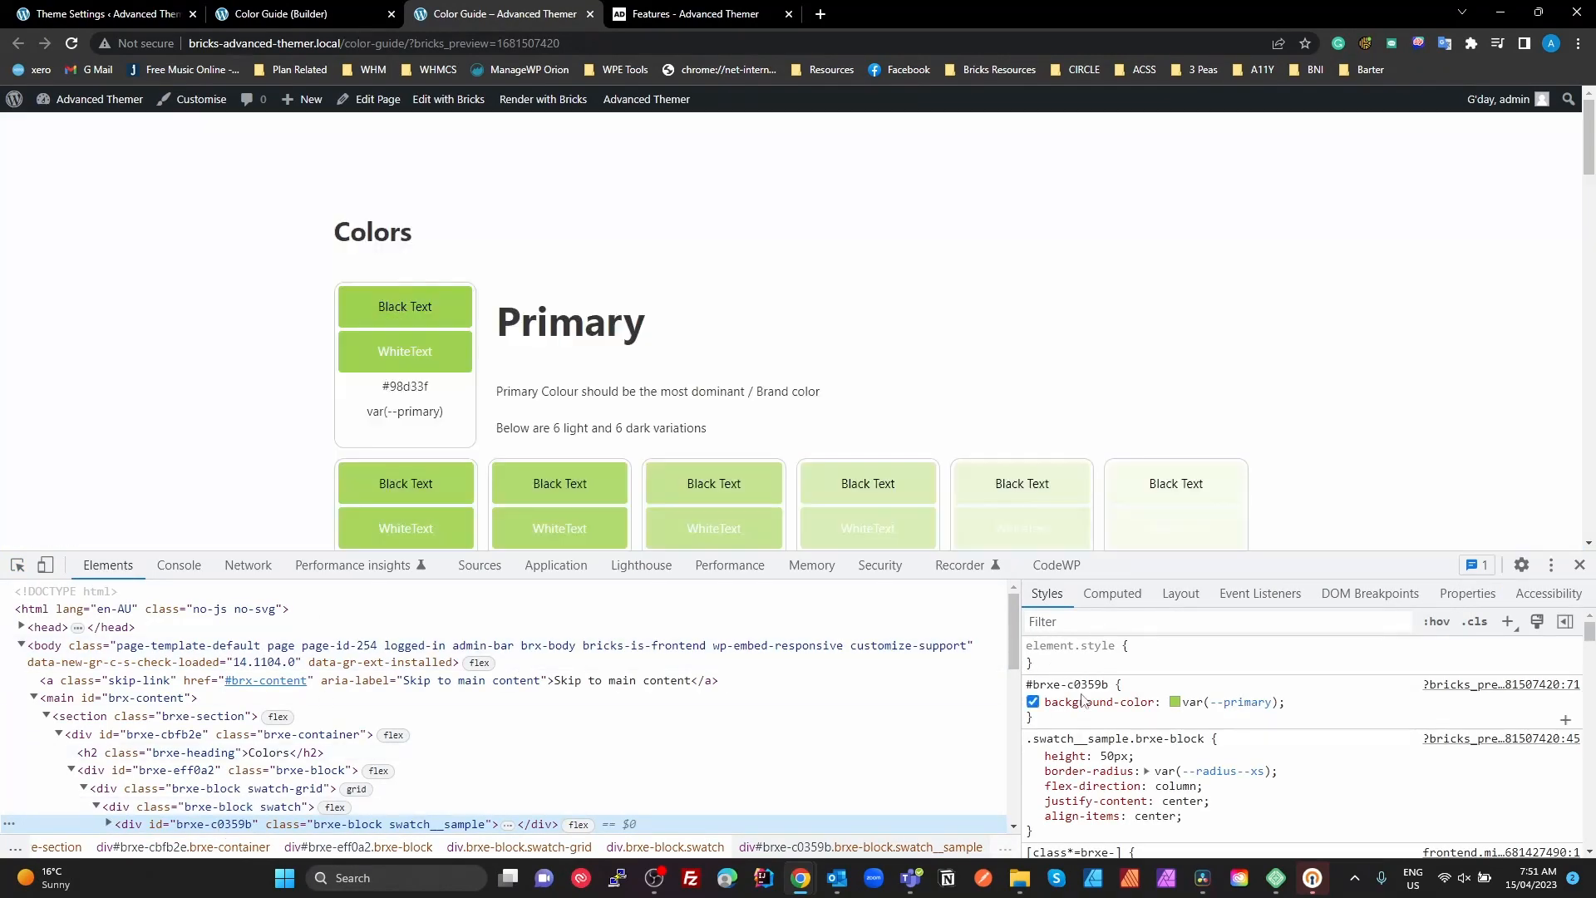
drag(1294, 704, 1188, 707)
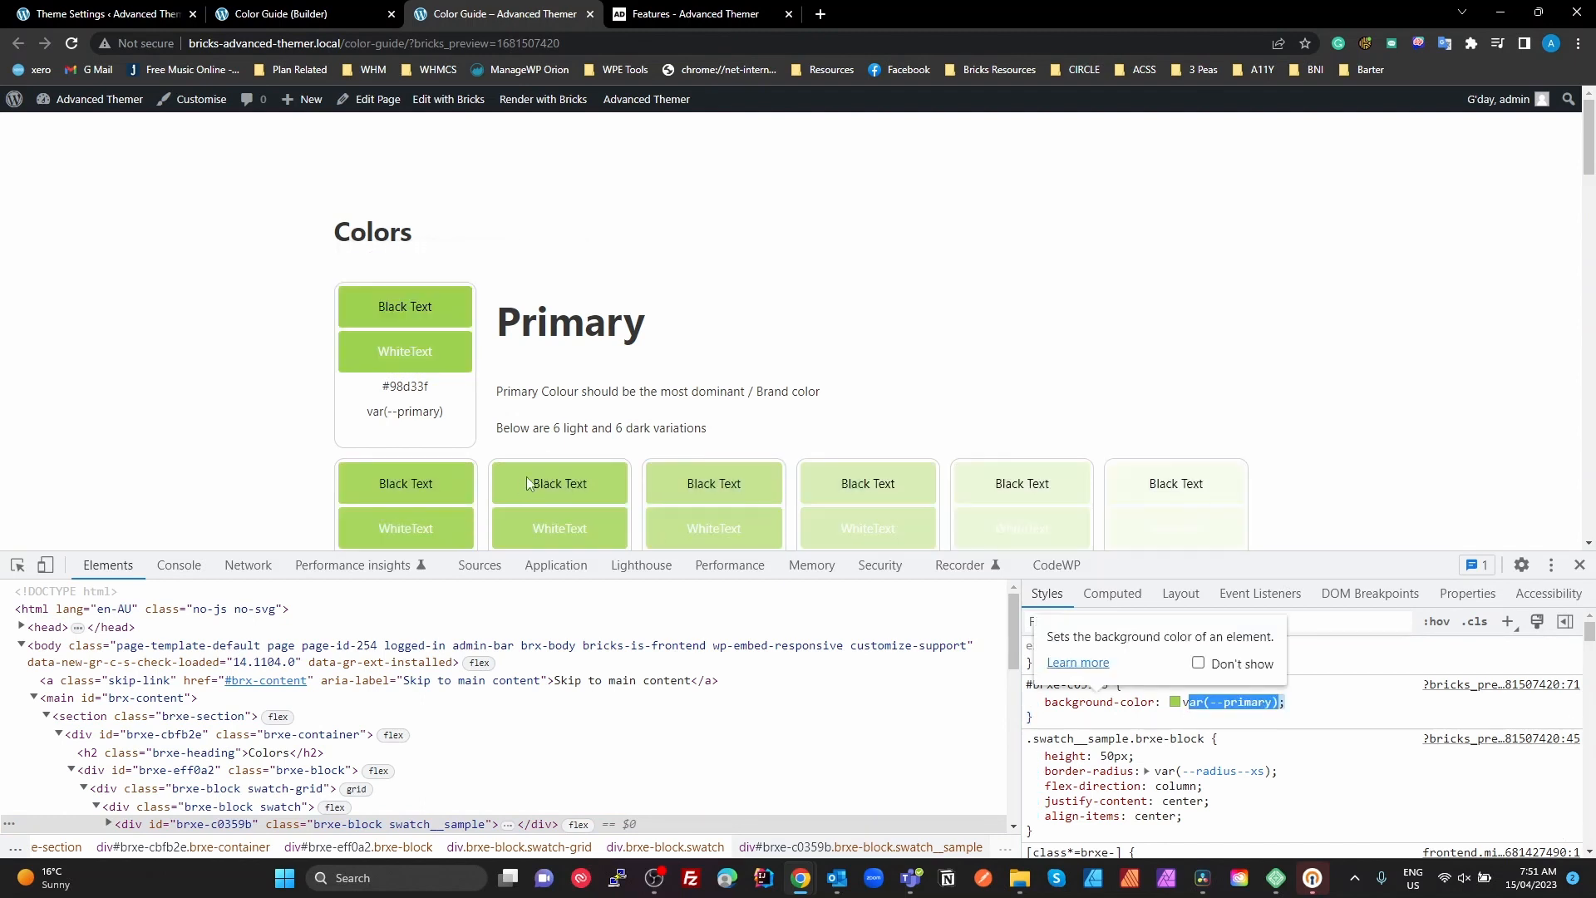
Inspect the first light Primary swatch's black-text sample and compare its background-color variable with the variable label under the swatch
click(17, 567)
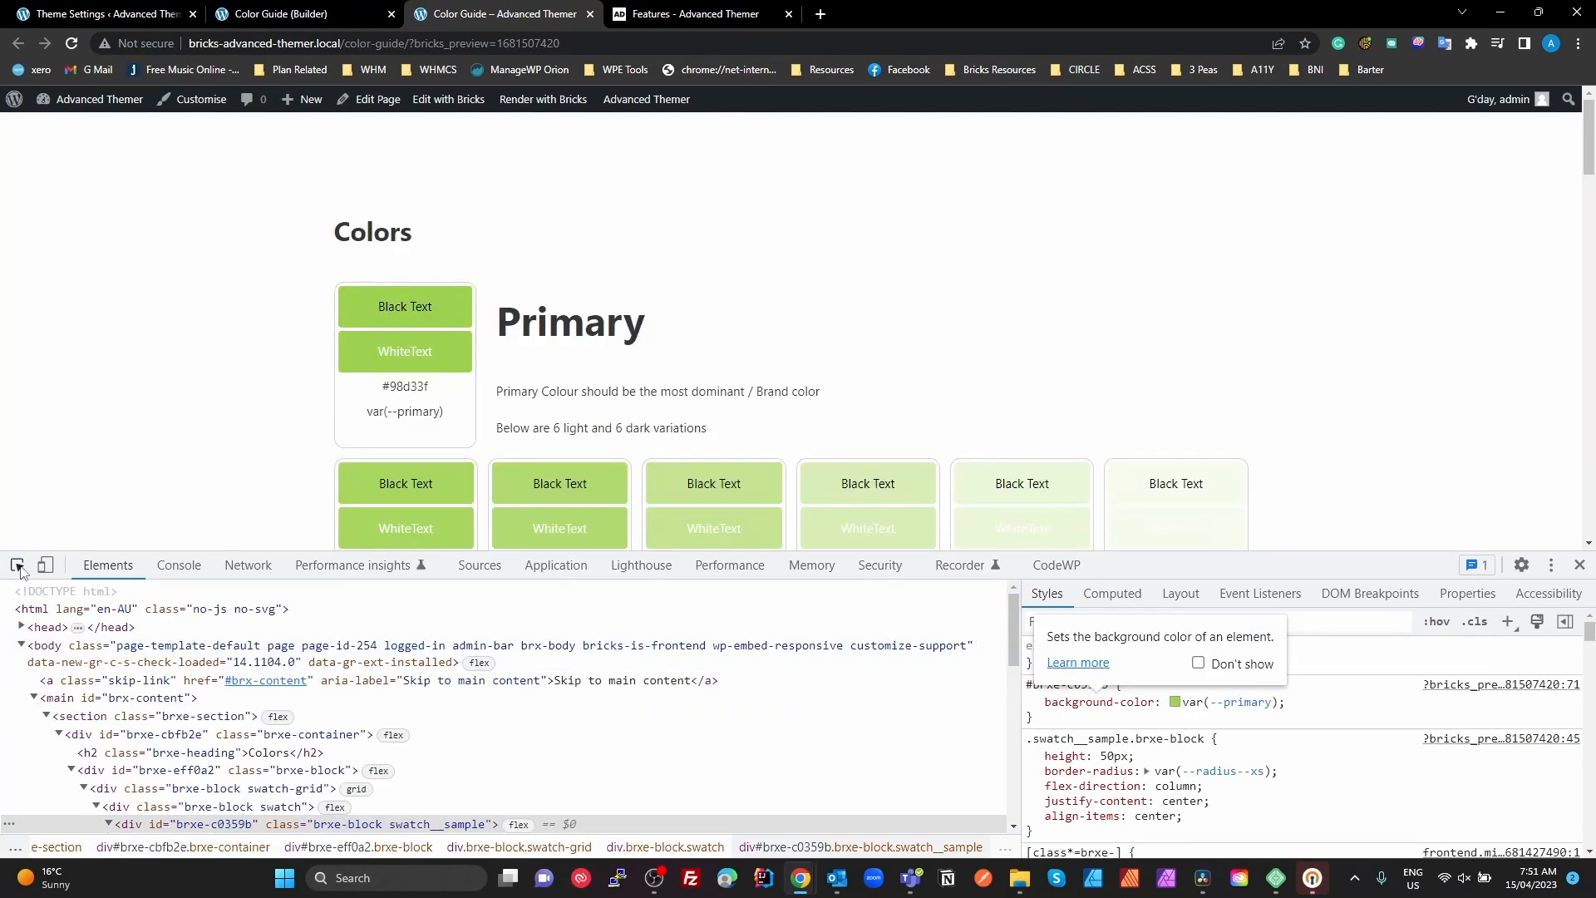
click(17, 565)
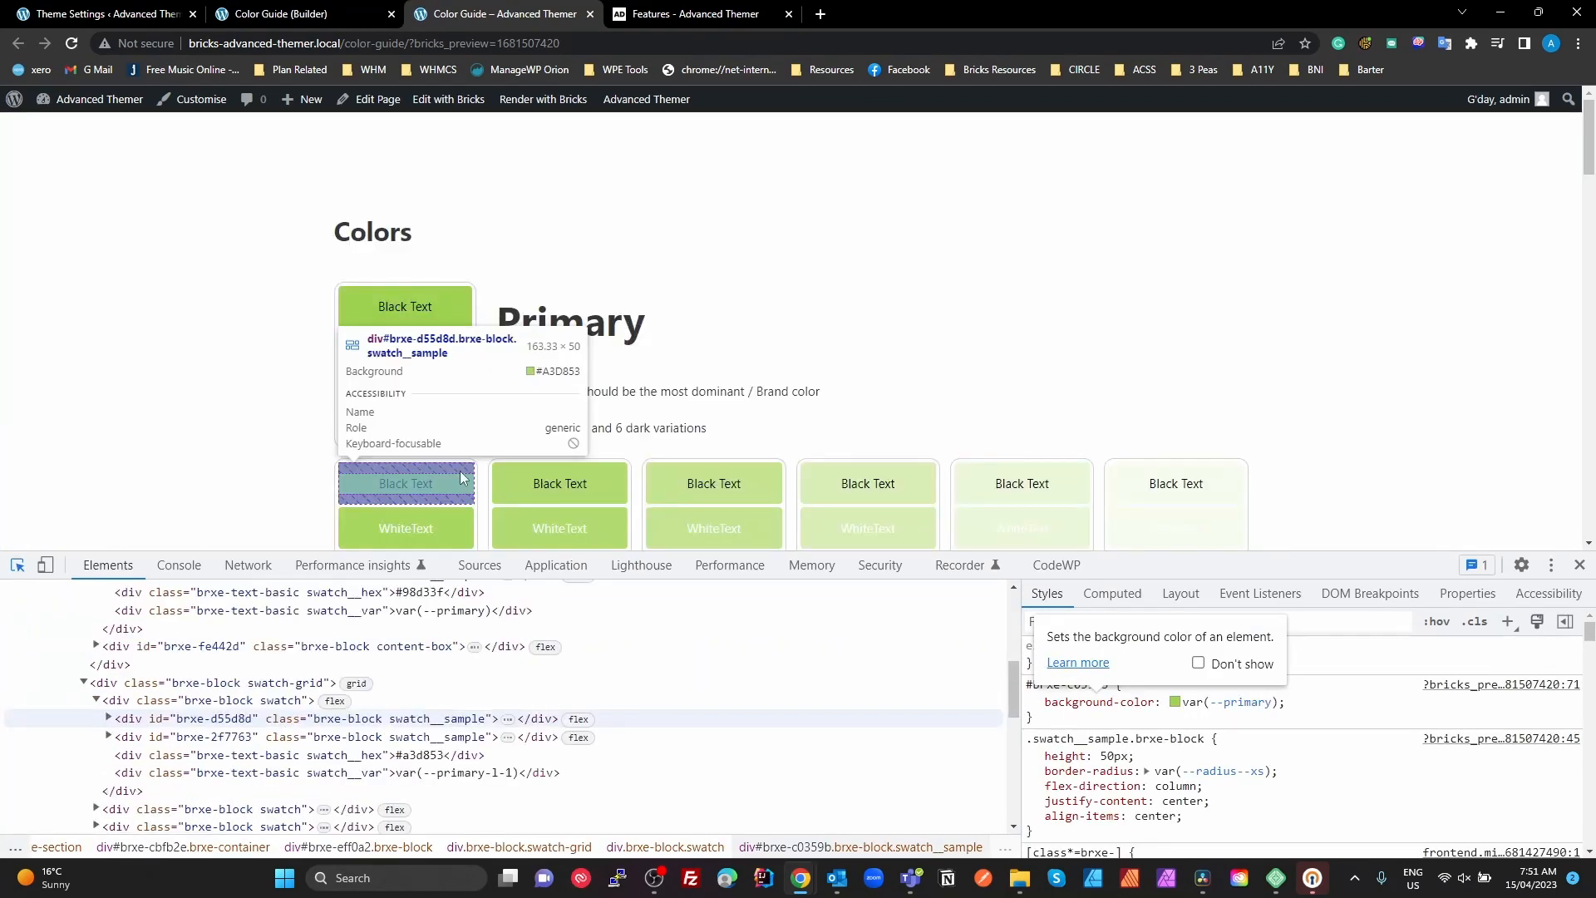
click(463, 475)
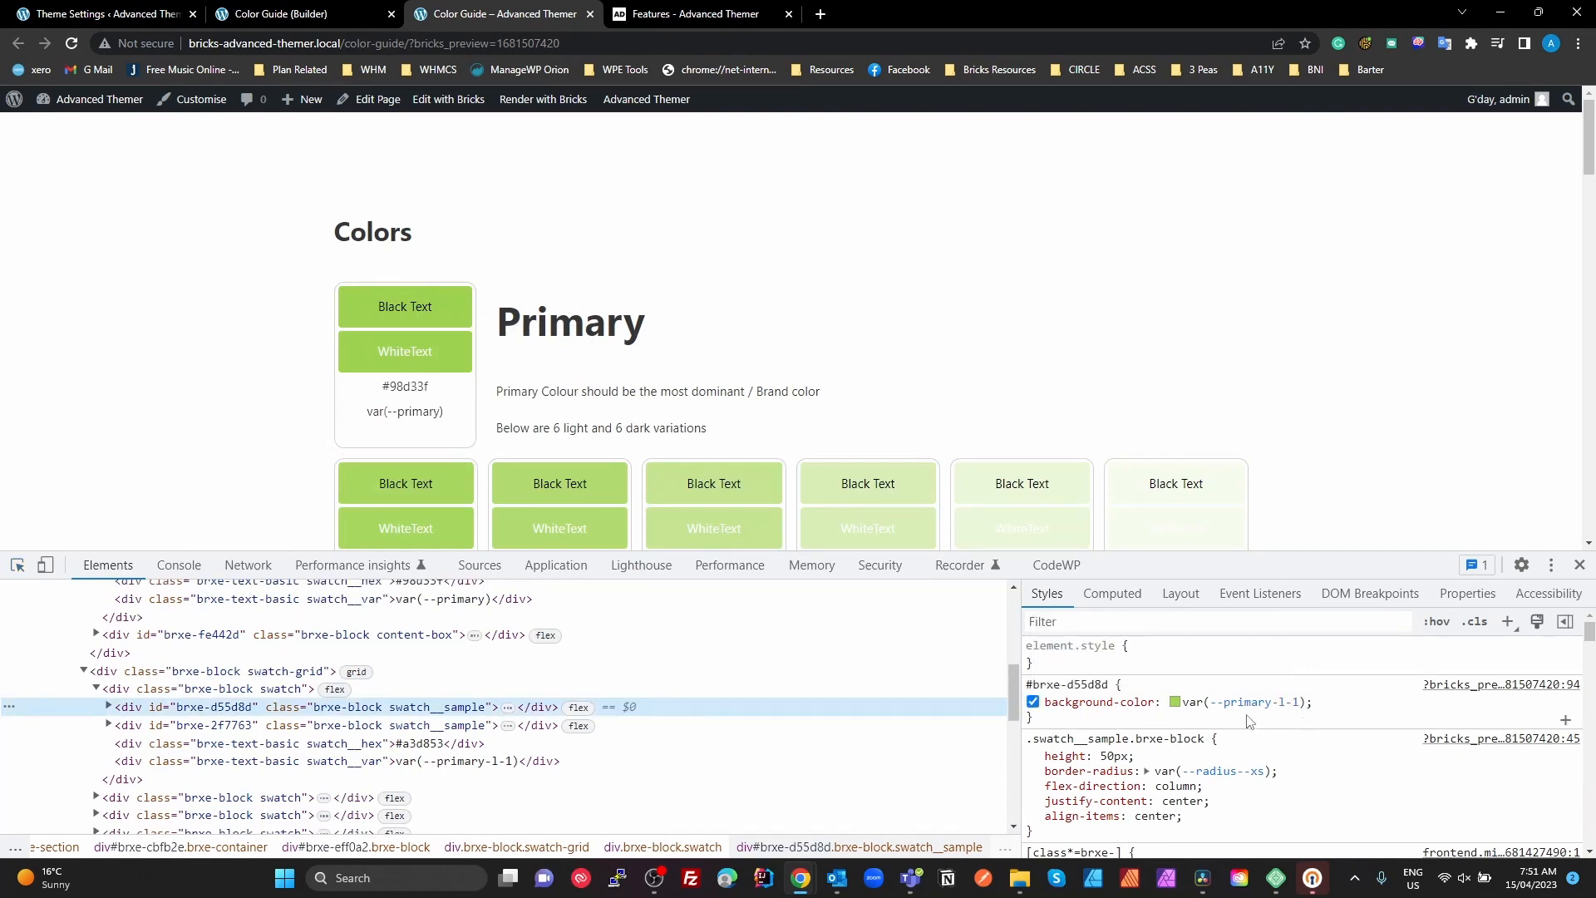
drag(1319, 705, 1210, 703)
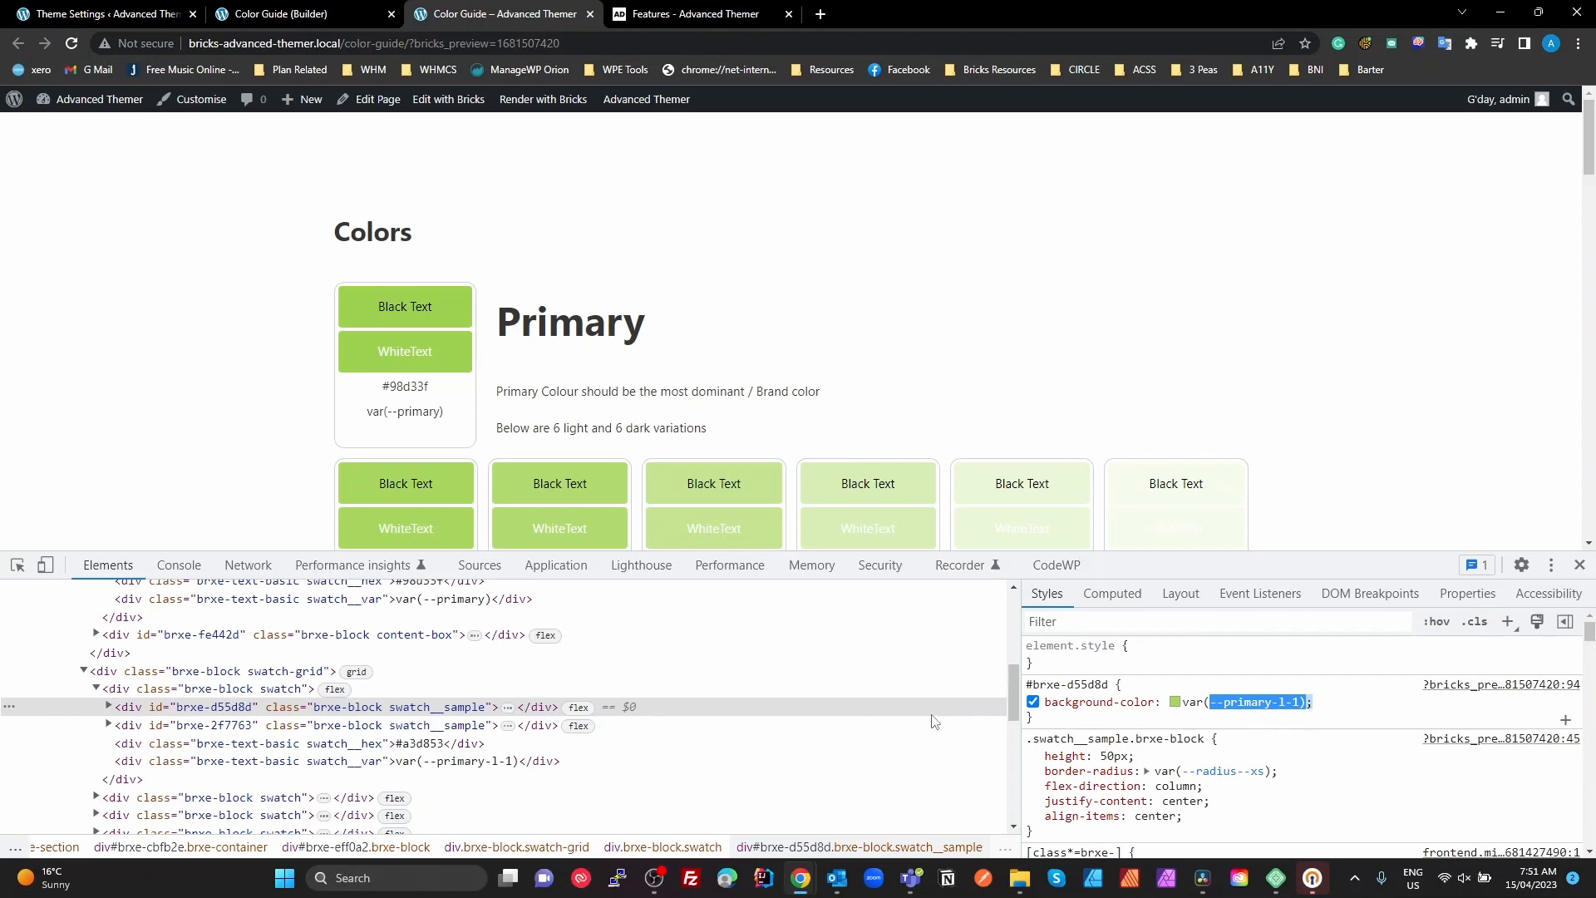
scroll(432, 414, down, 2)
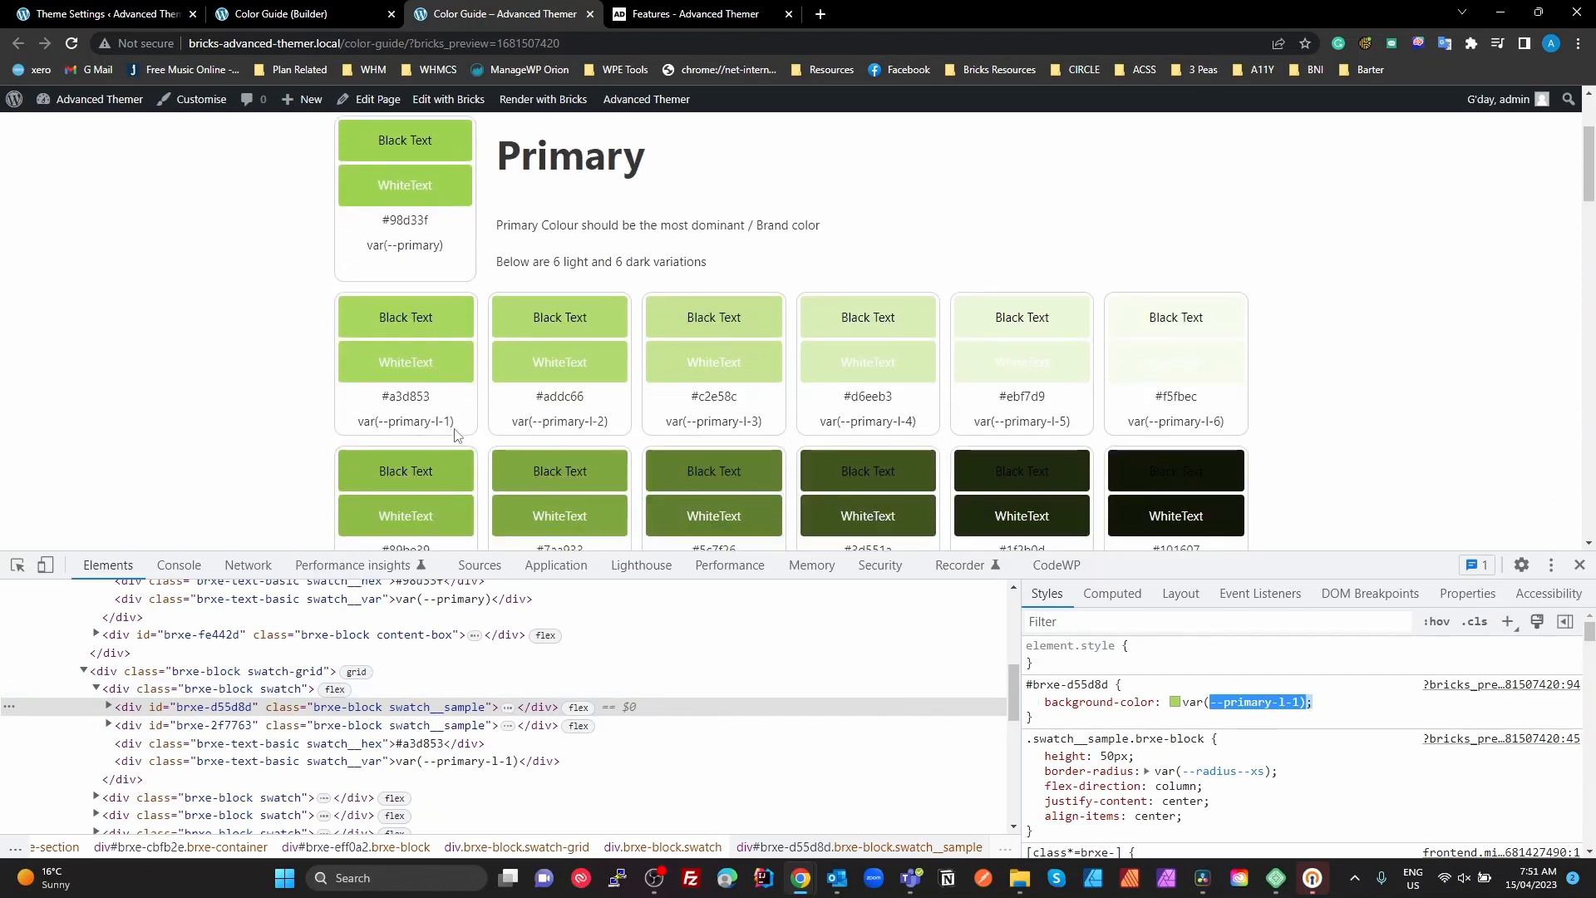
drag(456, 434, 350, 439)
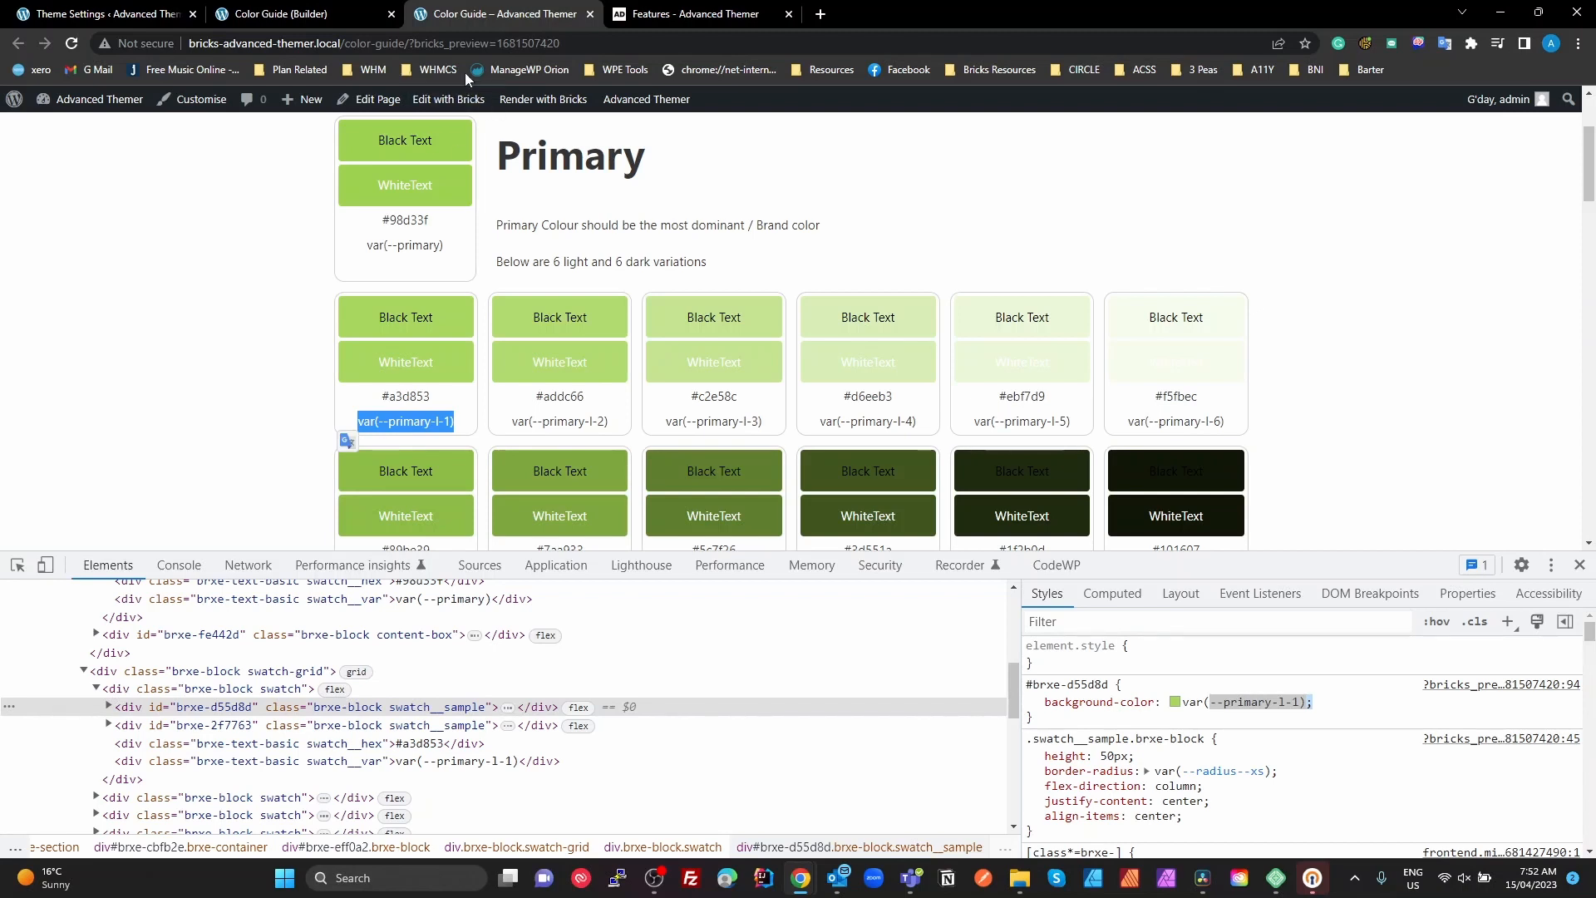
Return to the builder and highlight the script block that sets the variable name label
click(292, 15)
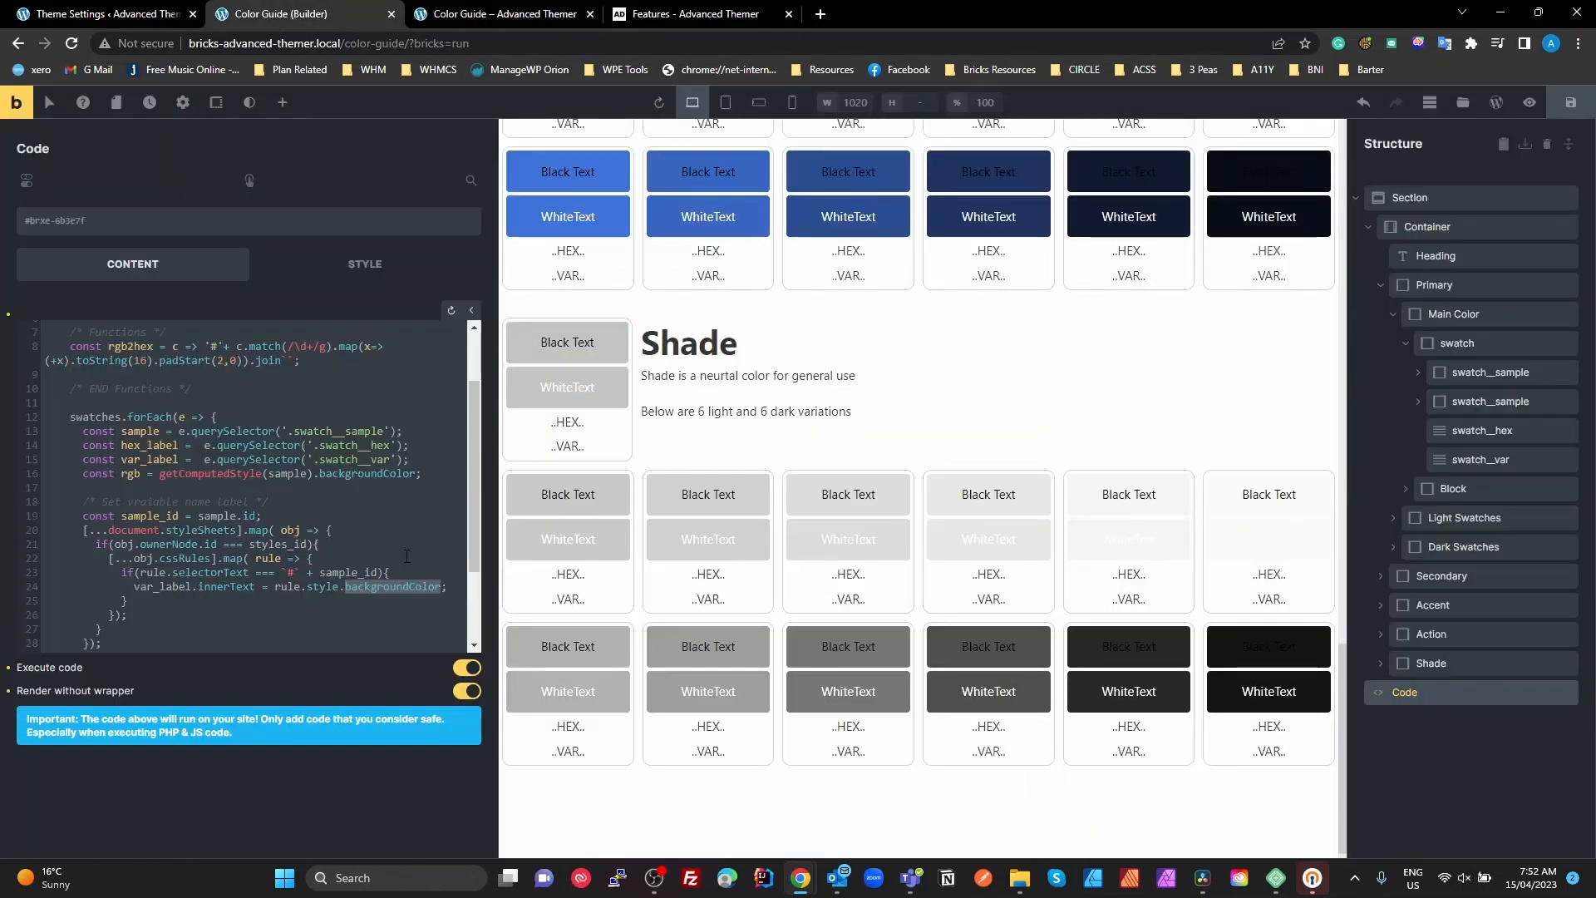
drag(77, 515, 125, 630)
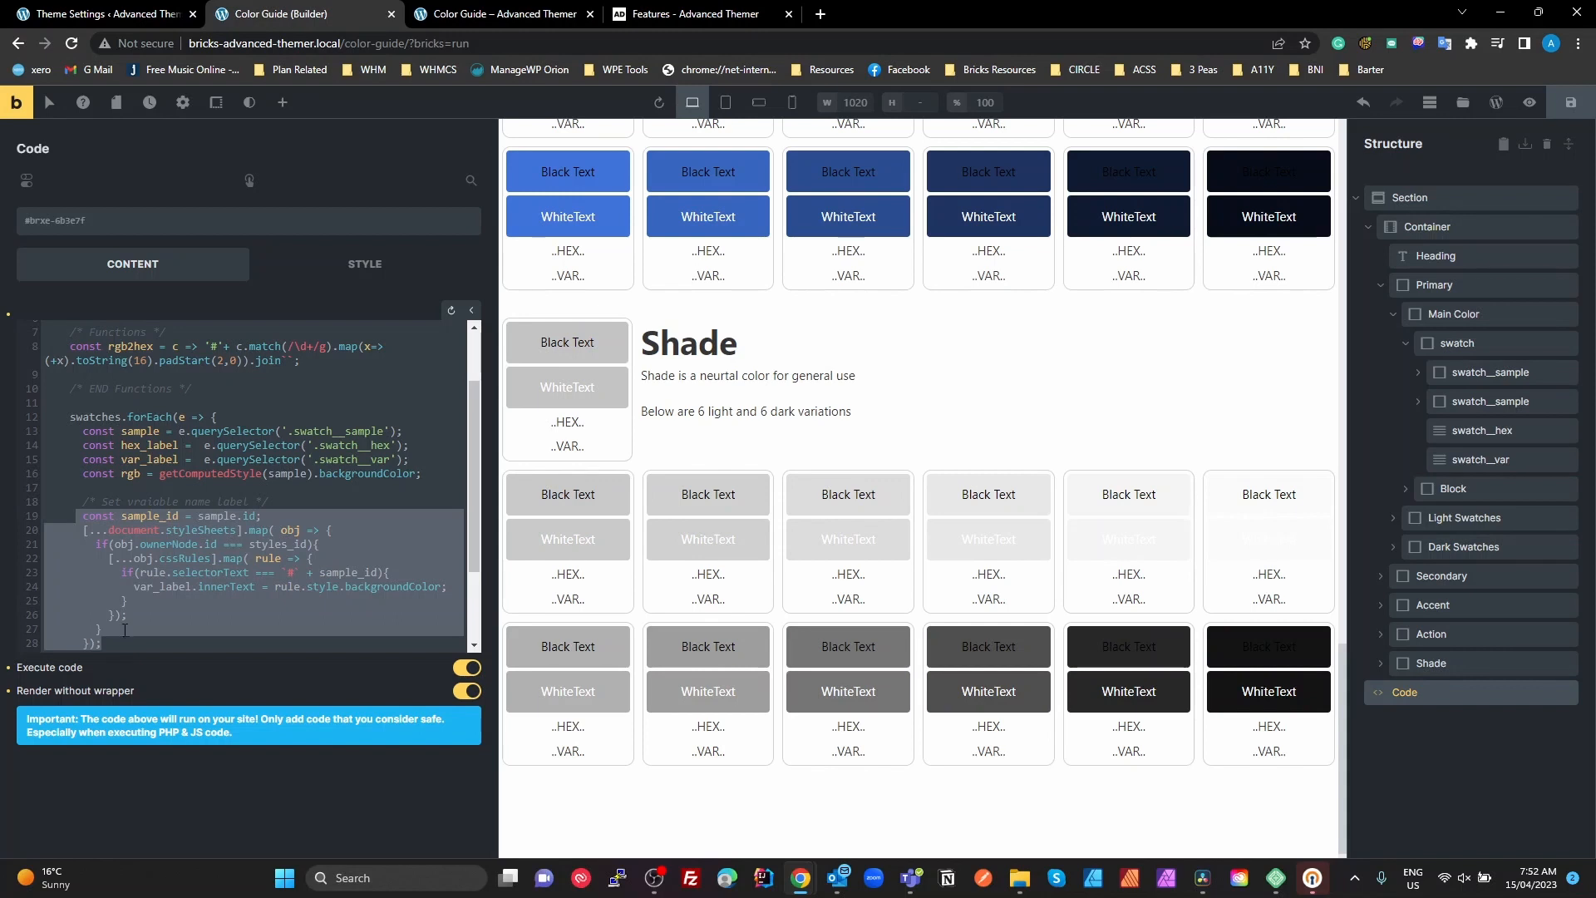
click(222, 574)
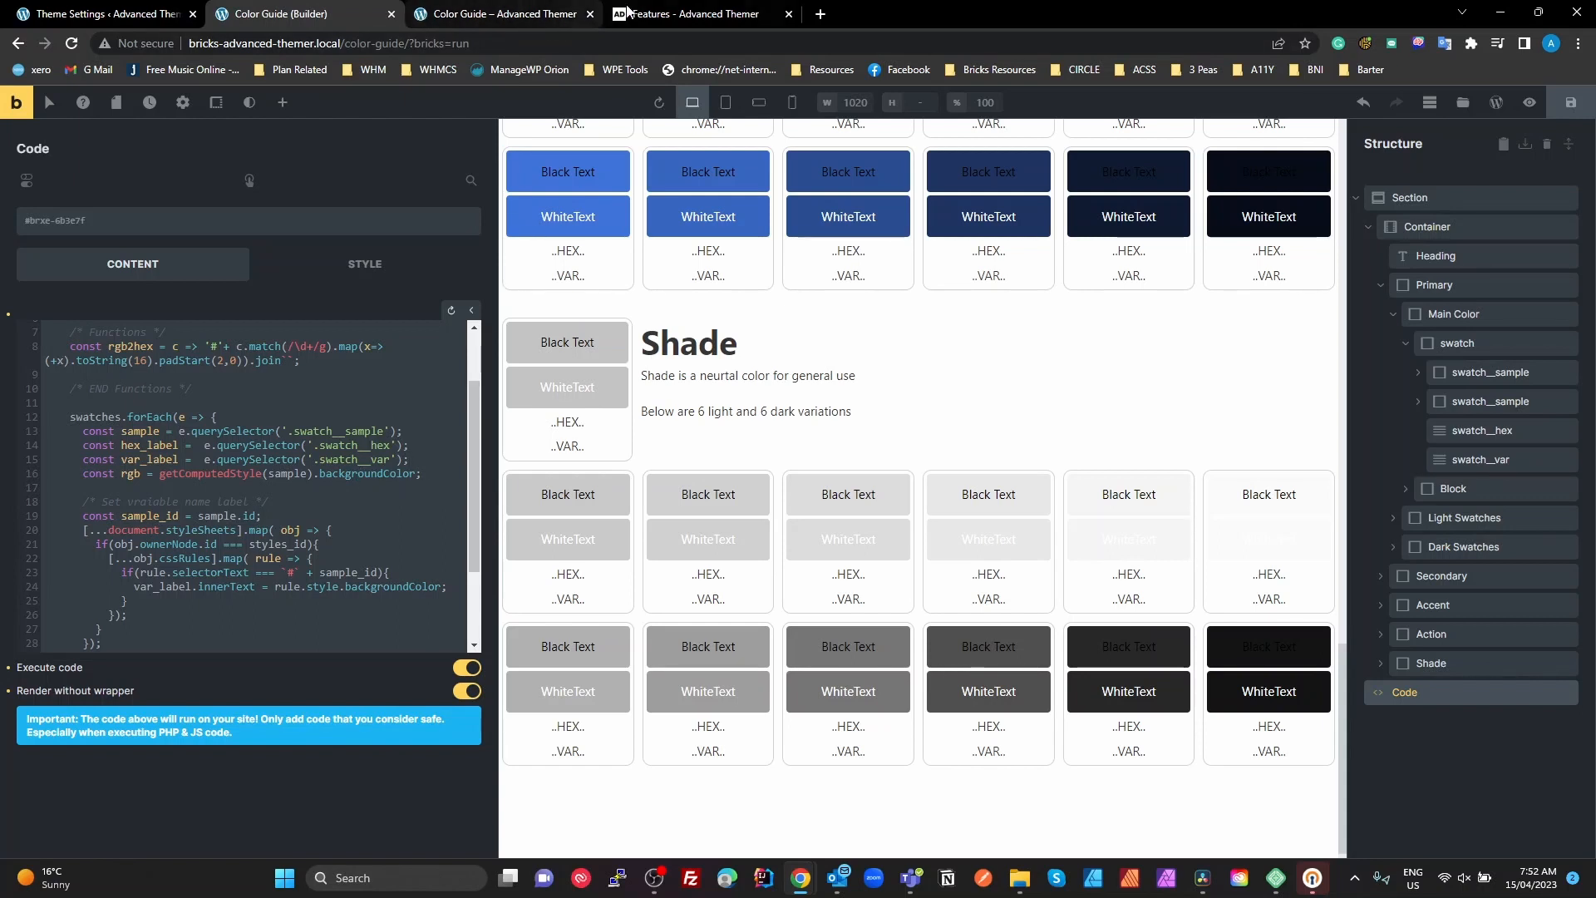
Check the main Primary swatch's hex label on the front-end page and close the developer tools
click(540, 13)
double_click(401, 221)
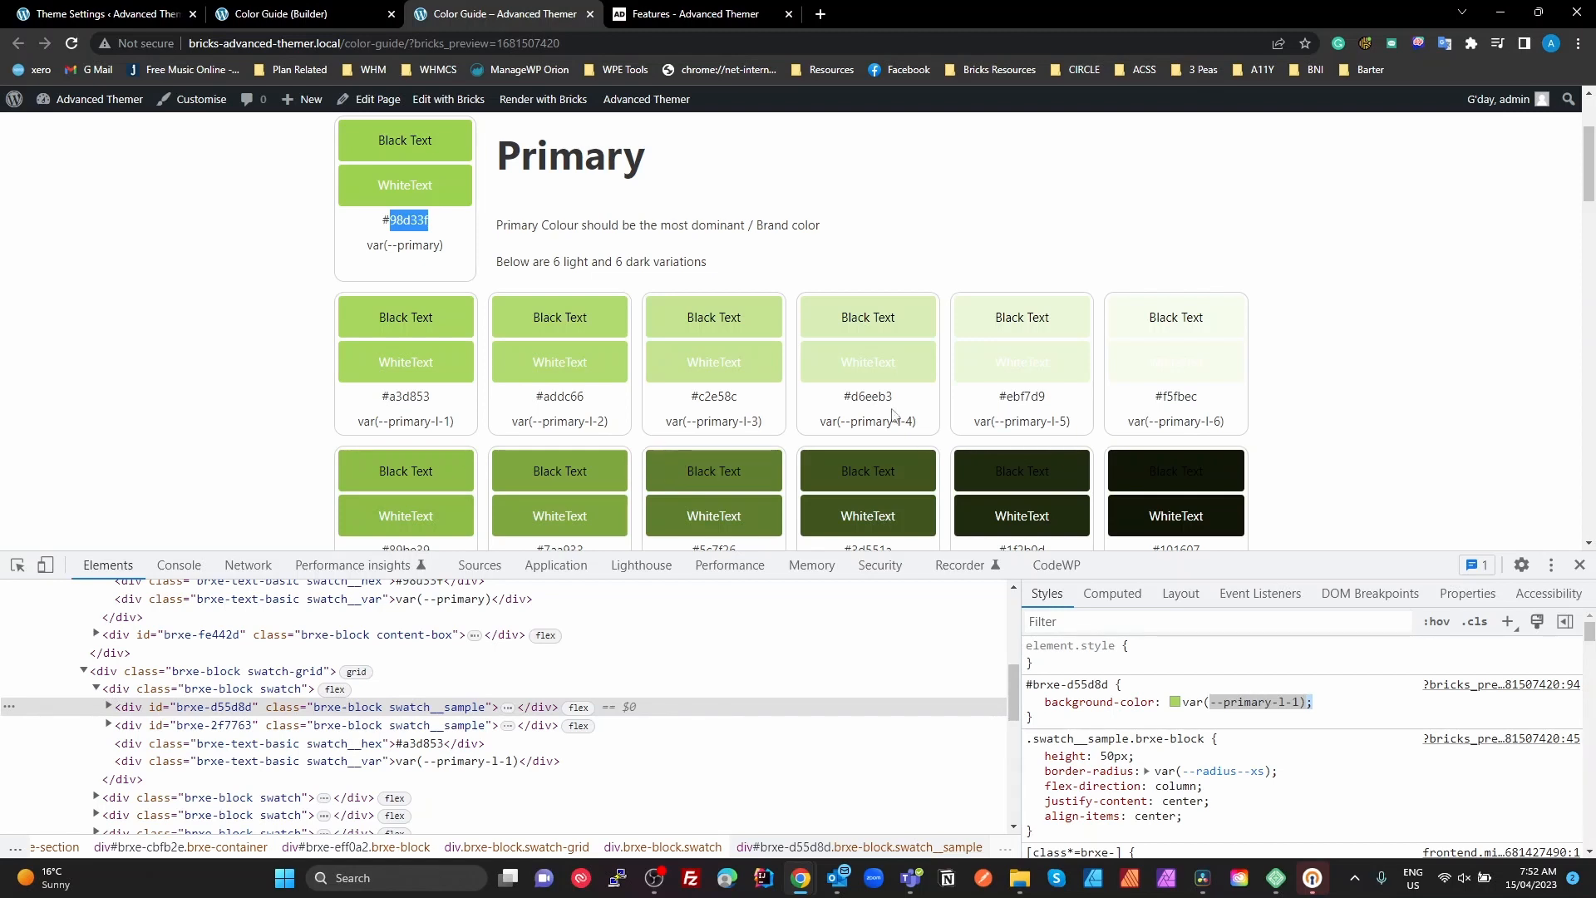
click(1579, 592)
Review the swatch sections in the builder and open the background colour palette of the main Primary swatch's black-text sample
click(327, 13)
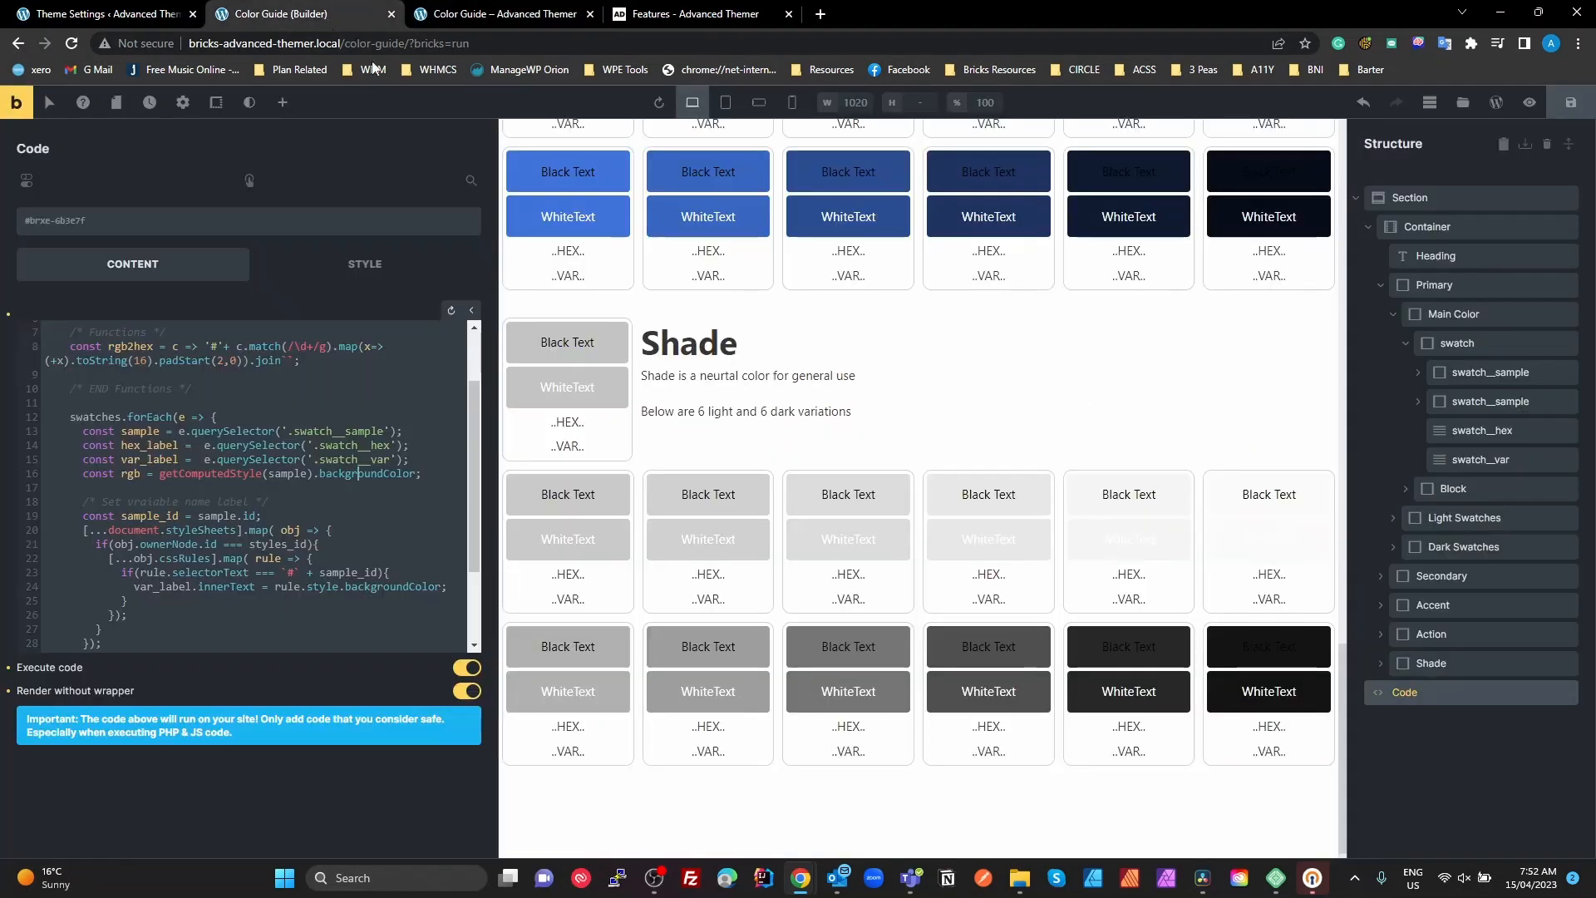
scroll(672, 401, up, 15)
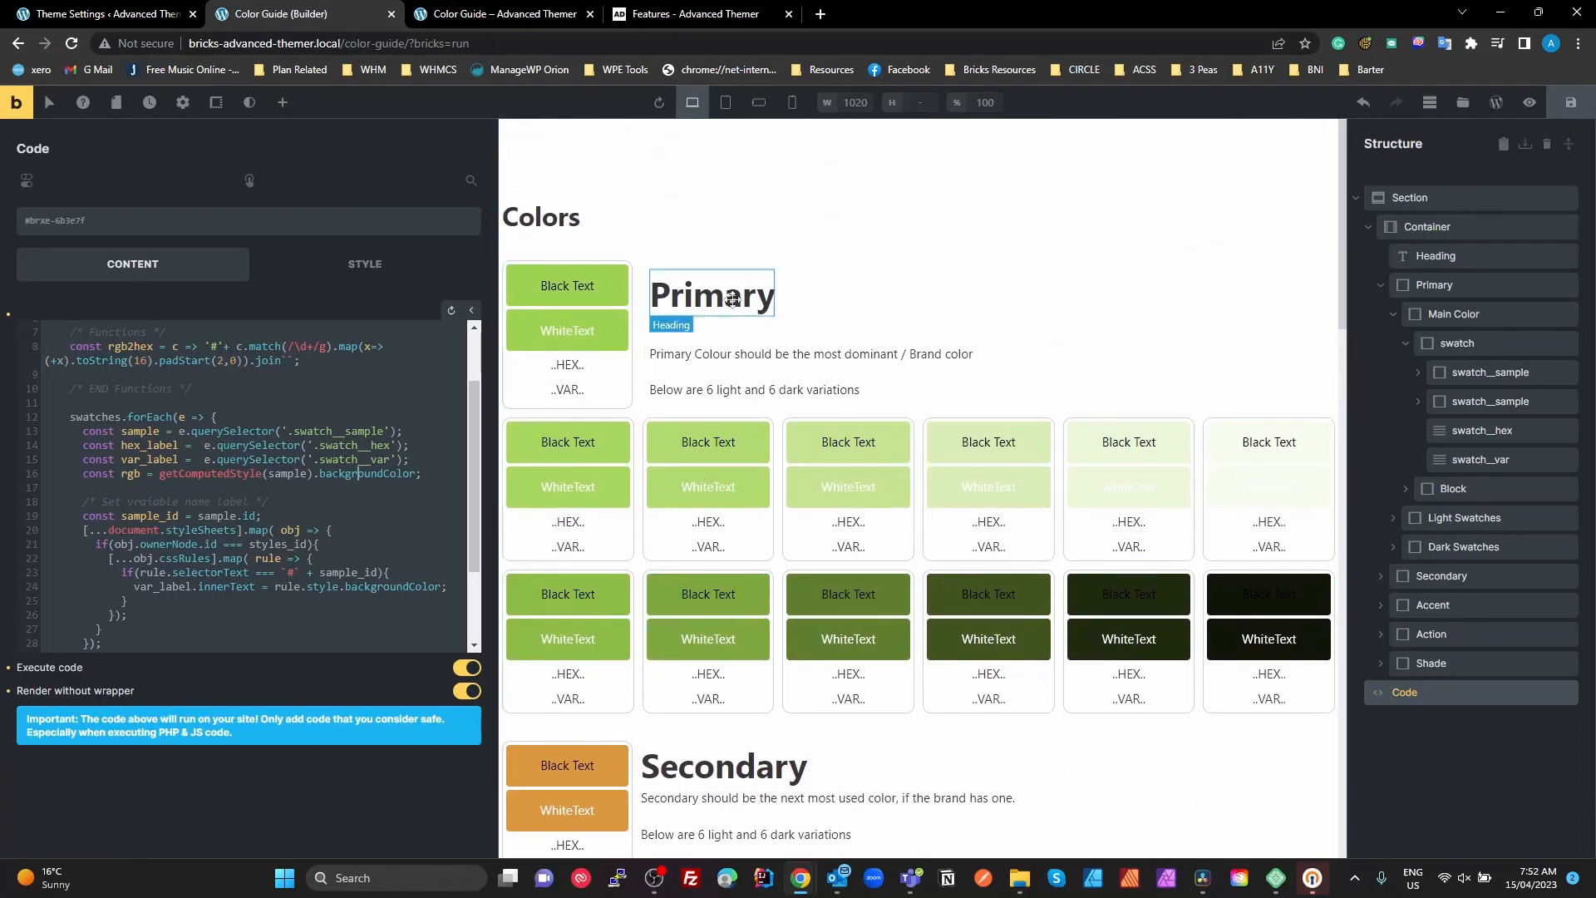
scroll(931, 624, down, 2)
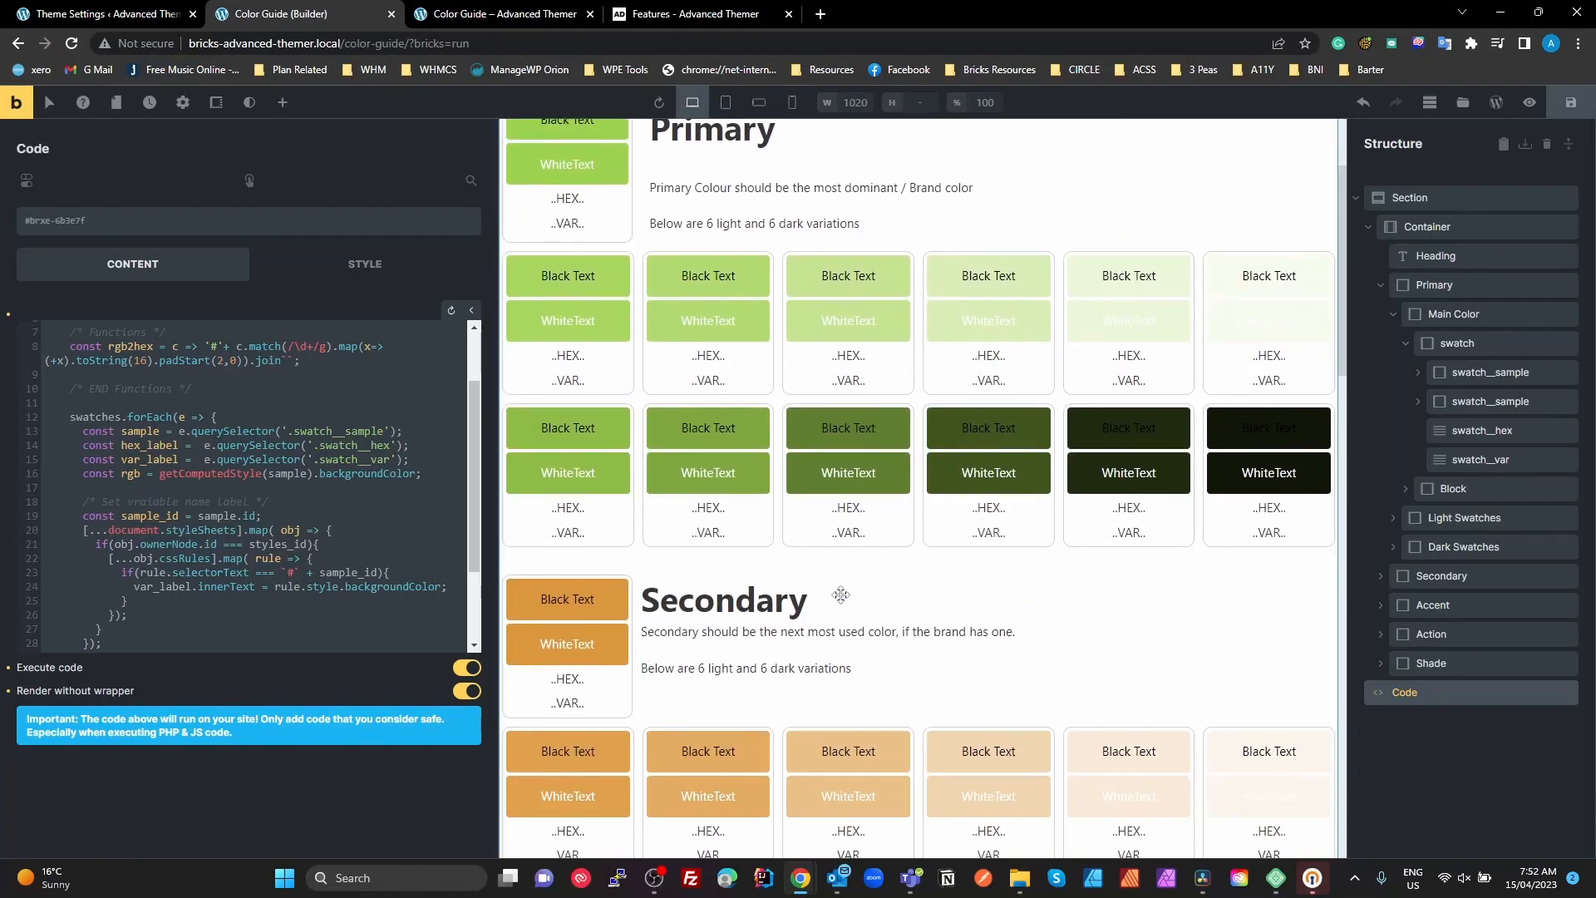
scroll(842, 731, down, 15)
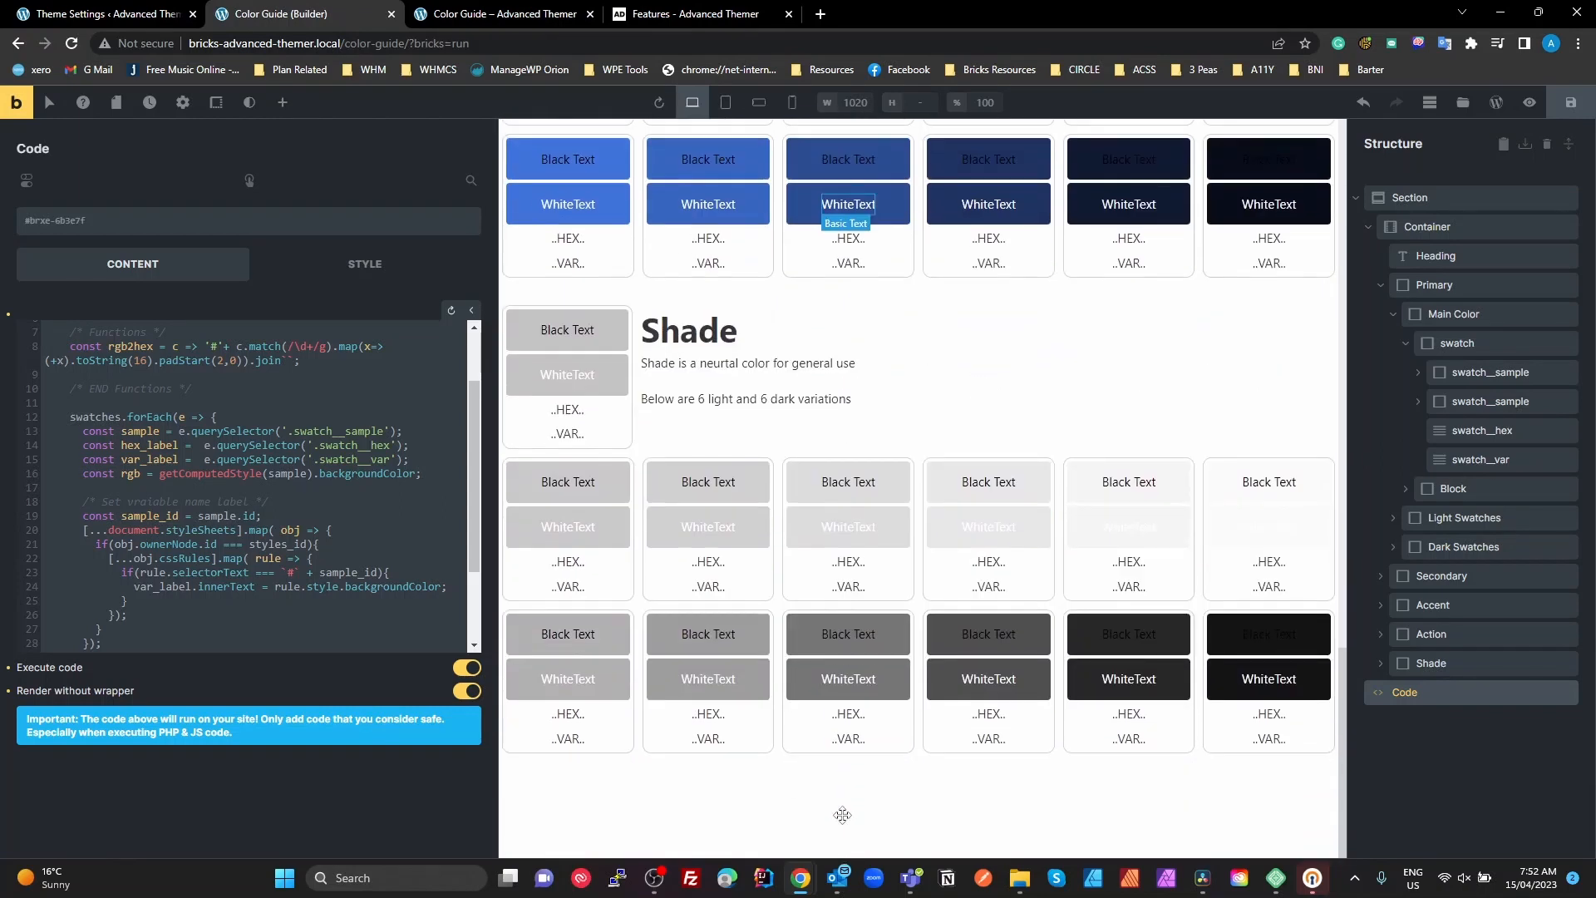
scroll(842, 815, up, 4)
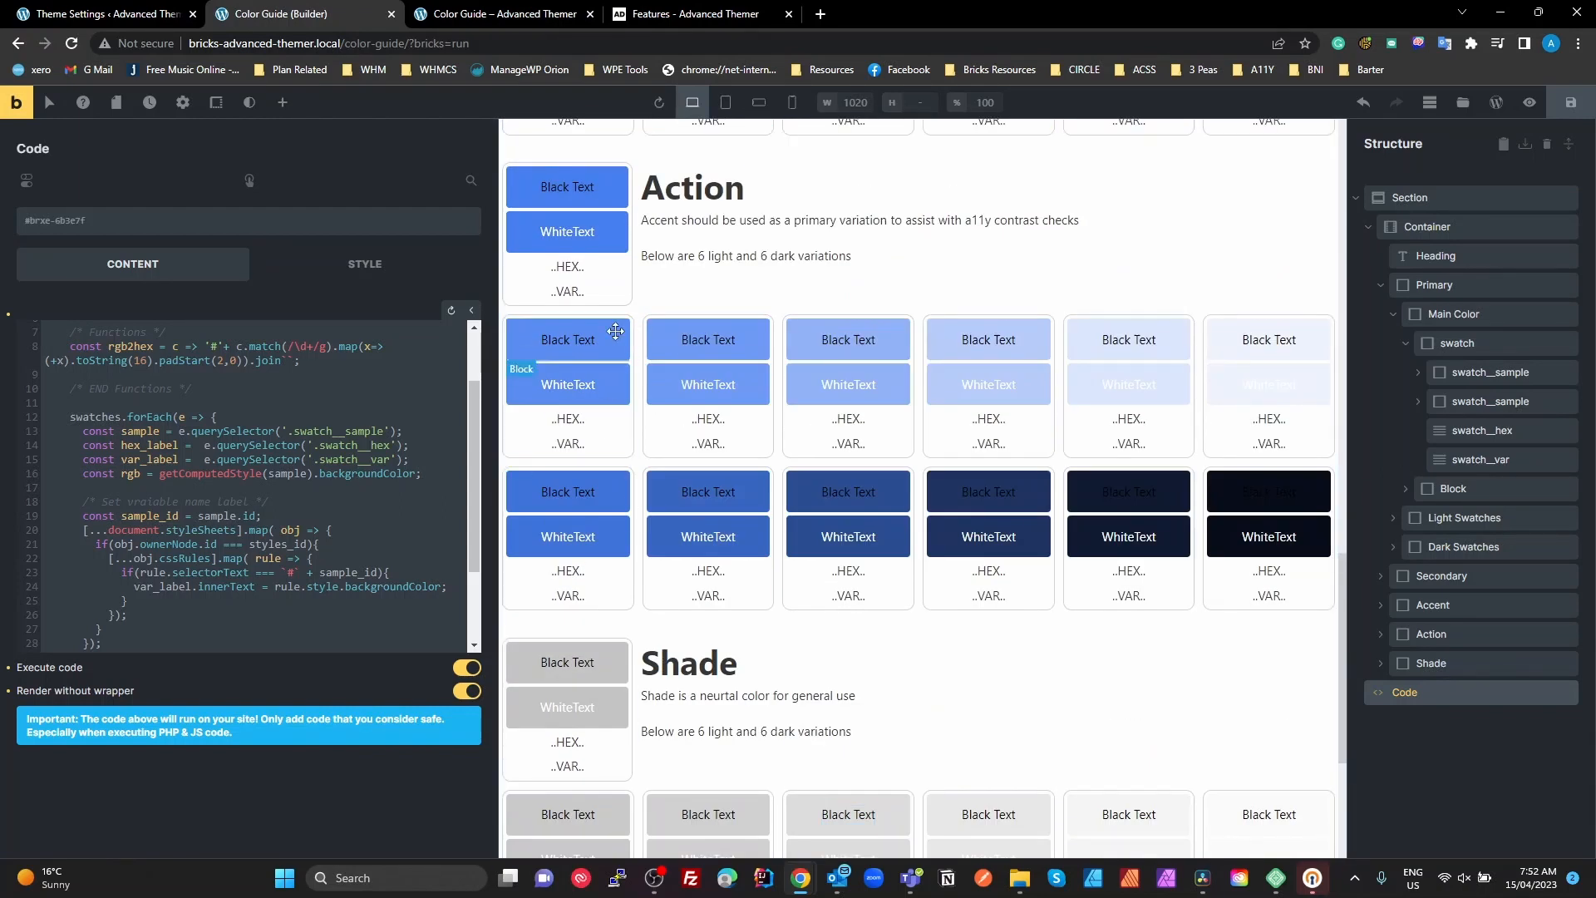
scroll(615, 416, up, 15)
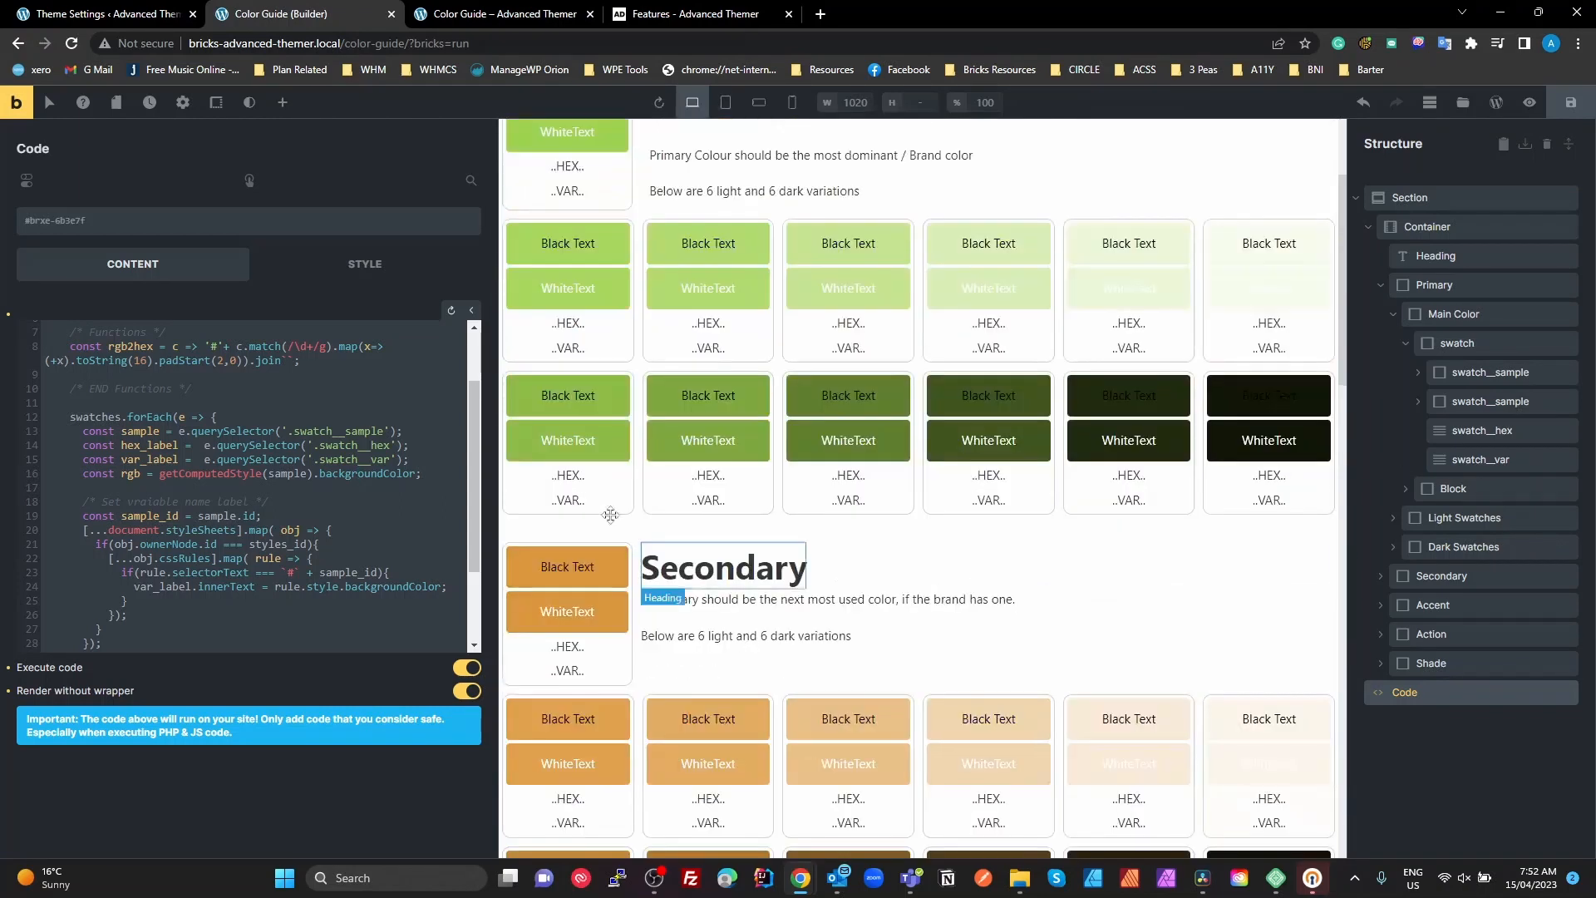
scroll(610, 514, up, 2)
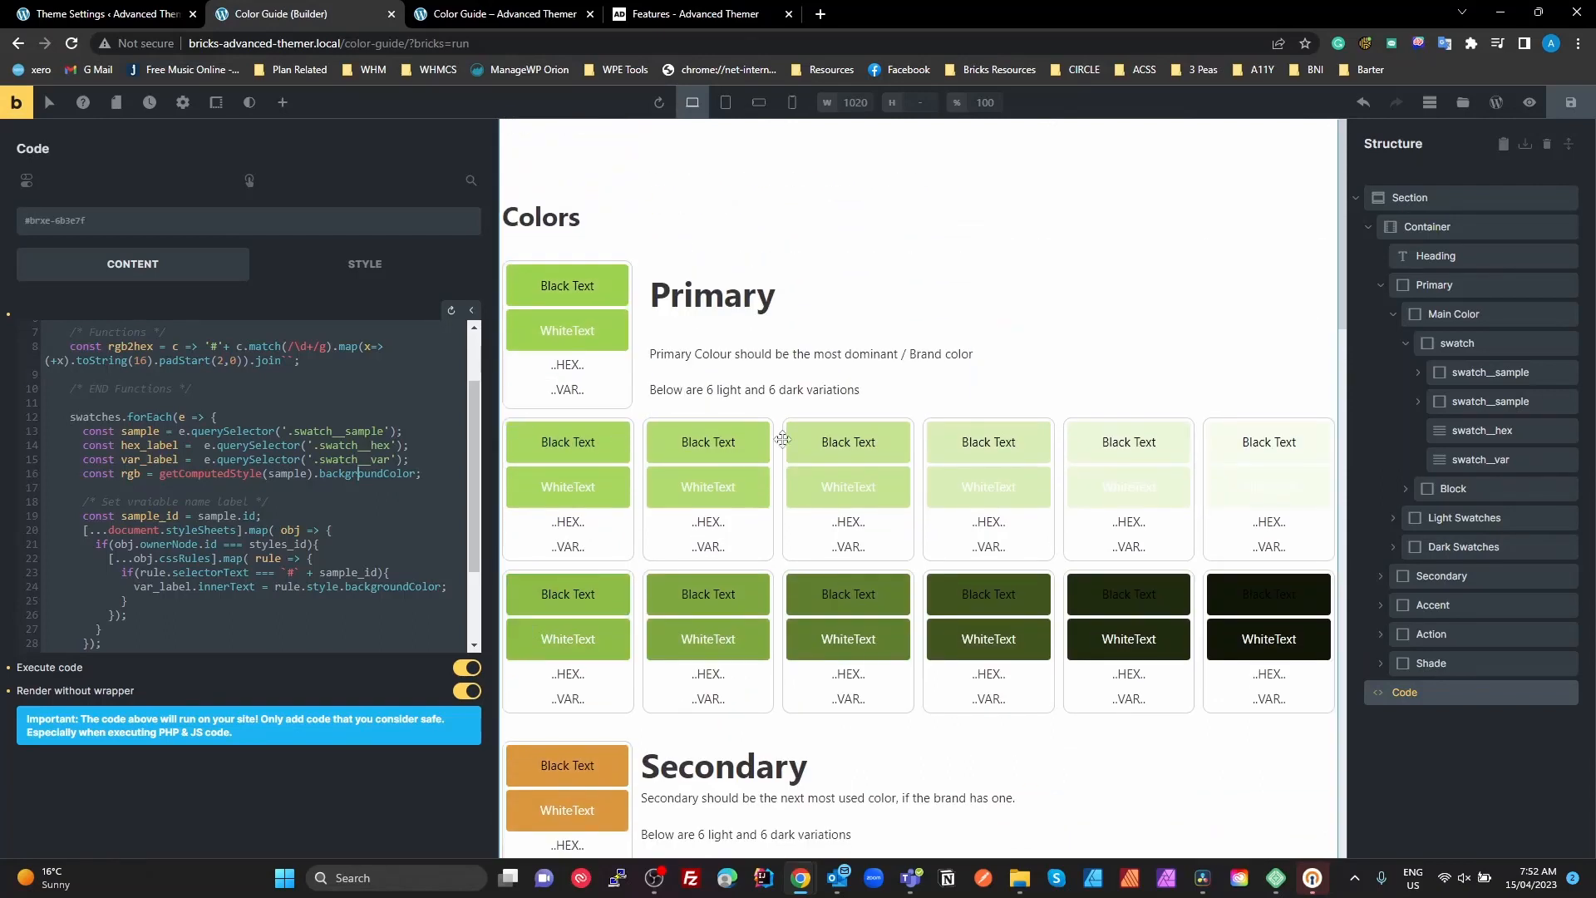
click(618, 273)
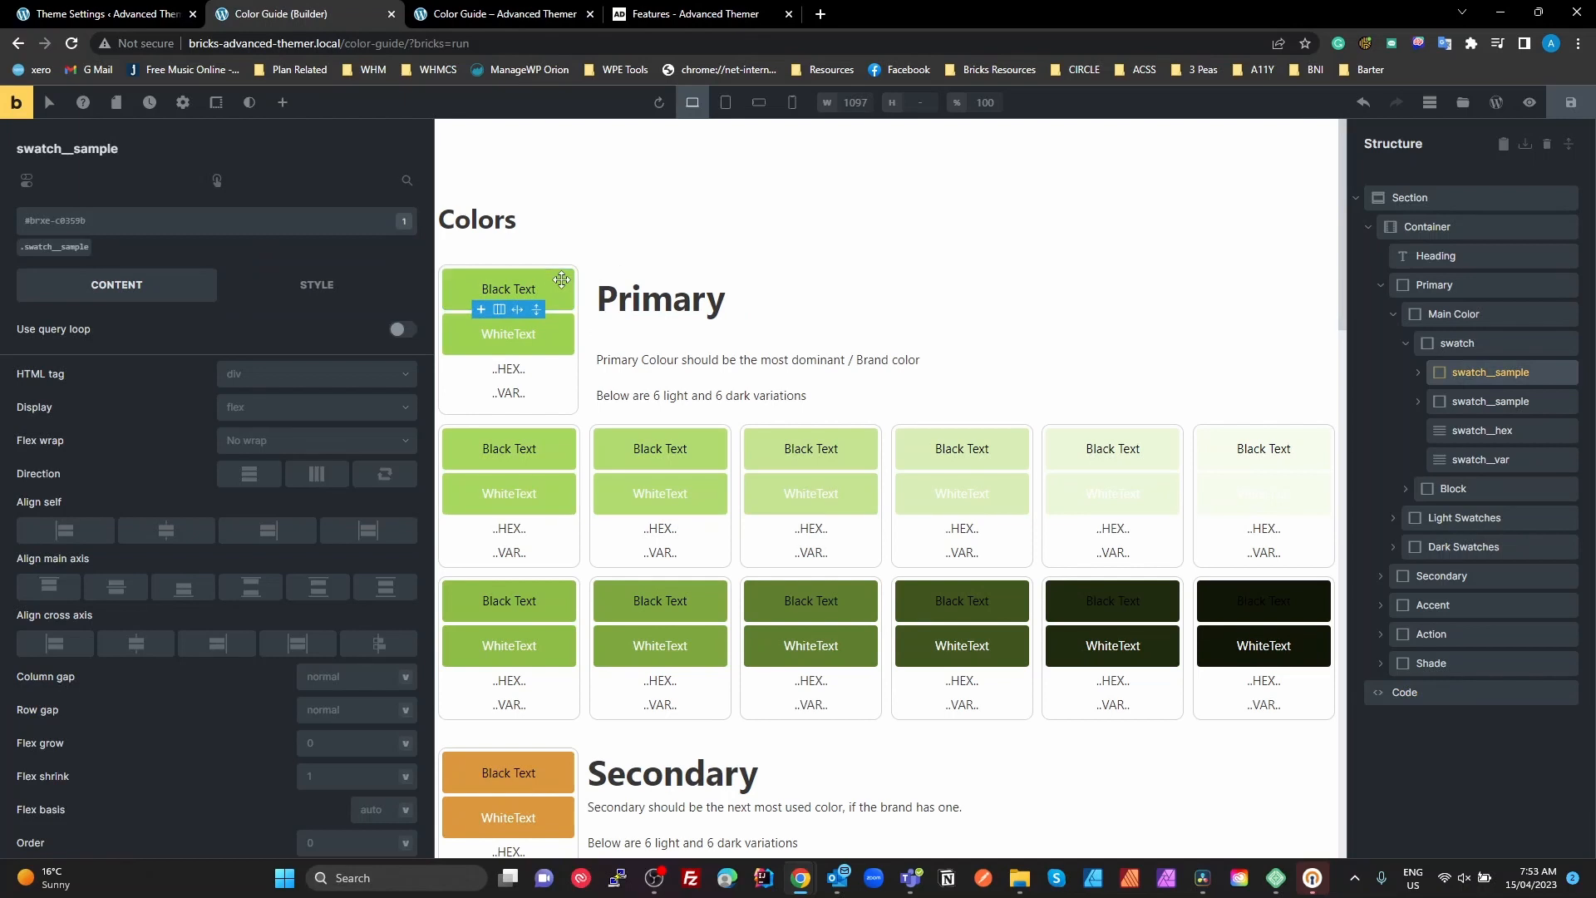
click(310, 285)
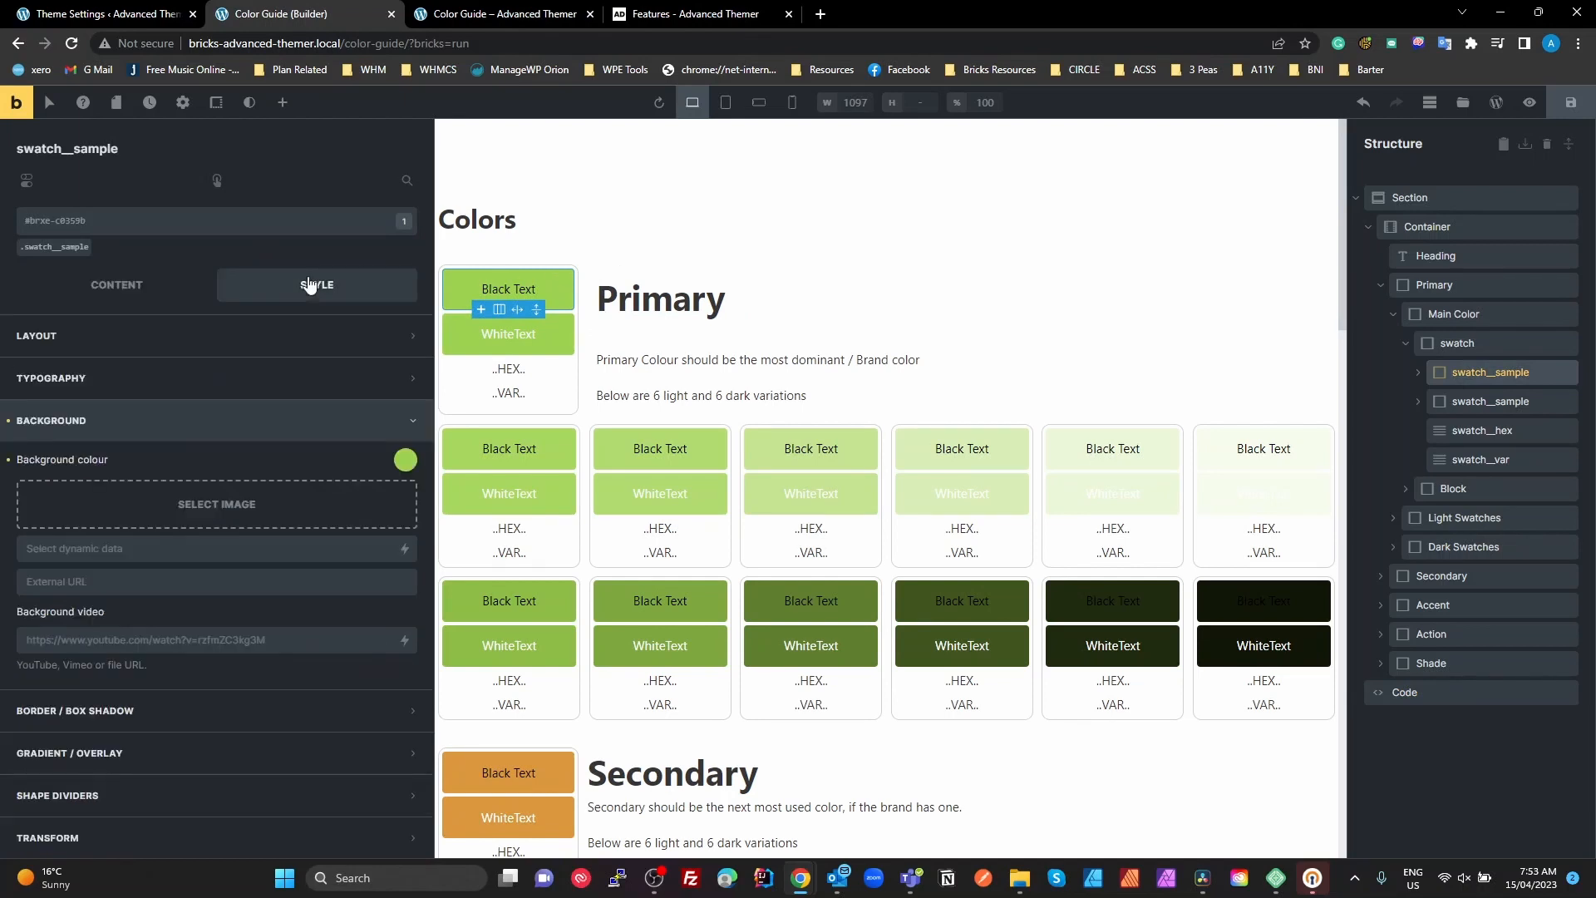
click(402, 462)
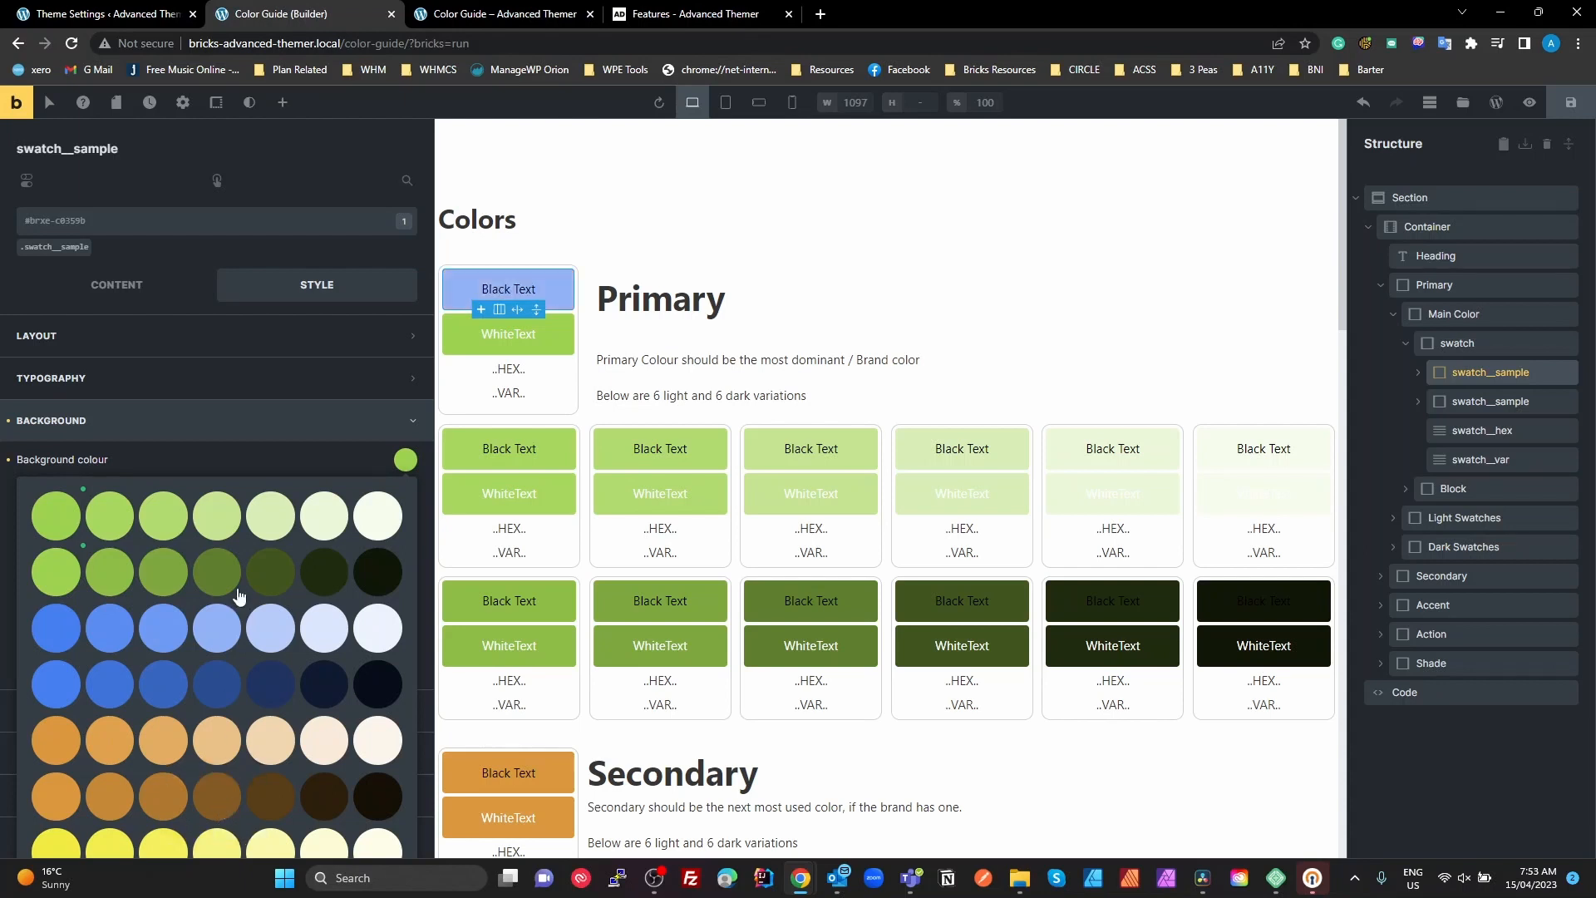
Display the list of CSS classes available for the selected swatch__sample block and close it again
click(152, 223)
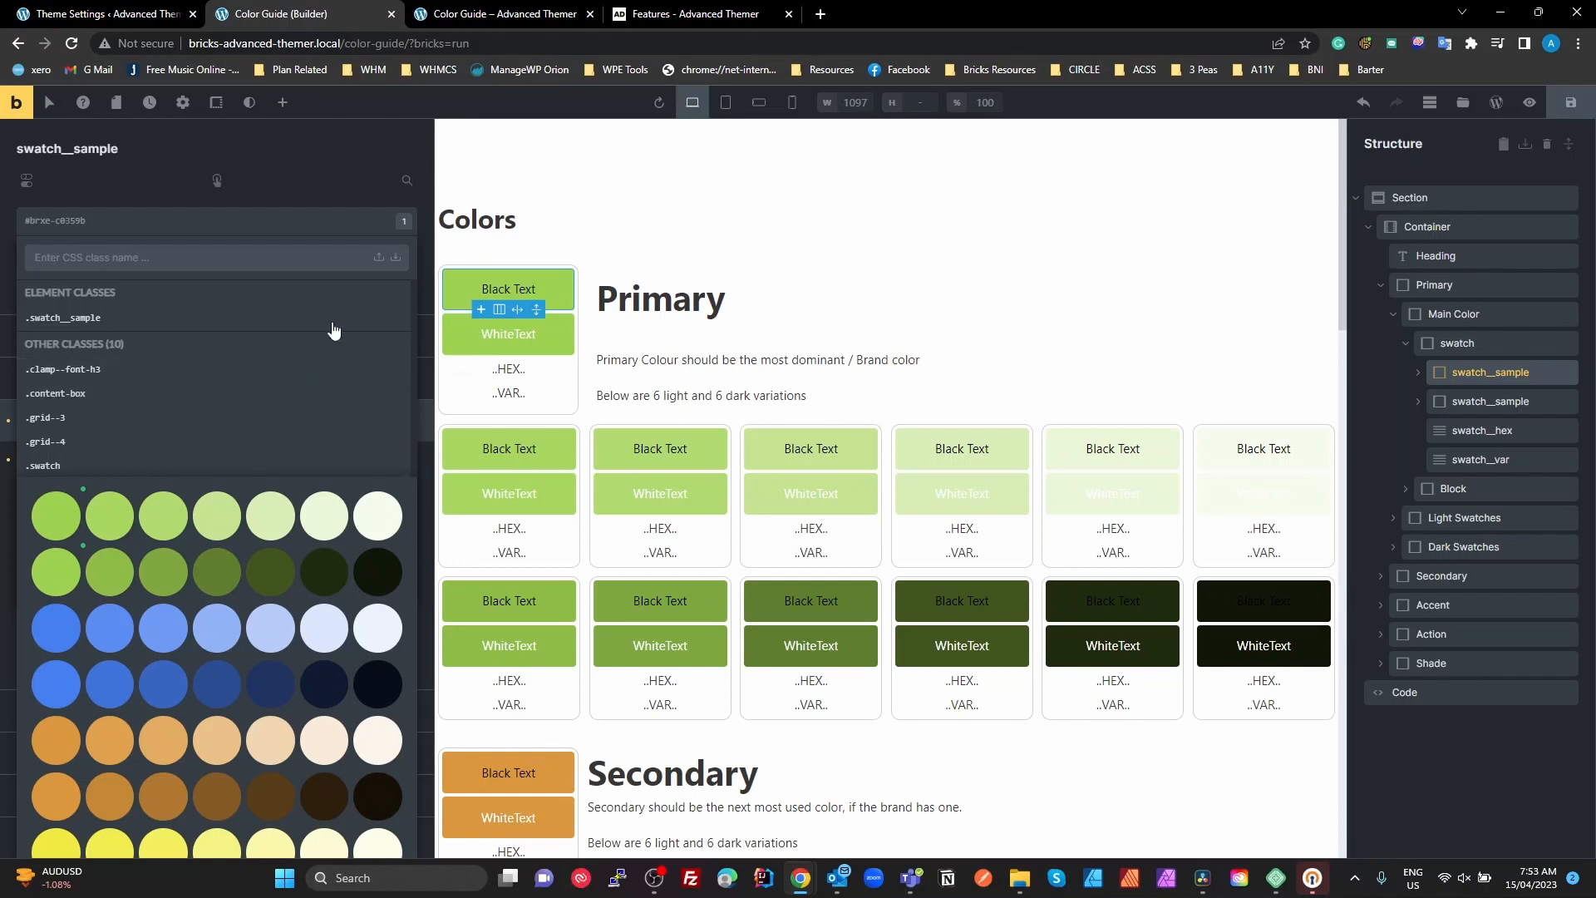
click(251, 256)
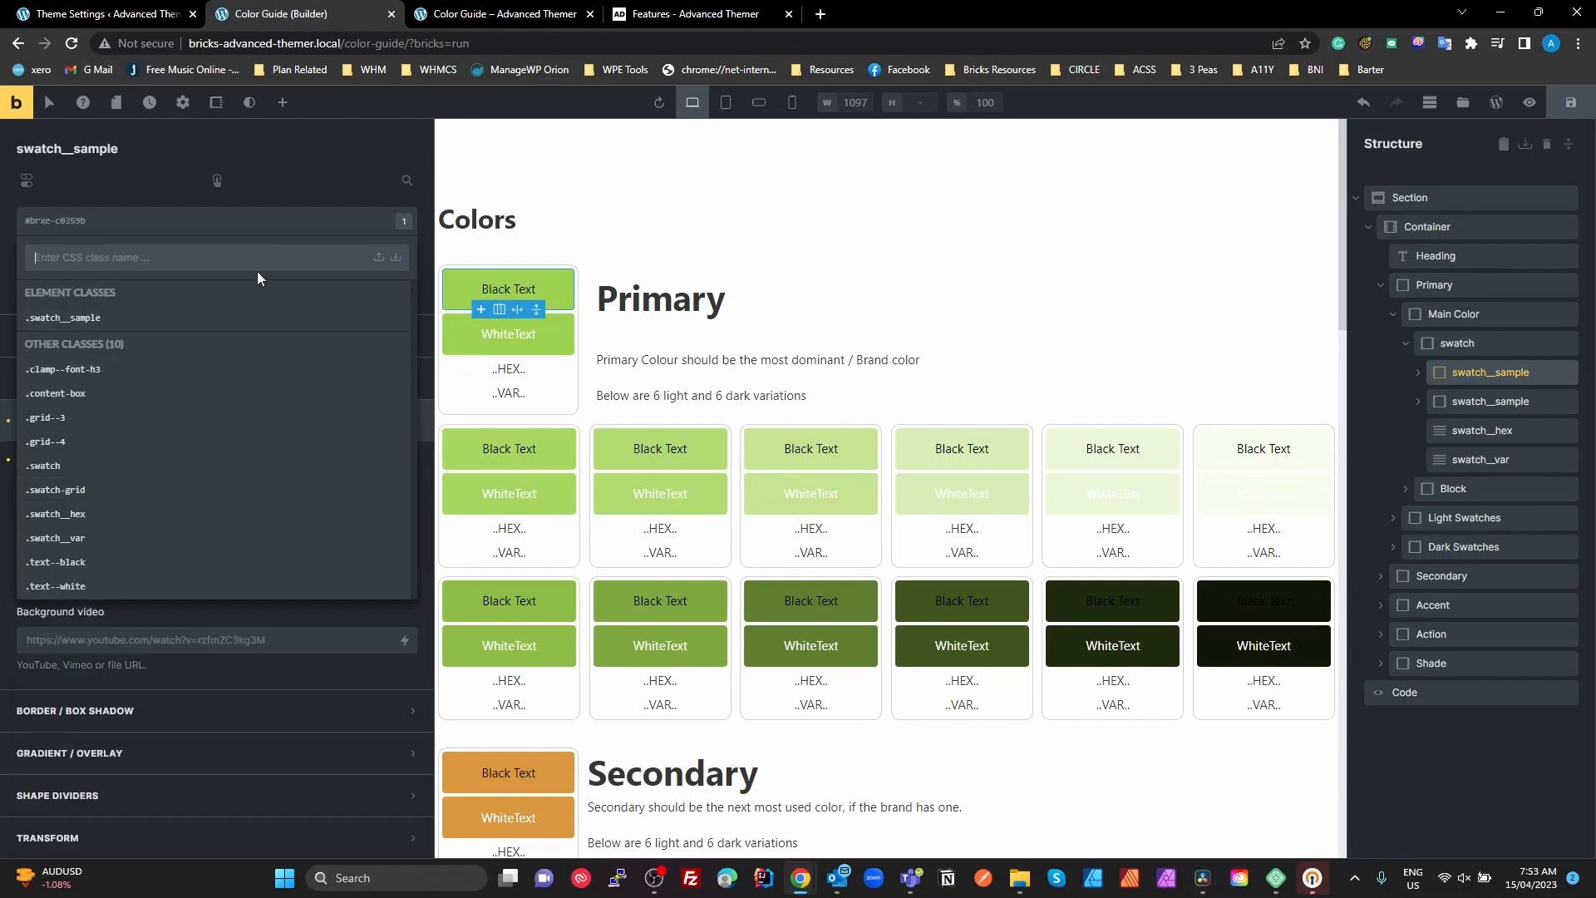
click(295, 232)
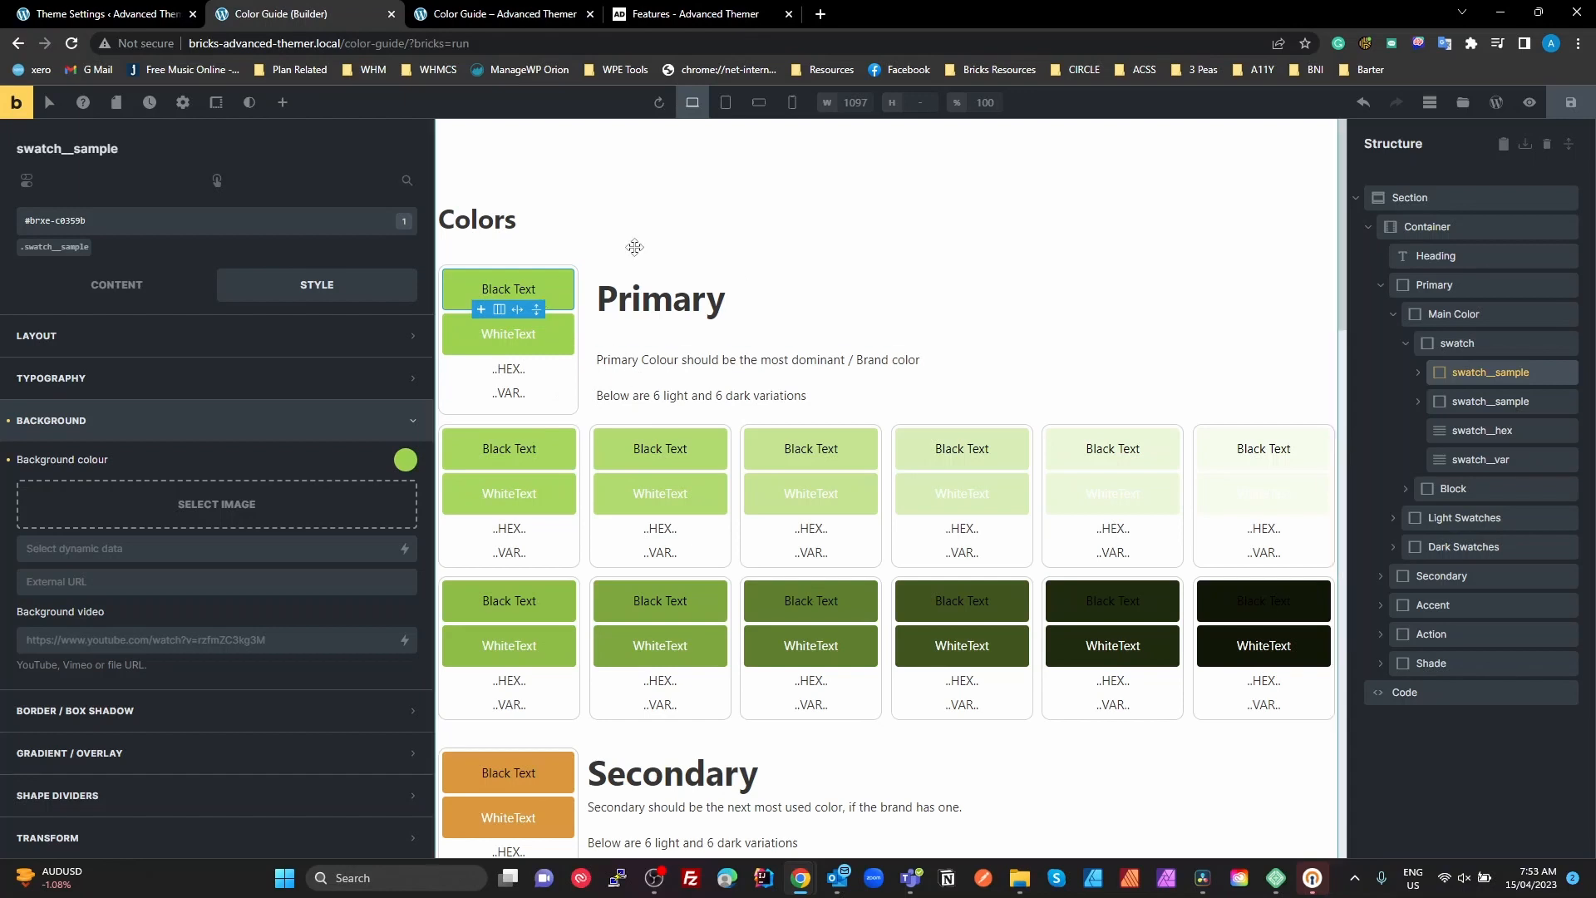
Review the content and style settings of the Primary swatch__hex label and select the Main Color block
click(126, 292)
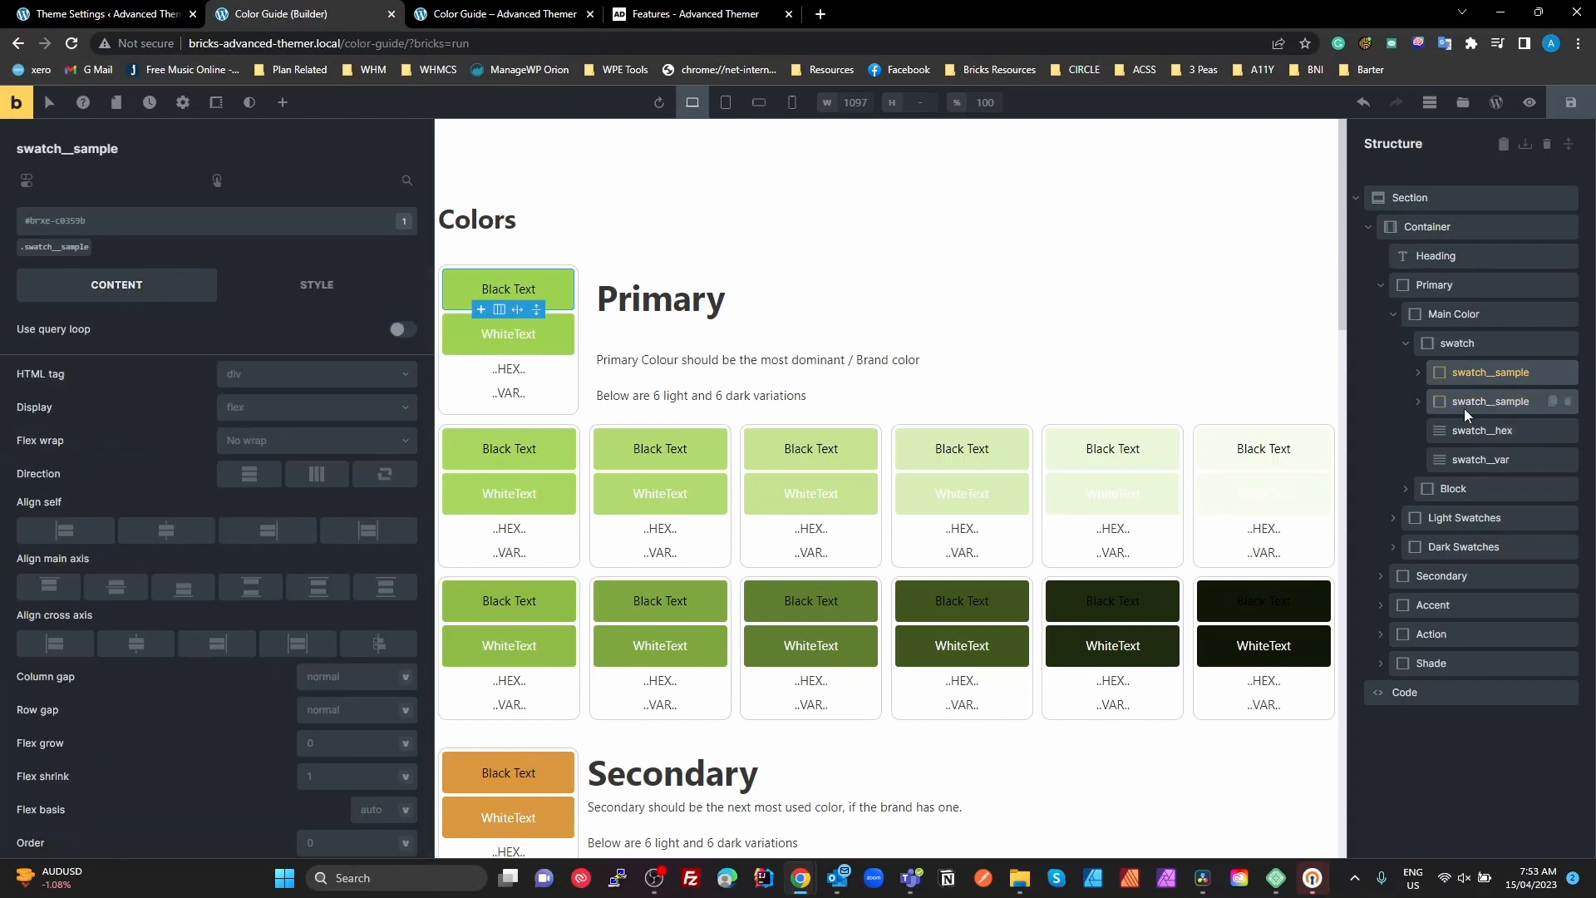
click(1480, 432)
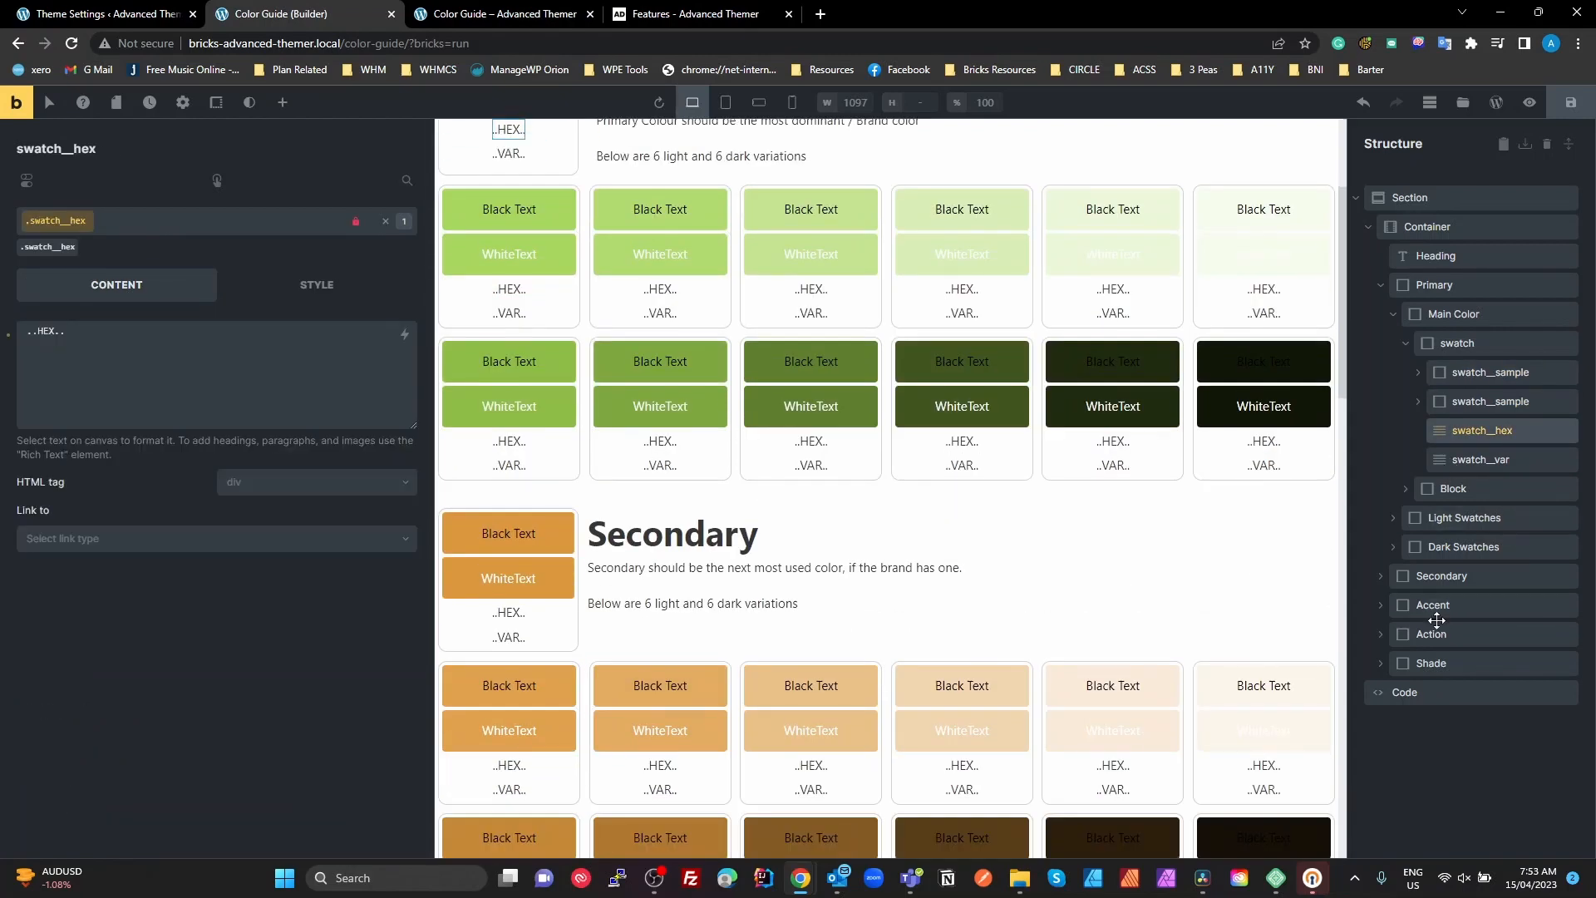
click(314, 291)
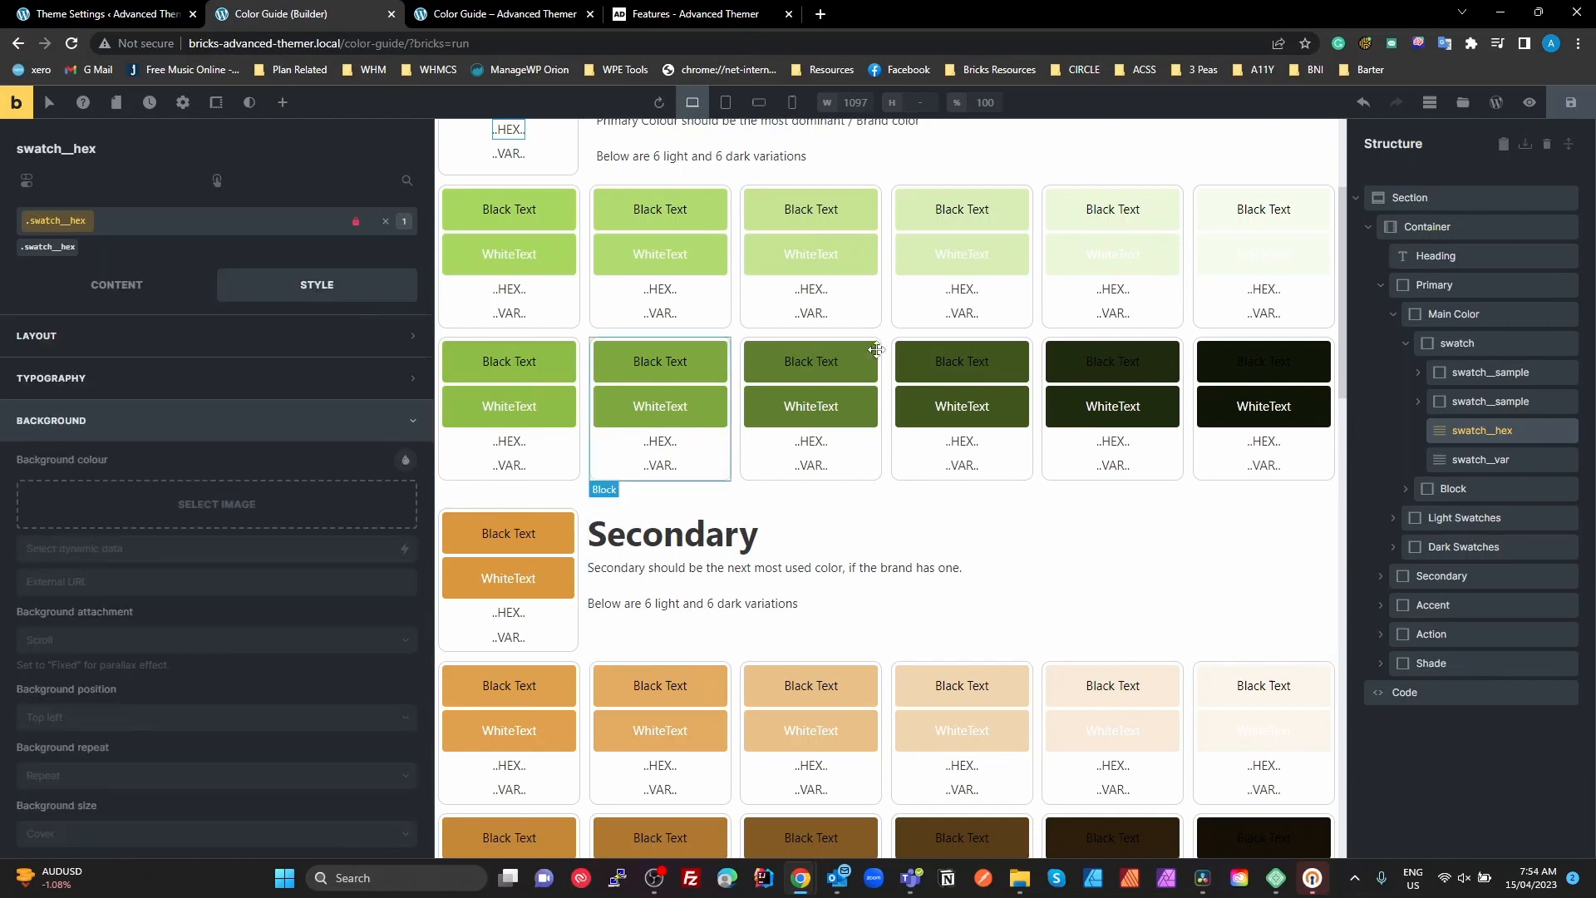
click(1455, 314)
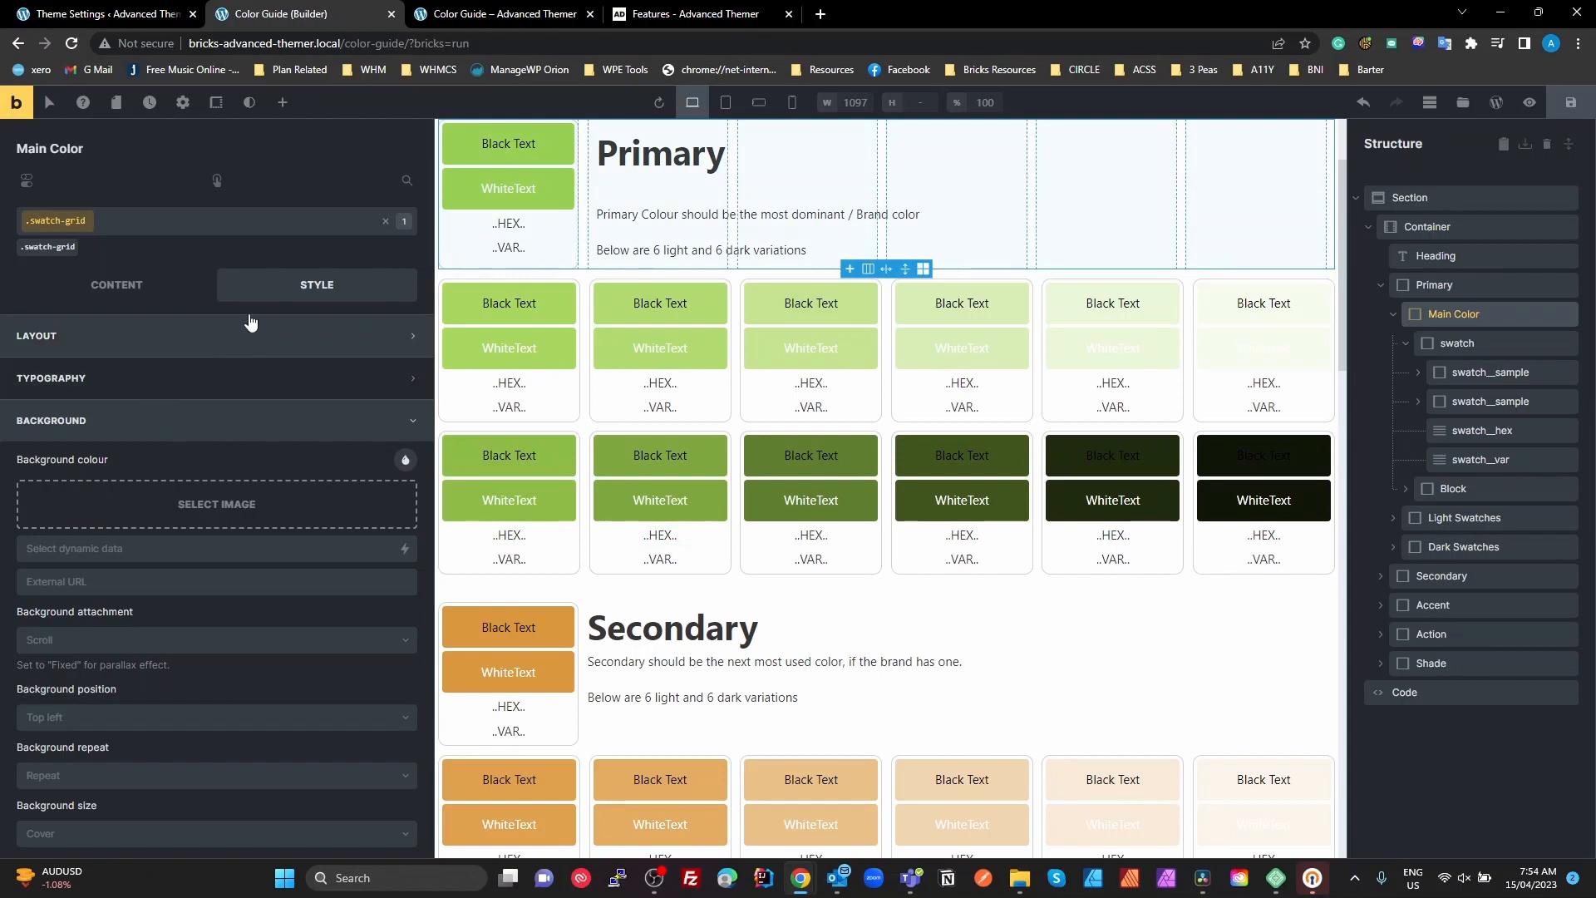
Review the Main Color, Container and Secondary blocks, expand Secondary, and check the typography style of its Light Swatches
click(125, 287)
click(314, 292)
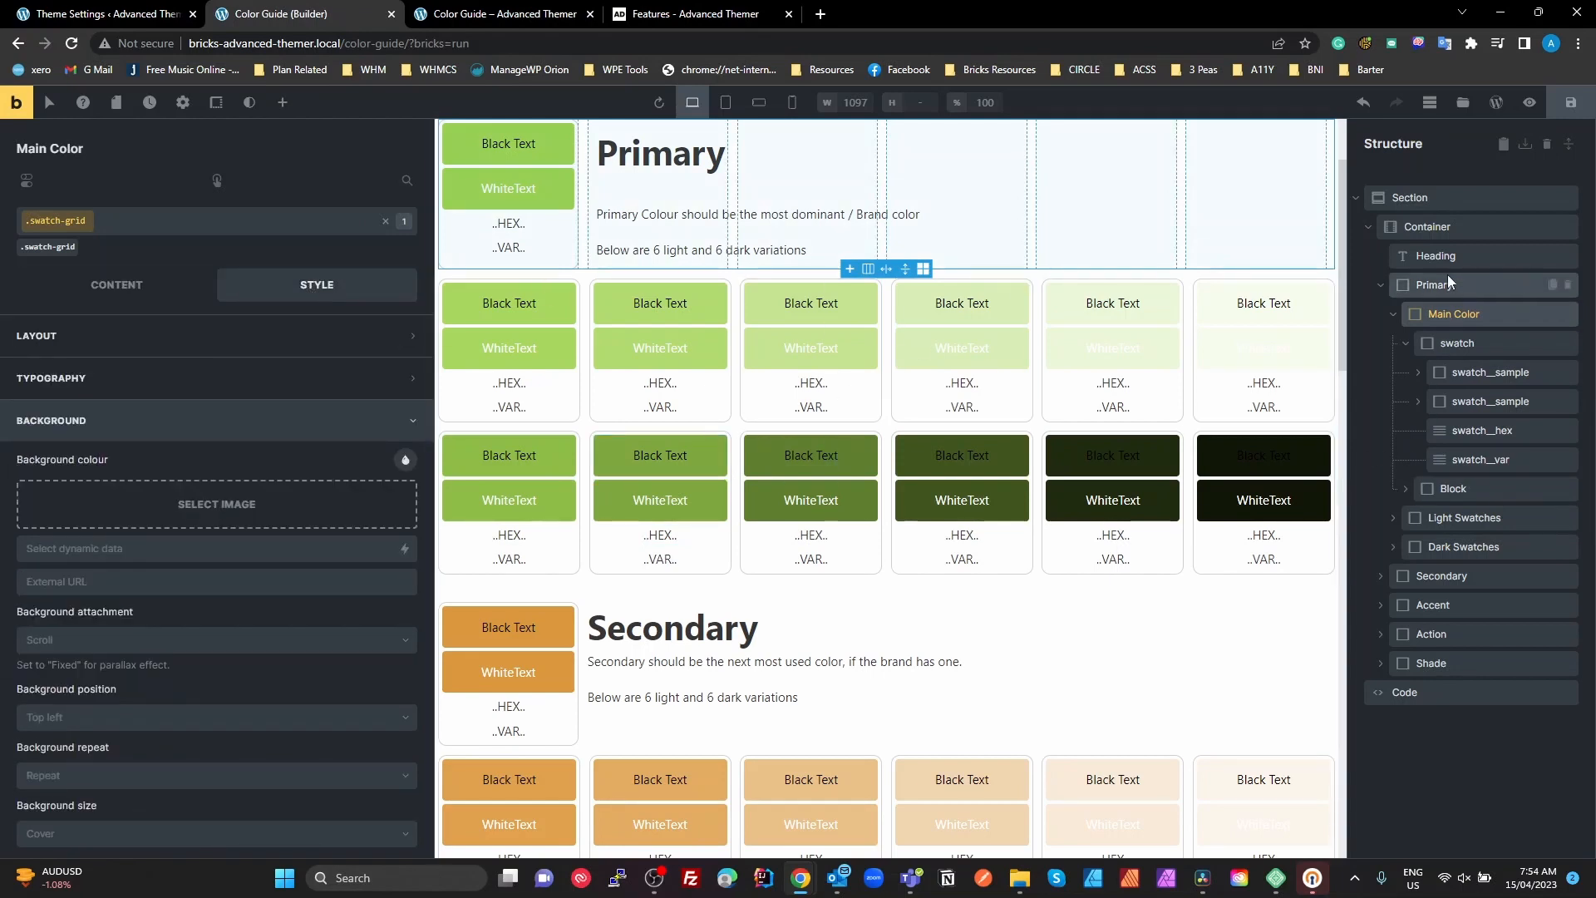
click(1426, 239)
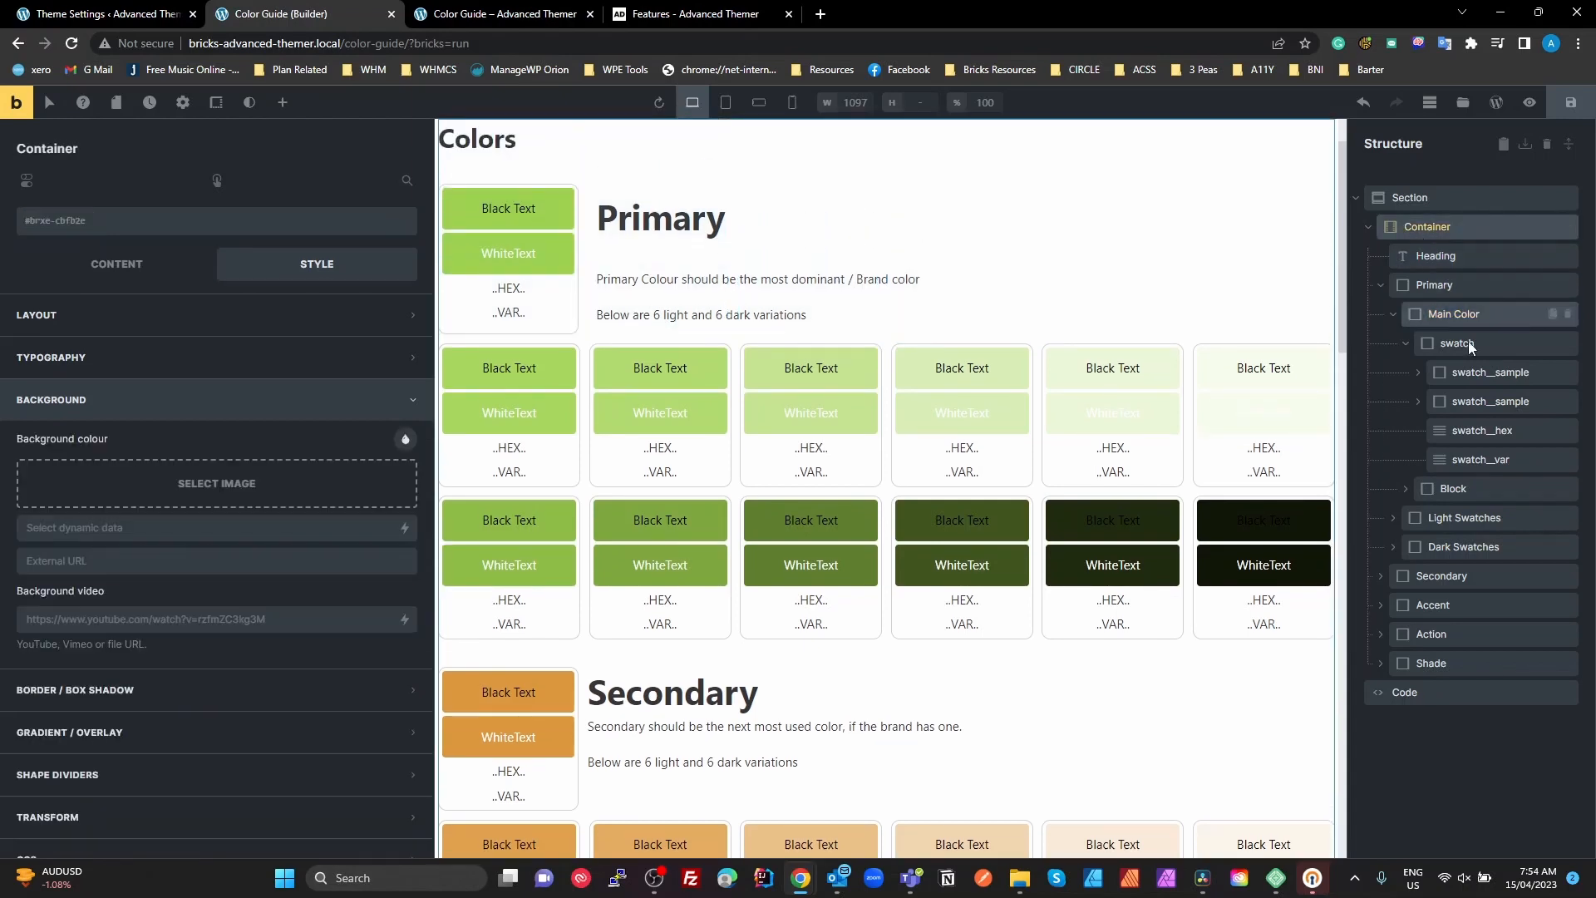
click(1437, 577)
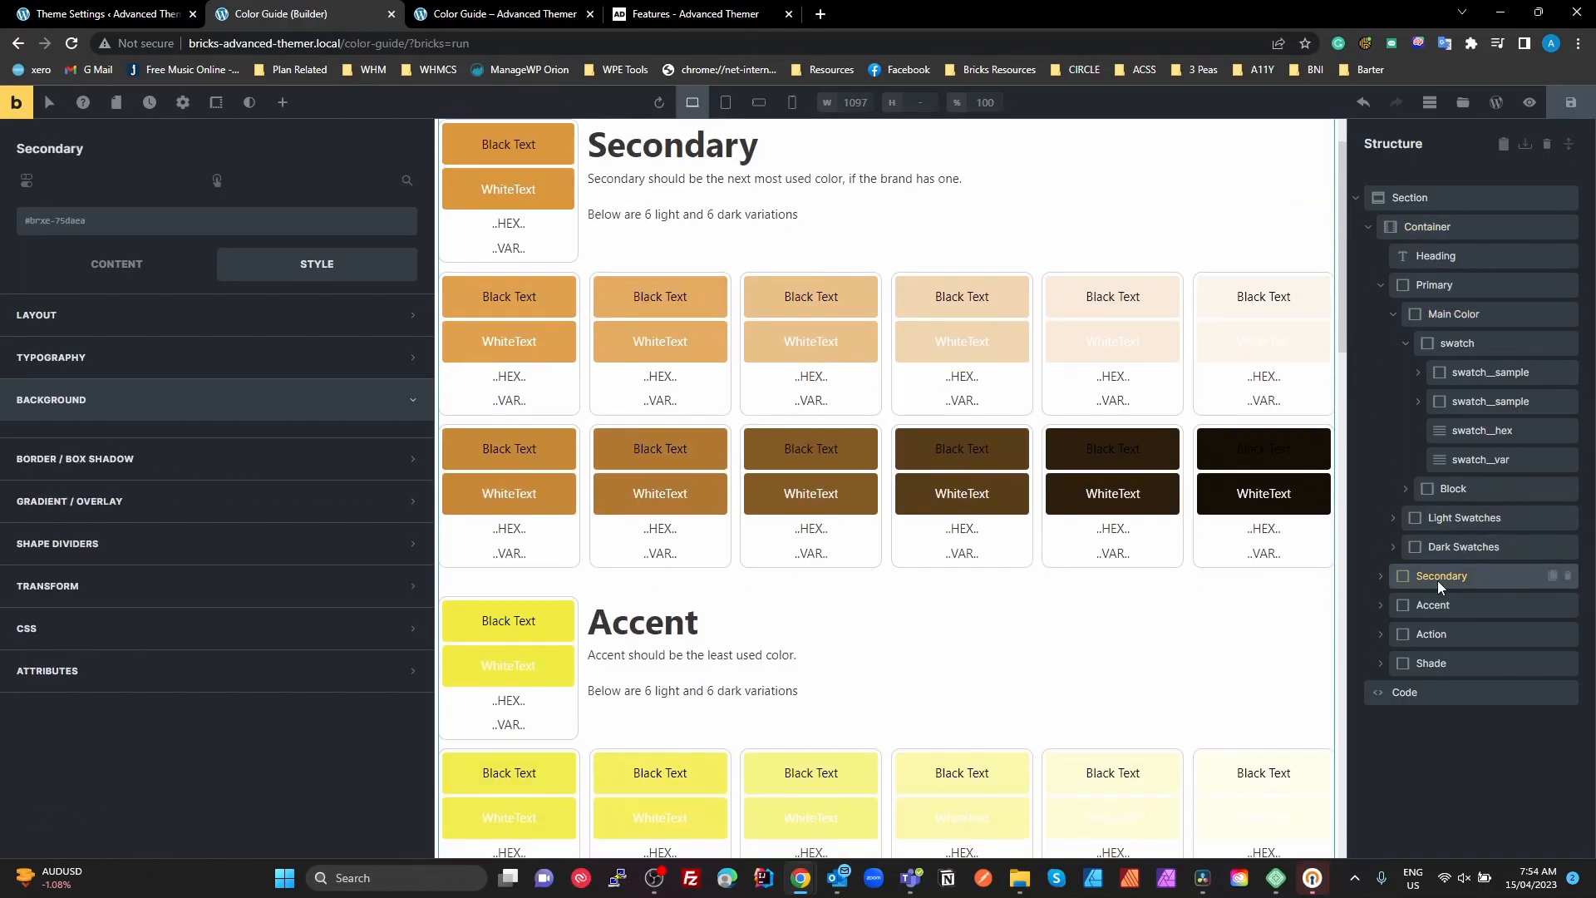
click(1381, 576)
click(1457, 634)
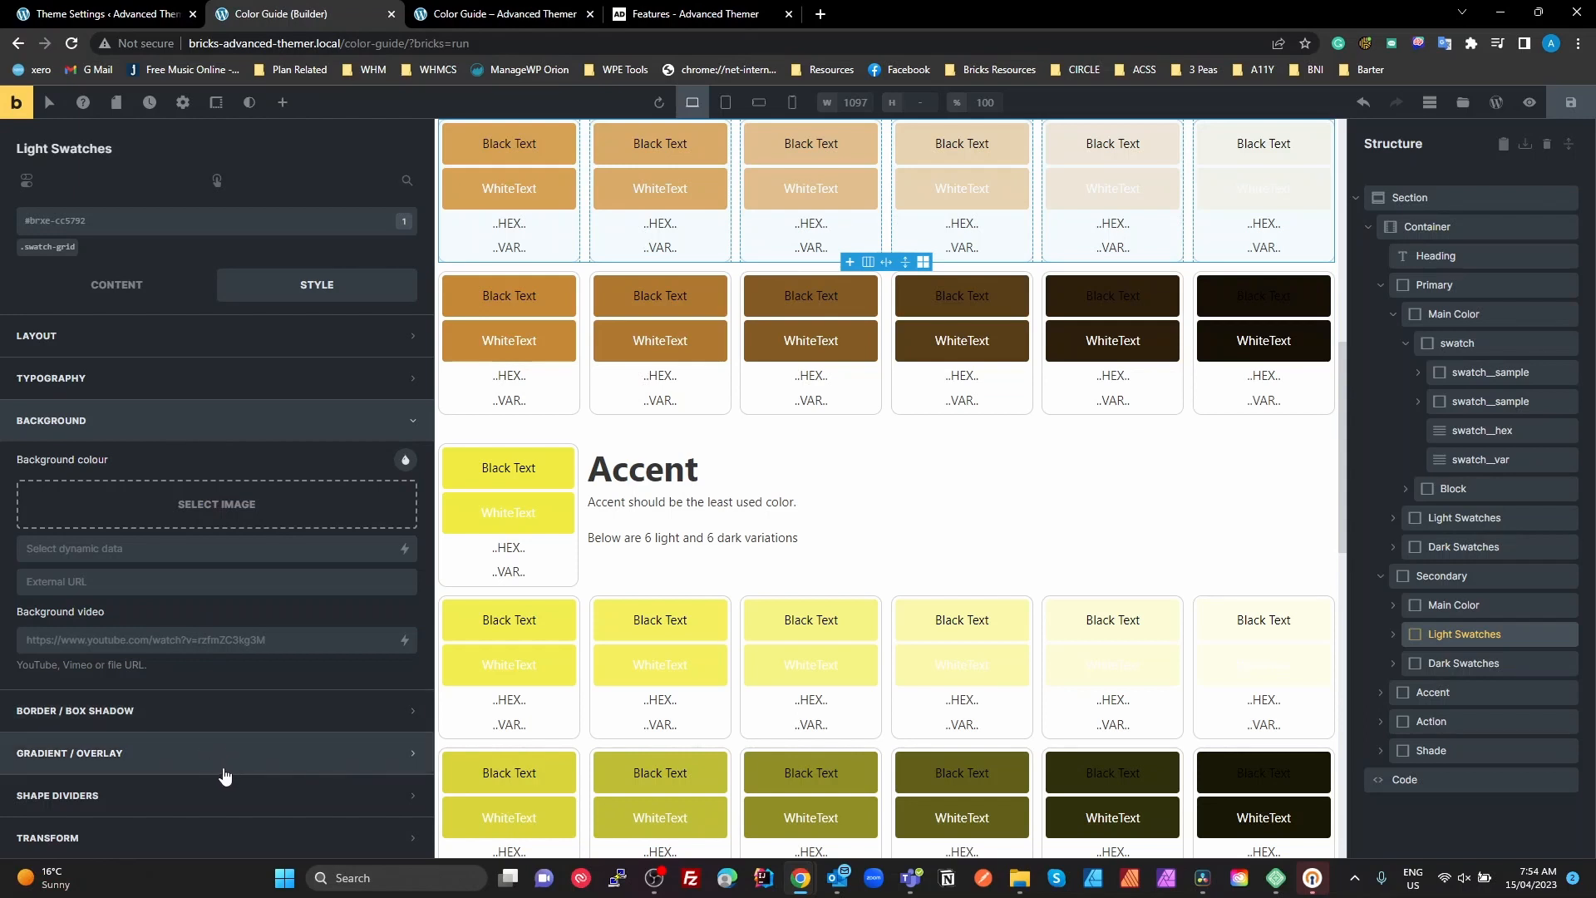
click(150, 381)
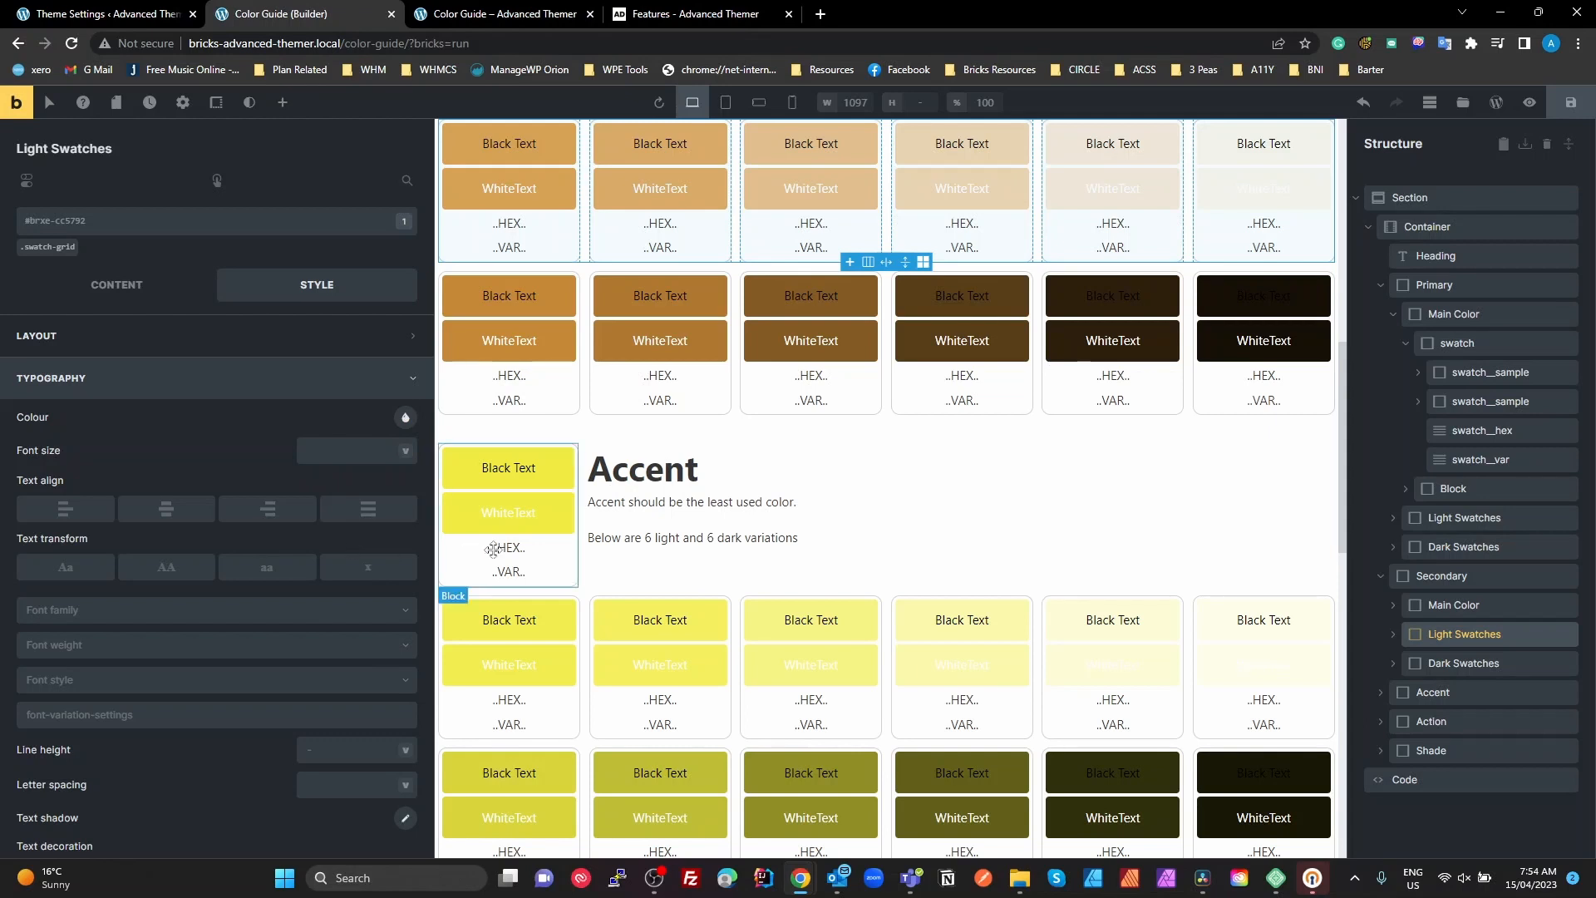
scroll(1077, 606, up, 9)
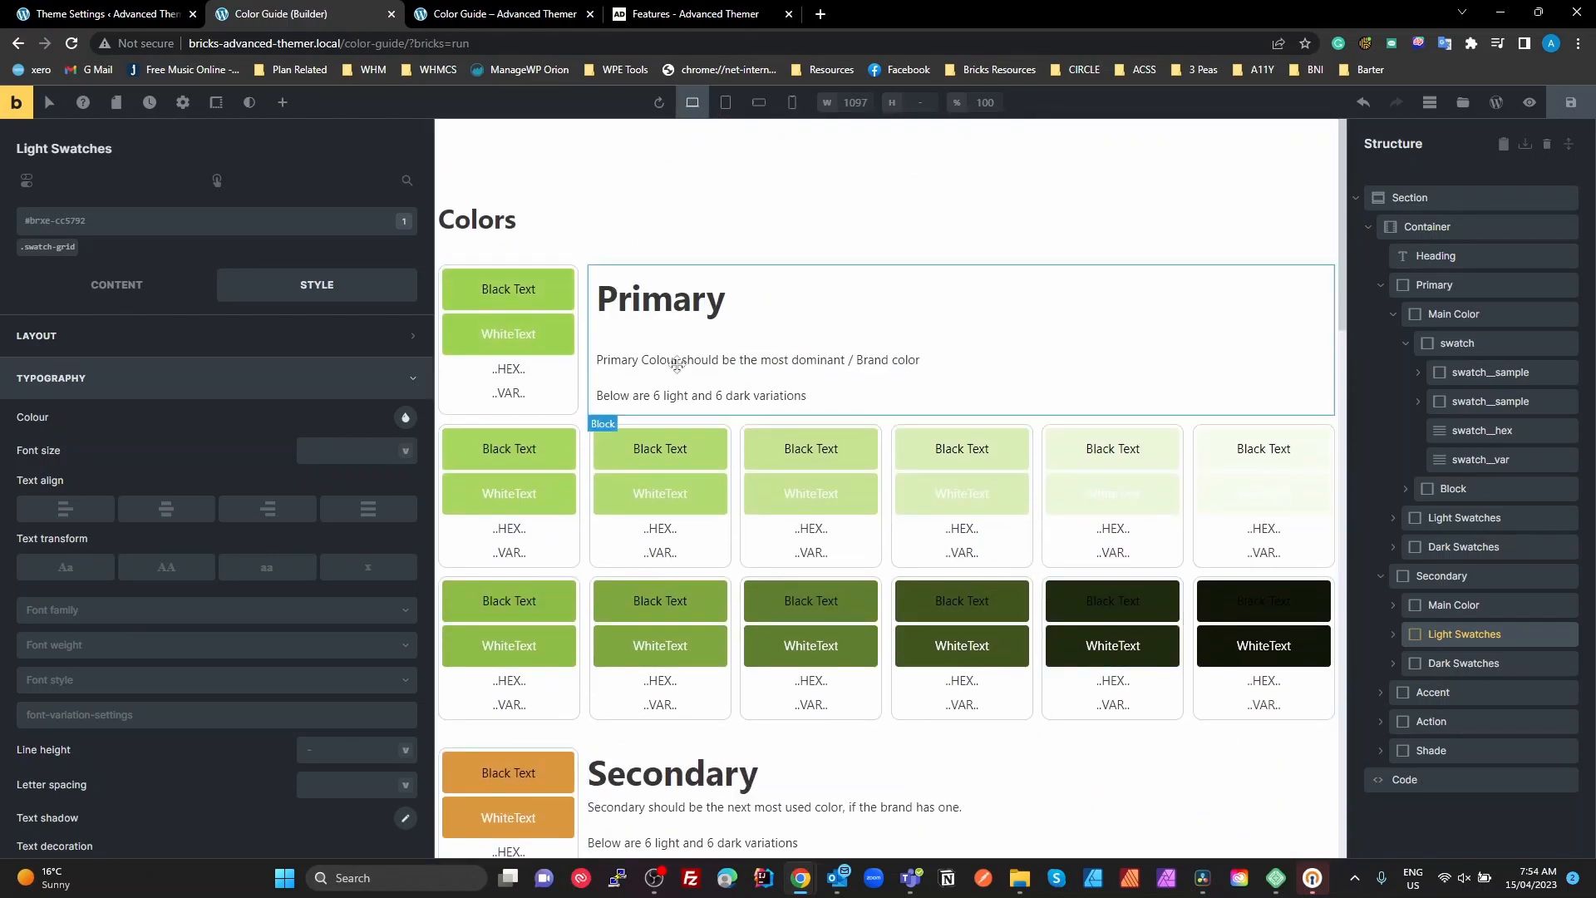
Switch to the Advanced Themer theme settings, then delete and re-enter the second hyphen in the font--h1 typography label
click(156, 21)
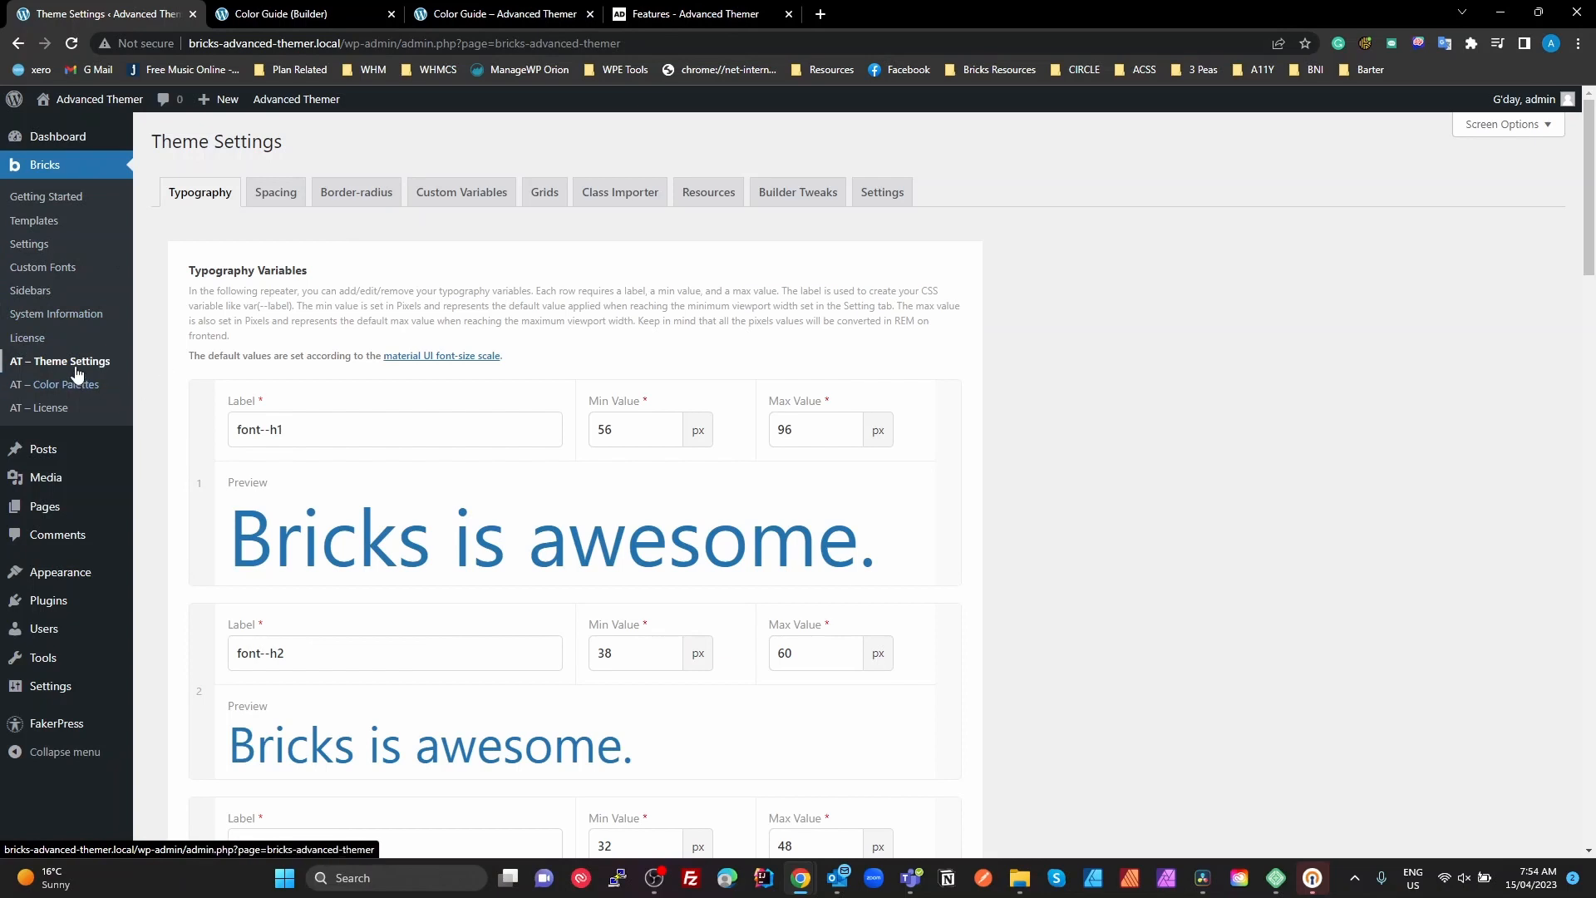
click(374, 432)
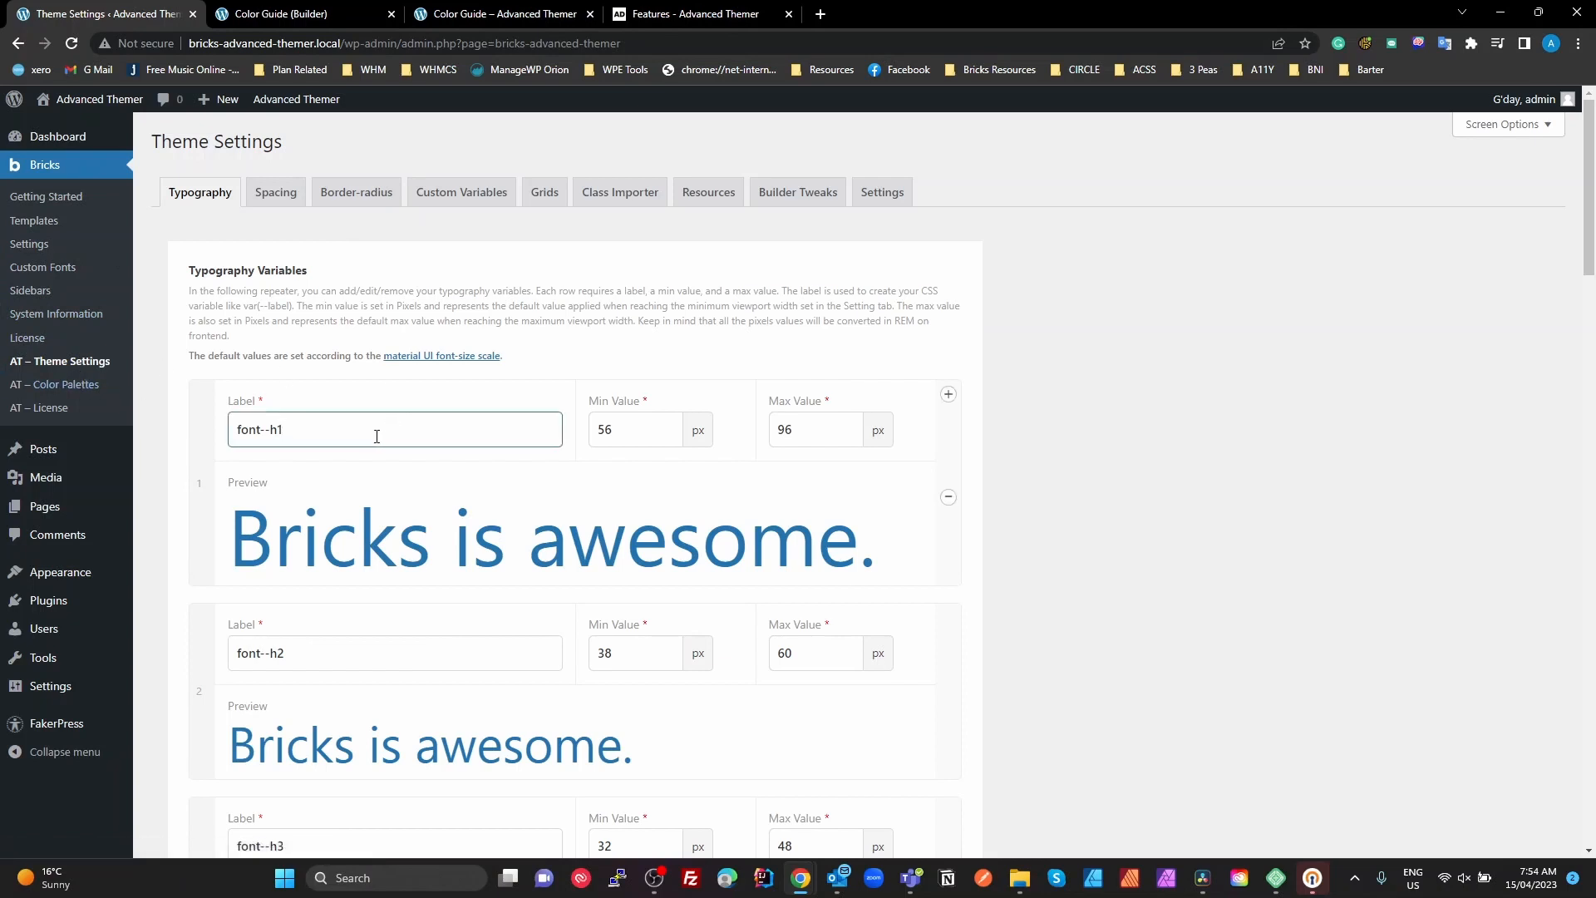
mouse_move(261, 429)
mouse_down()
mouse_move(315, 434)
mouse_move(277, 429)
mouse_up()
click(279, 431)
key(BackSpace)
text(-)
drag(266, 433, 300, 430)
click(287, 429)
Review the remaining typography variables through font--button-l and highlight the reference to the material UI font-size scale
scroll(371, 482, down, 6)
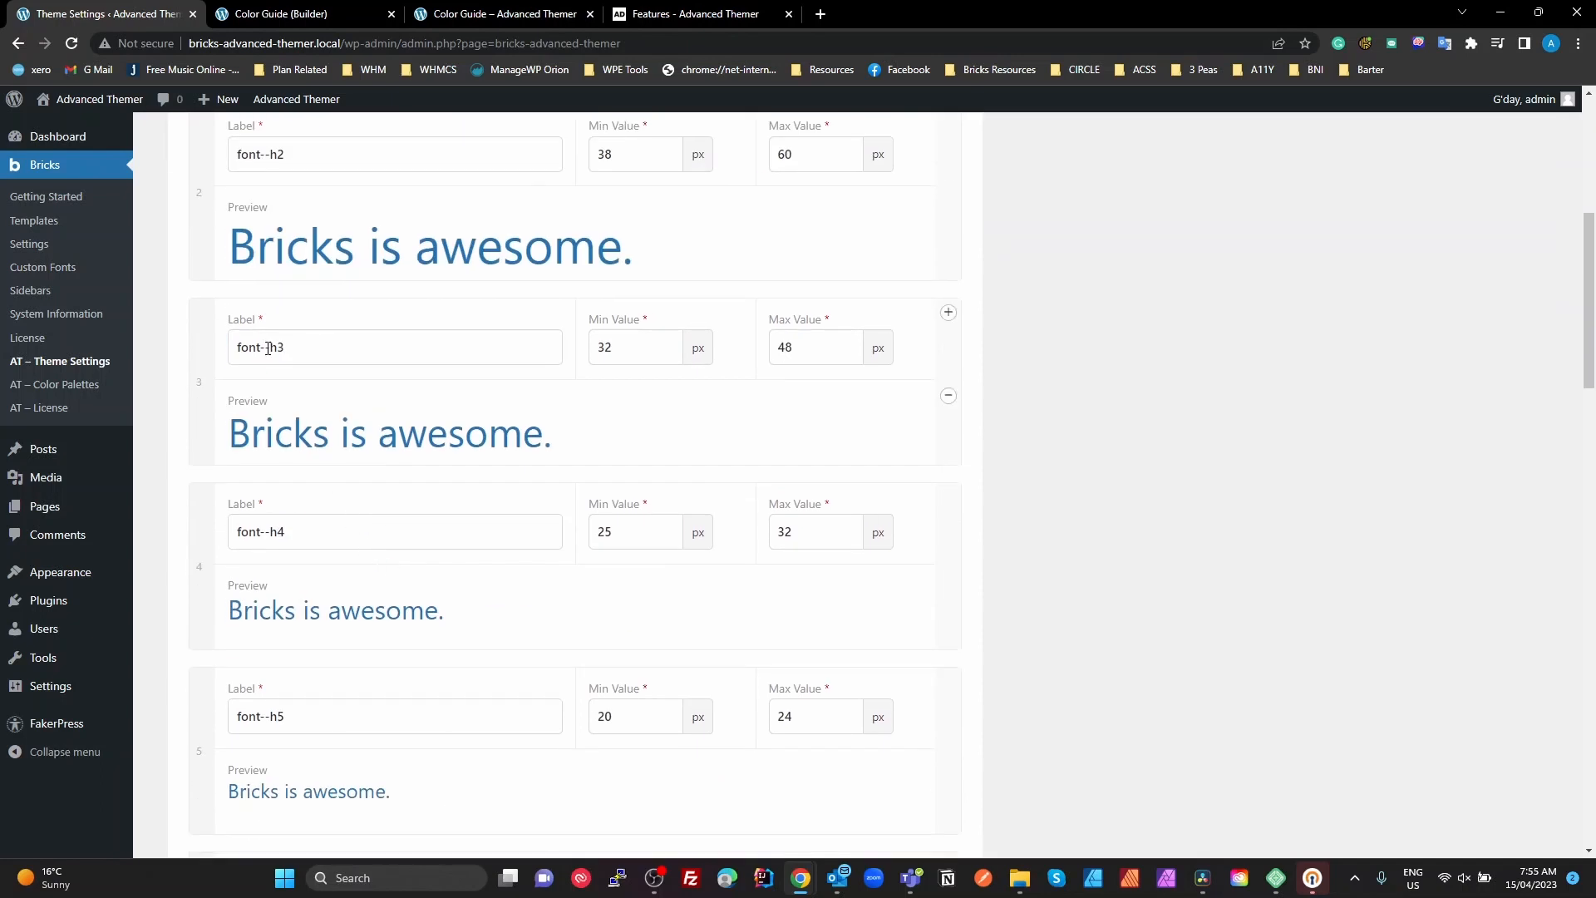
click(266, 531)
scroll(293, 697, down, 1)
scroll(293, 697, down, 10)
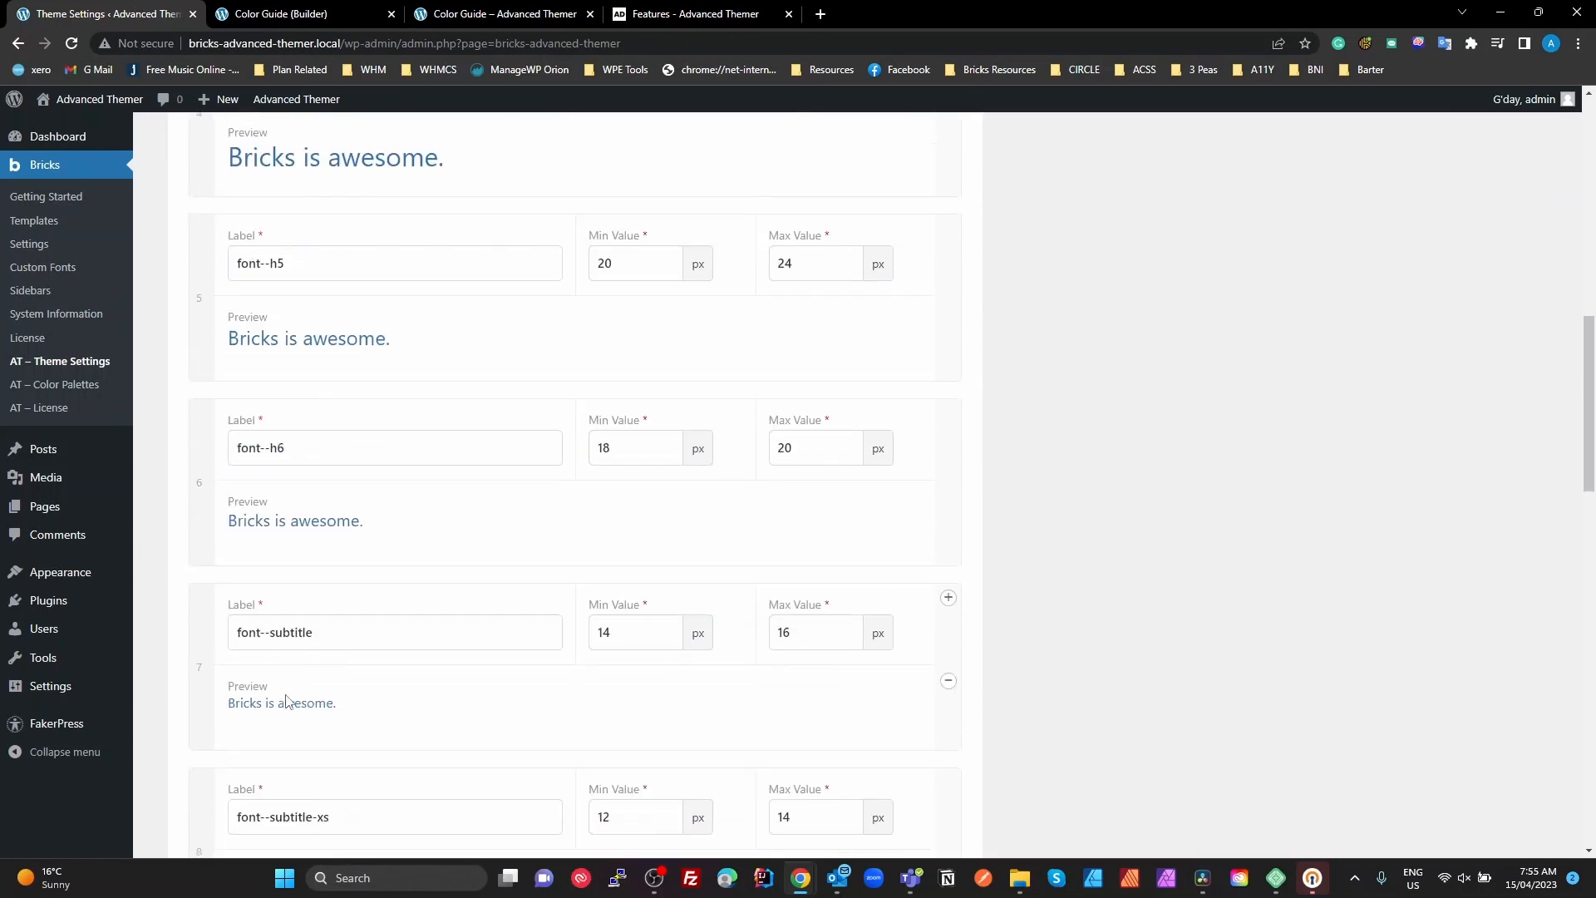
scroll(282, 688, down, 14)
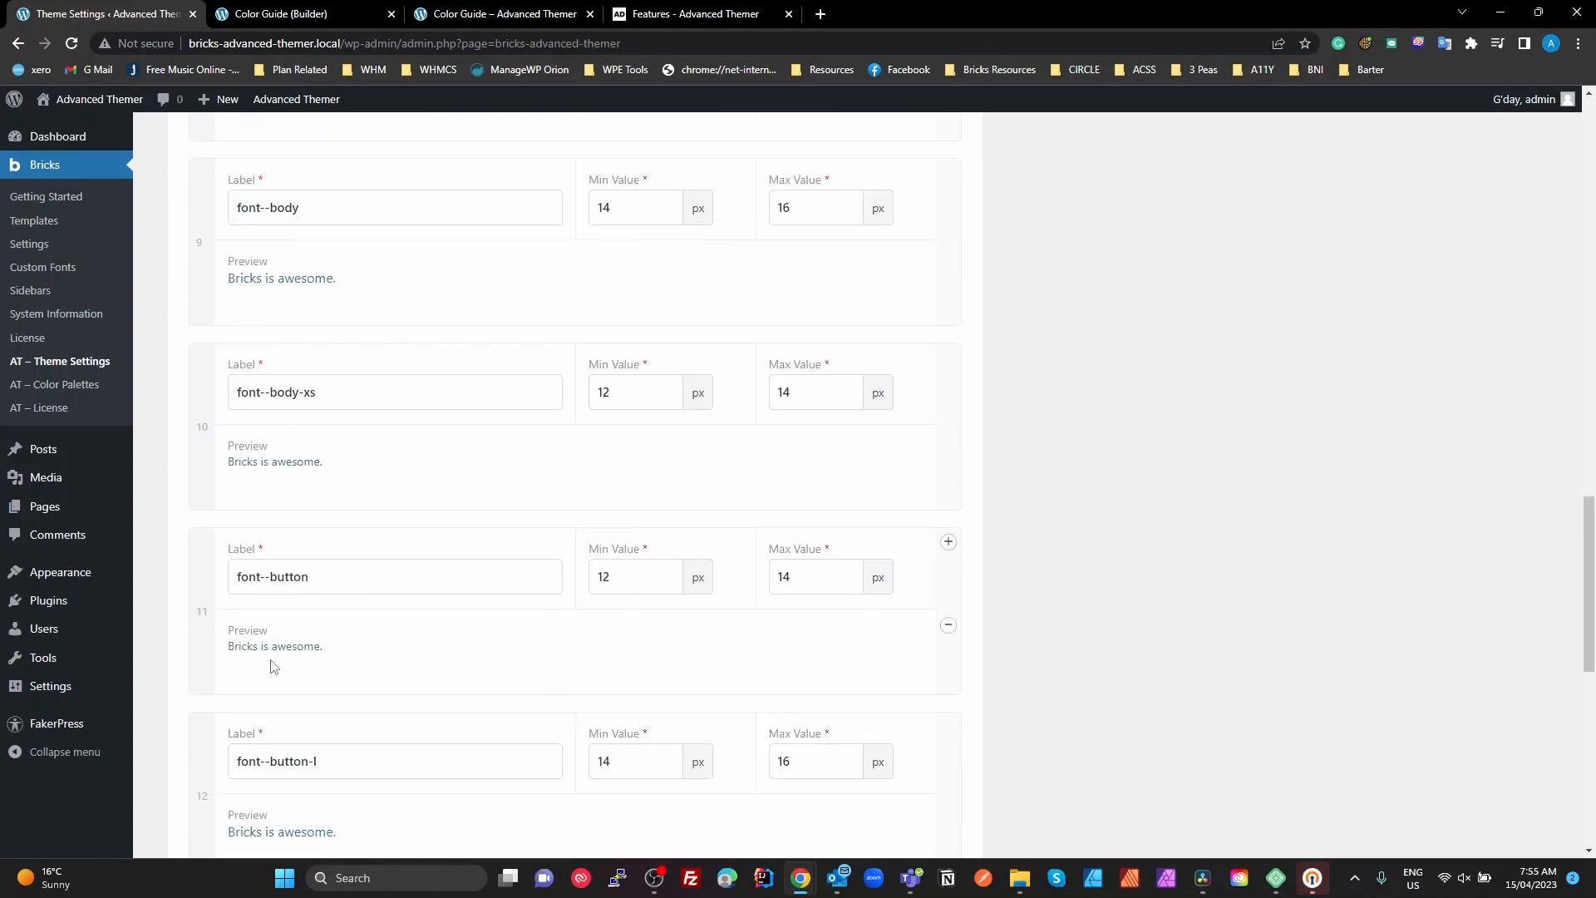
scroll(280, 675, up, 20)
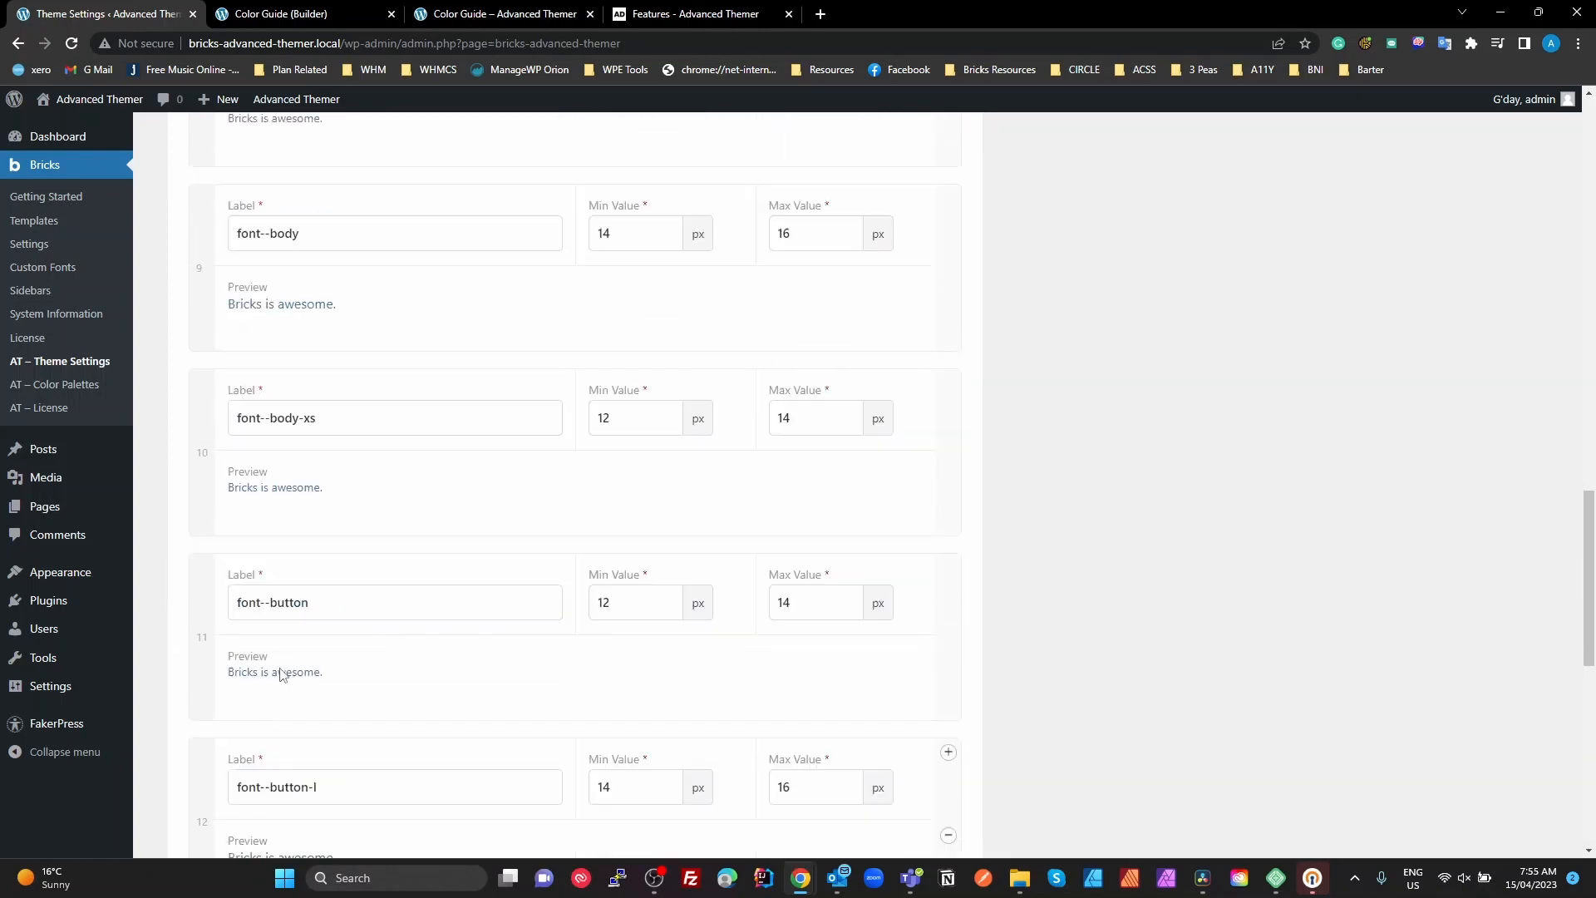
scroll(276, 670, up, 3)
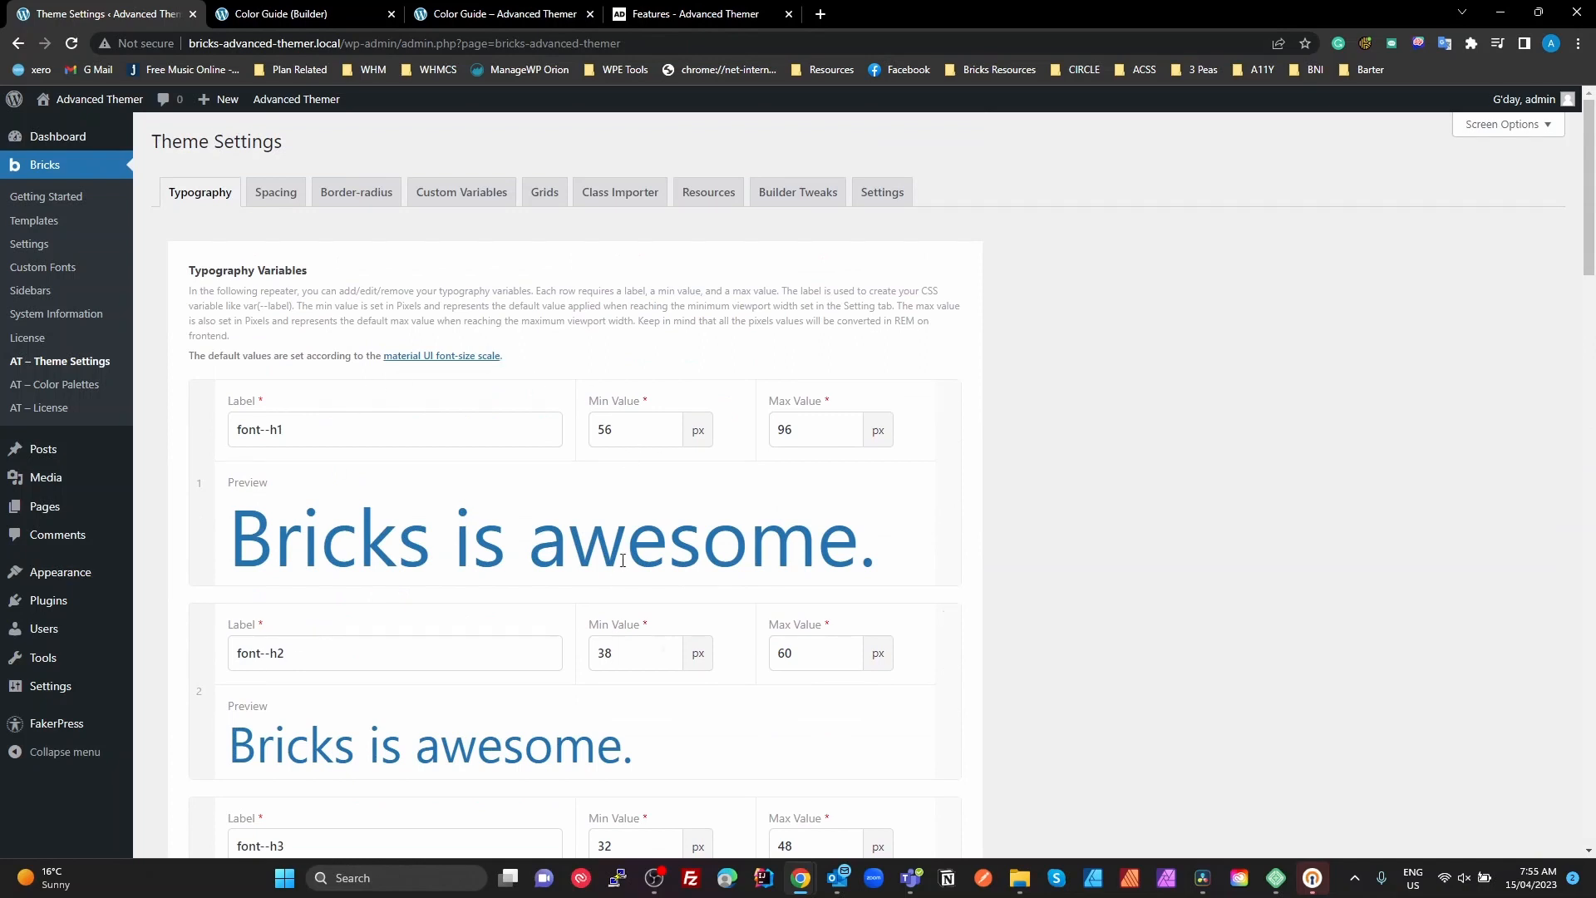
drag(562, 356, 380, 364)
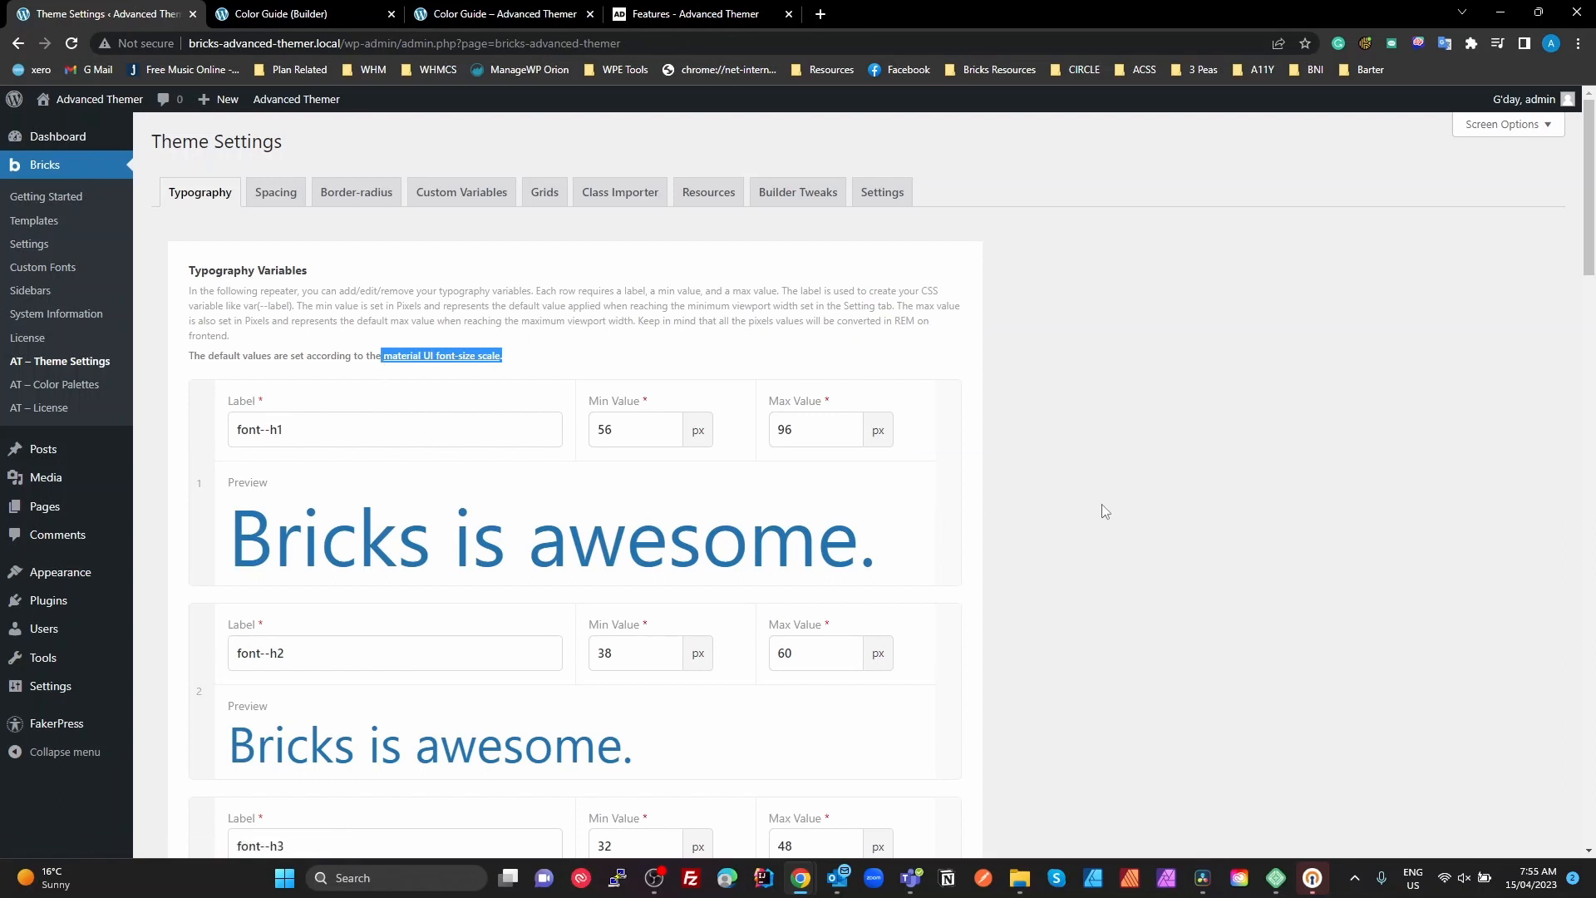
click(1218, 436)
Show the spacing variables and delete and re-enter a hyphen in the gap--xs label
click(275, 194)
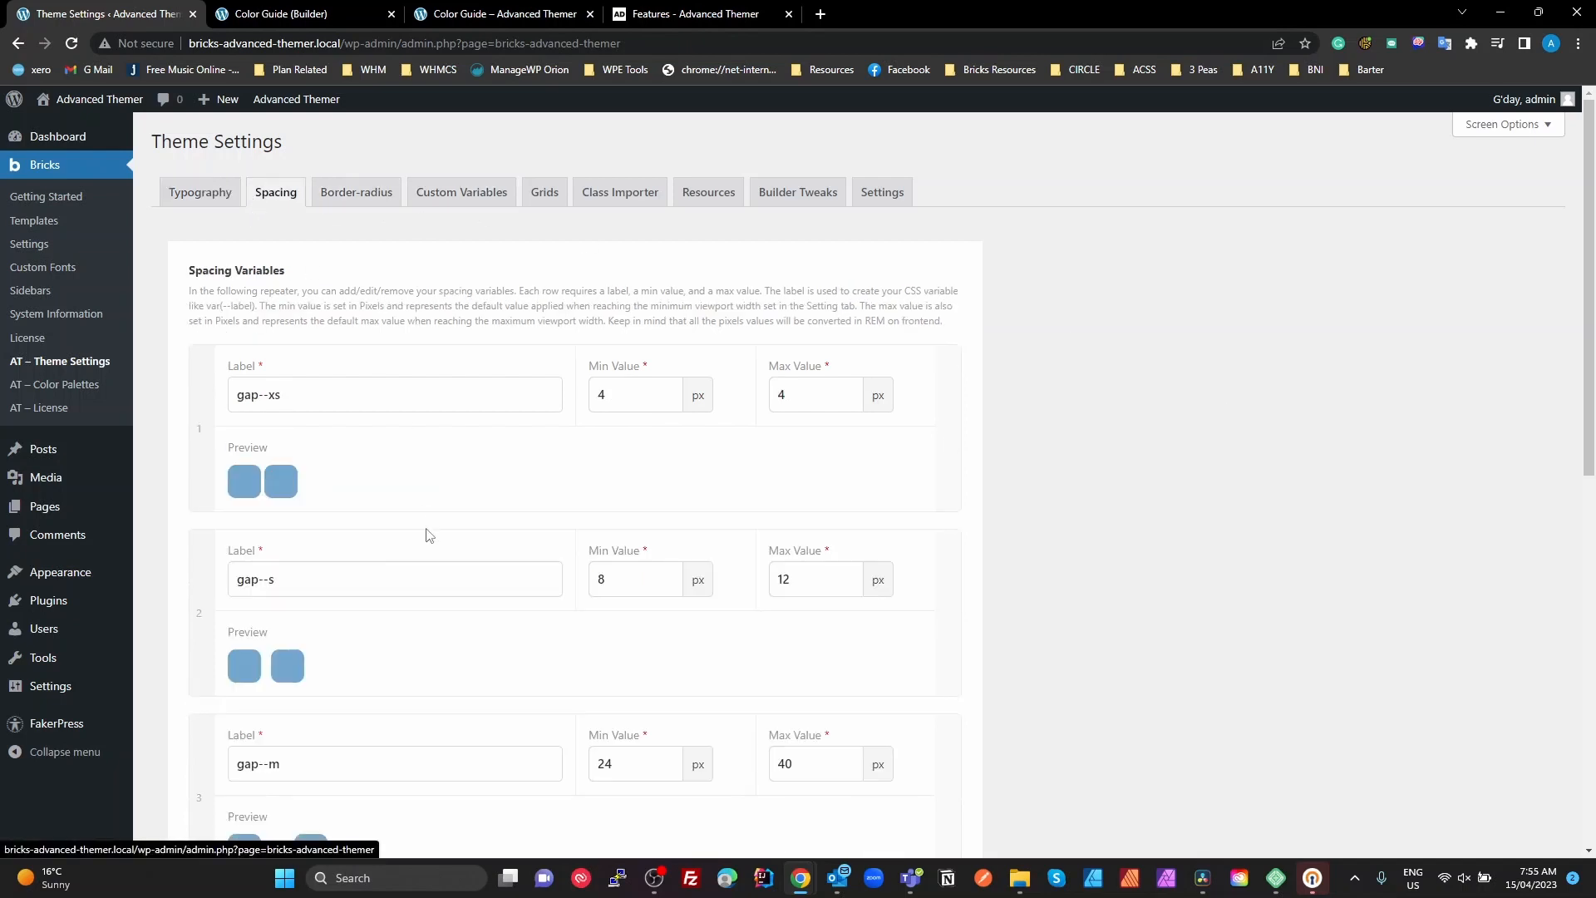
click(326, 395)
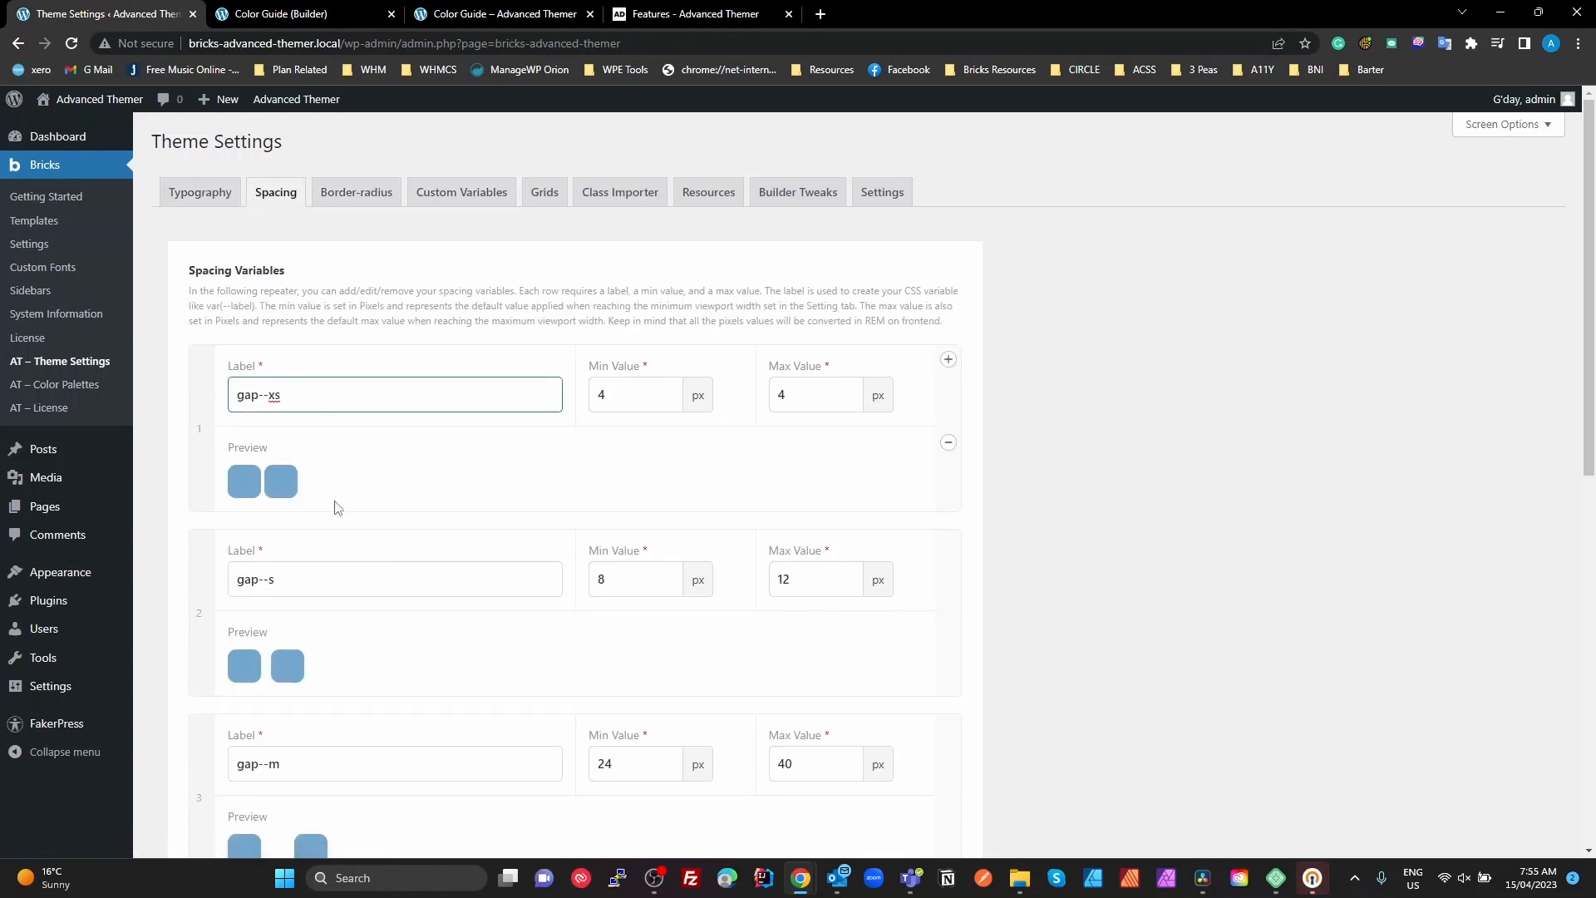
click(268, 395)
key(BackSpace)
click(295, 403)
text(-1)
text(-)
Review the spacing variables from gap--xs to gap--xl and save the theme settings
scroll(402, 727, down, 3)
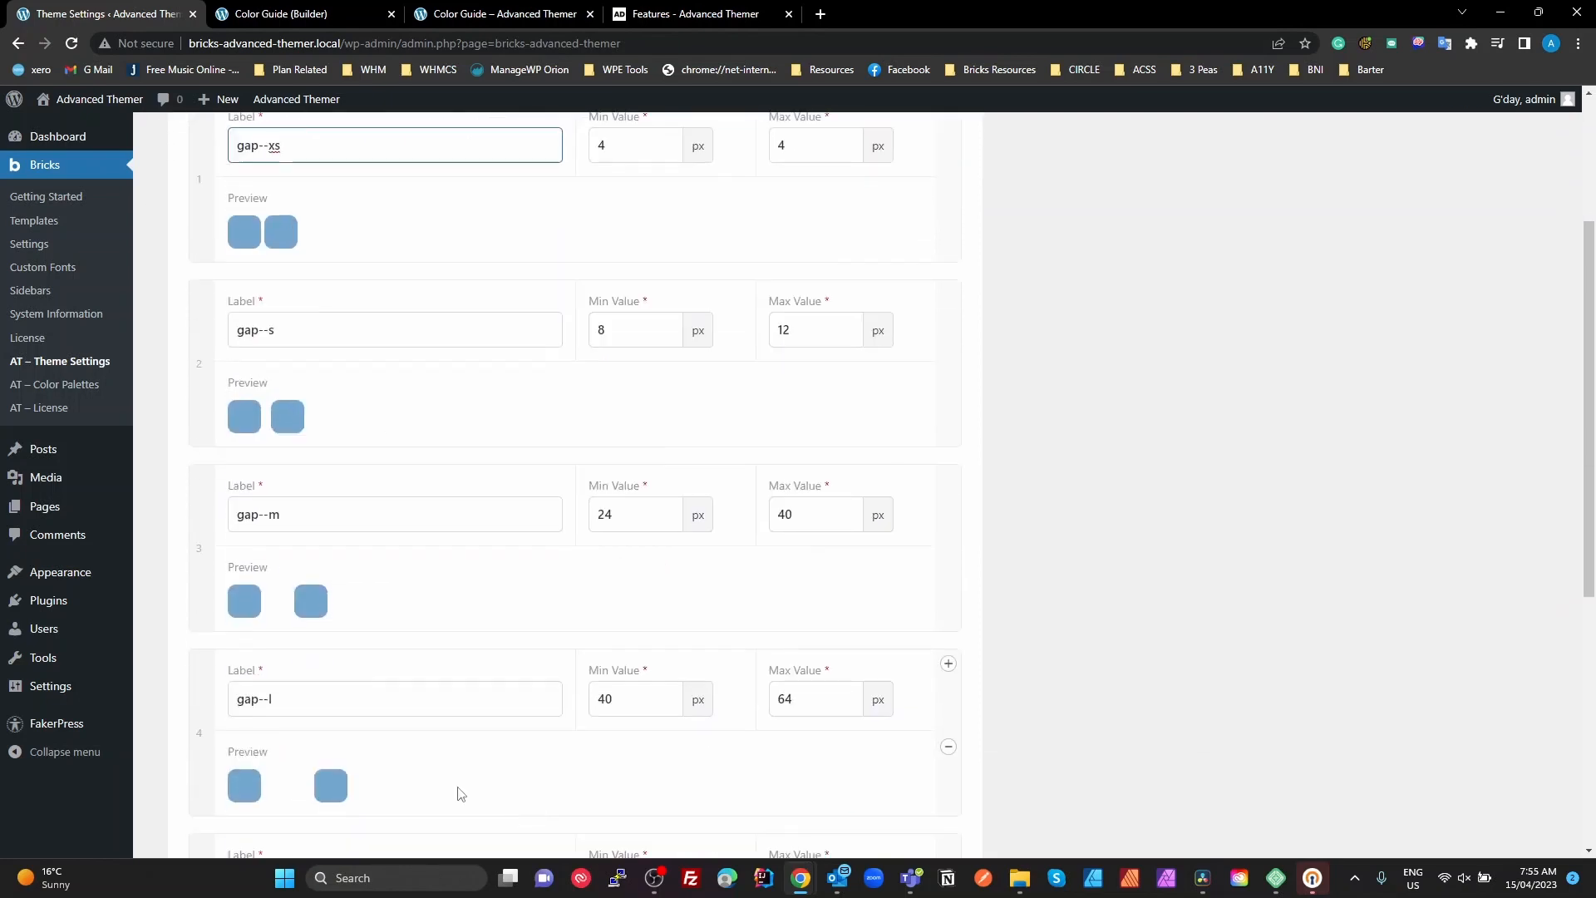
scroll(427, 723, down, 2)
scroll(434, 727, down, 2)
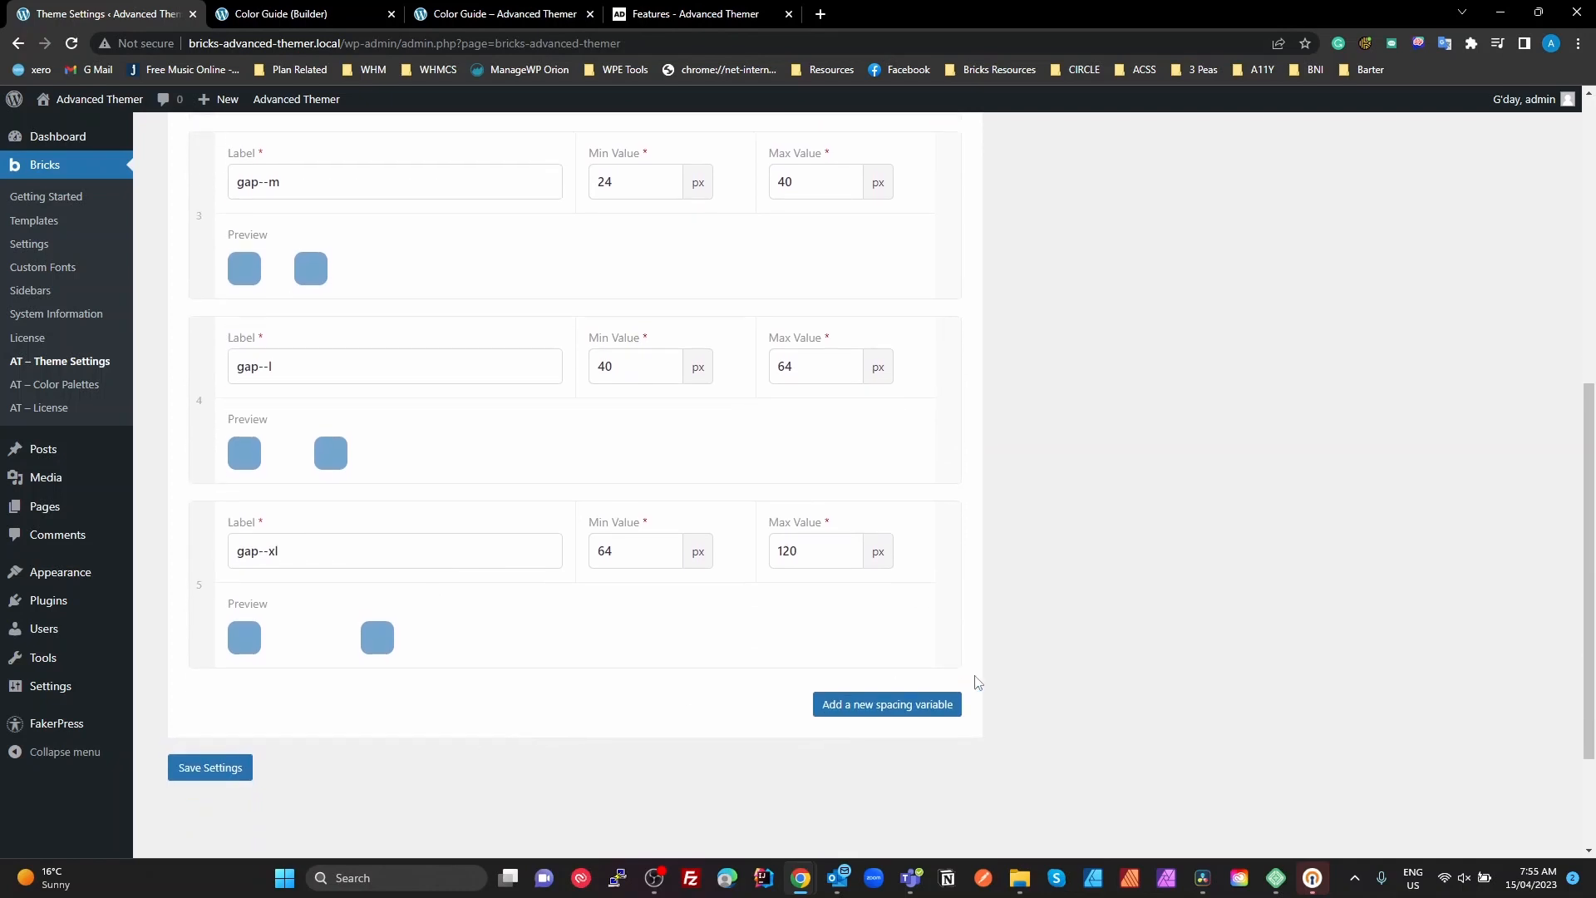
scroll(1072, 684, up, 5)
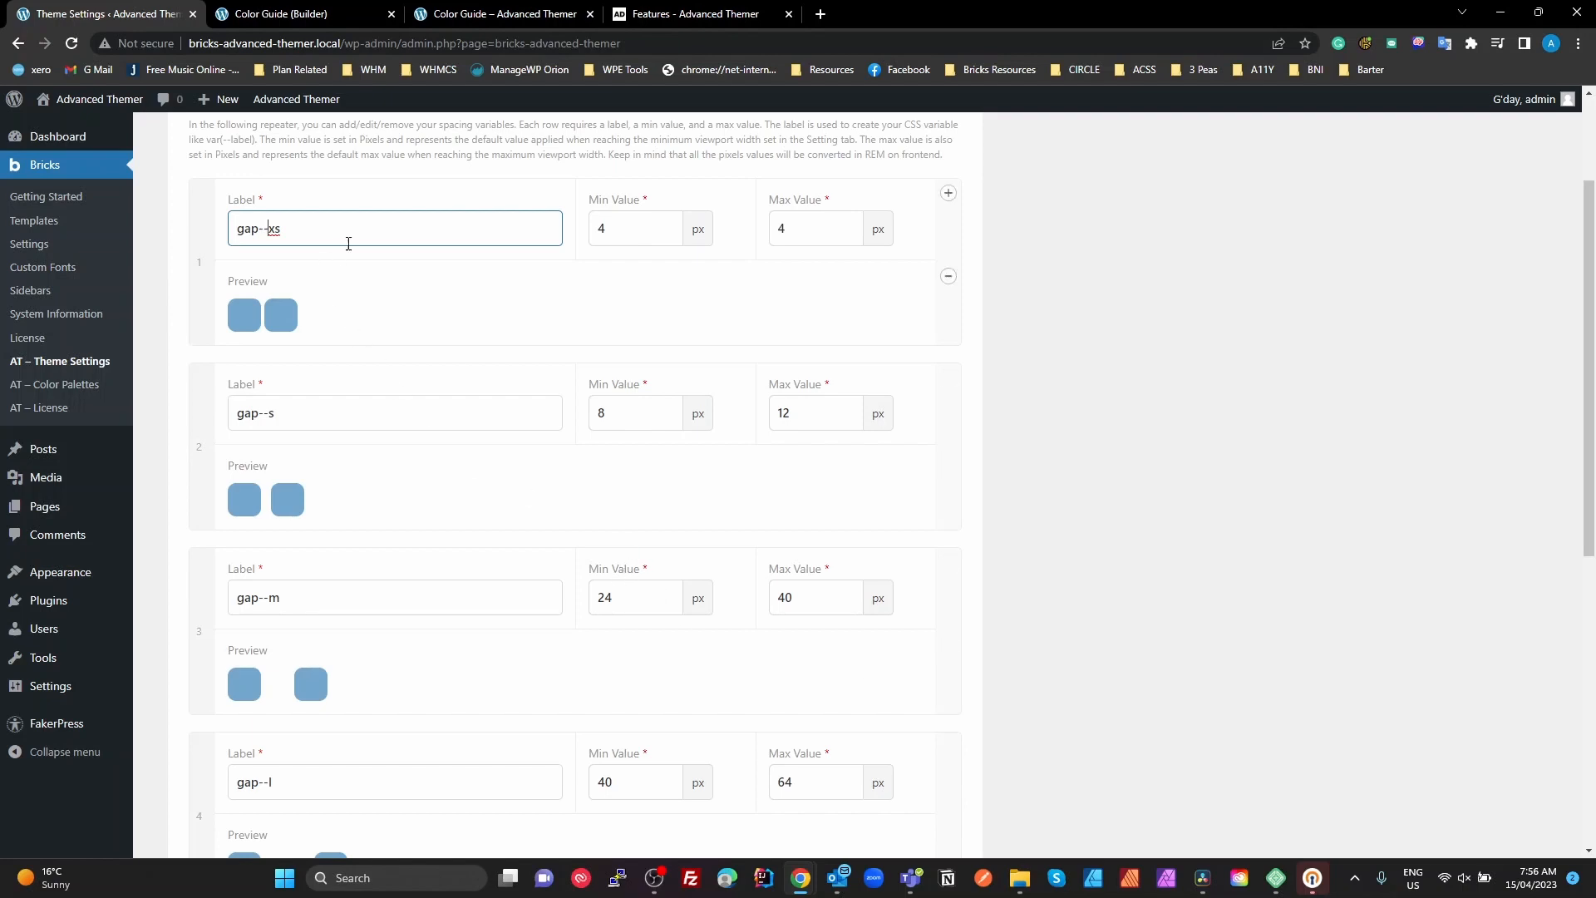
scroll(448, 753, down, 2)
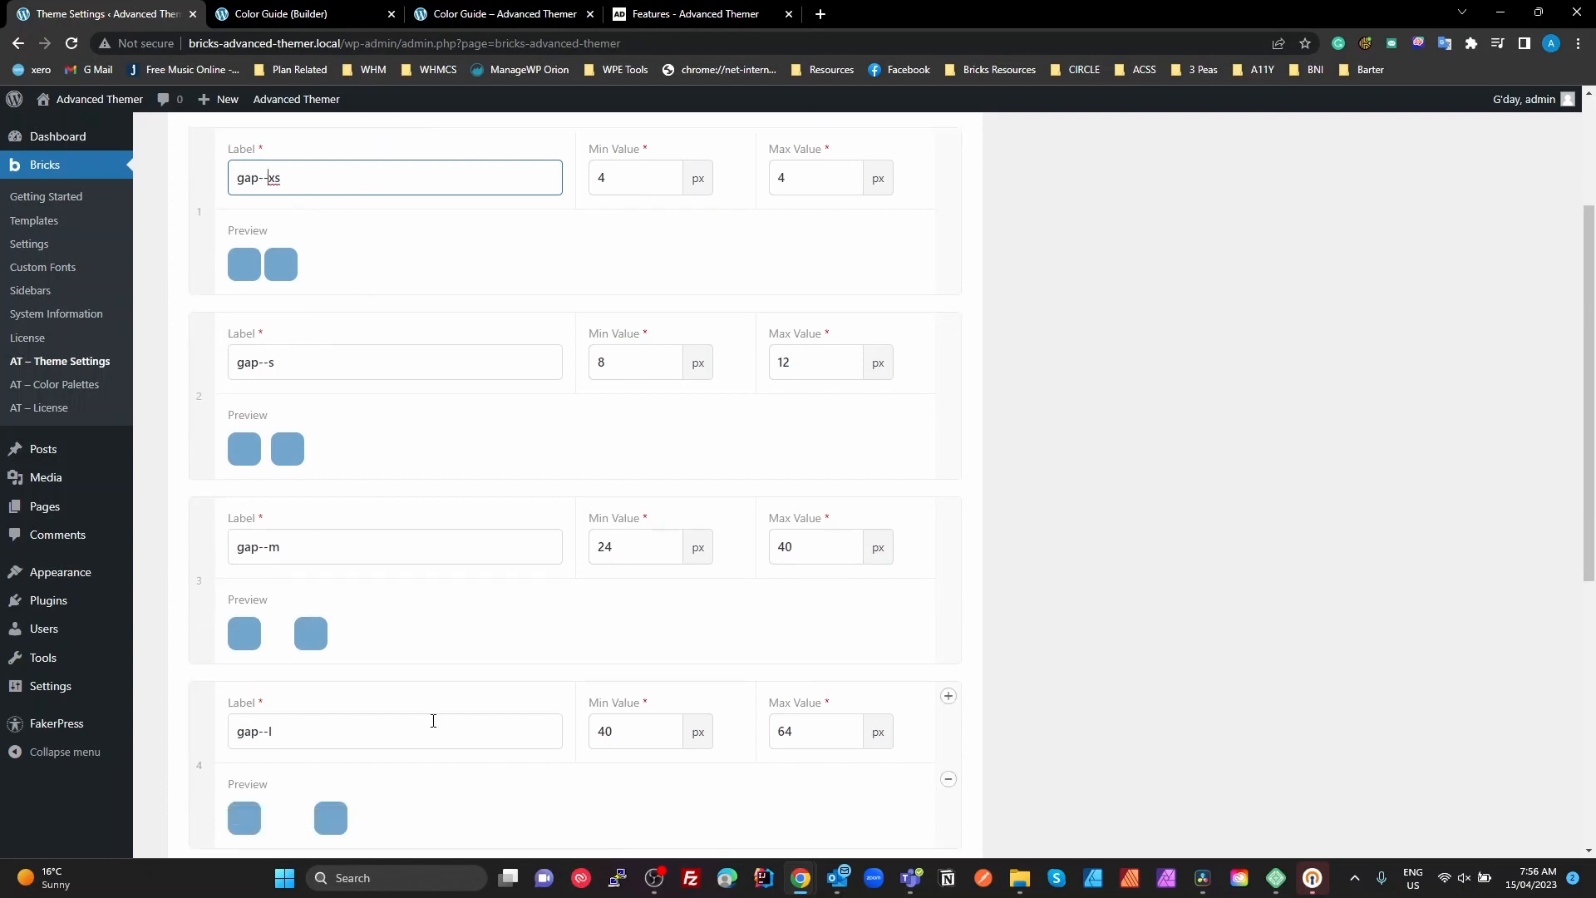
scroll(449, 752, down, 2)
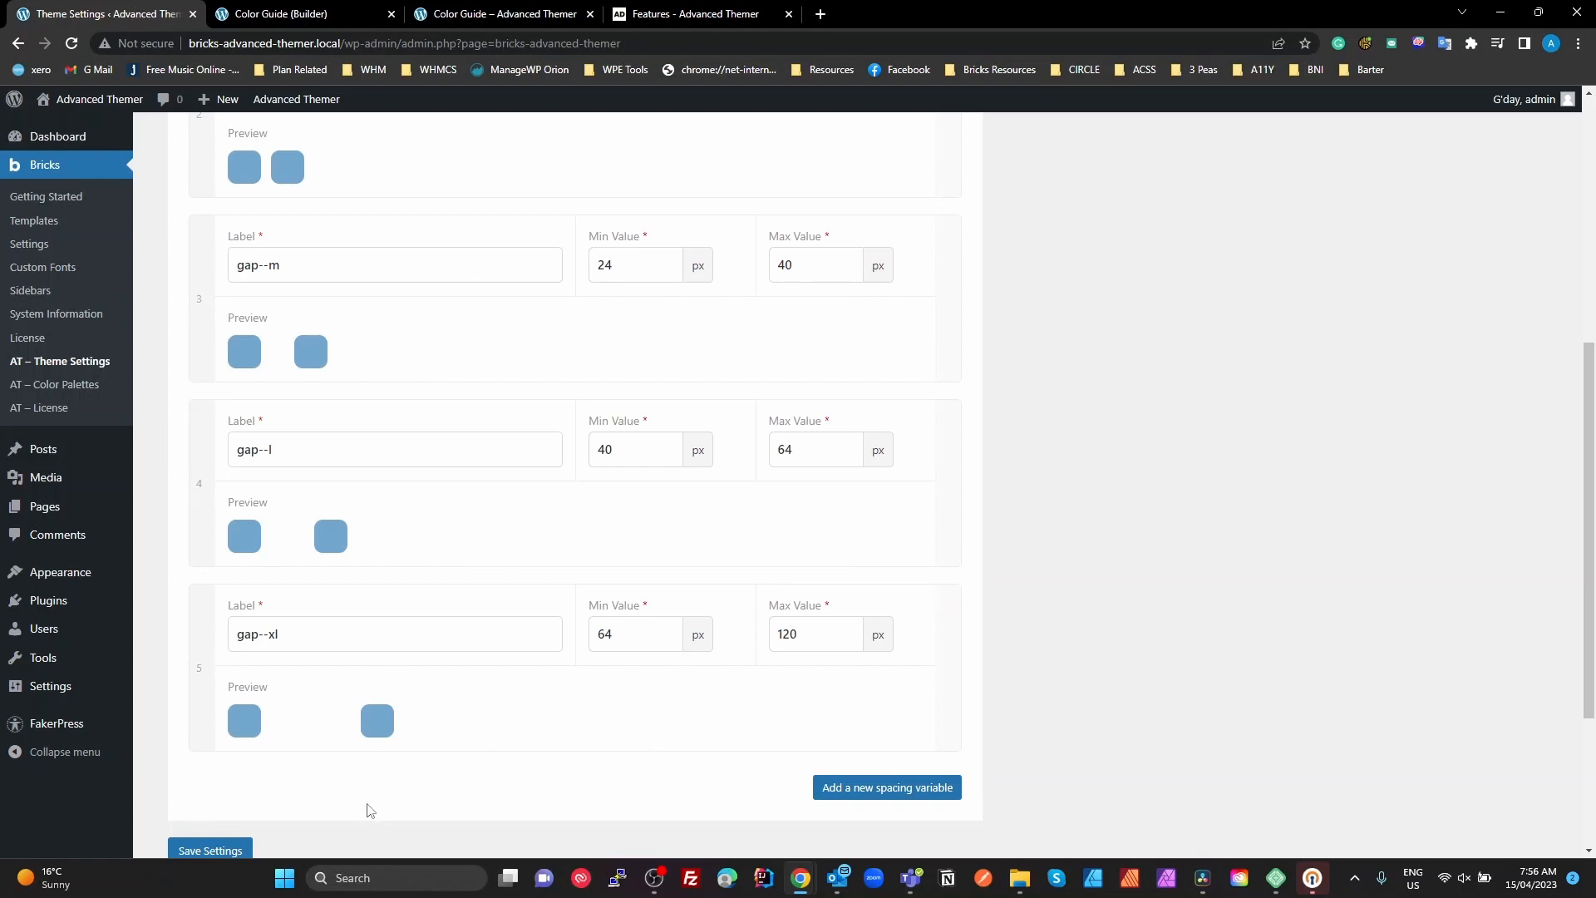
click(221, 848)
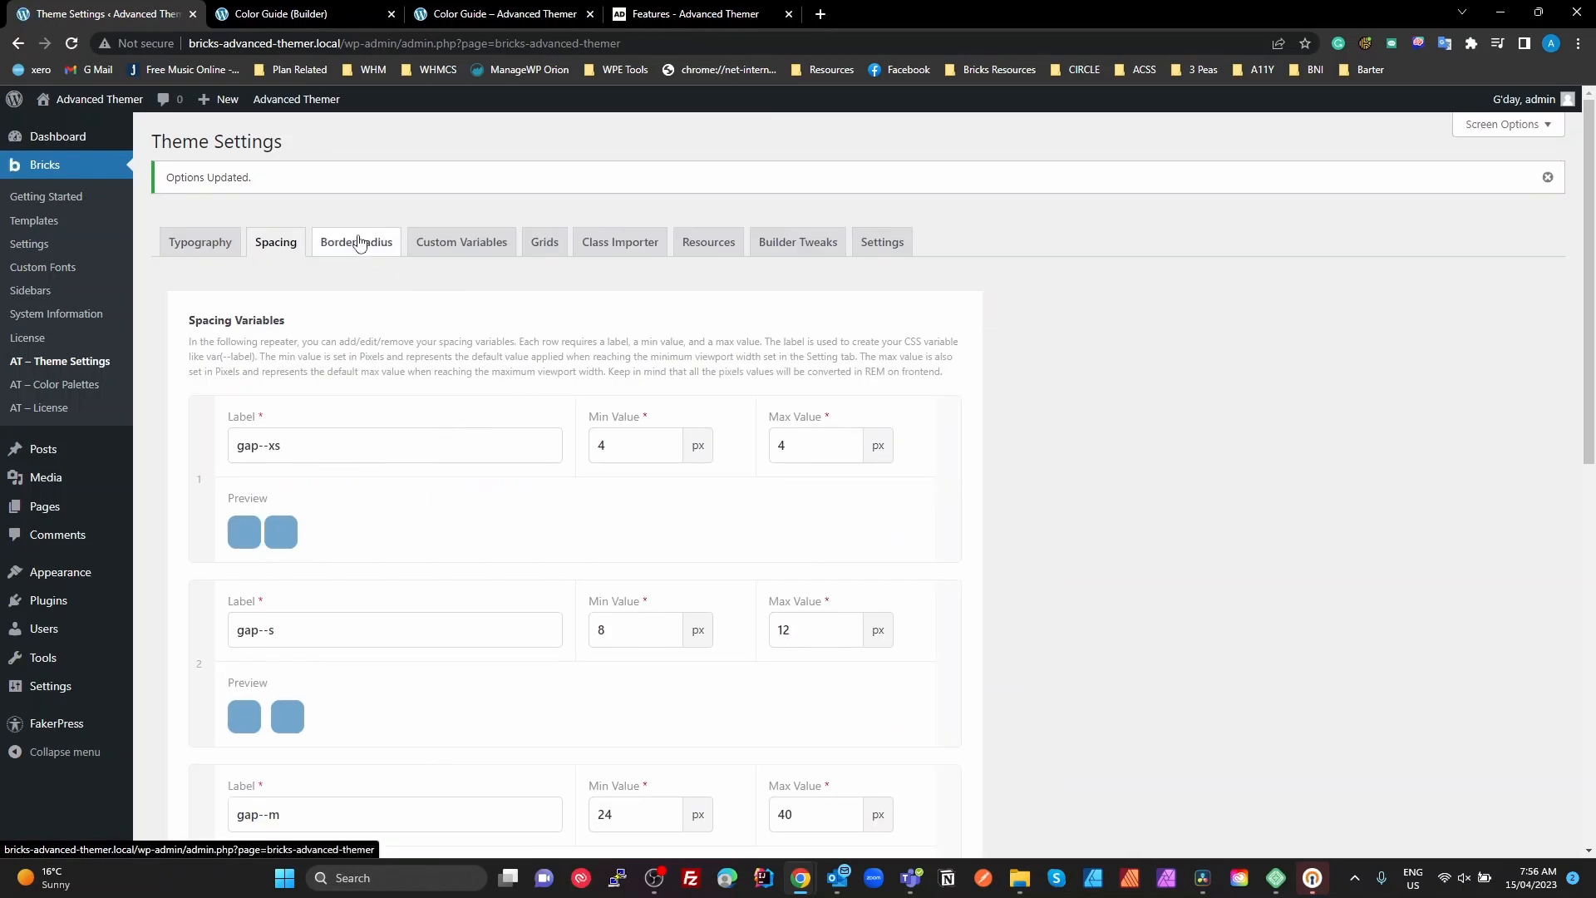
Review the border-radius variables from radius--xs to radius--l
click(356, 242)
scroll(338, 397, down, 1)
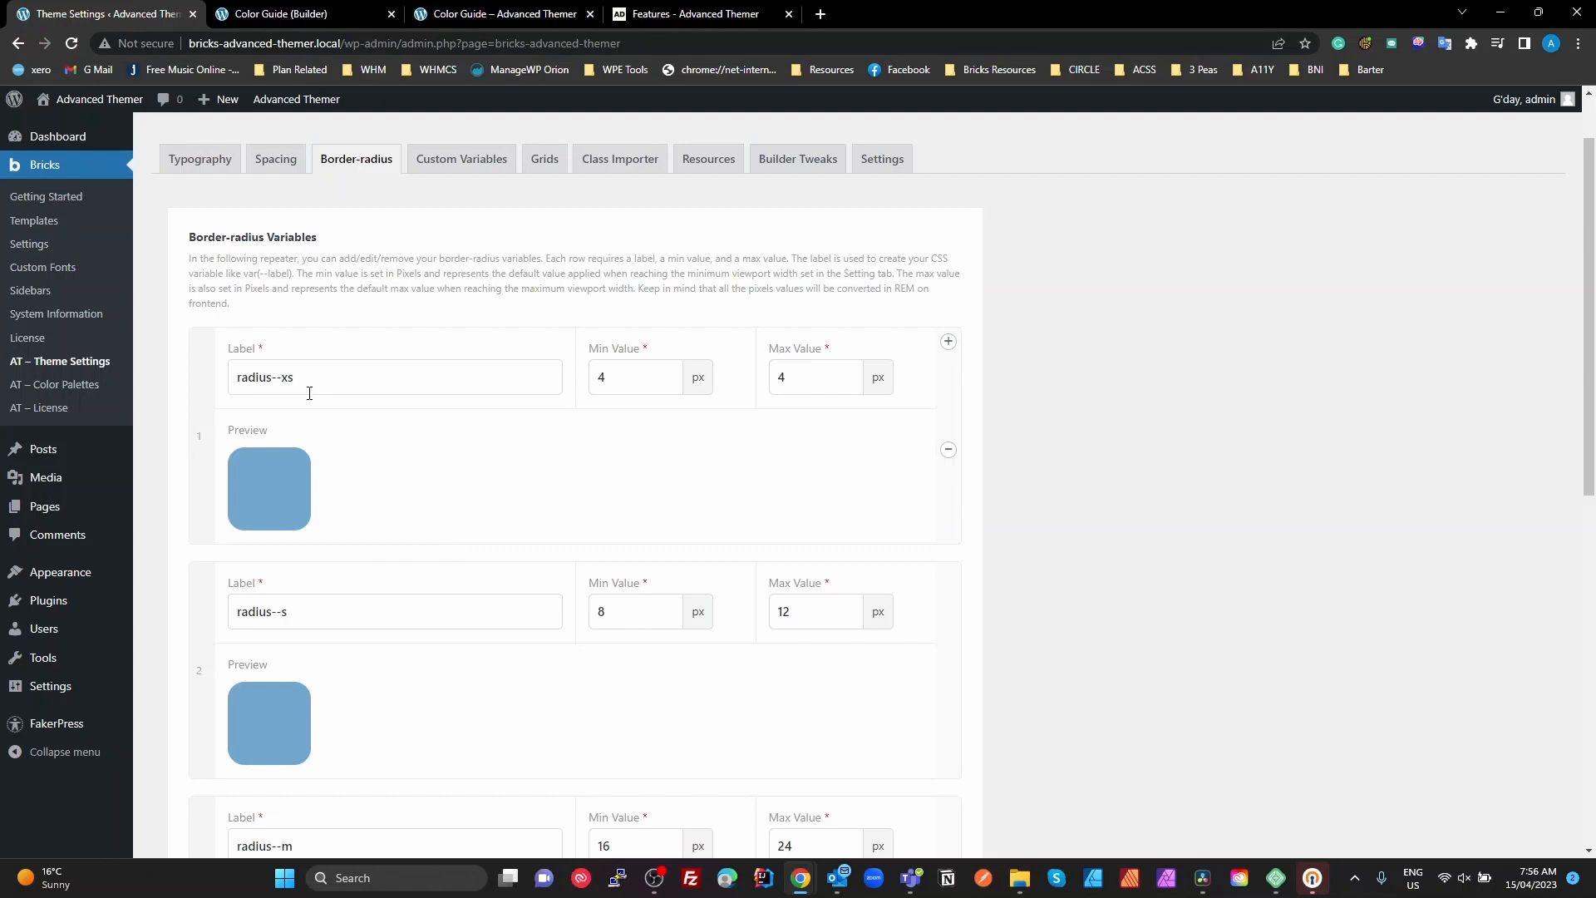
scroll(407, 722, down, 2)
scroll(499, 781, down, 3)
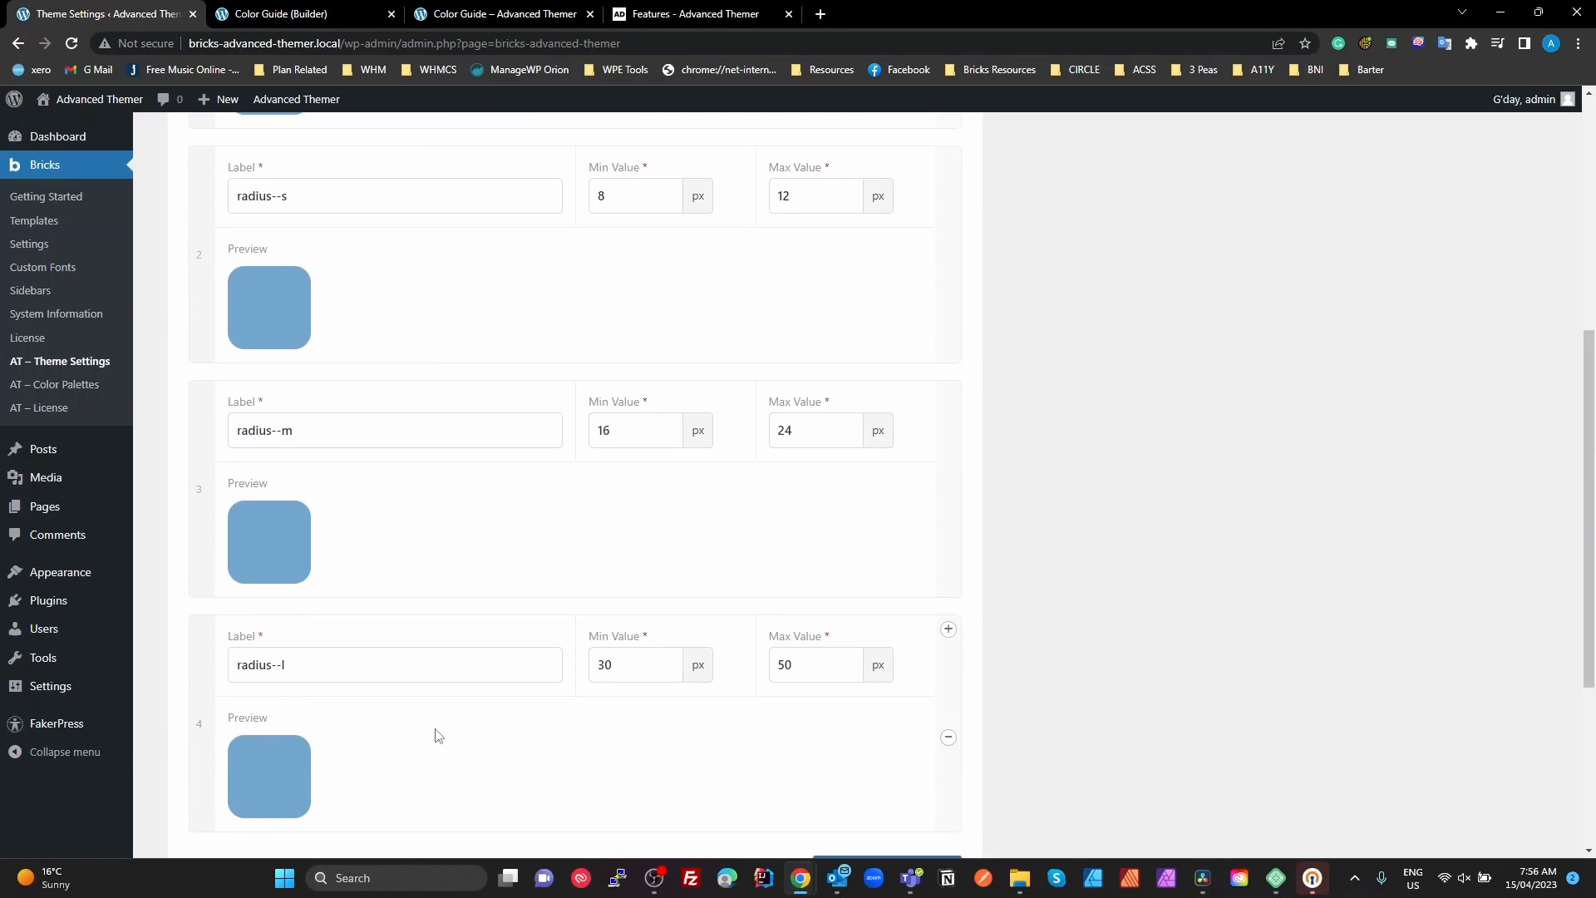
scroll(440, 737, down, 3)
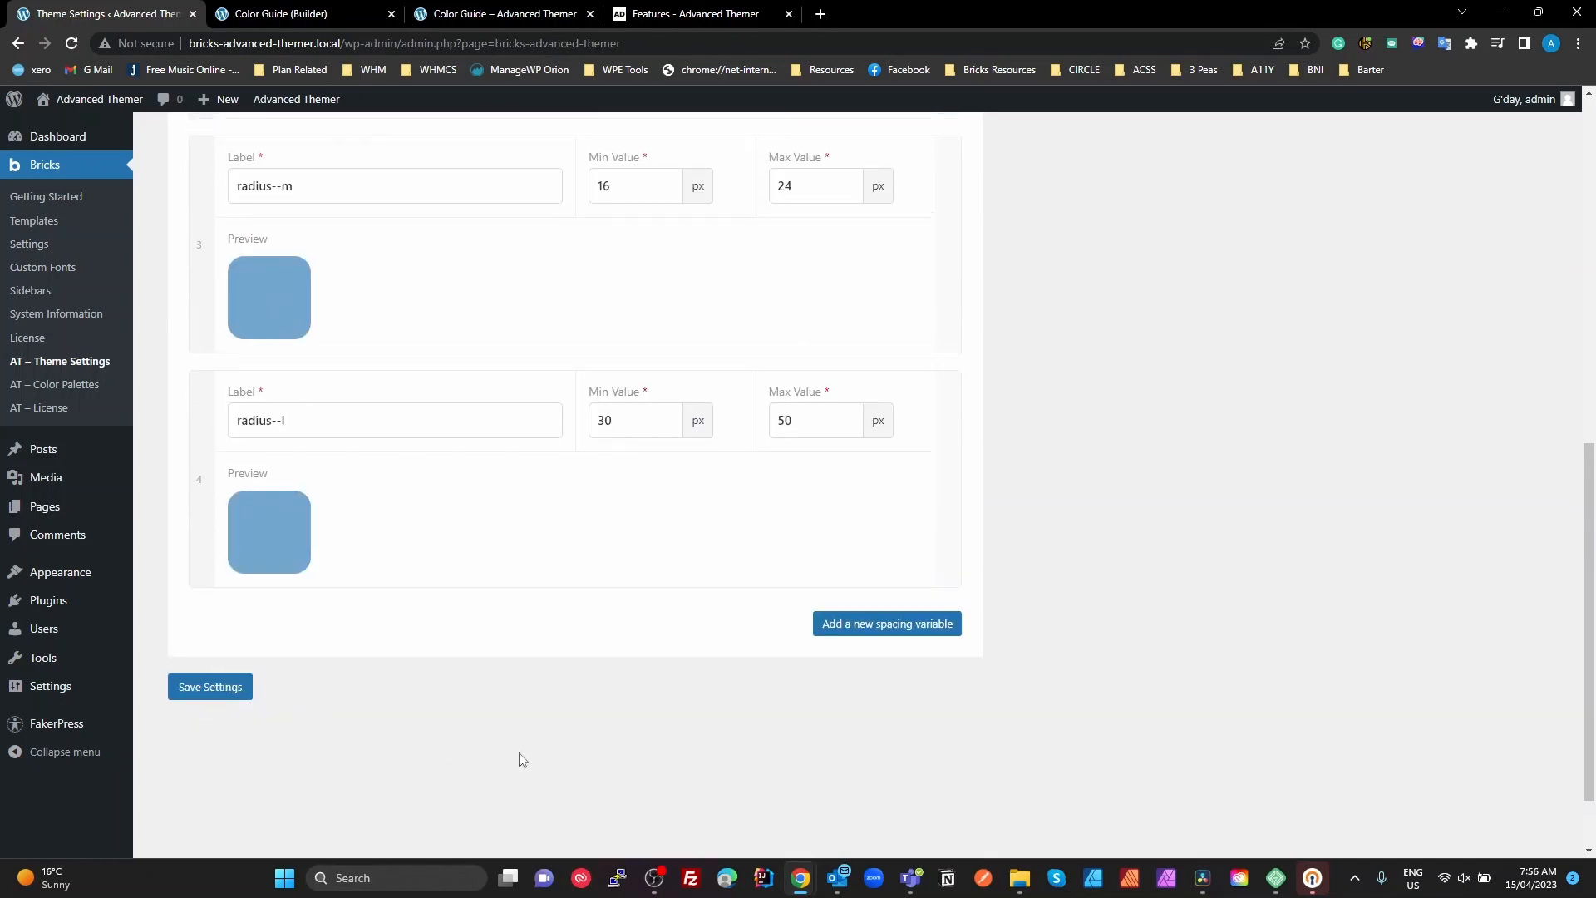
Examine the Grid Scaffolds custom variables, highlighting the 12-column label suffix and the repeat values of both the 12- and 6-column variables
click(448, 262)
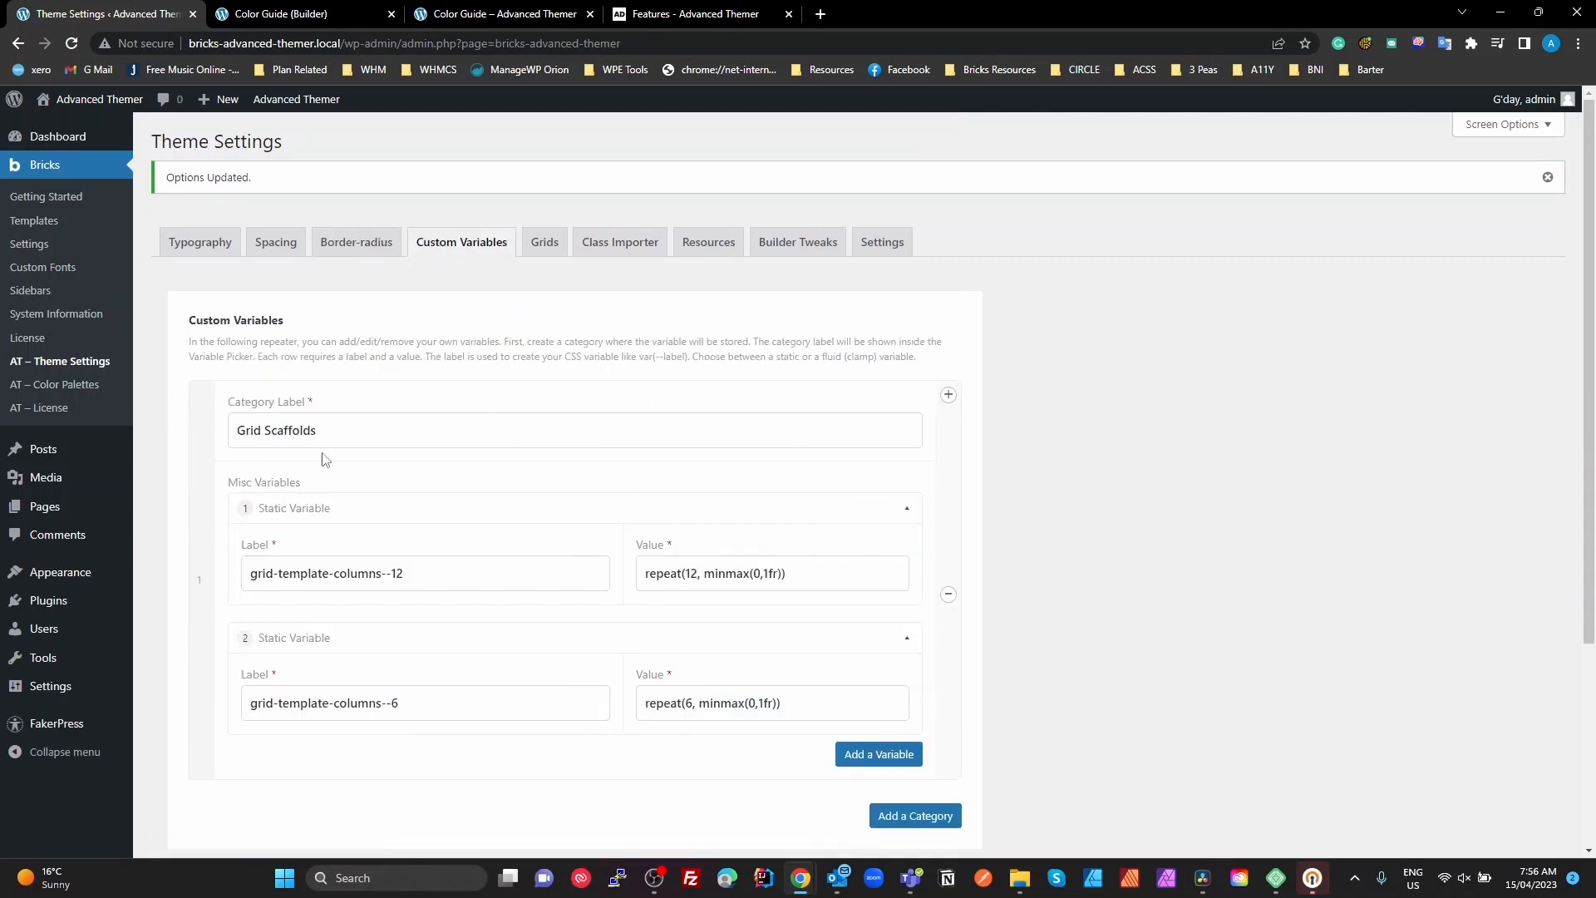
click(342, 431)
click(430, 571)
double_click(430, 572)
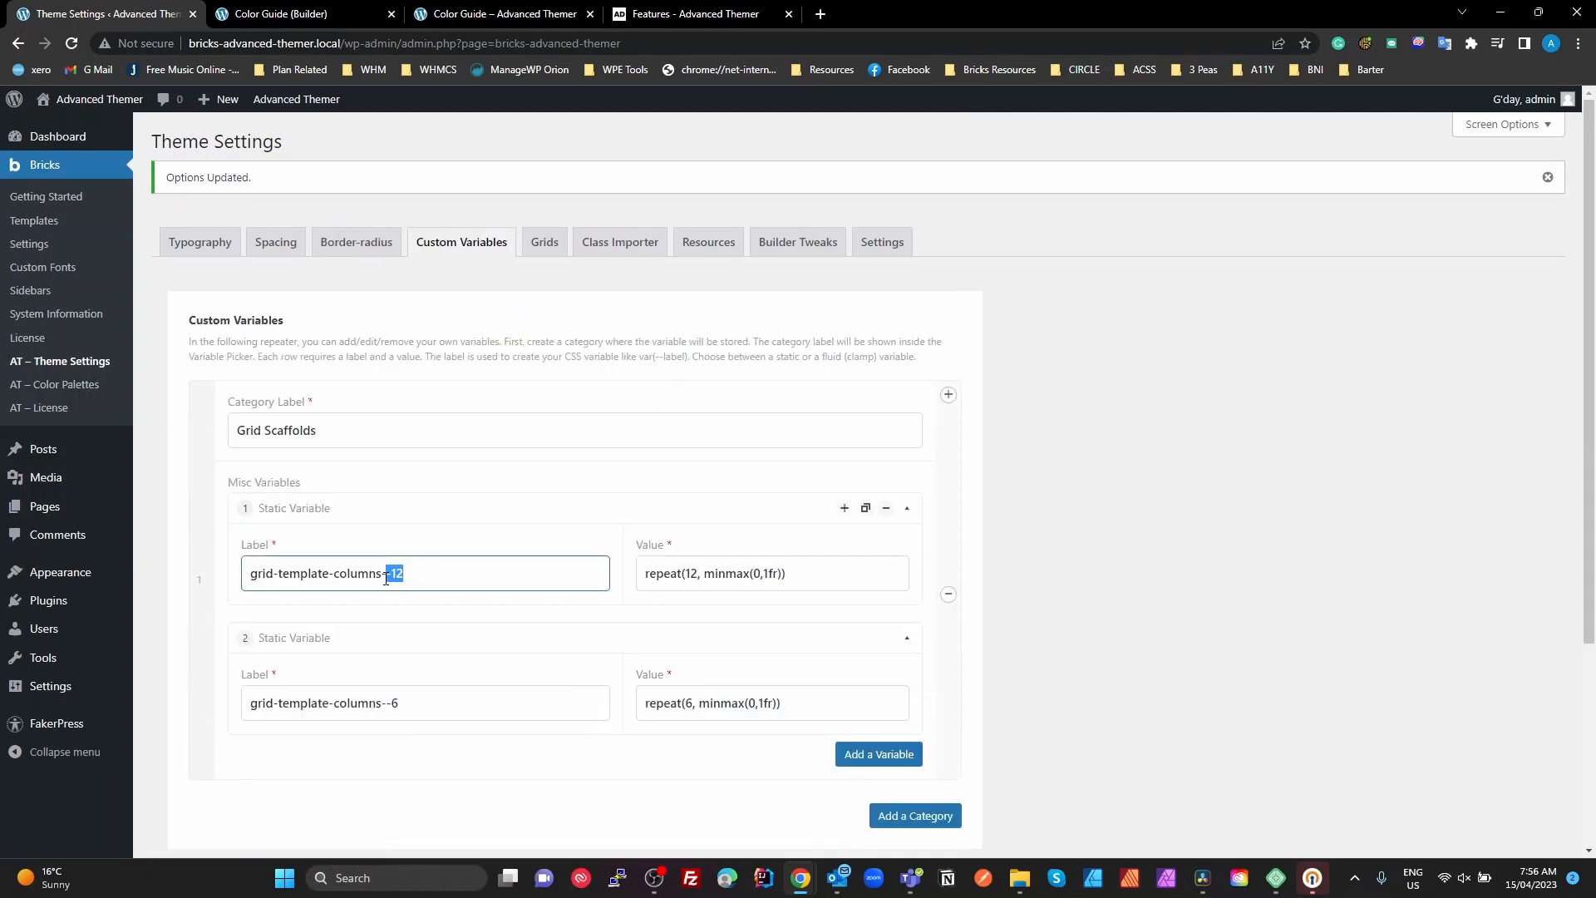
drag(812, 580, 640, 591)
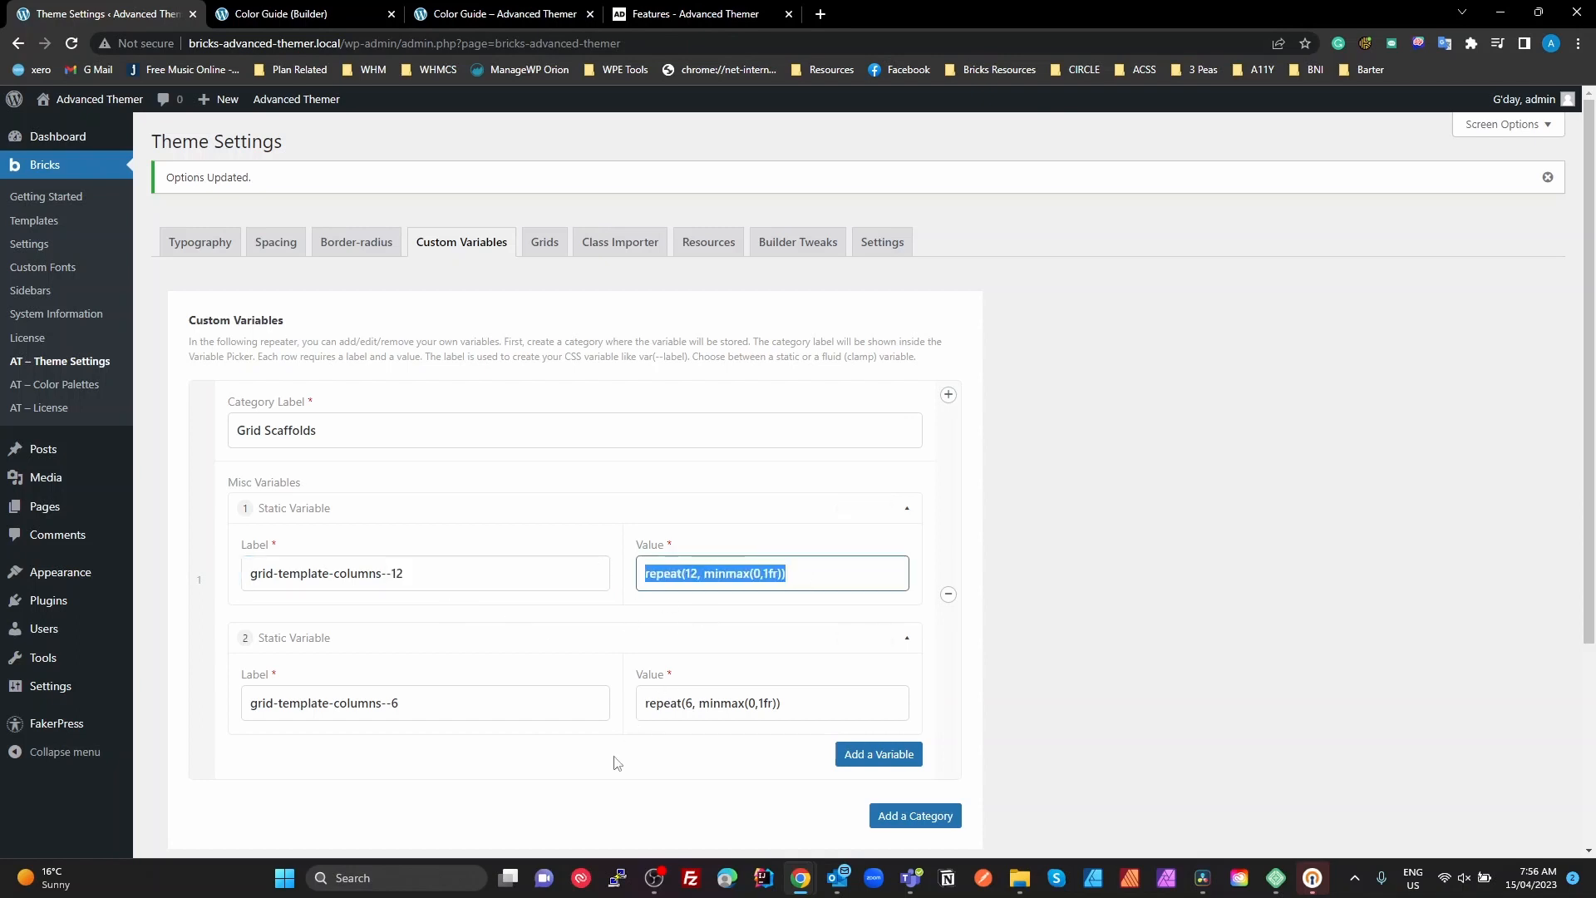
drag(803, 698, 573, 694)
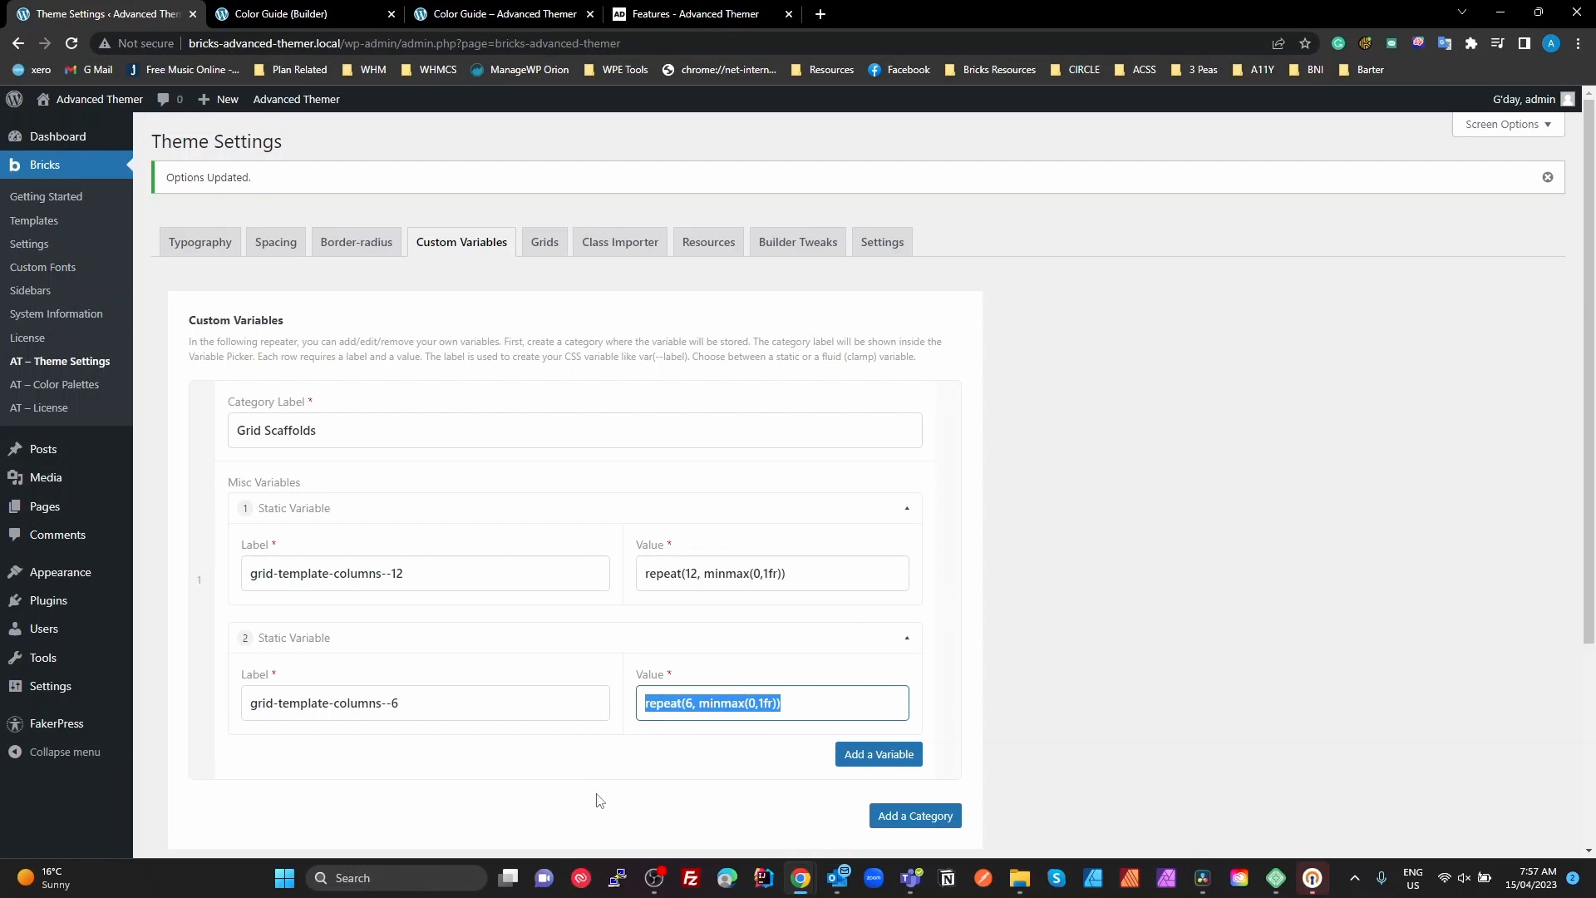
Show the grid classes and highlight the gap variable used by the grid--4 class
click(532, 255)
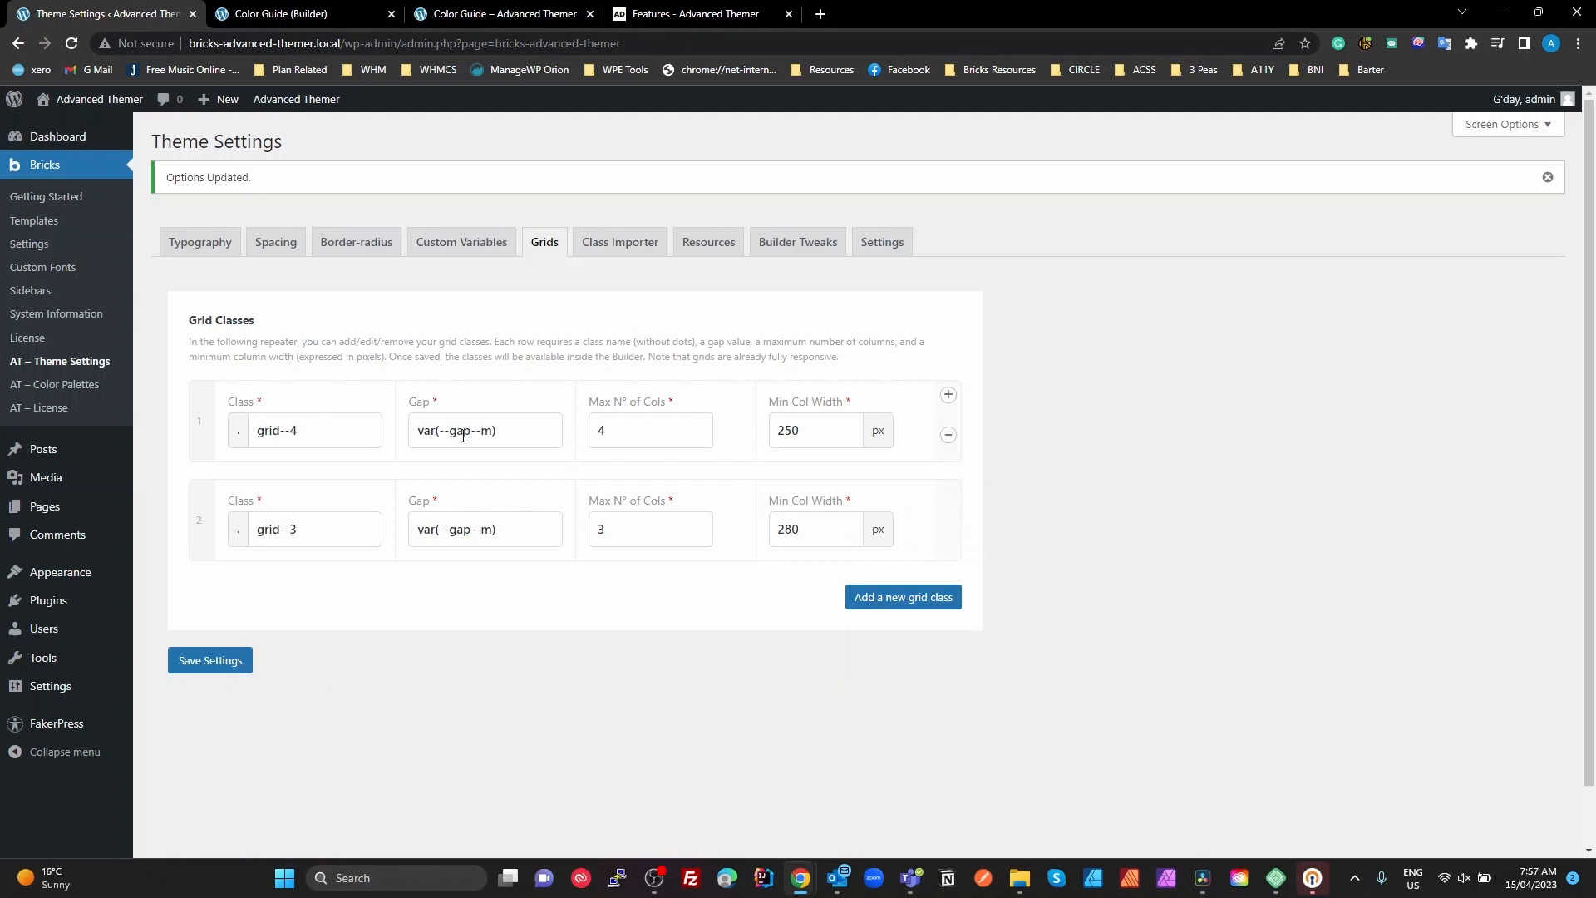
triple_click(519, 430)
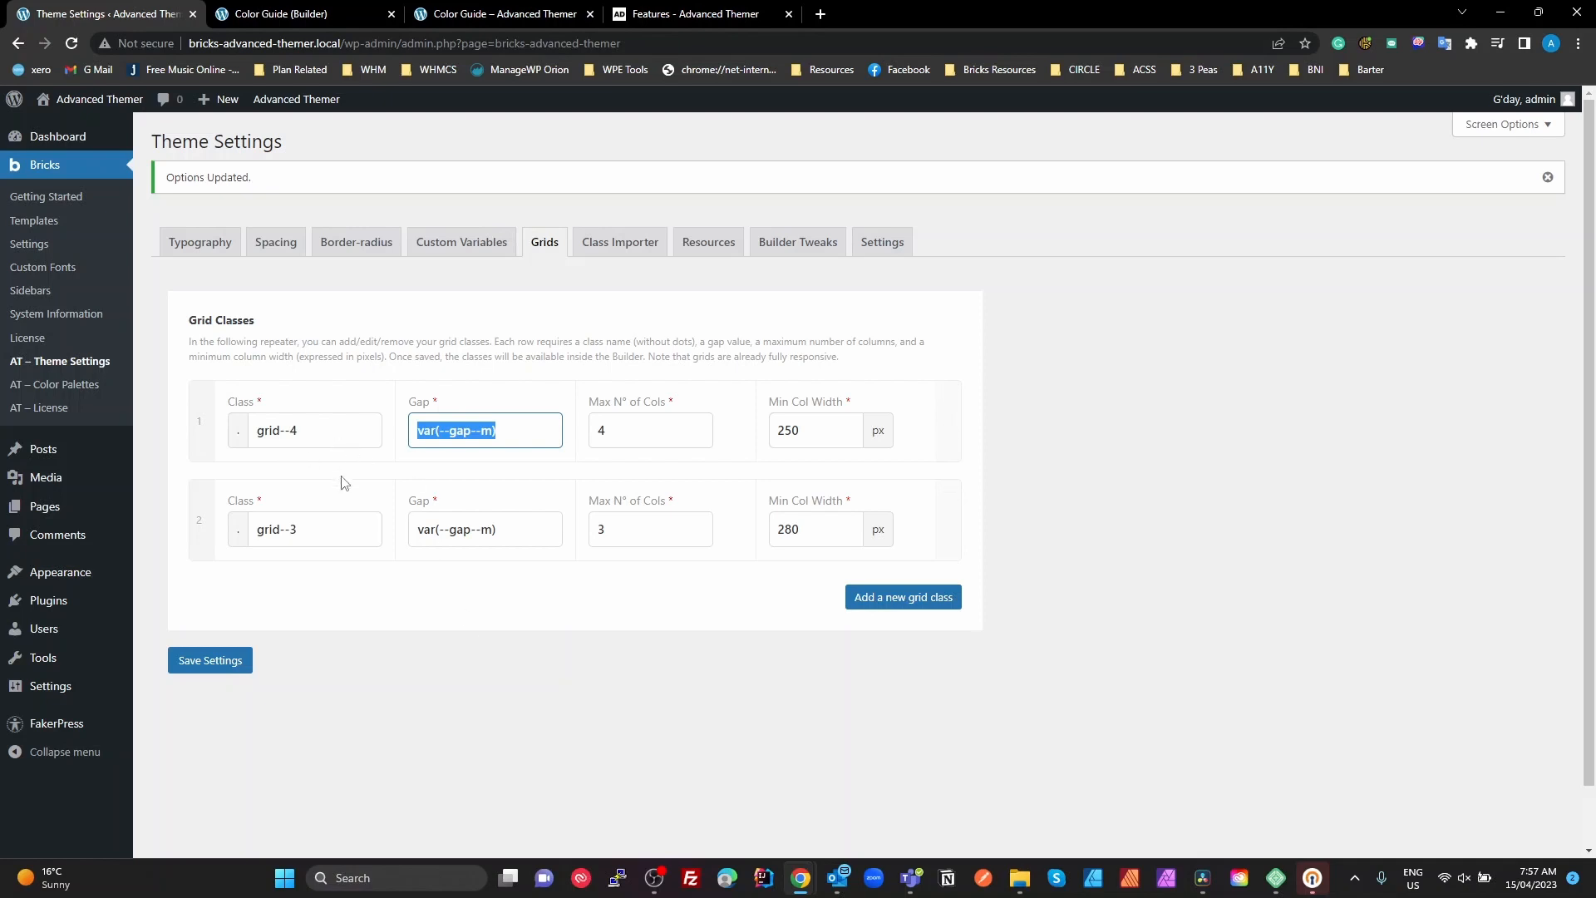
click(498, 431)
drag(416, 430, 524, 430)
Examine the grid--3 class by highlighting its gap variable and its minimum column width
click(529, 525)
drag(422, 534, 499, 530)
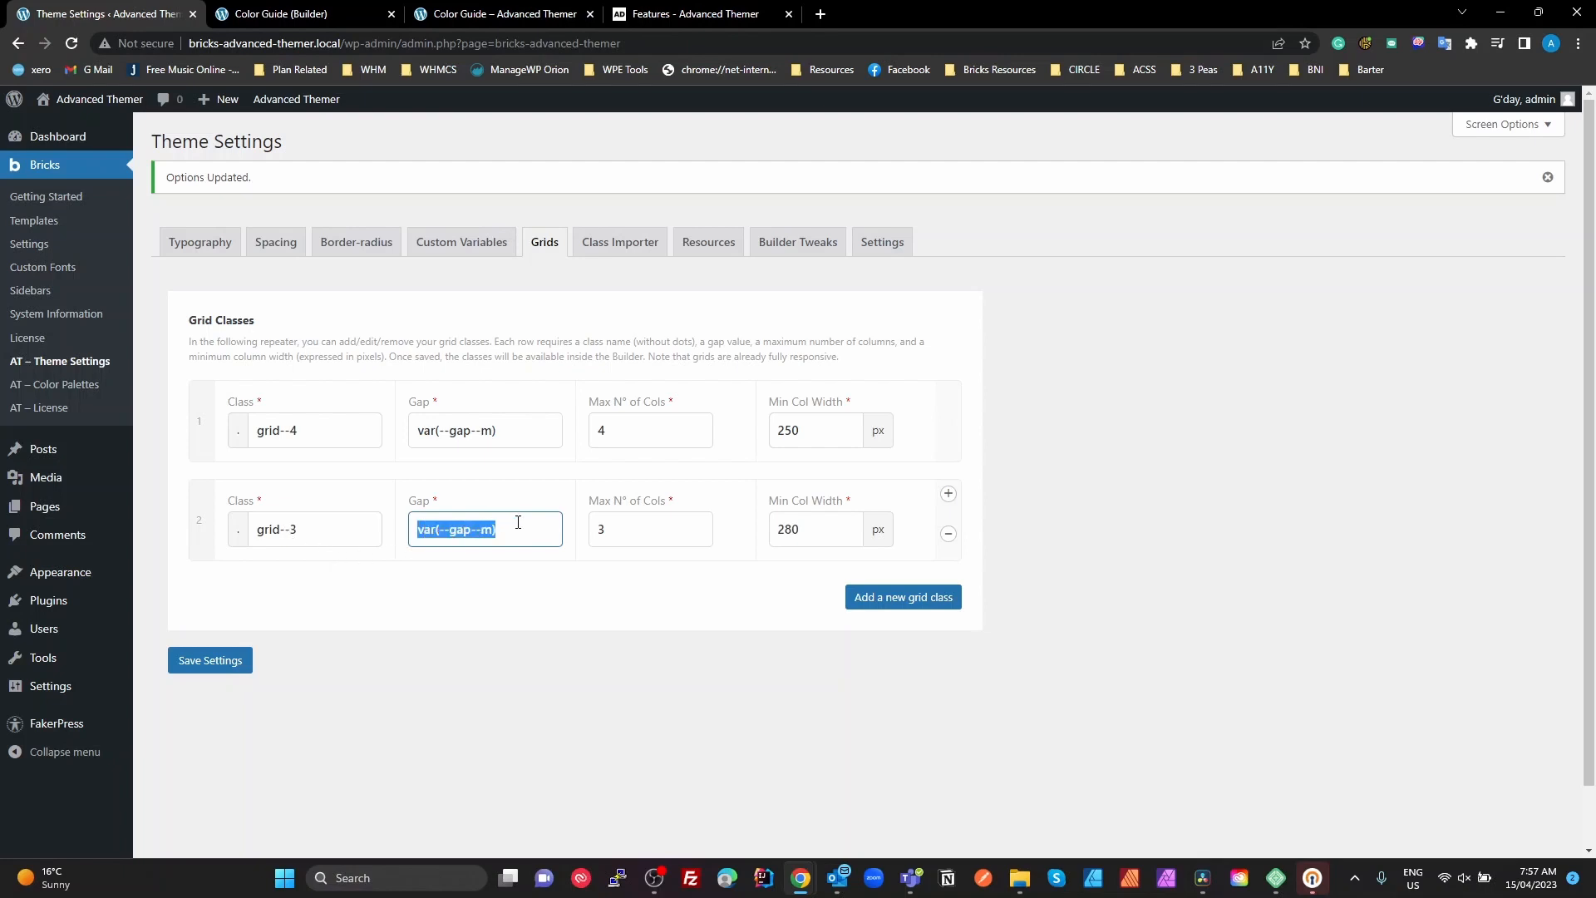
click(521, 525)
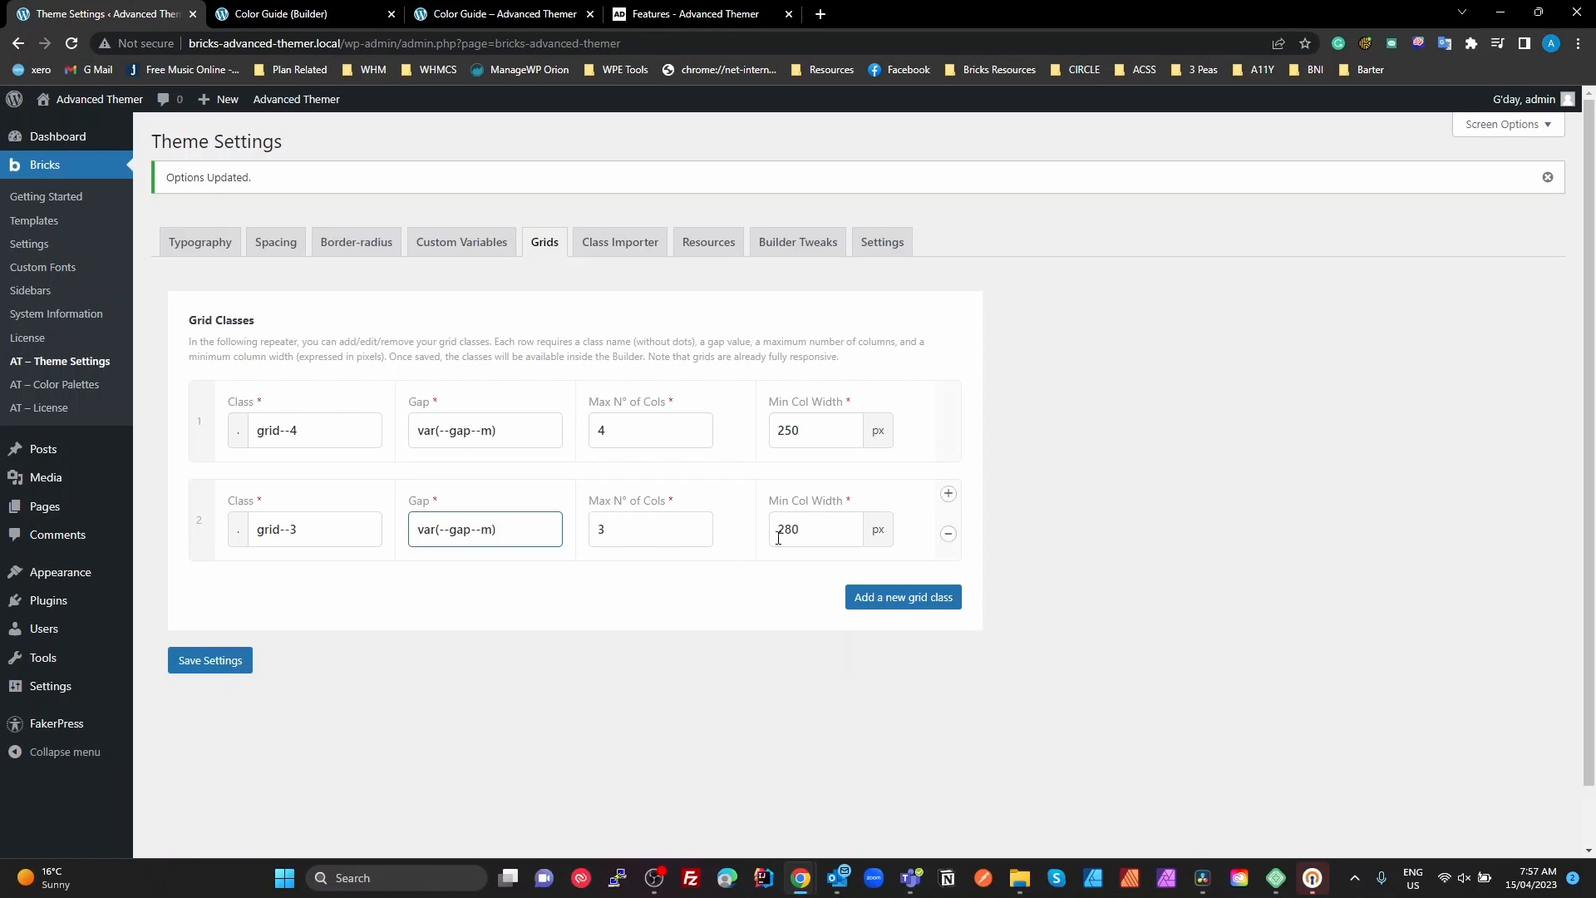
drag(808, 529, 750, 539)
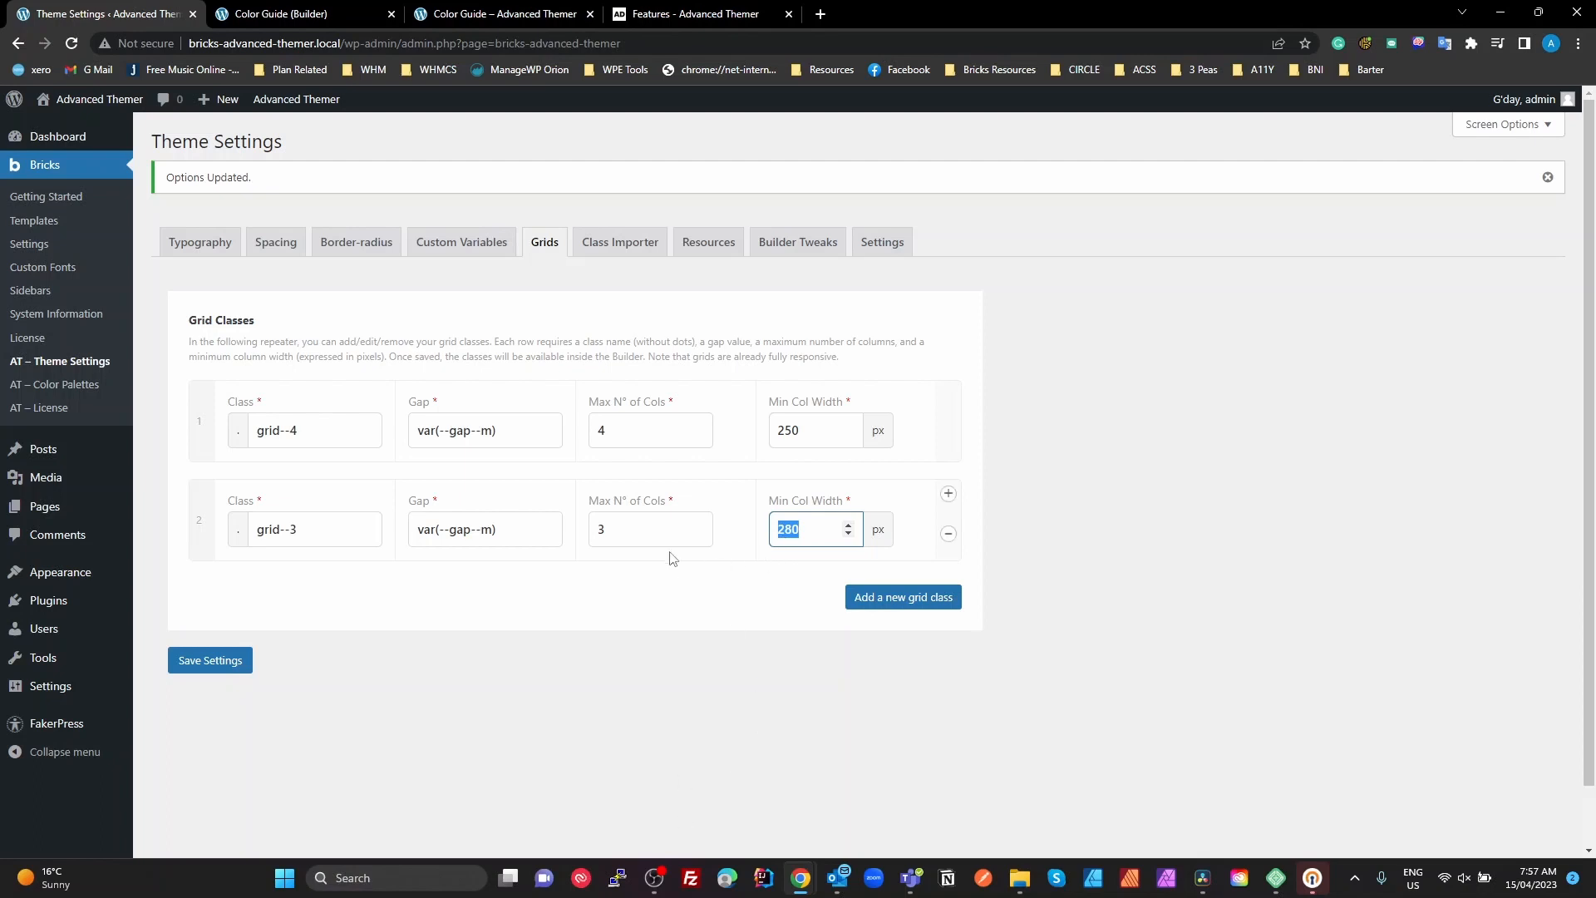
drag(665, 529, 443, 542)
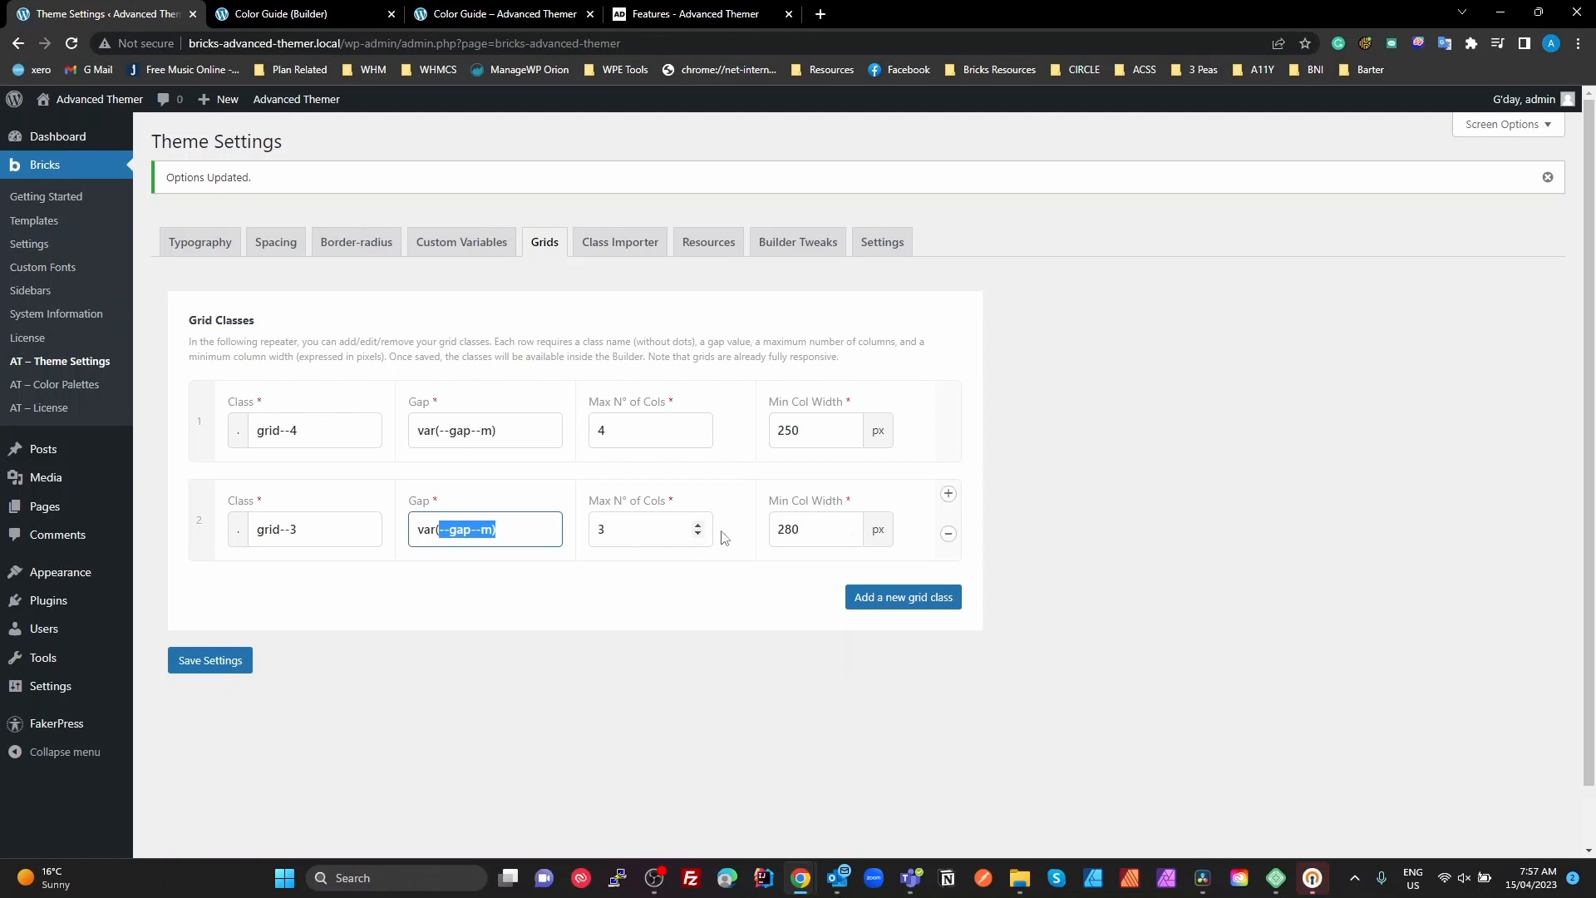
Highlight the grid--3 minimum column width and look through the Class Importer, Resources and Builder Tweaks settings
drag(808, 539, 764, 541)
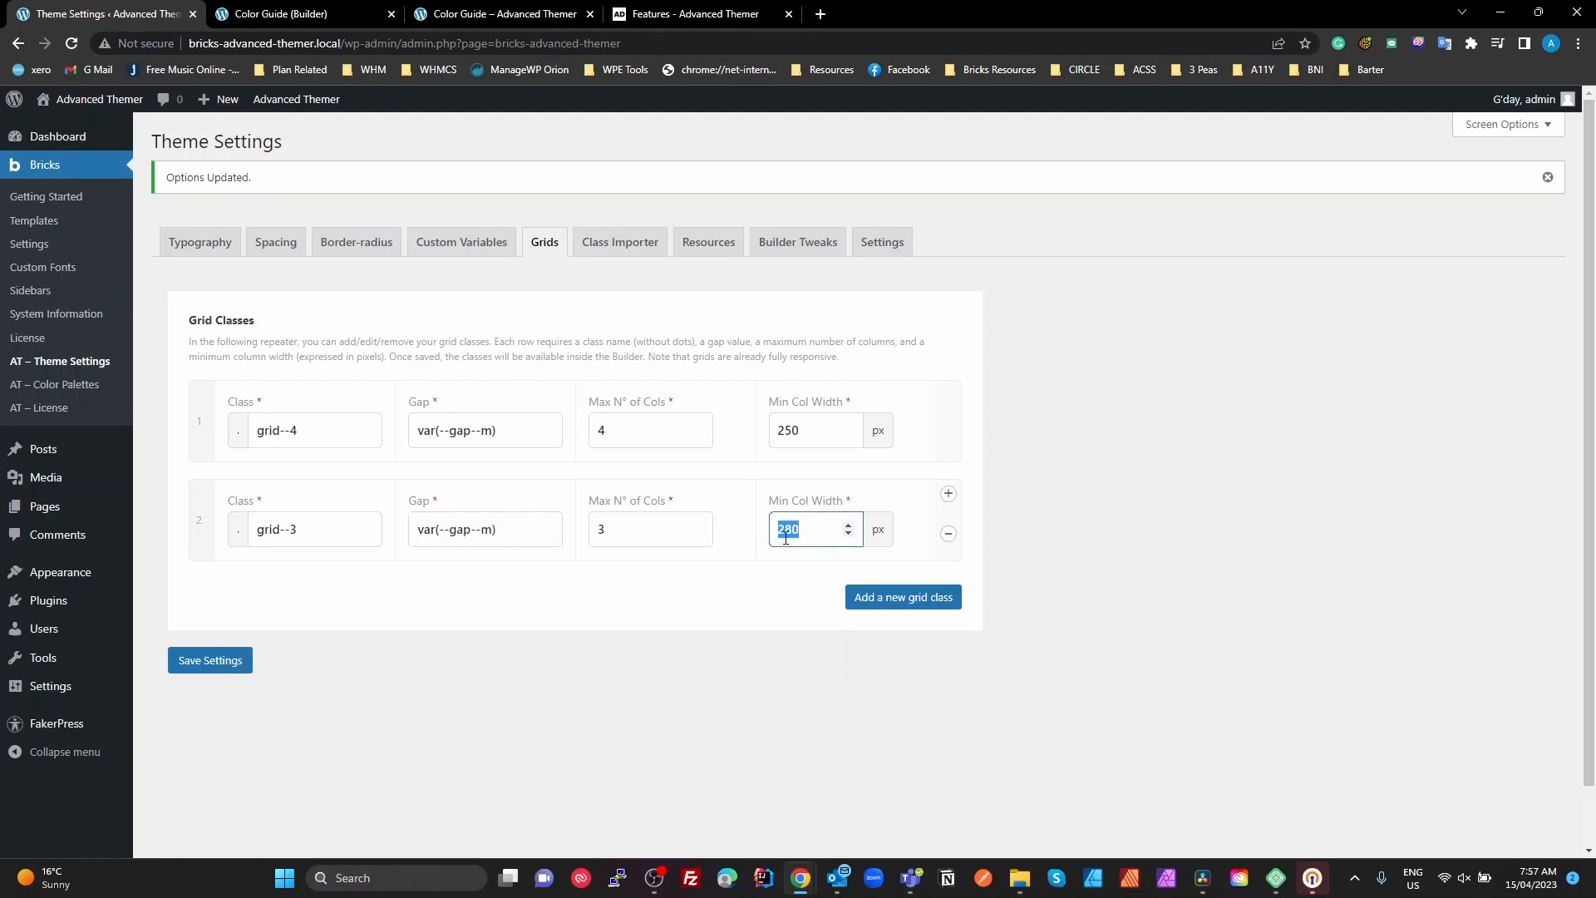
click(787, 530)
click(626, 258)
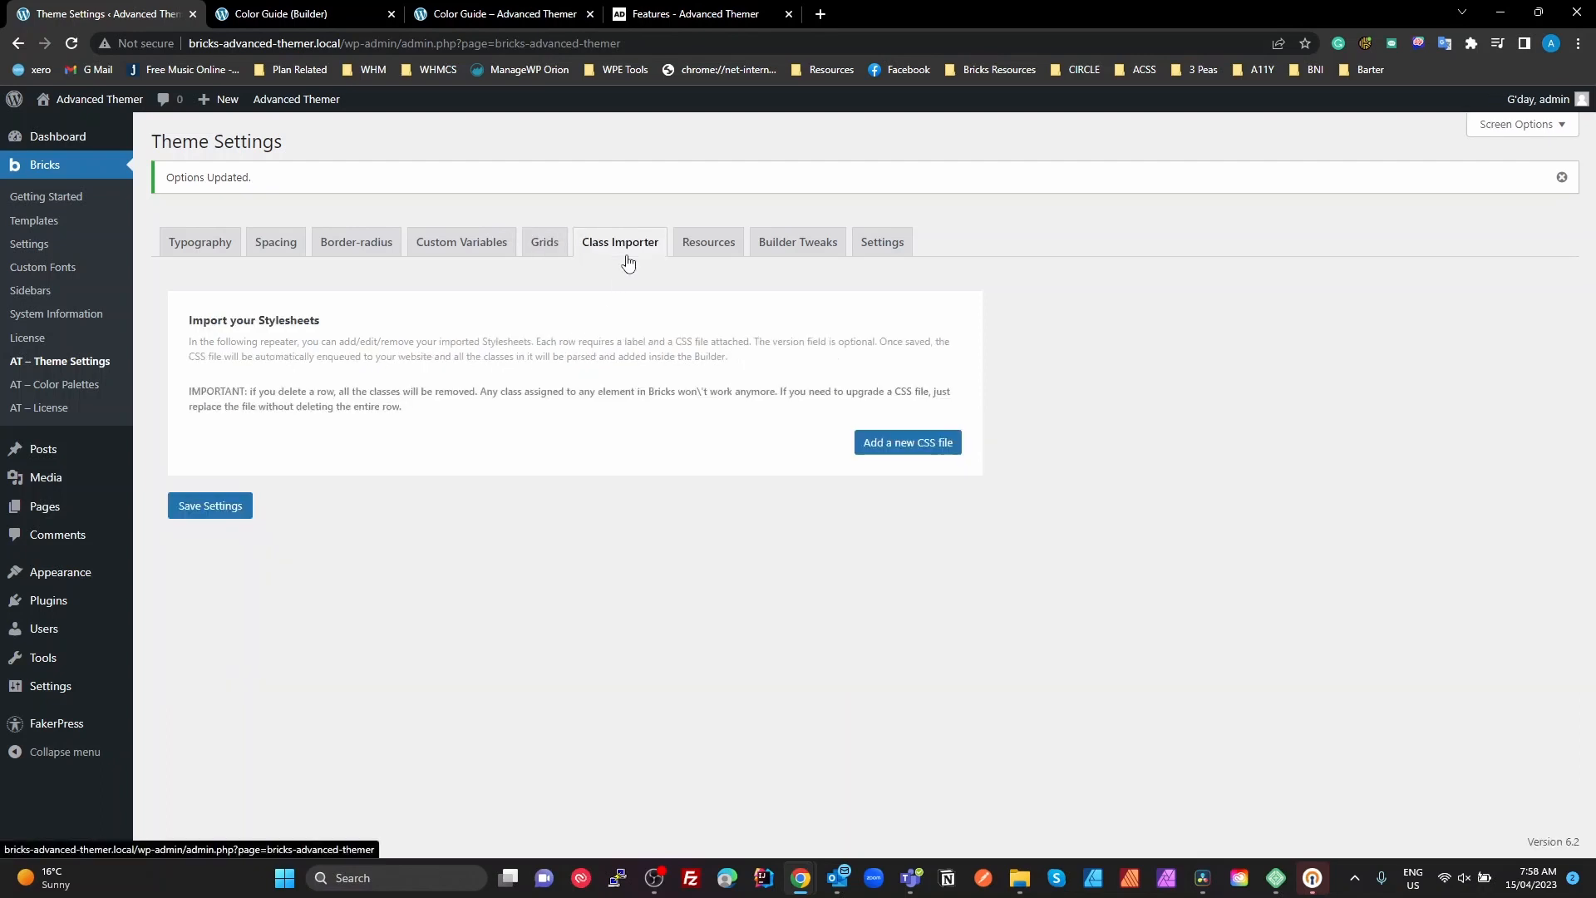
click(711, 249)
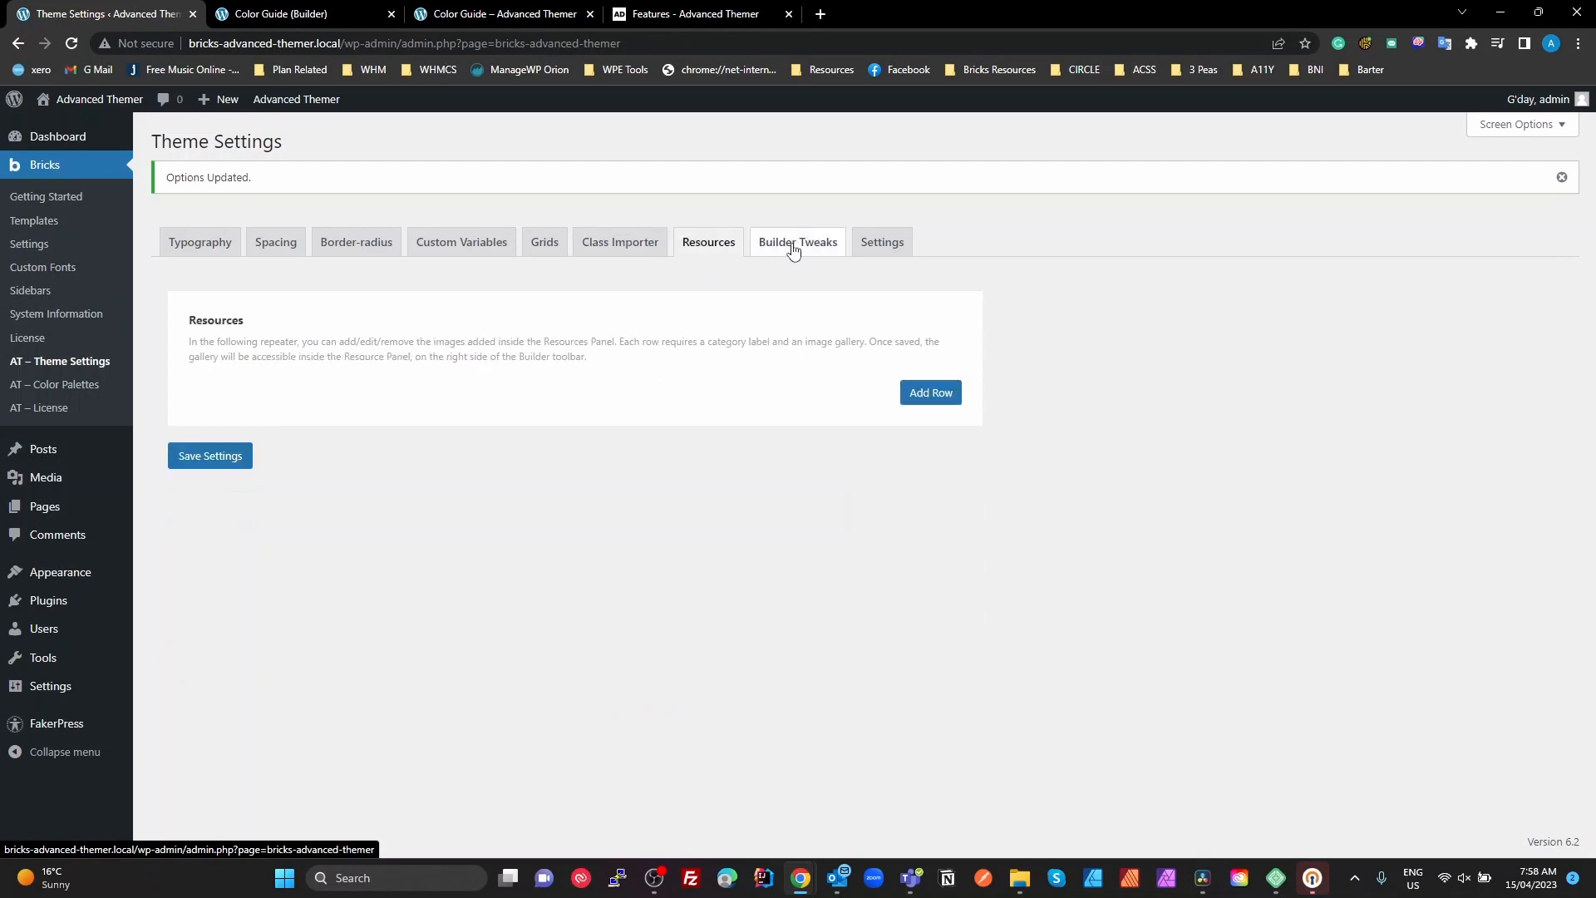
click(793, 250)
scroll(732, 628, down, 7)
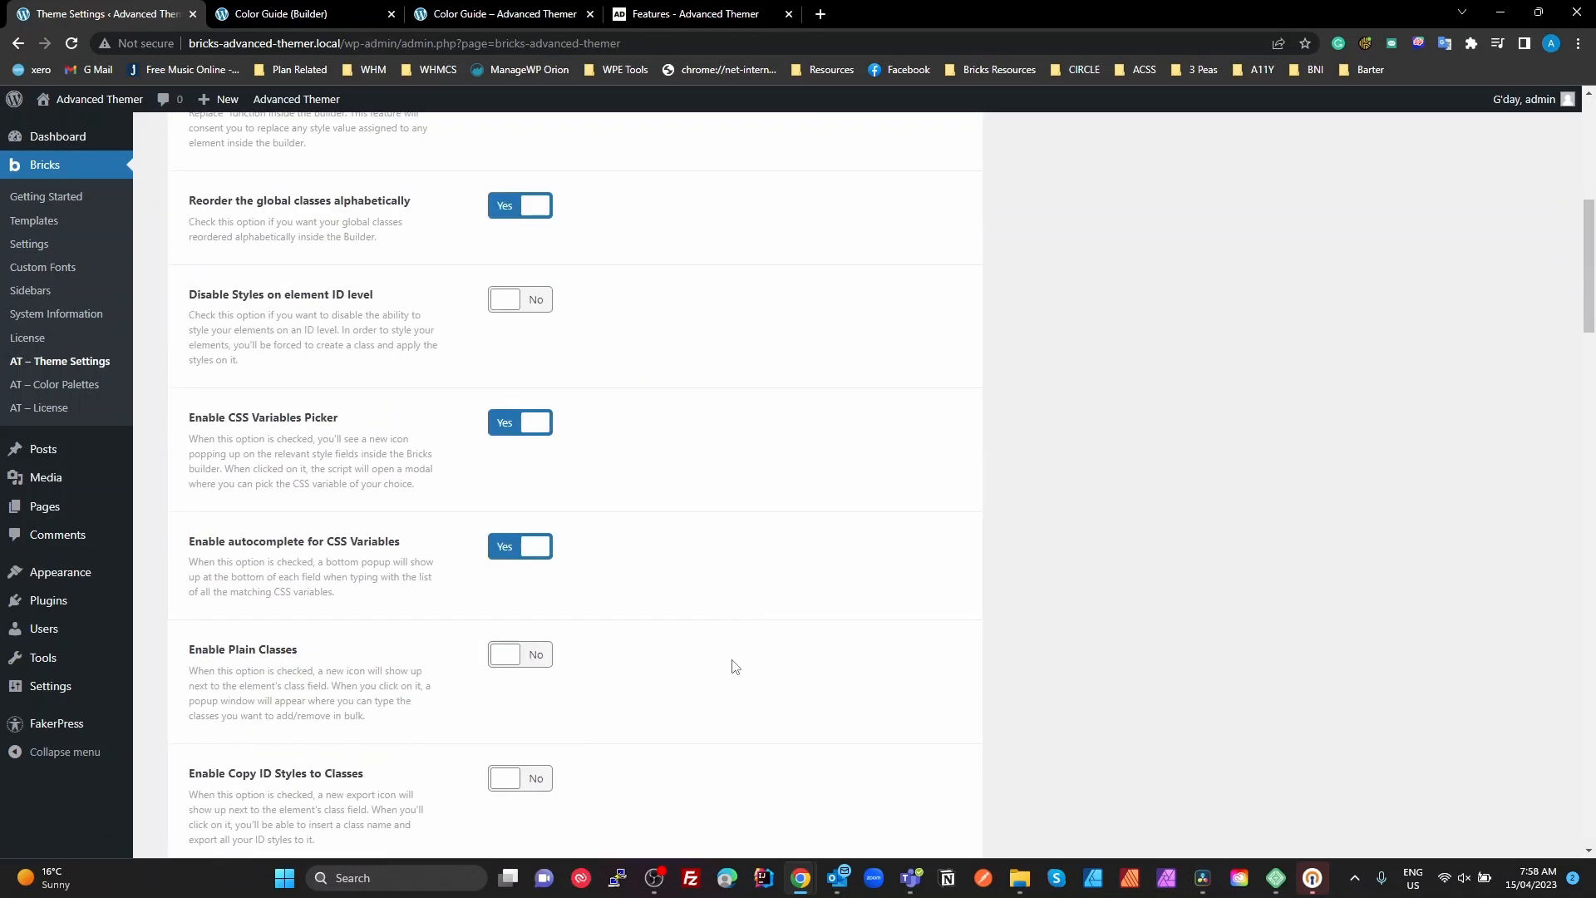
scroll(731, 665, up, 8)
Look over Advanced Themer's general settings and highlight the Base Font Size value under Fluid Settings
click(891, 253)
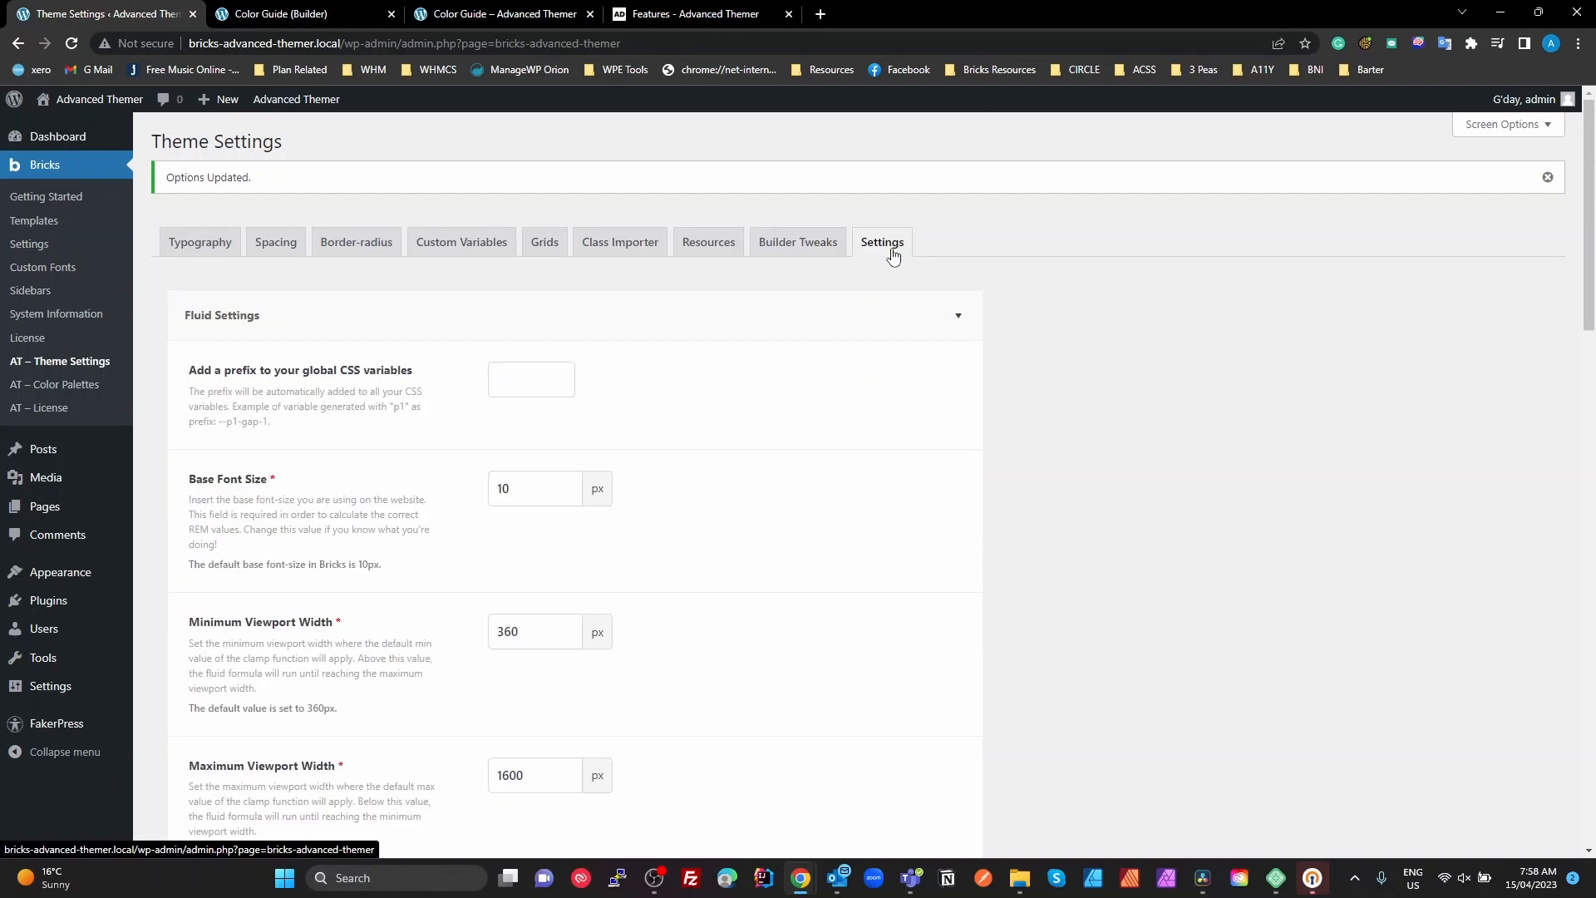
scroll(698, 573, down, 9)
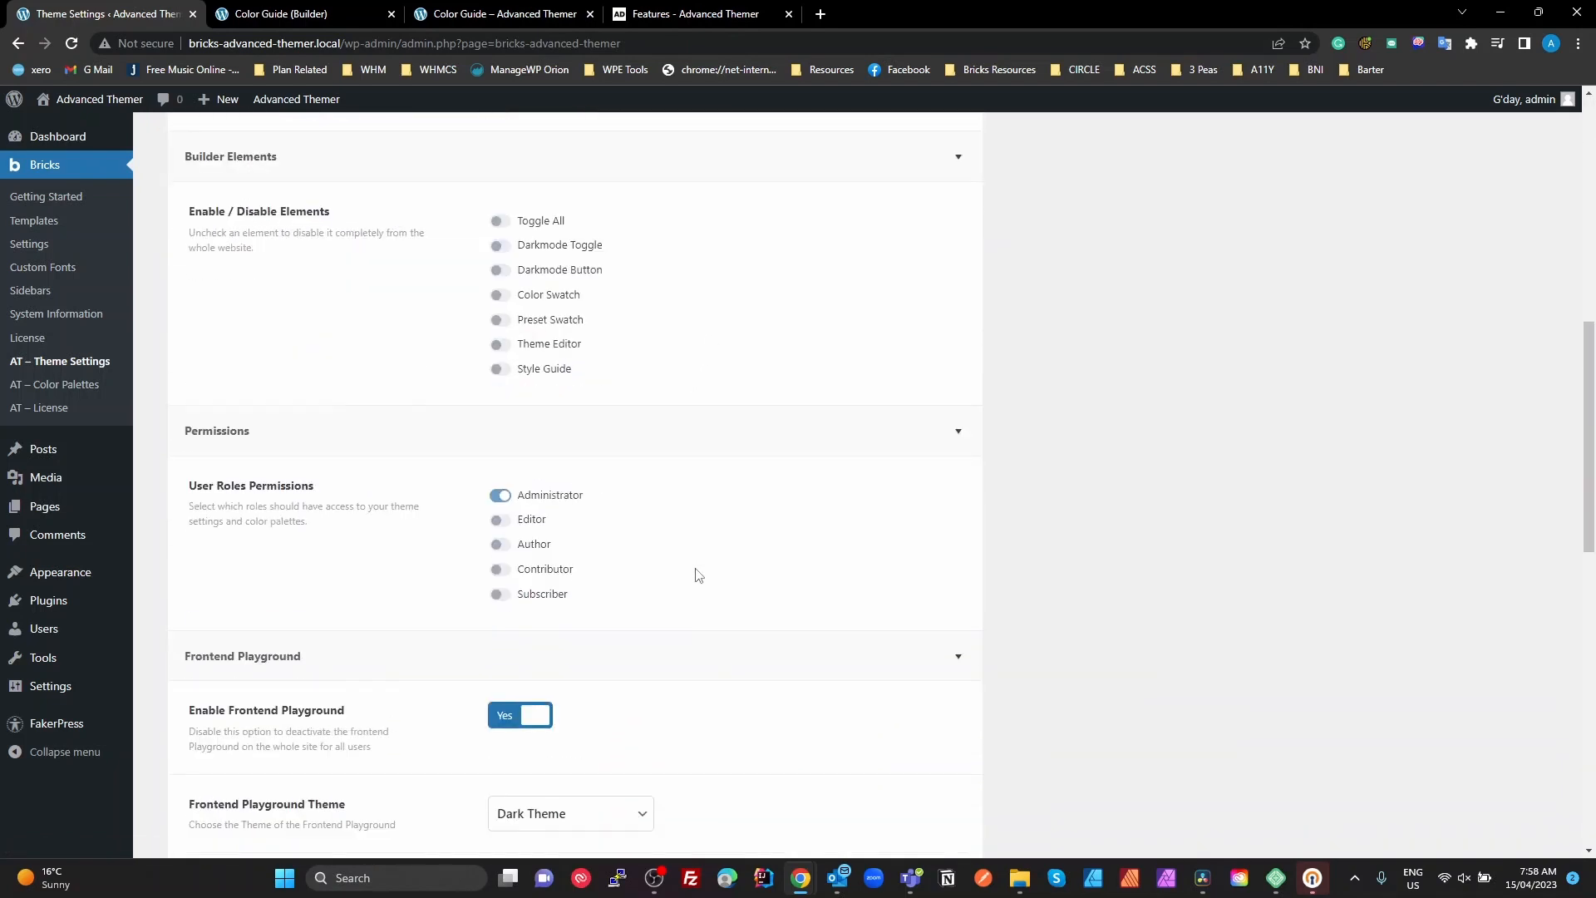
scroll(698, 575, down, 8)
scroll(698, 575, up, 17)
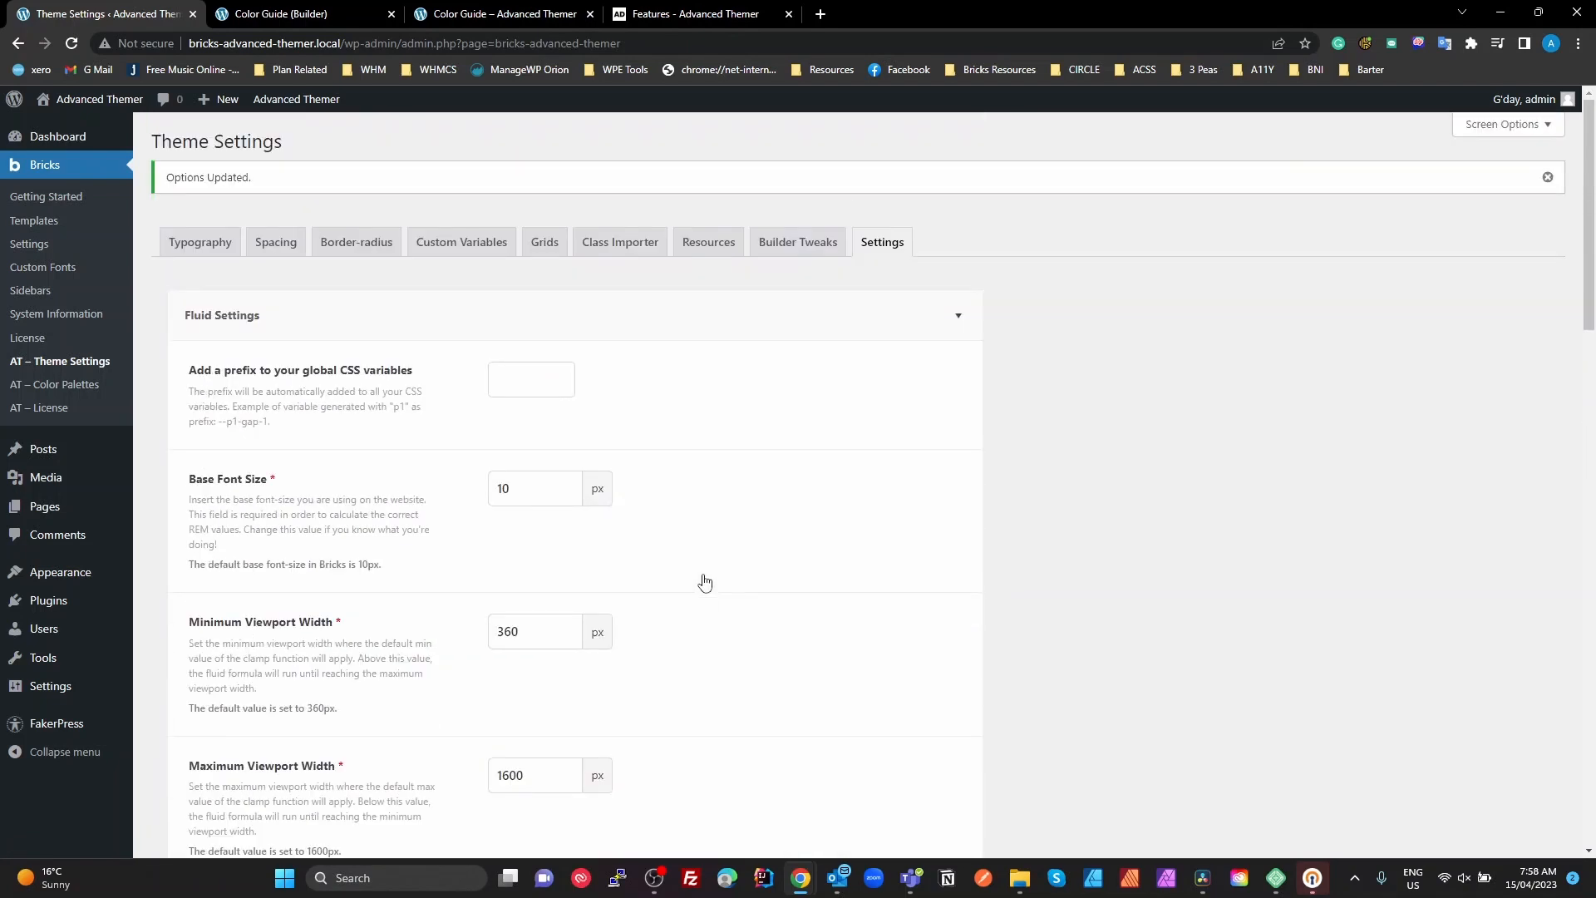
double_click(532, 492)
click(685, 629)
Highlight the minimum and maximum viewport width values under Fluid Settings
scroll(795, 682, down, 2)
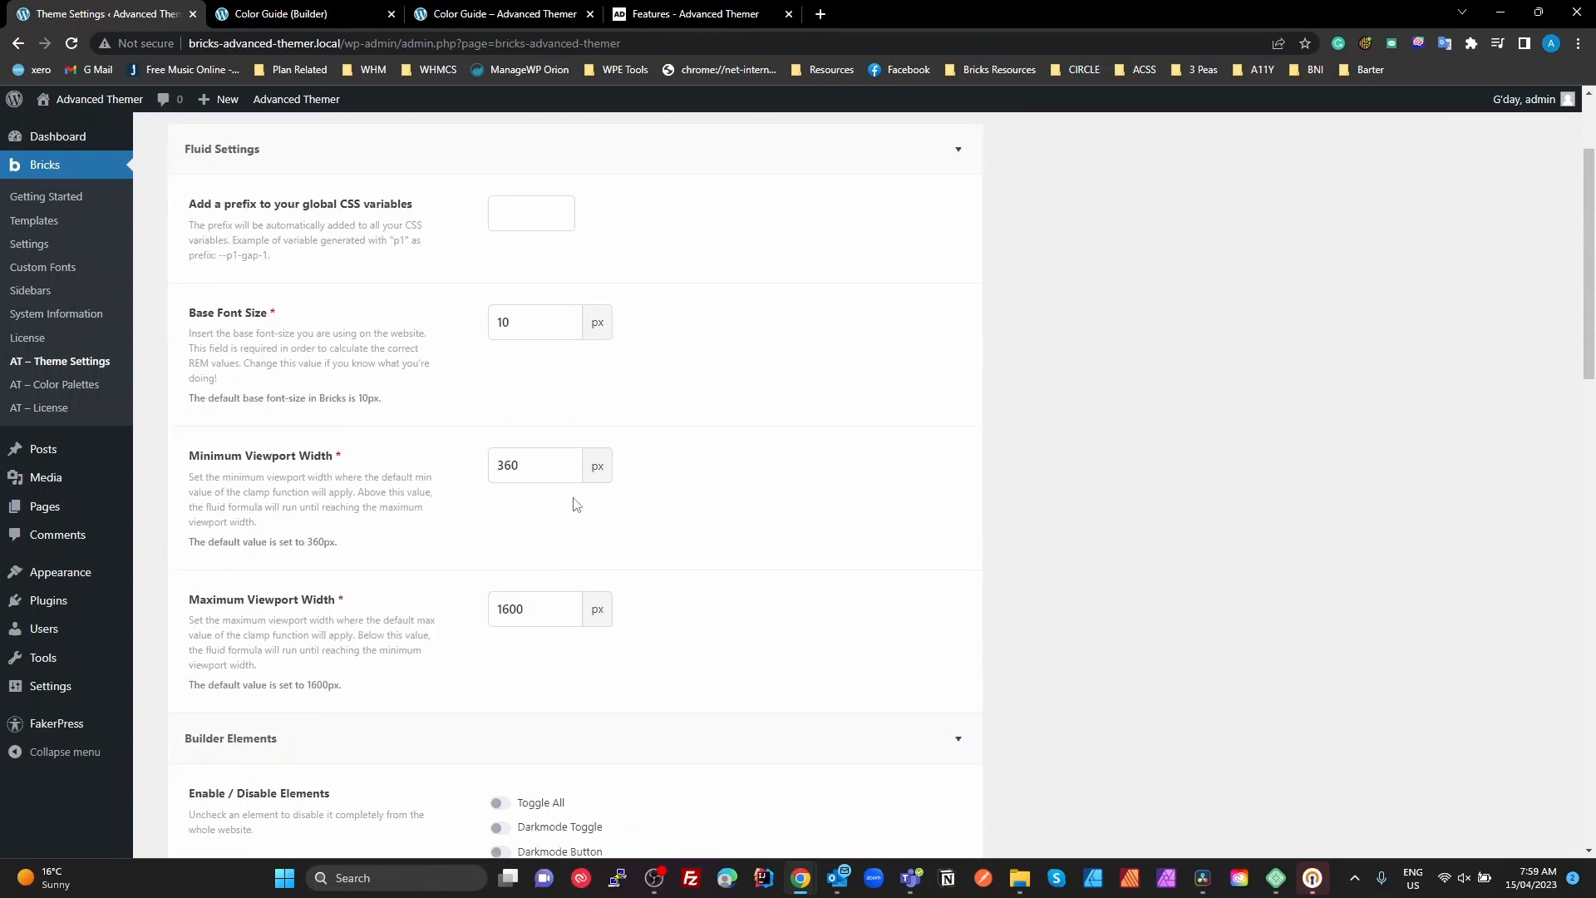
click(562, 465)
double_click(508, 463)
double_click(512, 596)
double_click(509, 464)
scroll(478, 359, up, 2)
Show the spacing variables and highlight the minimum and maximum values of gap--s
click(275, 242)
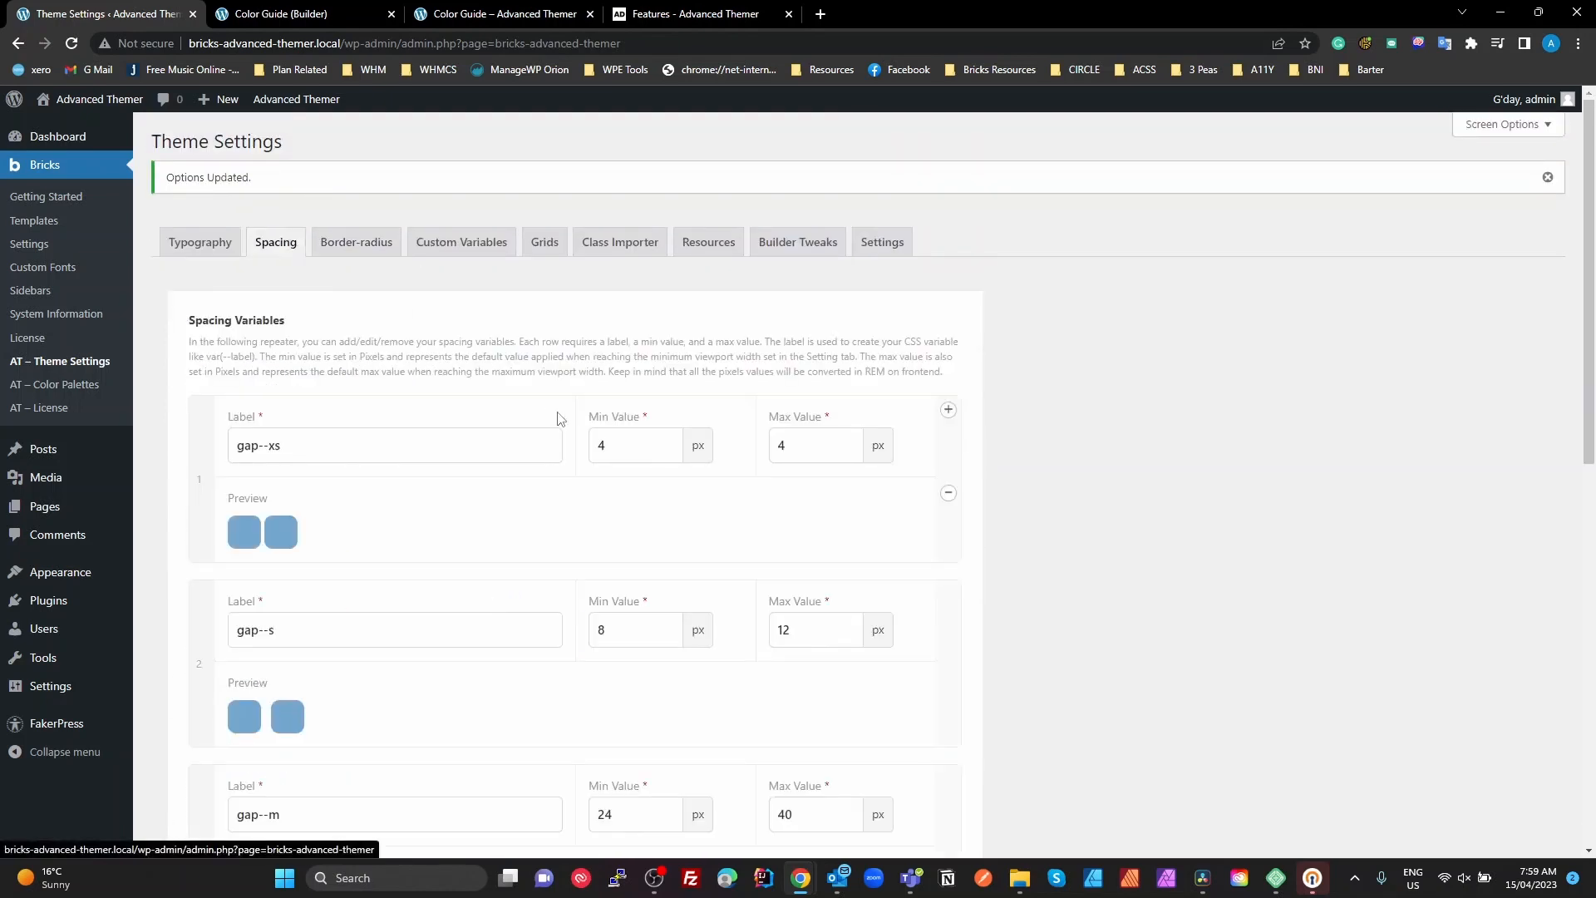
click(677, 637)
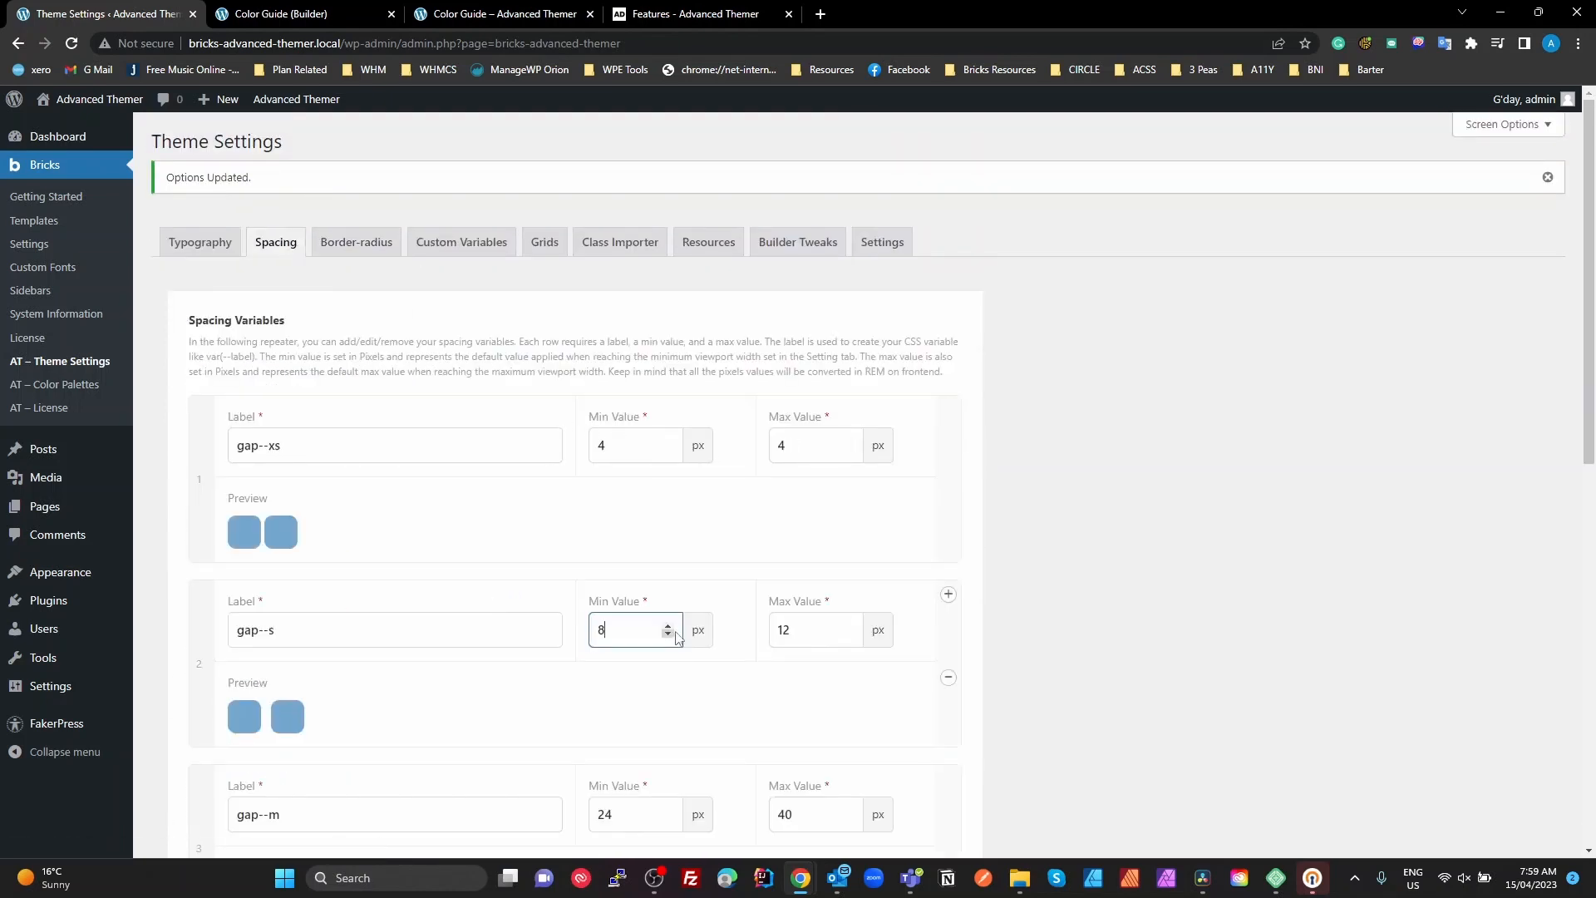
click(826, 635)
key(shift+Tab)
click(631, 637)
double_click(785, 630)
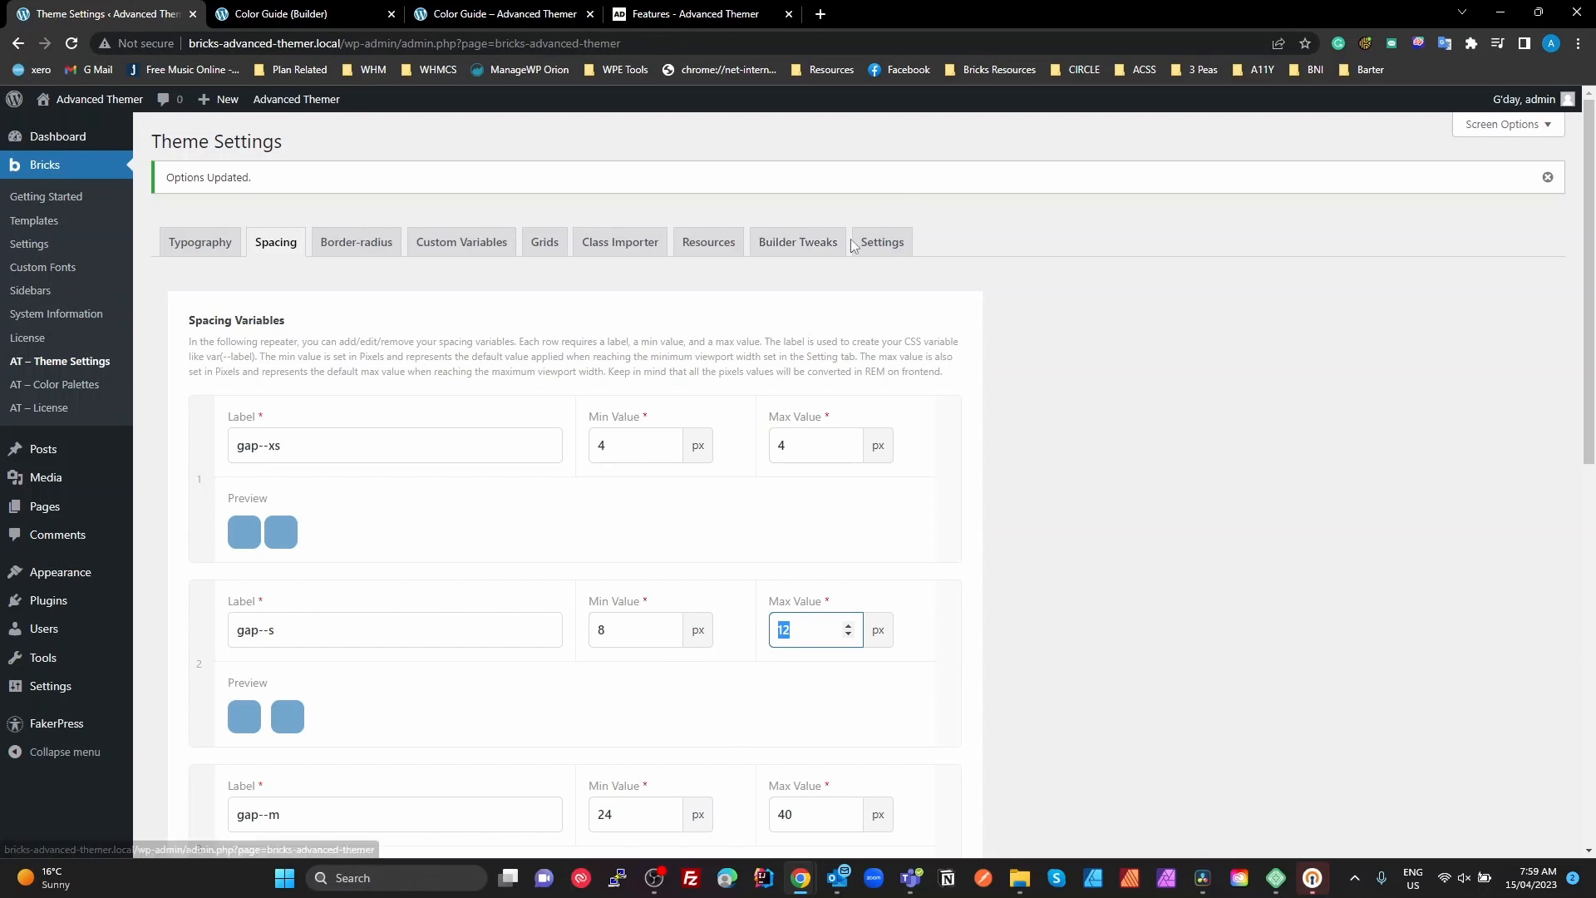
Revisit the Fluid Settings viewport widths and return to the typography variables
click(881, 242)
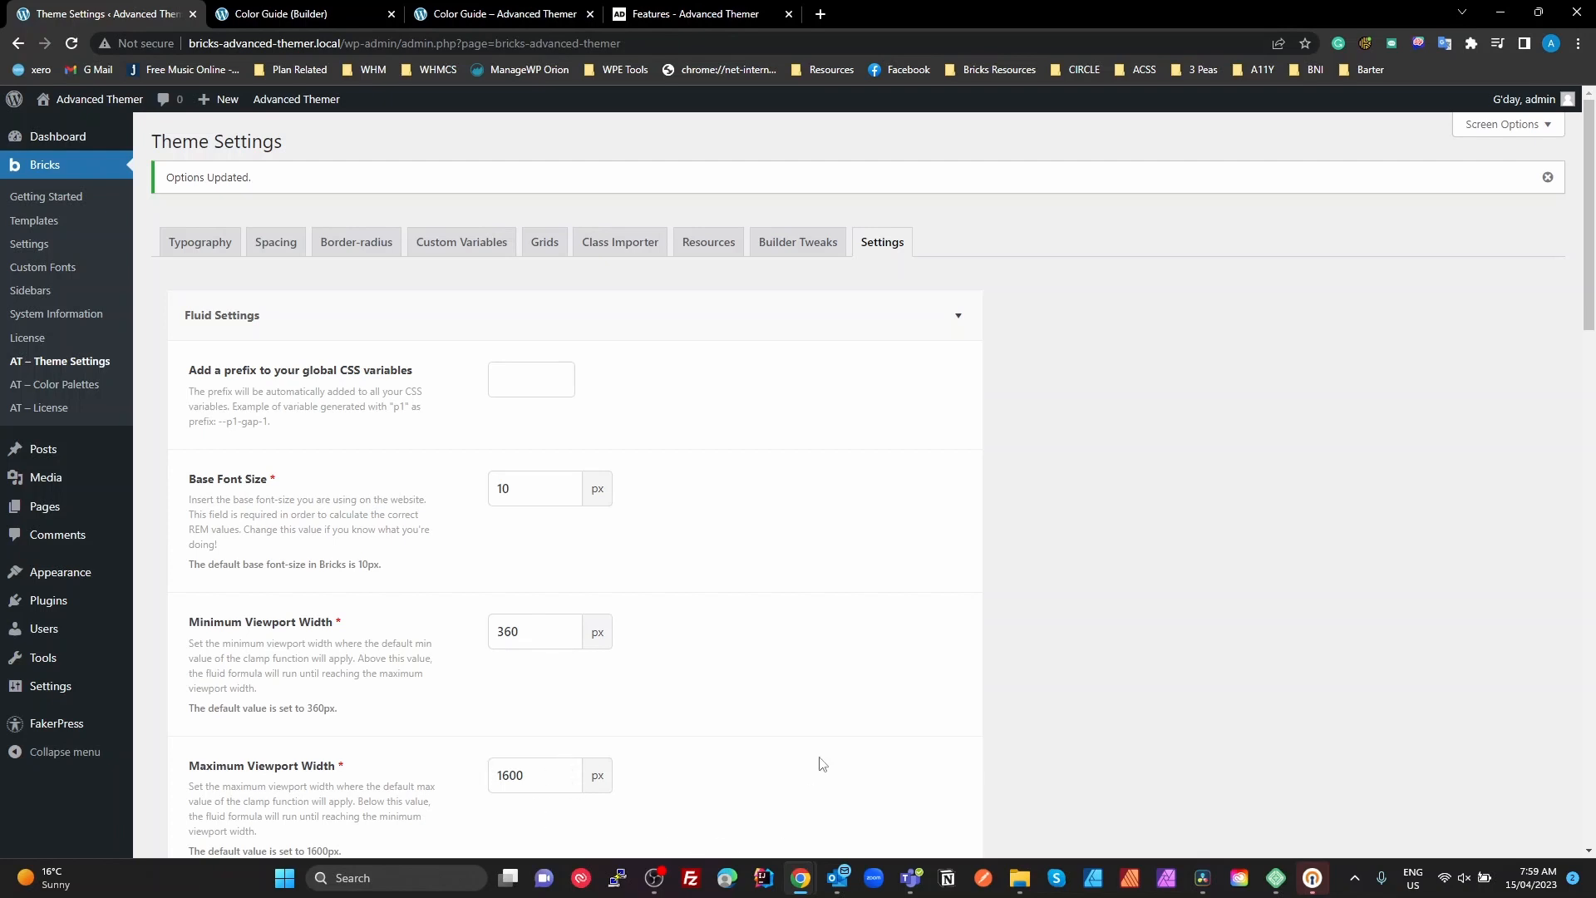
scroll(762, 744, down, 1)
scroll(762, 745, up, 1)
click(203, 247)
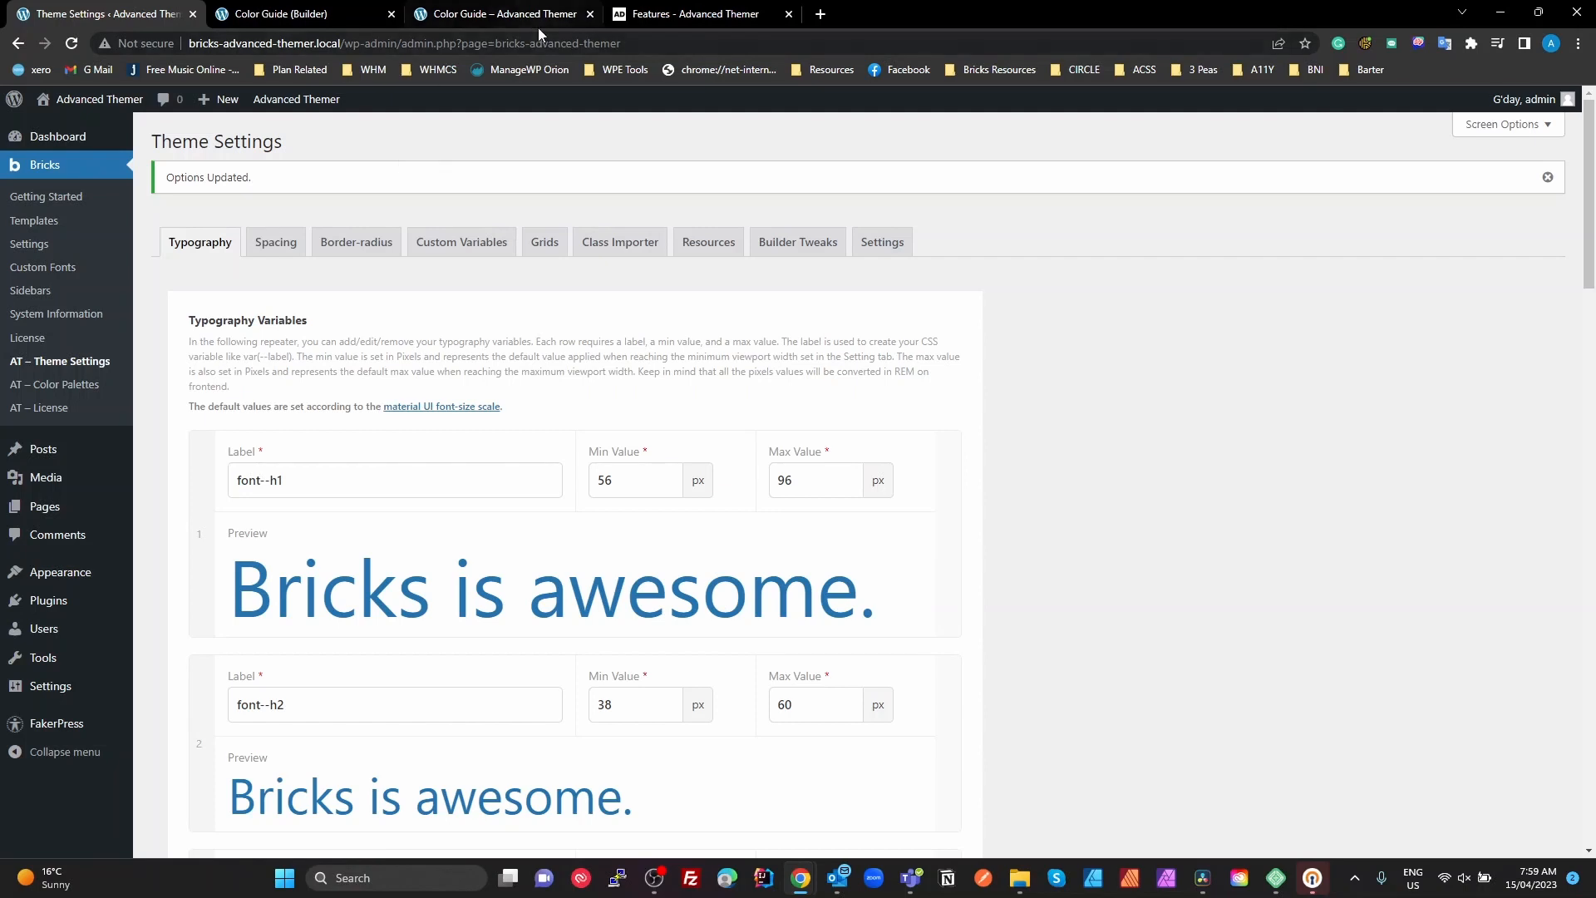
Switch to the Color Guide page in the Bricks builder and show the saved AT Color Guide template
click(503, 14)
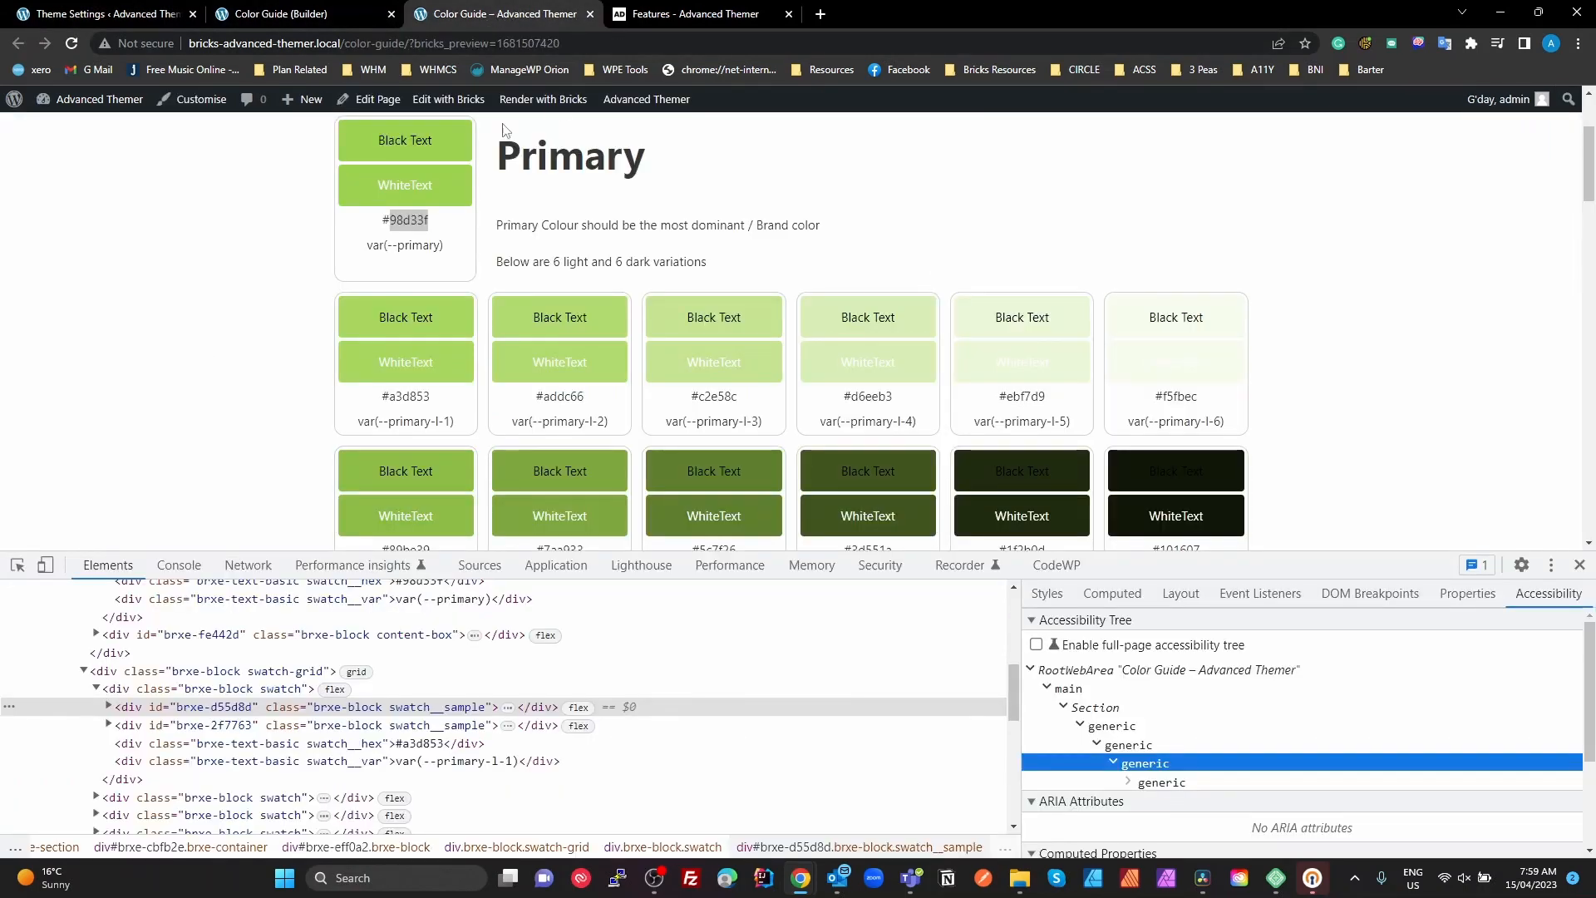
click(282, 14)
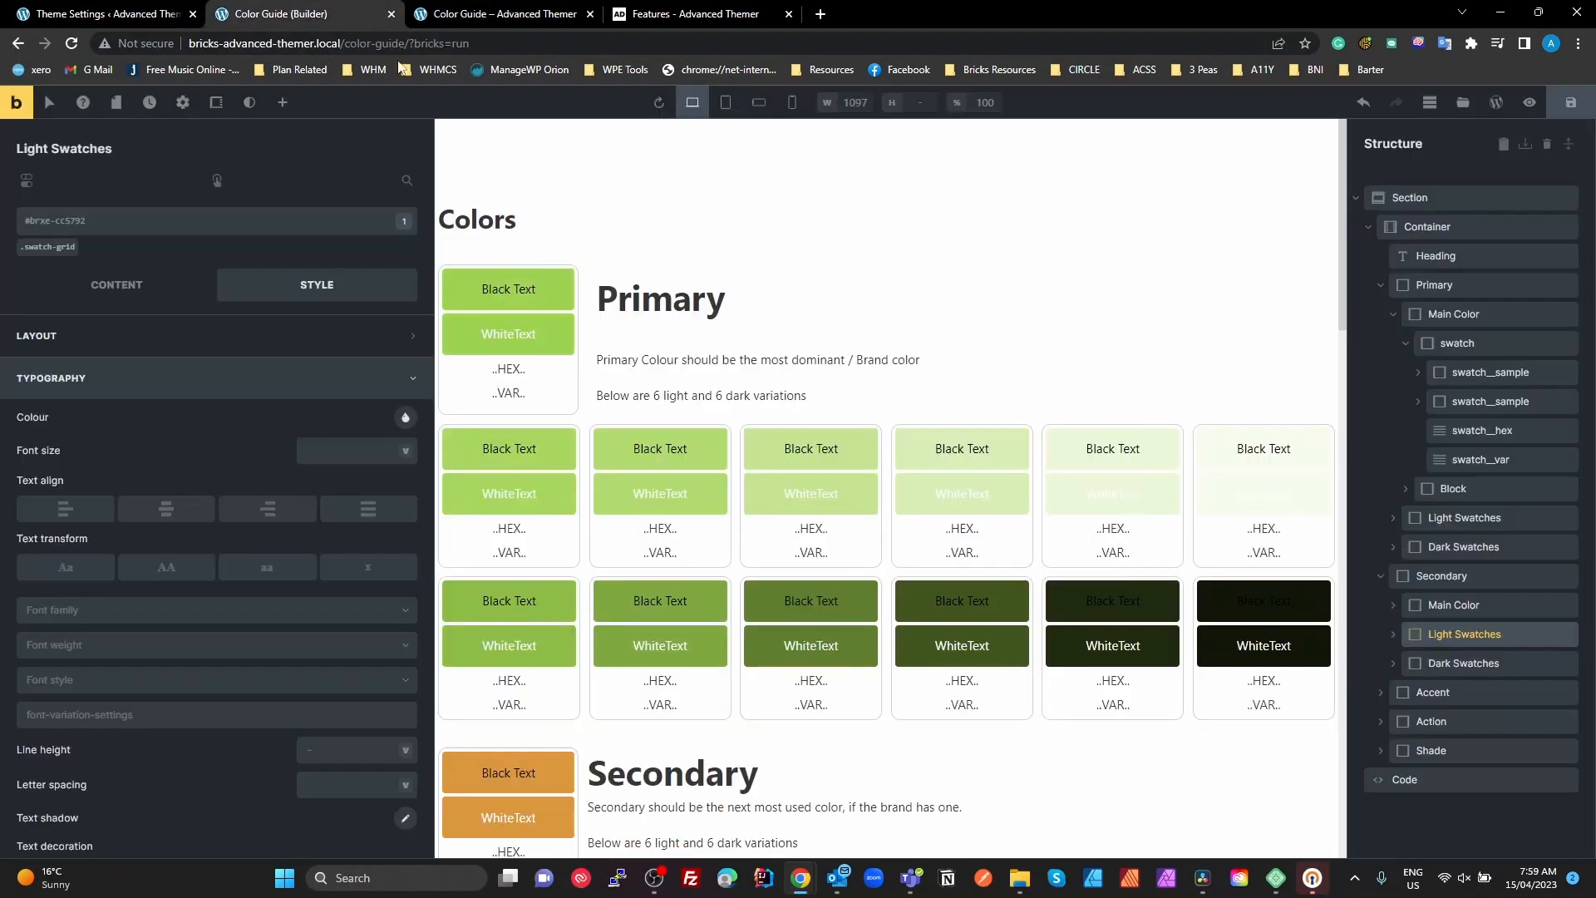
click(1464, 102)
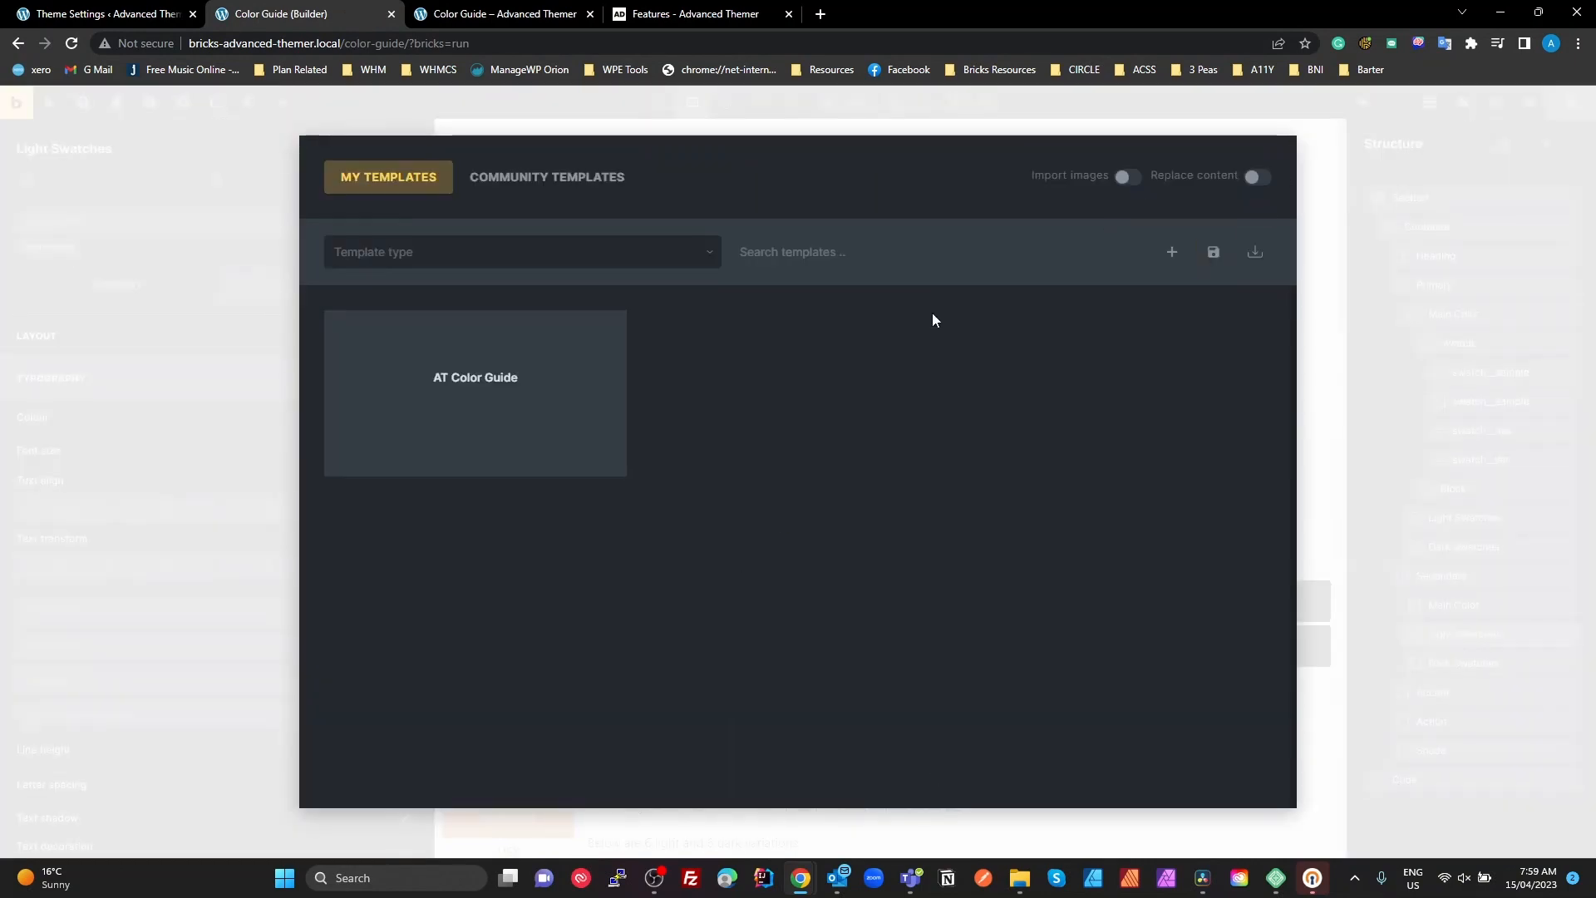
mouse_move(501, 380)
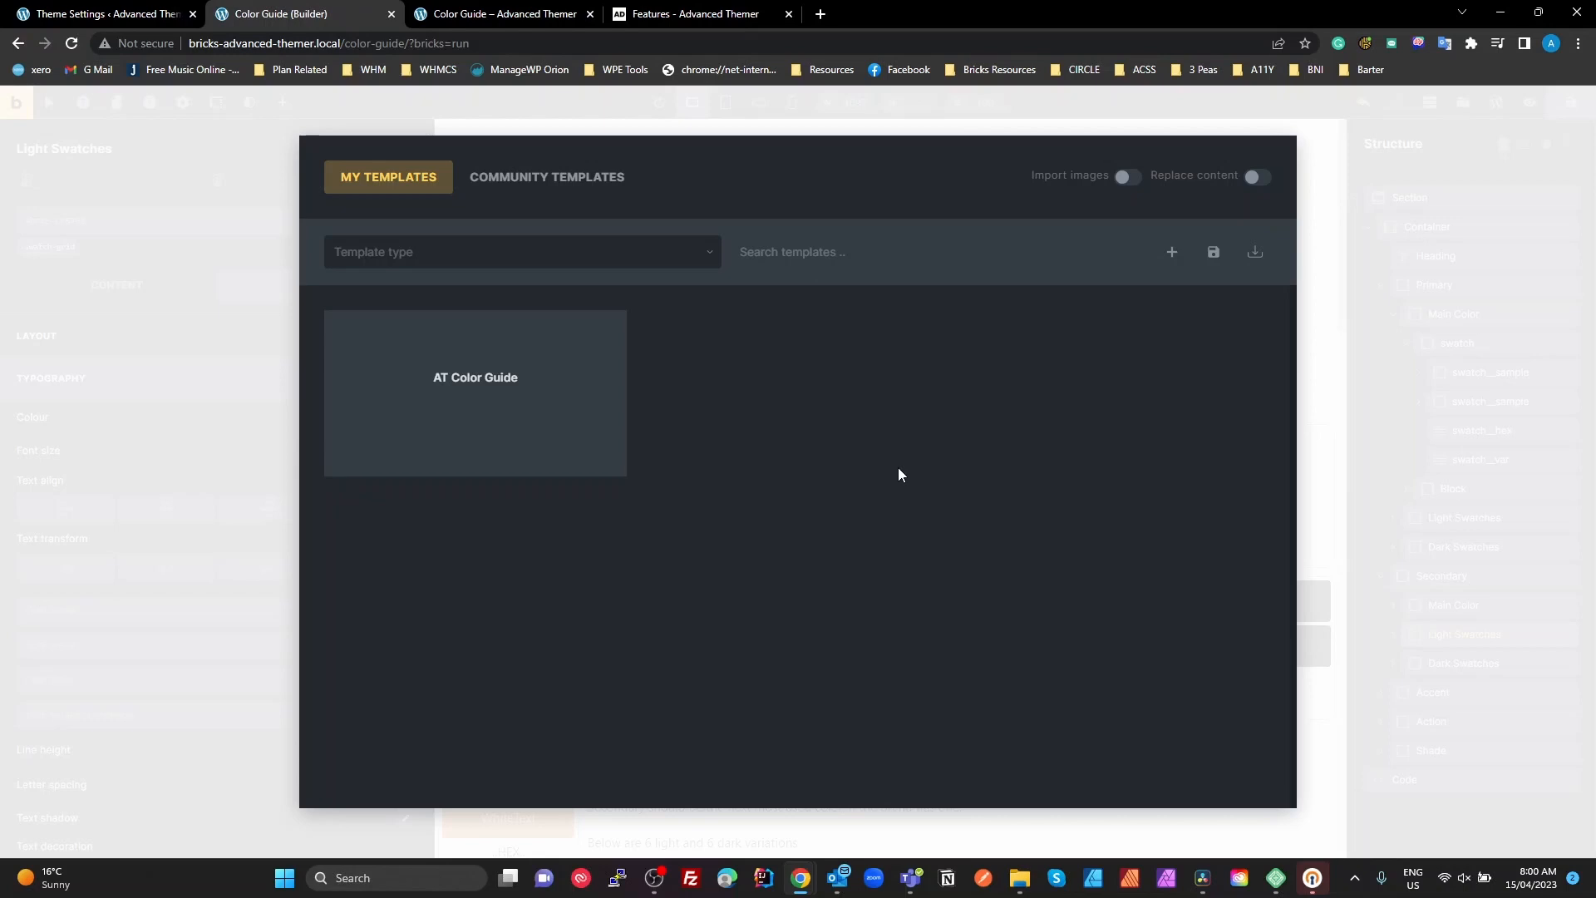
click(1378, 399)
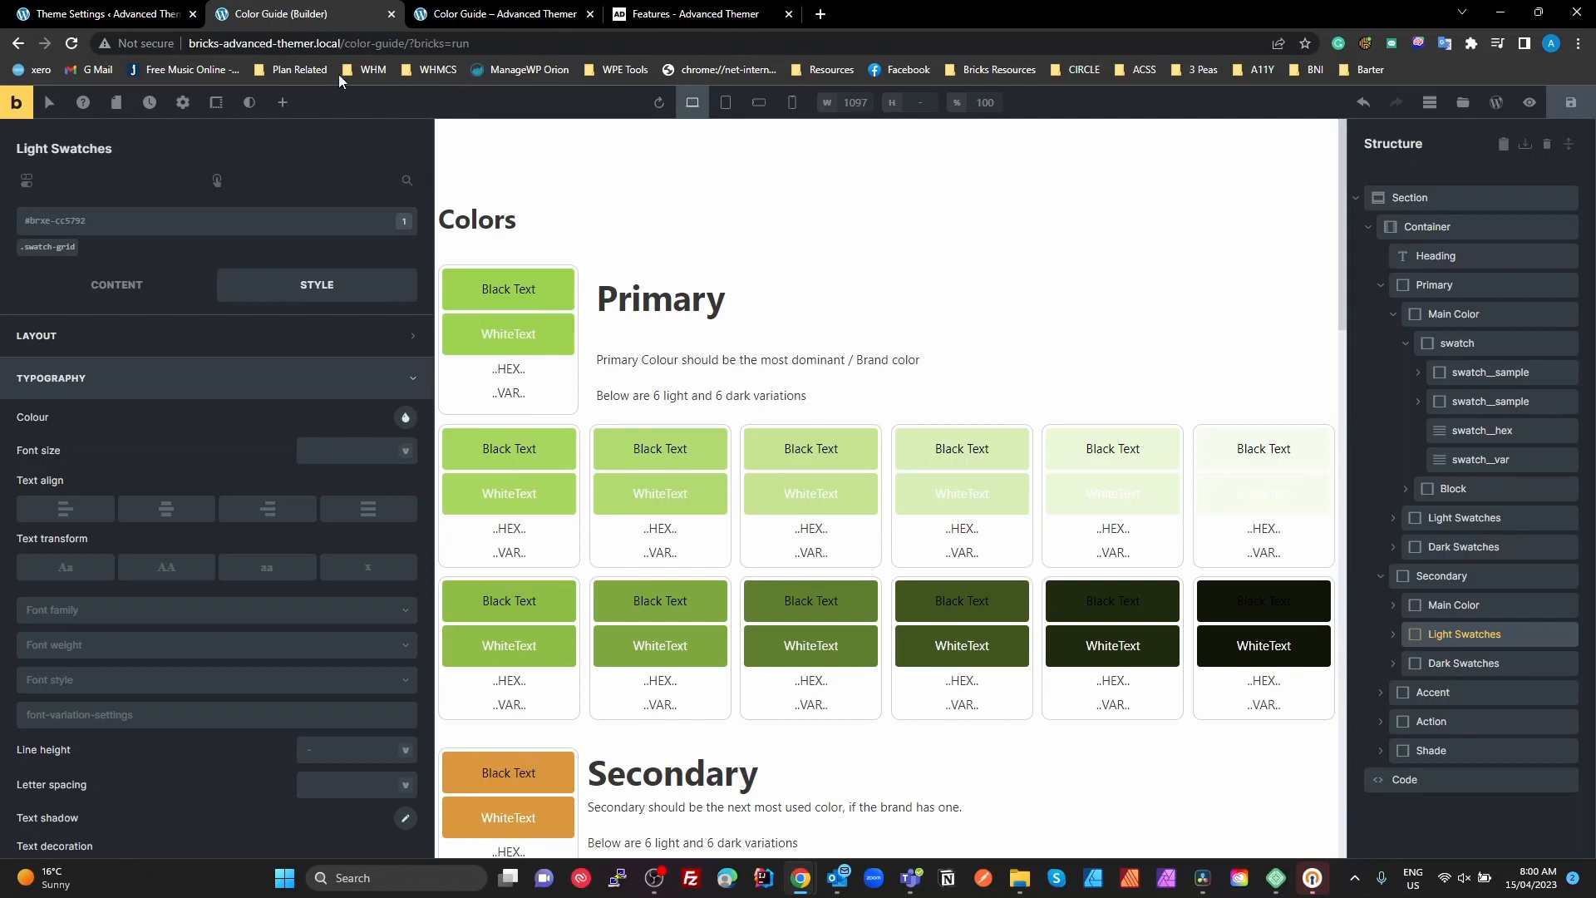
Return to Advanced Themer's typography variables and highlight the --h1 suffix of the font--h1 label
click(170, 15)
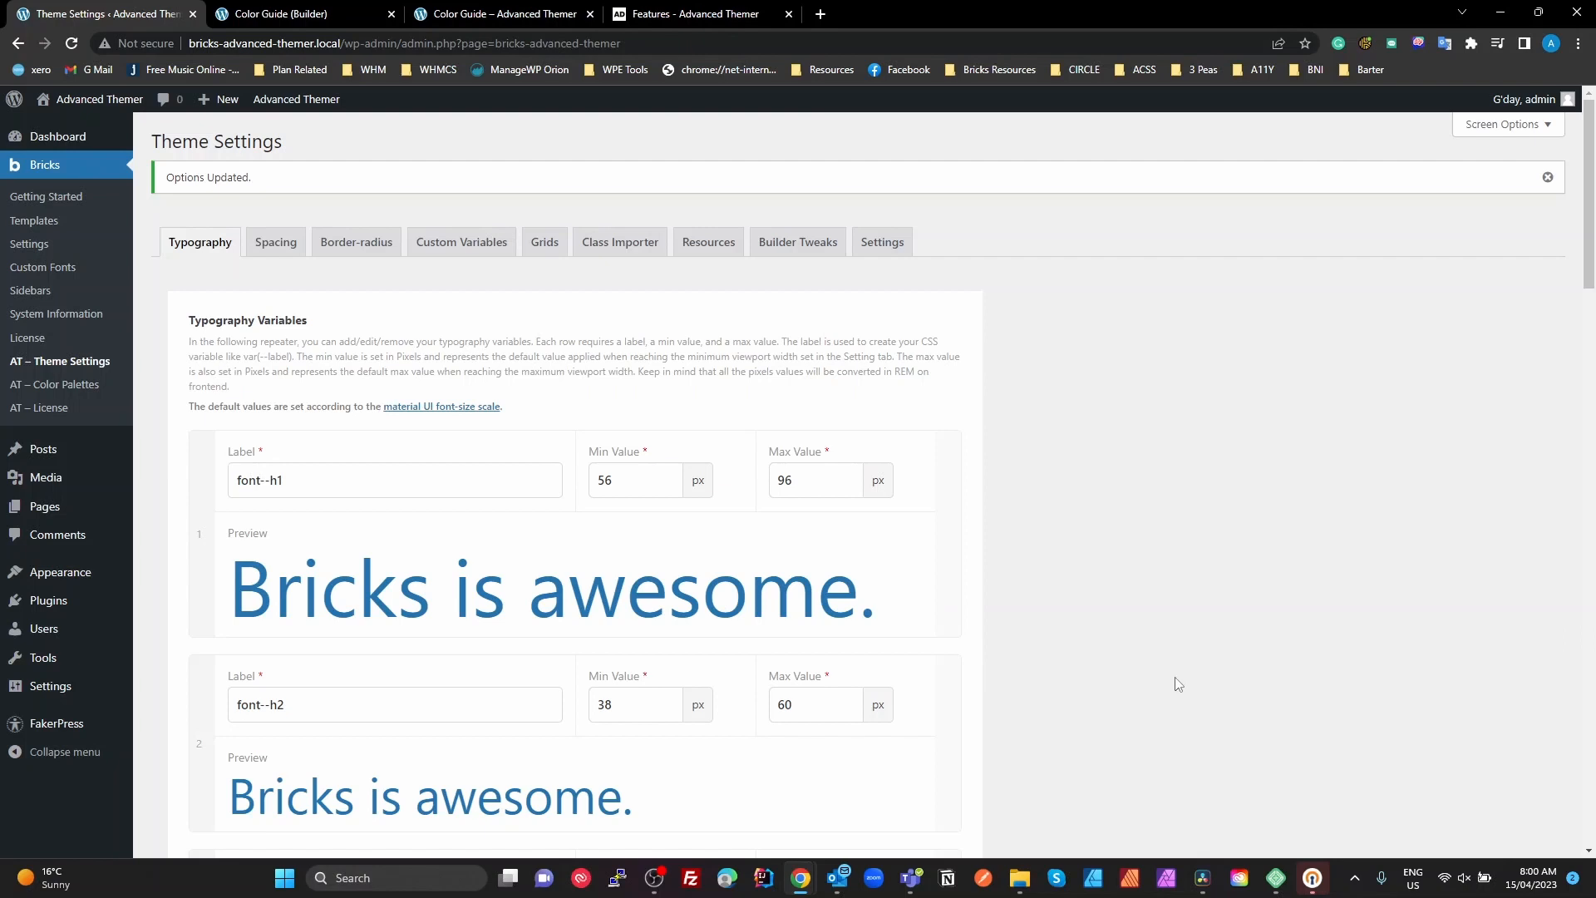
scroll(1144, 663, down, 2)
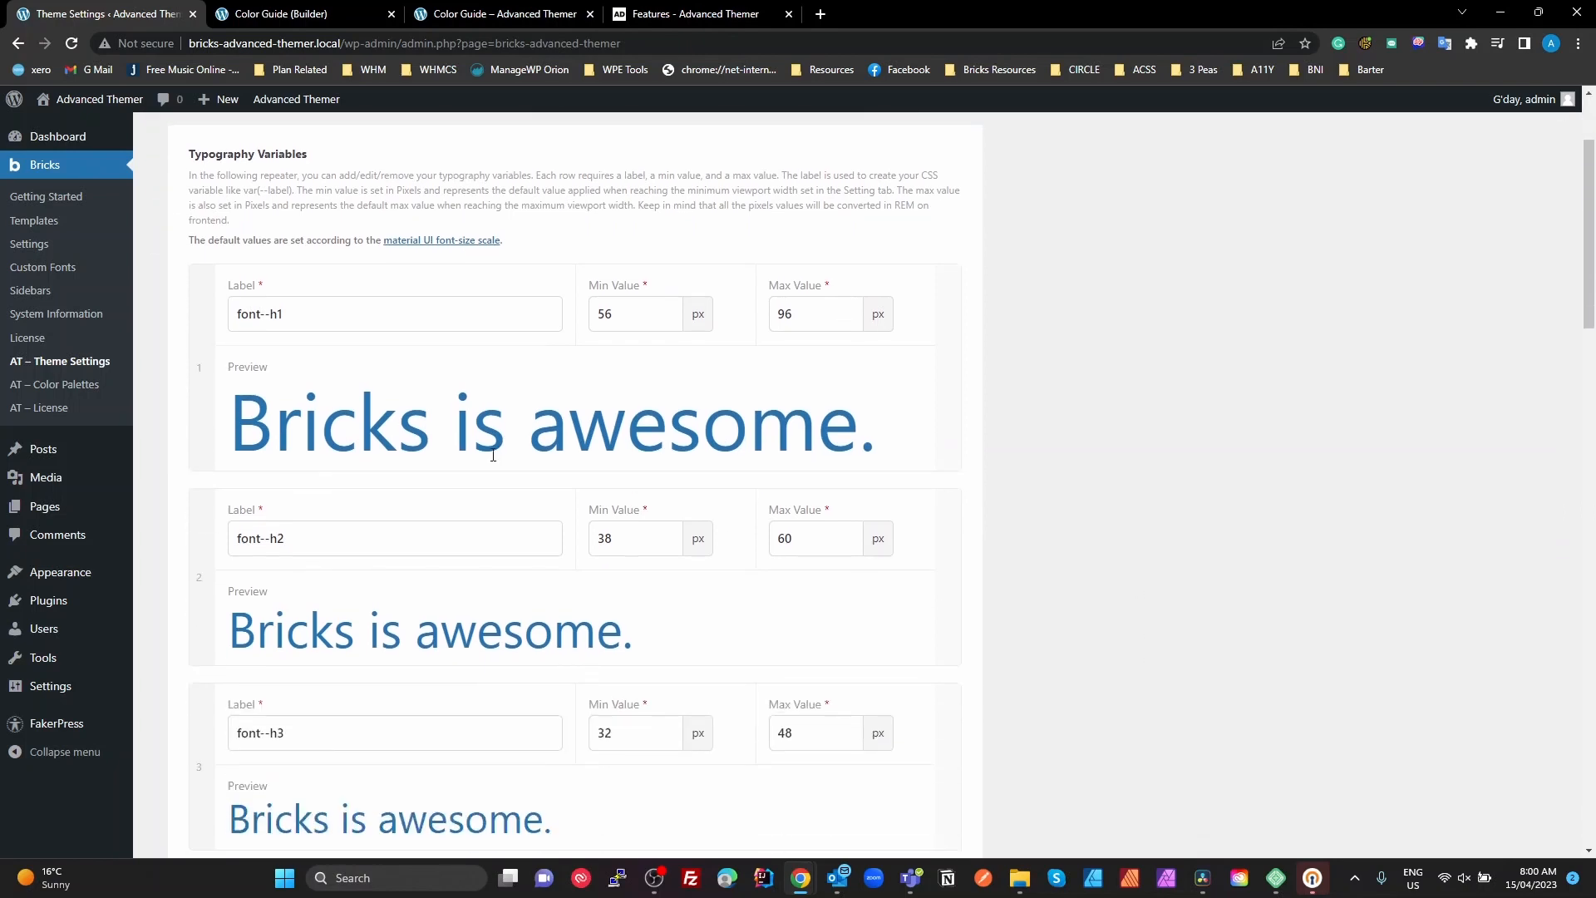
click(340, 13)
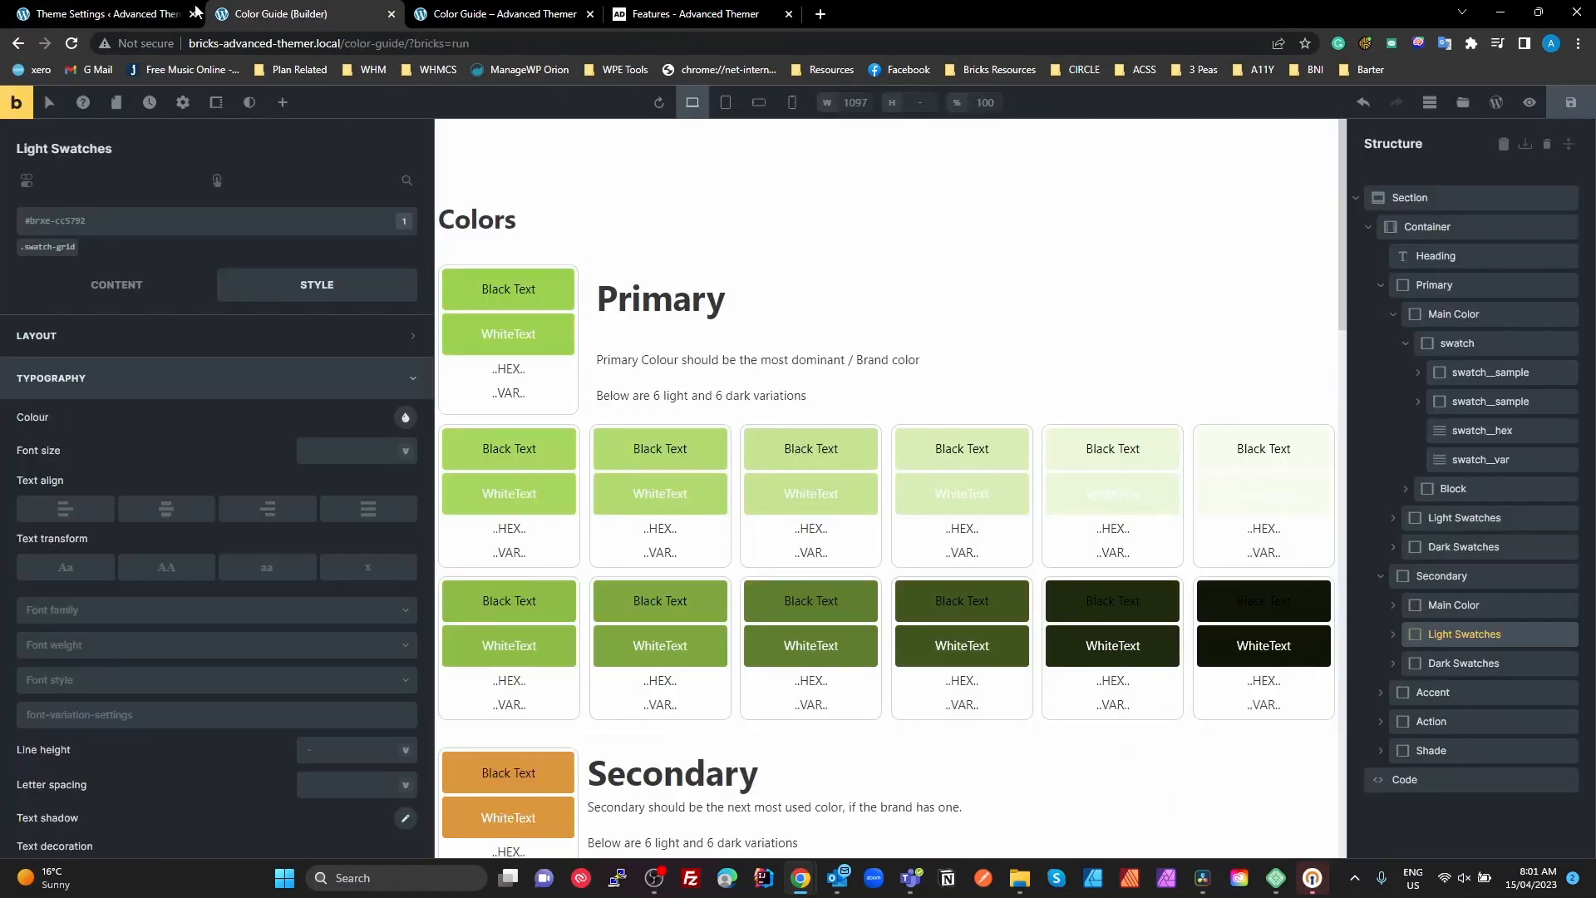
click(125, 13)
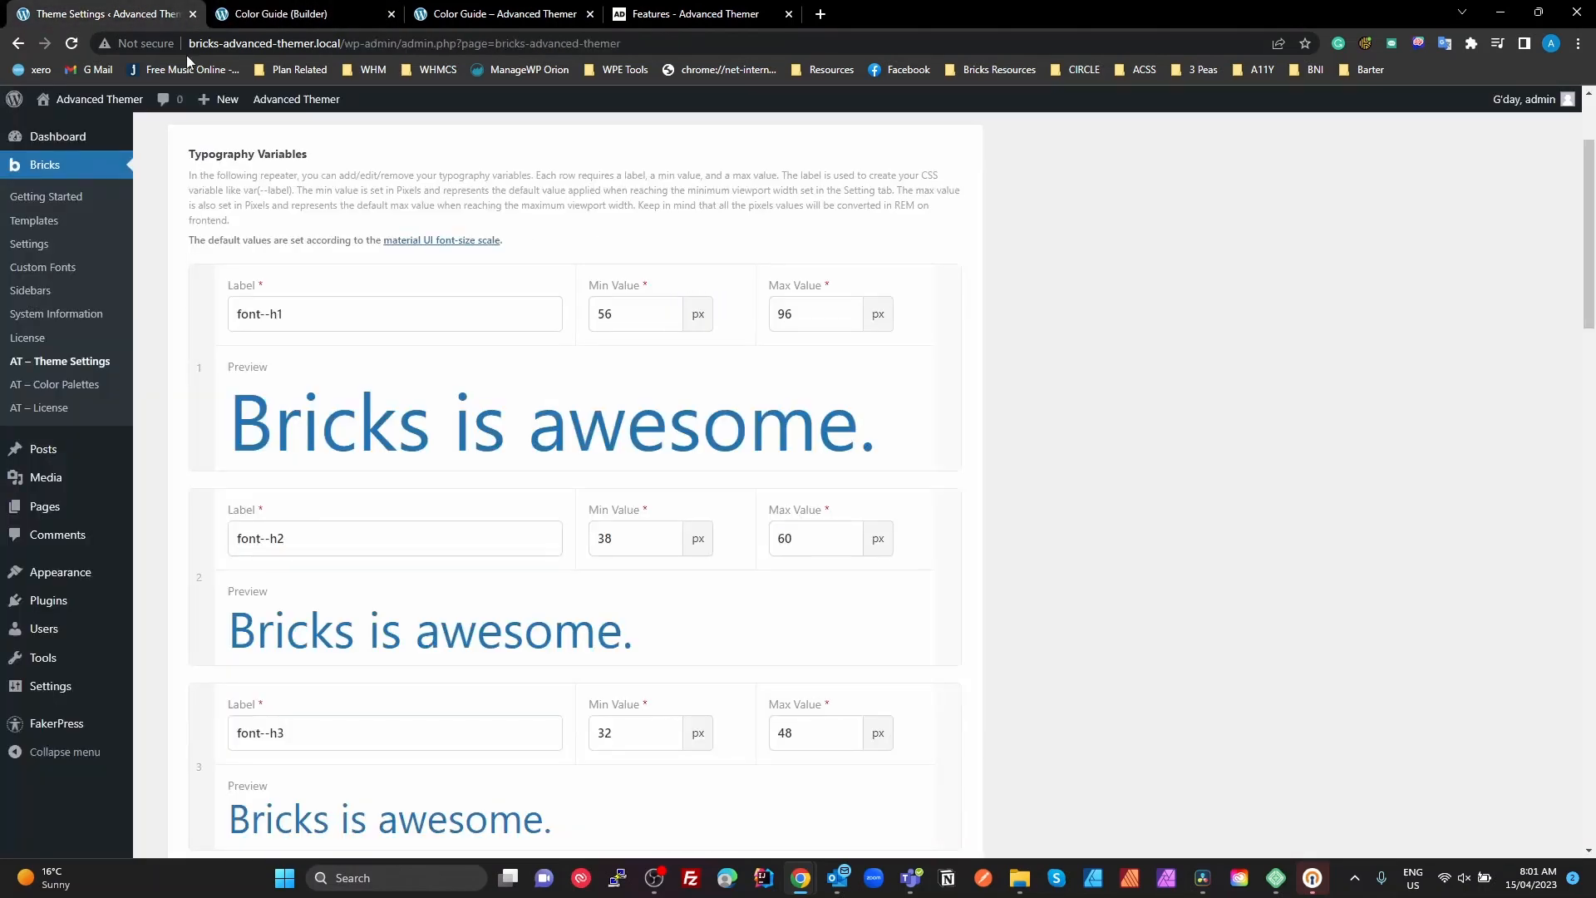
drag(260, 314, 287, 314)
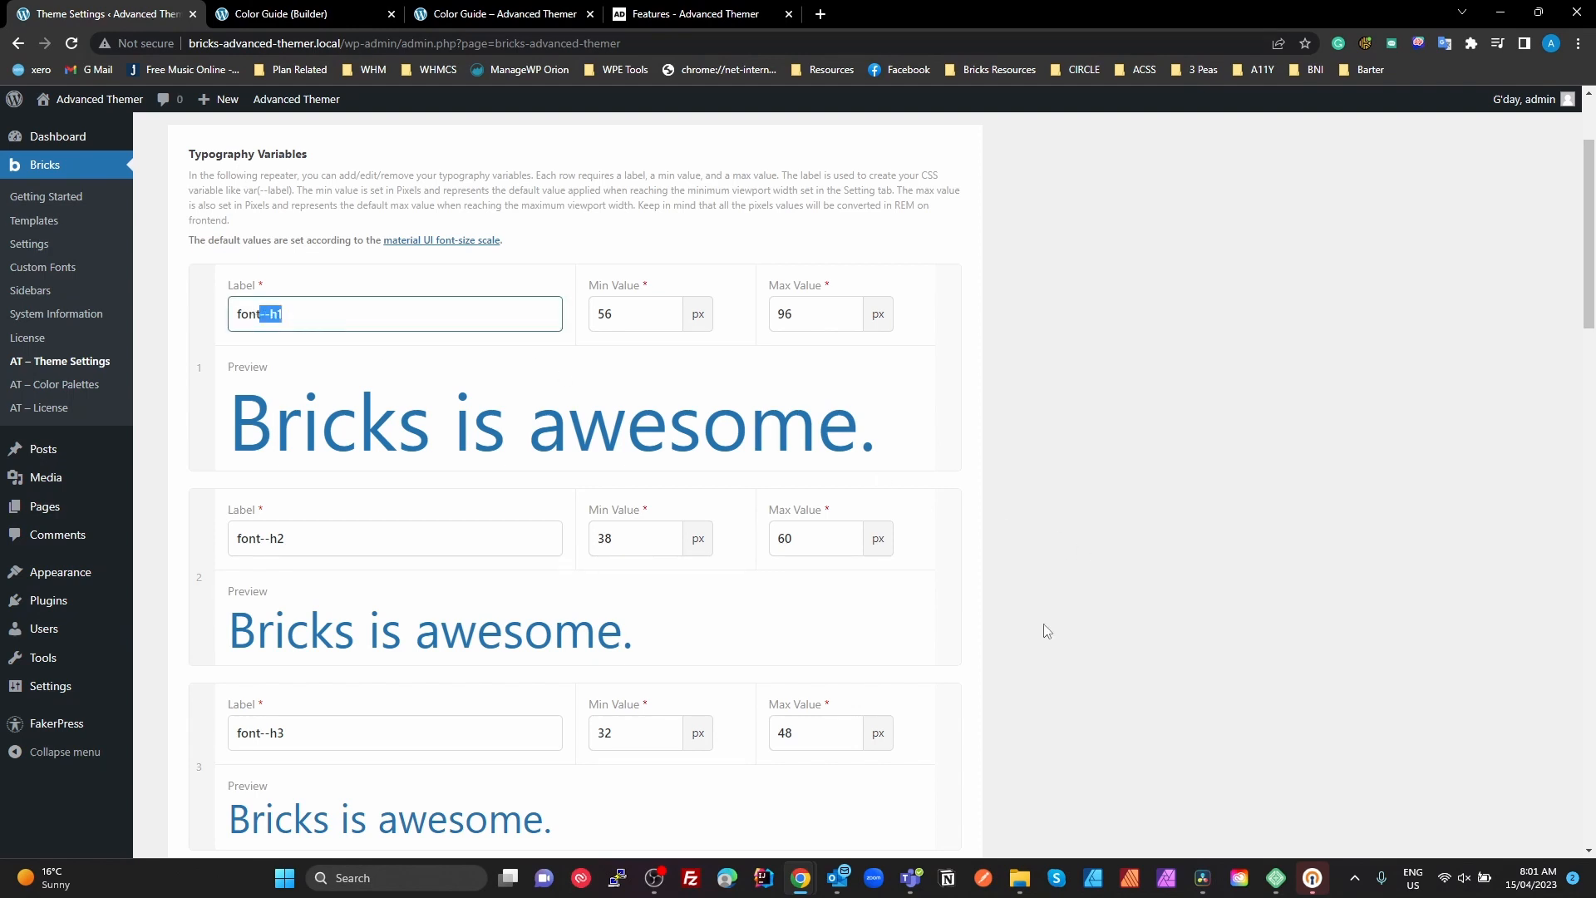
scroll(1443, 706, up, 2)
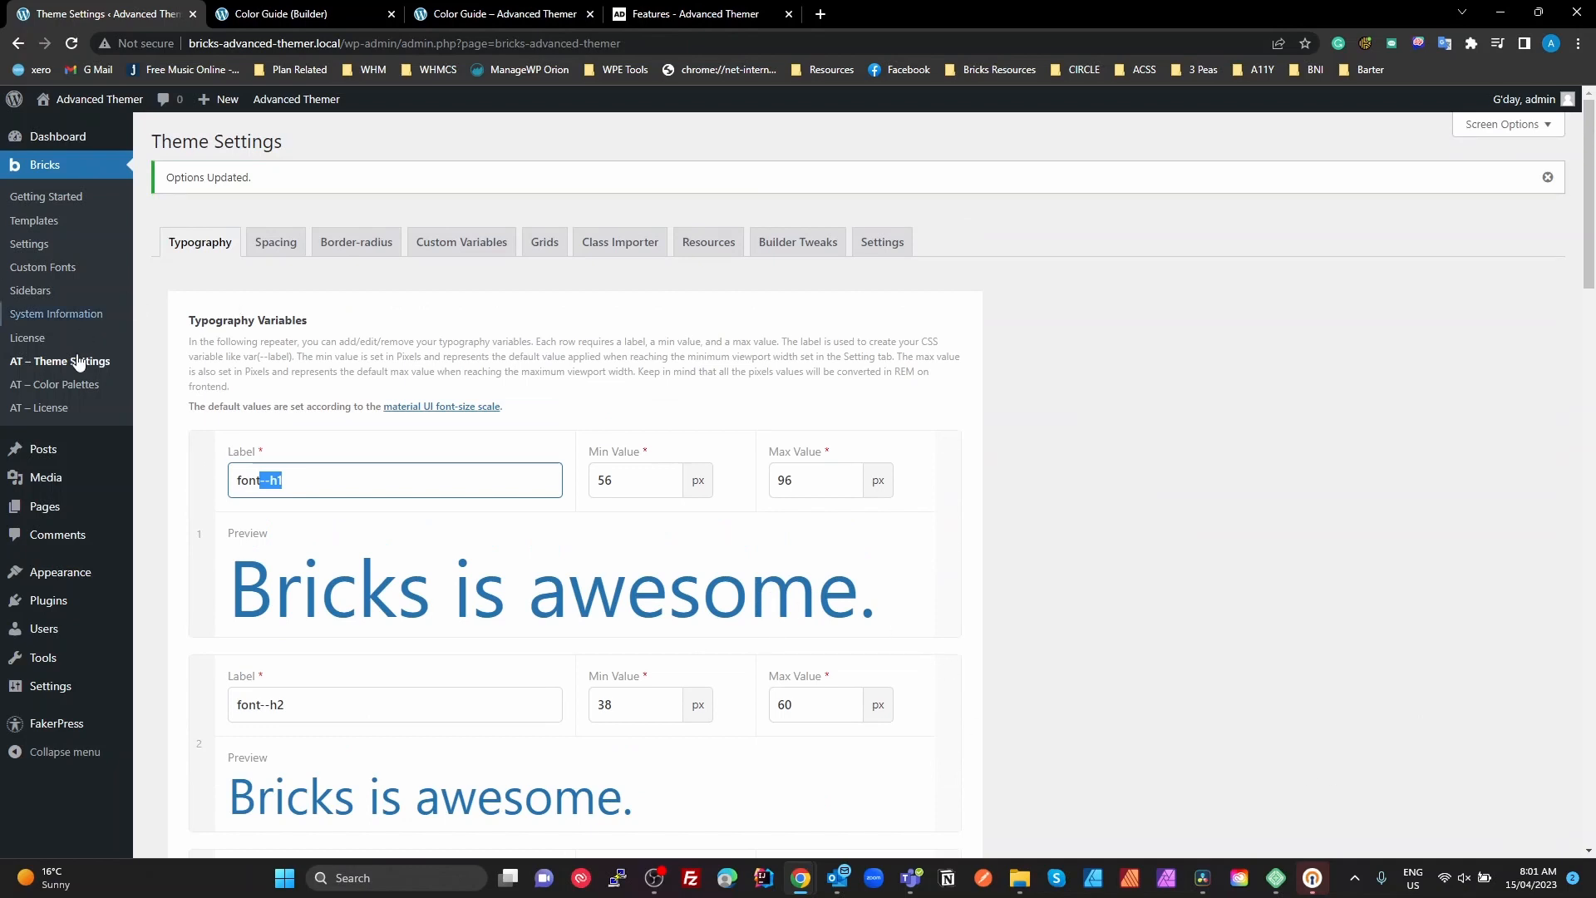
Open the color palettes list, and review the Primary through Shade swatches on the Color Guide page with the developer tools closed
click(91, 385)
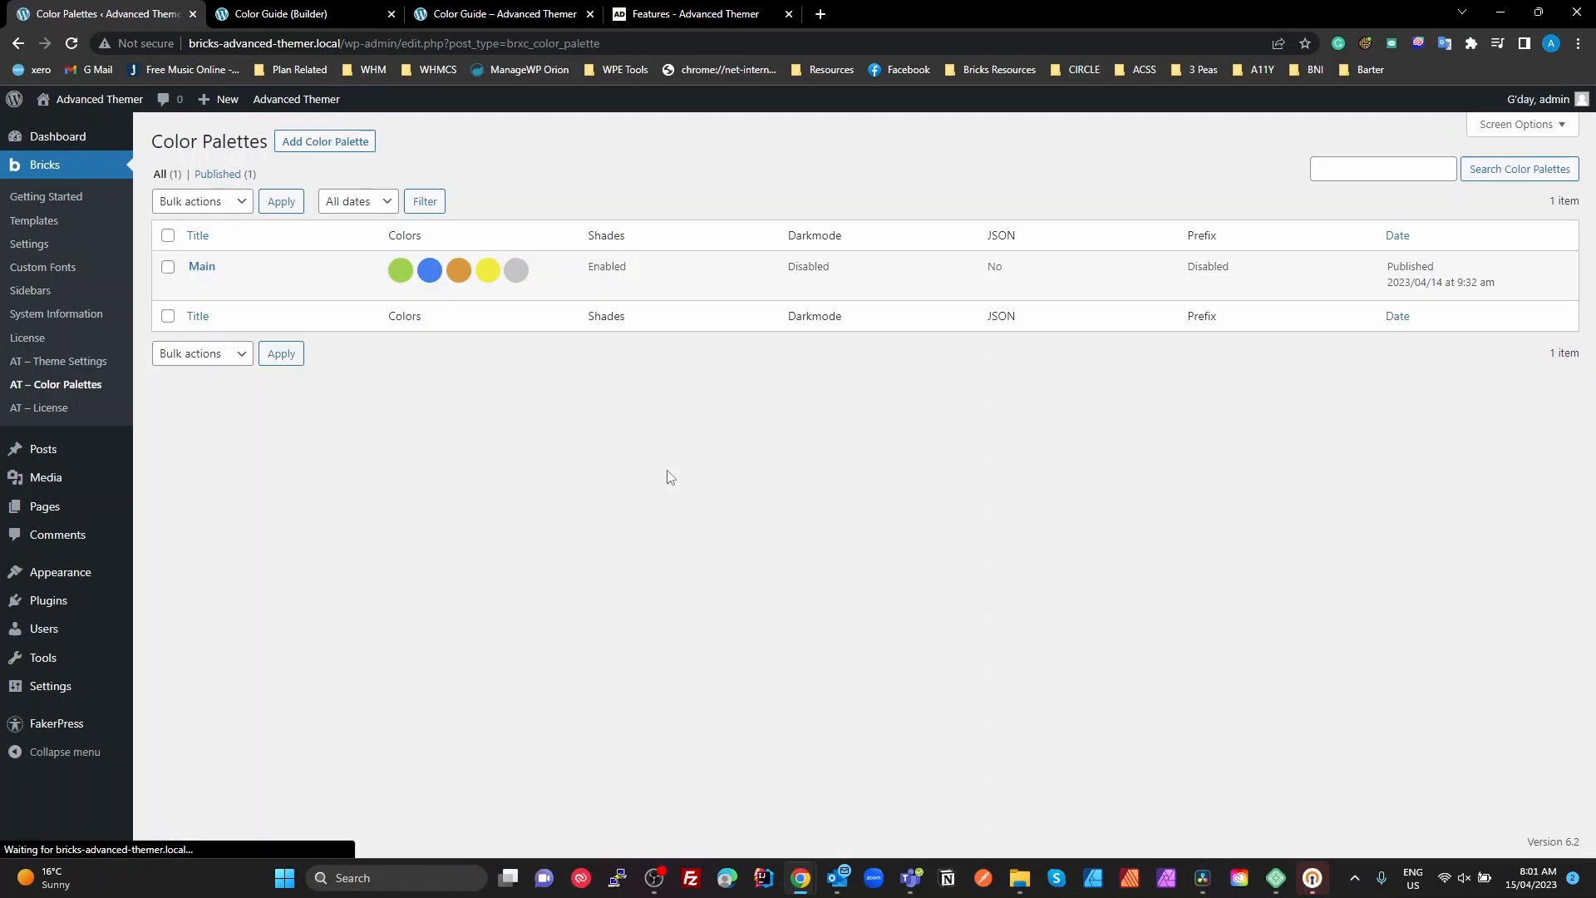
click(494, 14)
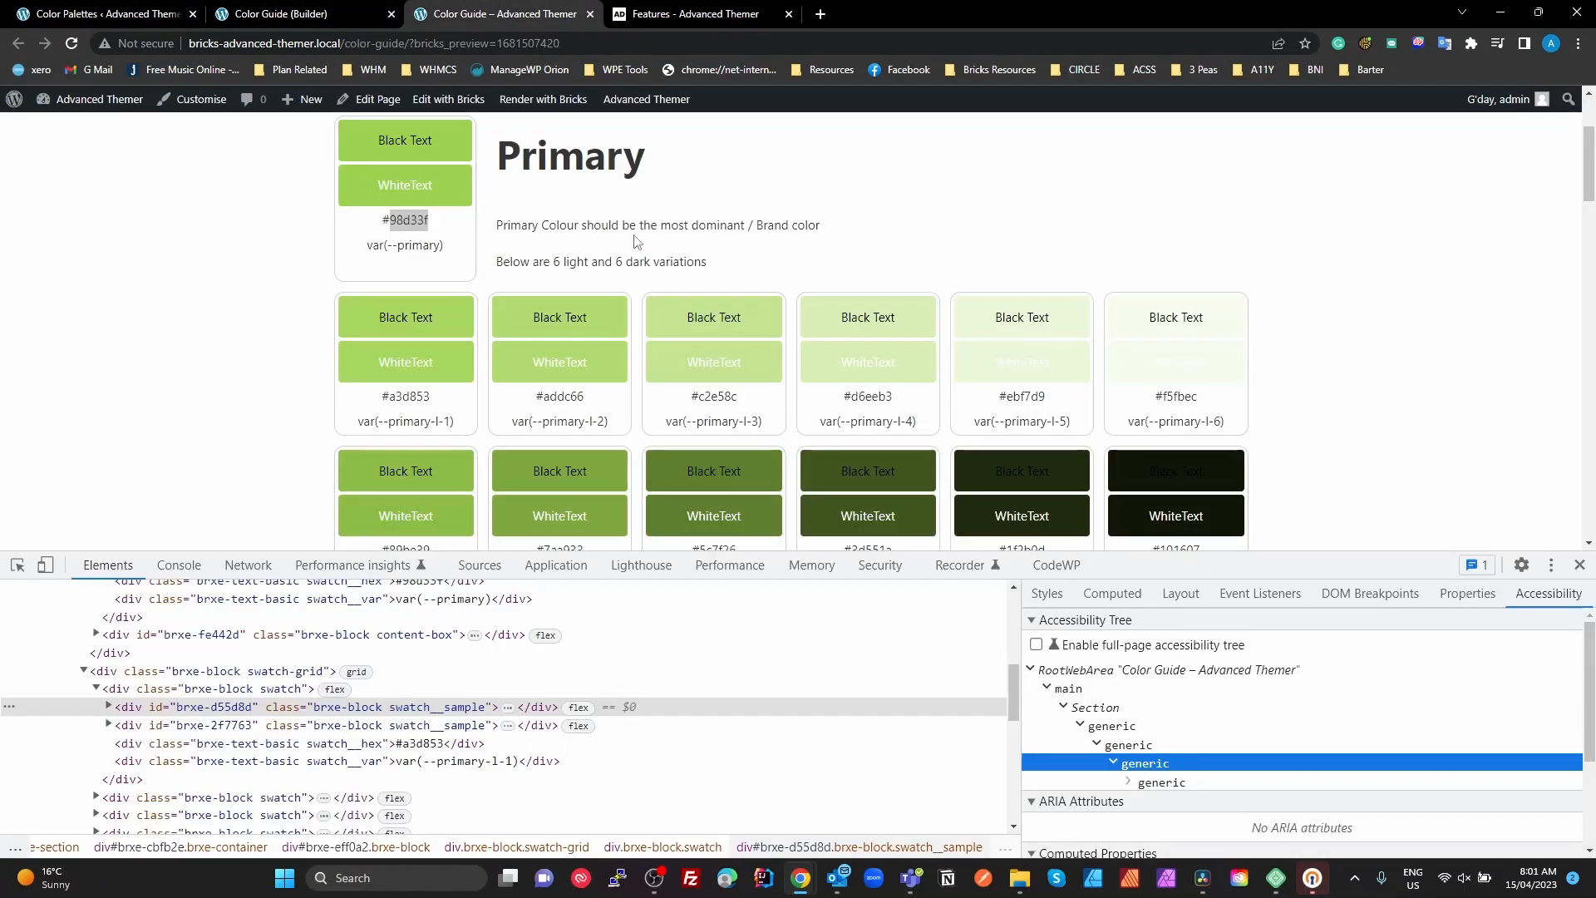
click(1579, 564)
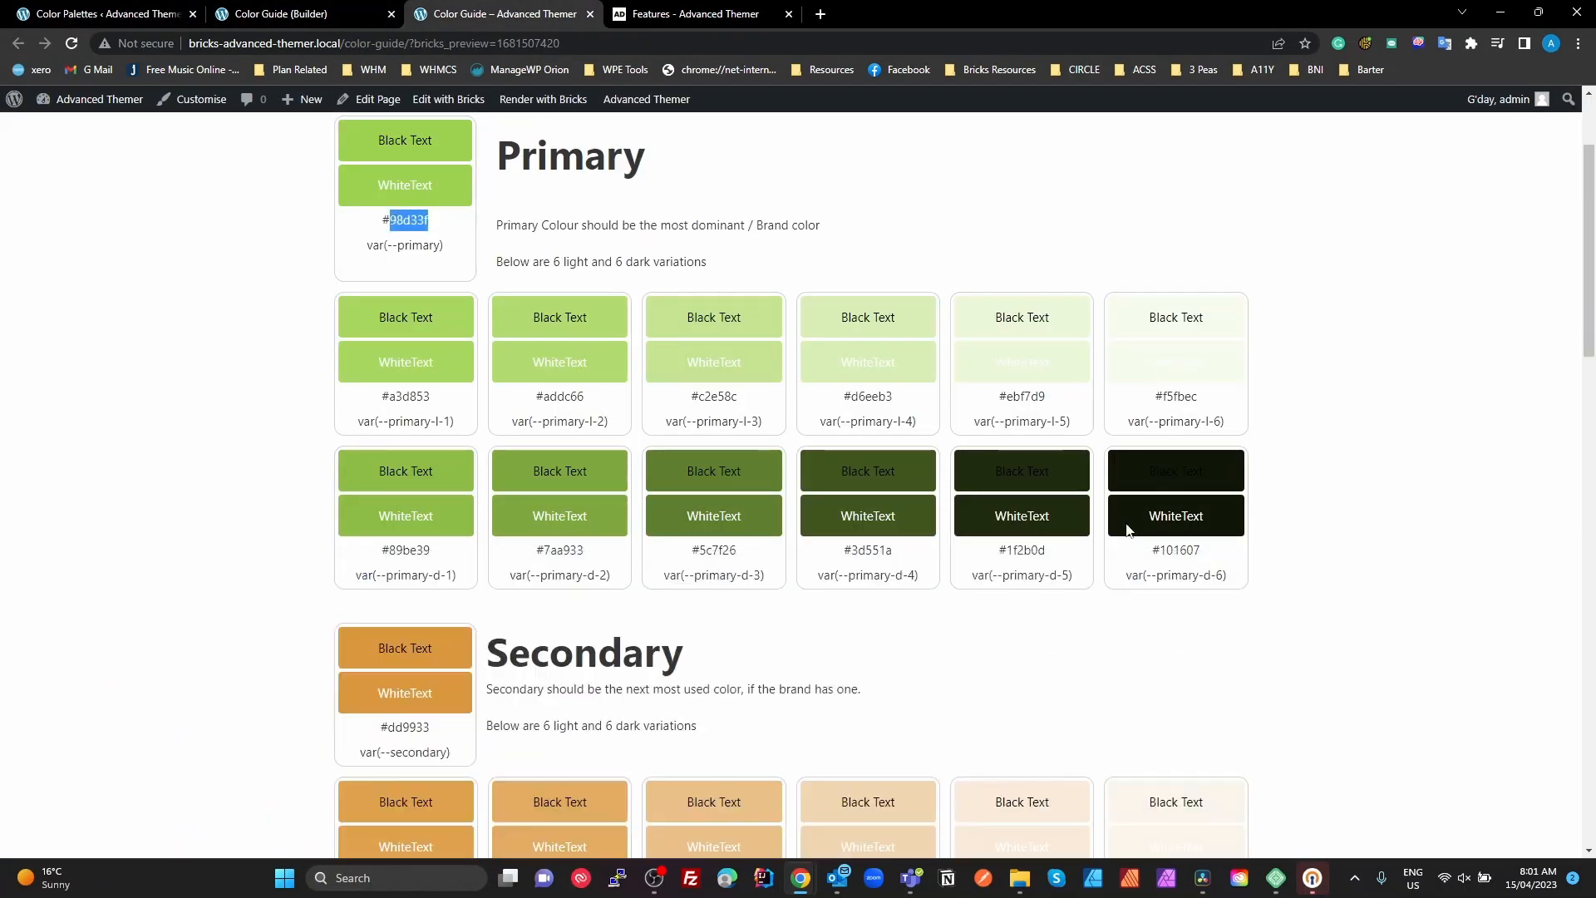
scroll(884, 520, up, 2)
click(616, 346)
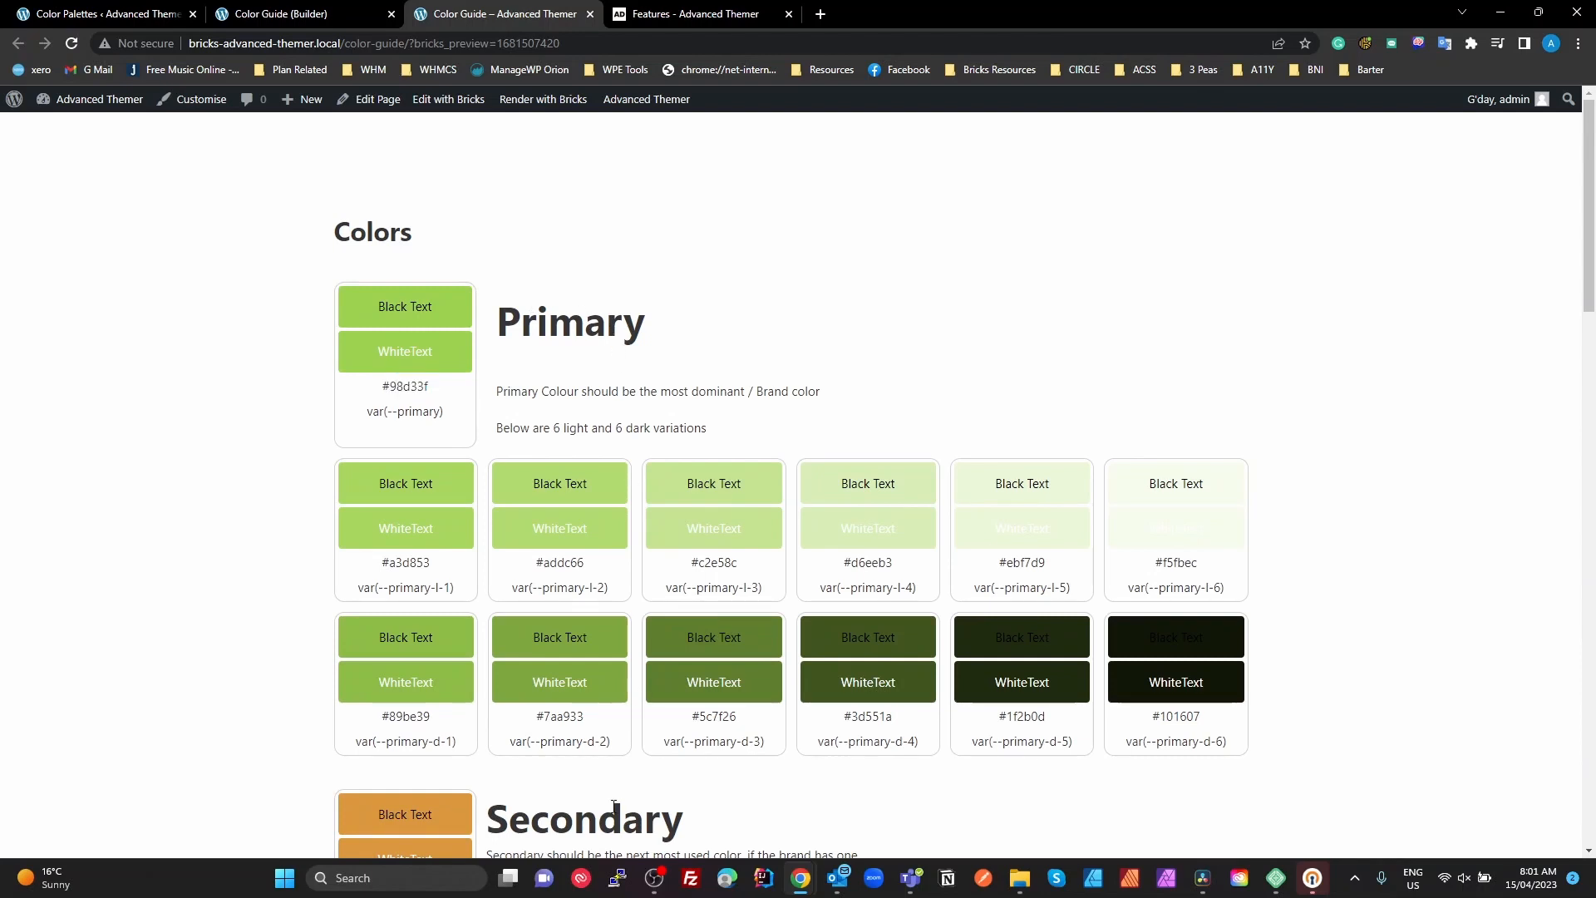
scroll(613, 806, down, 6)
drag(615, 751, 607, 783)
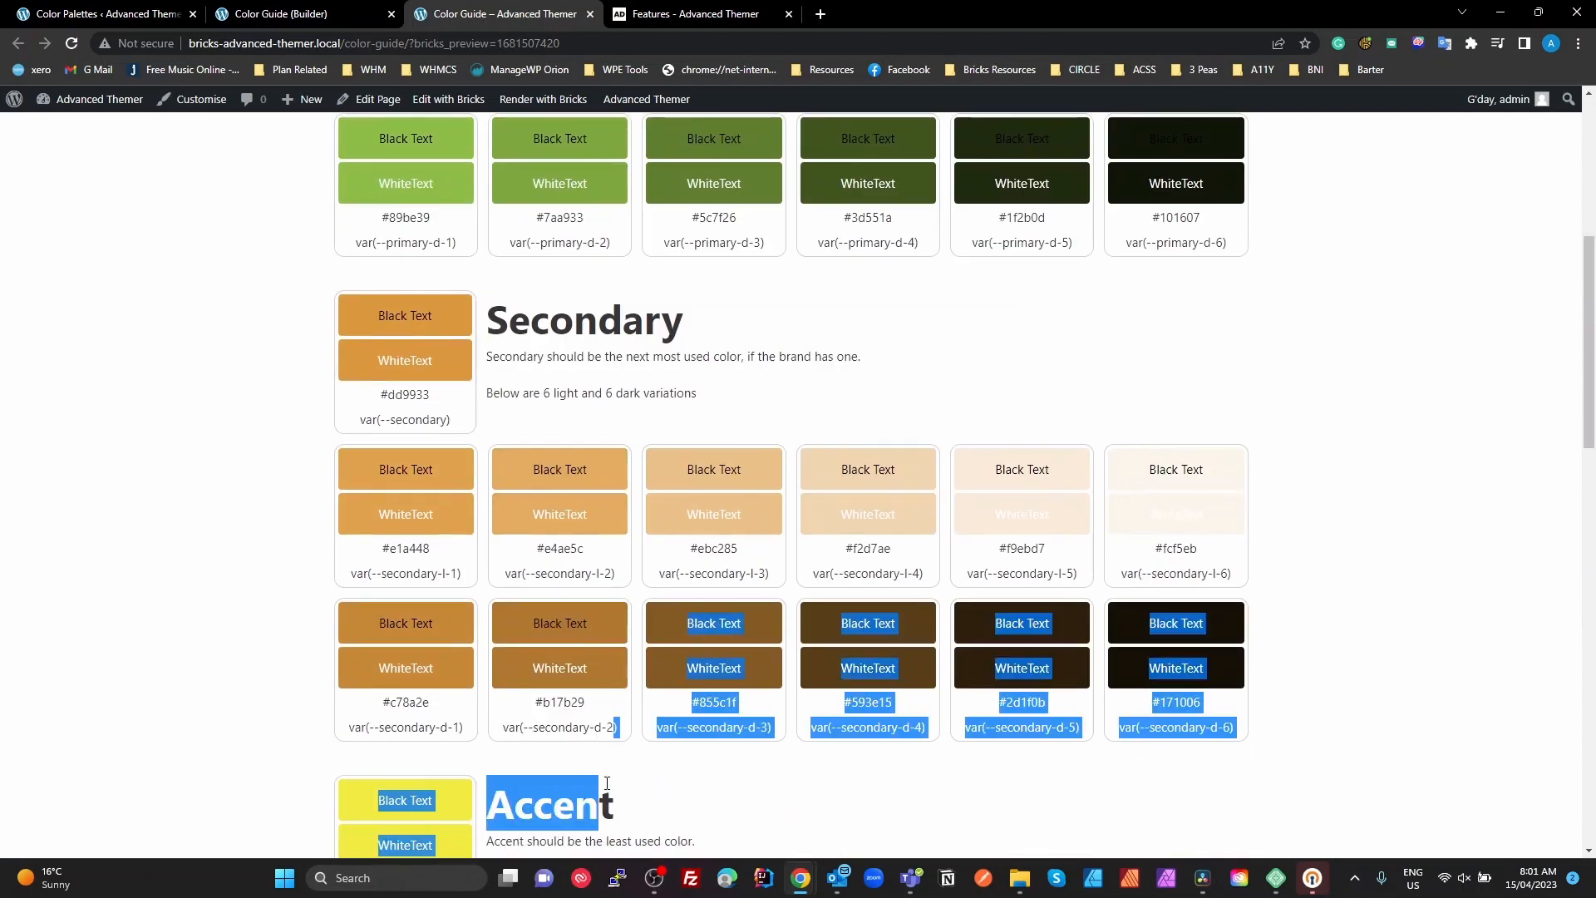
scroll(606, 783, down, 13)
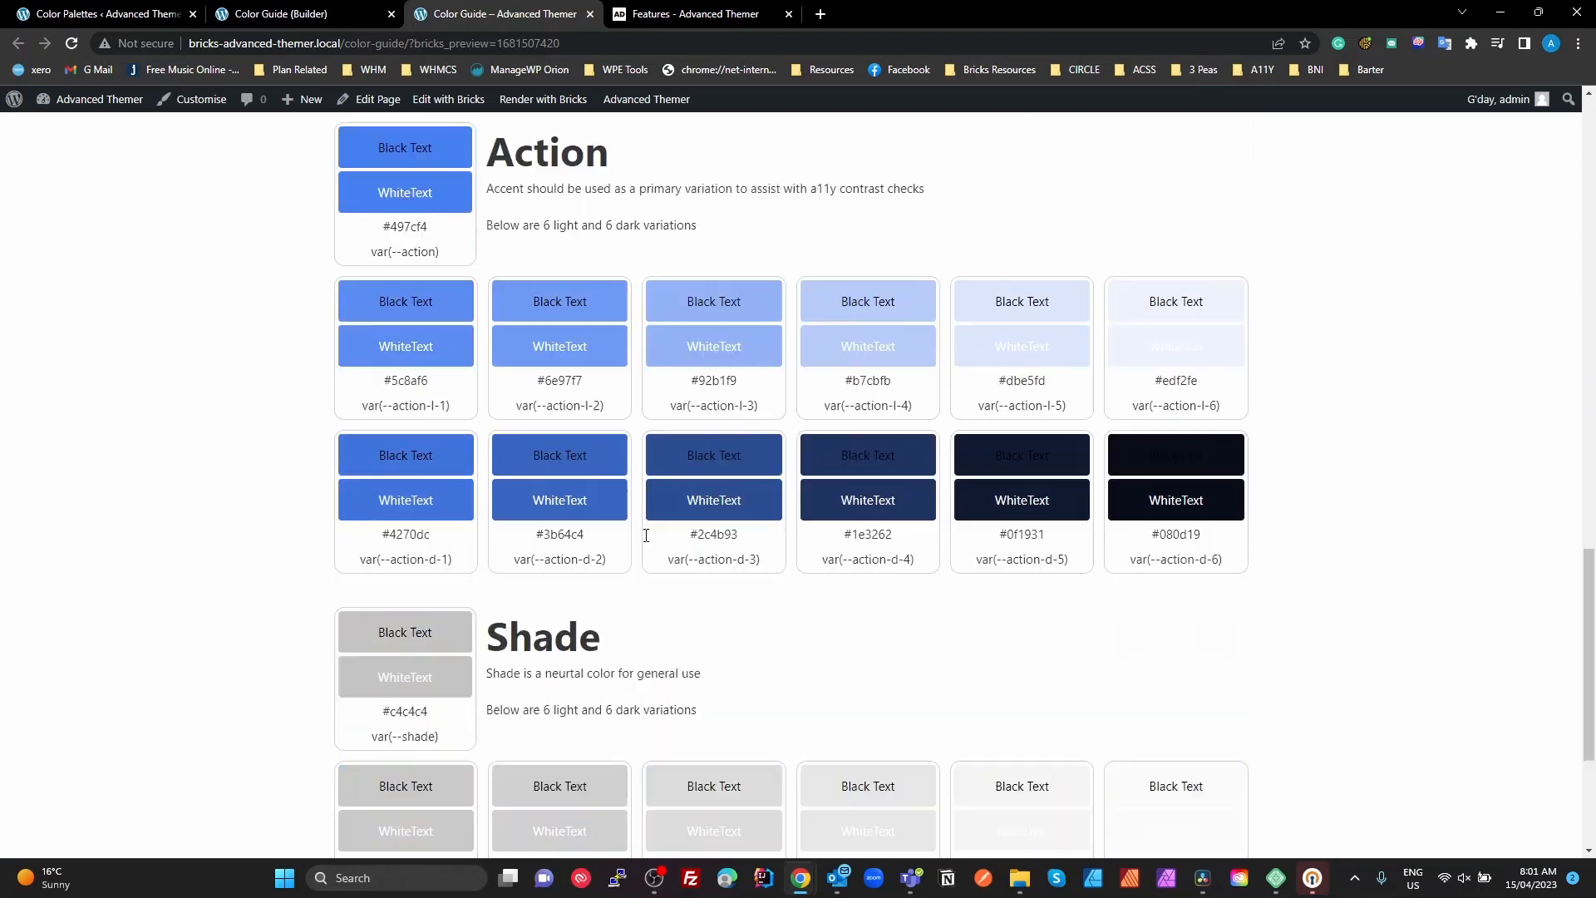
scroll(645, 535, down, 2)
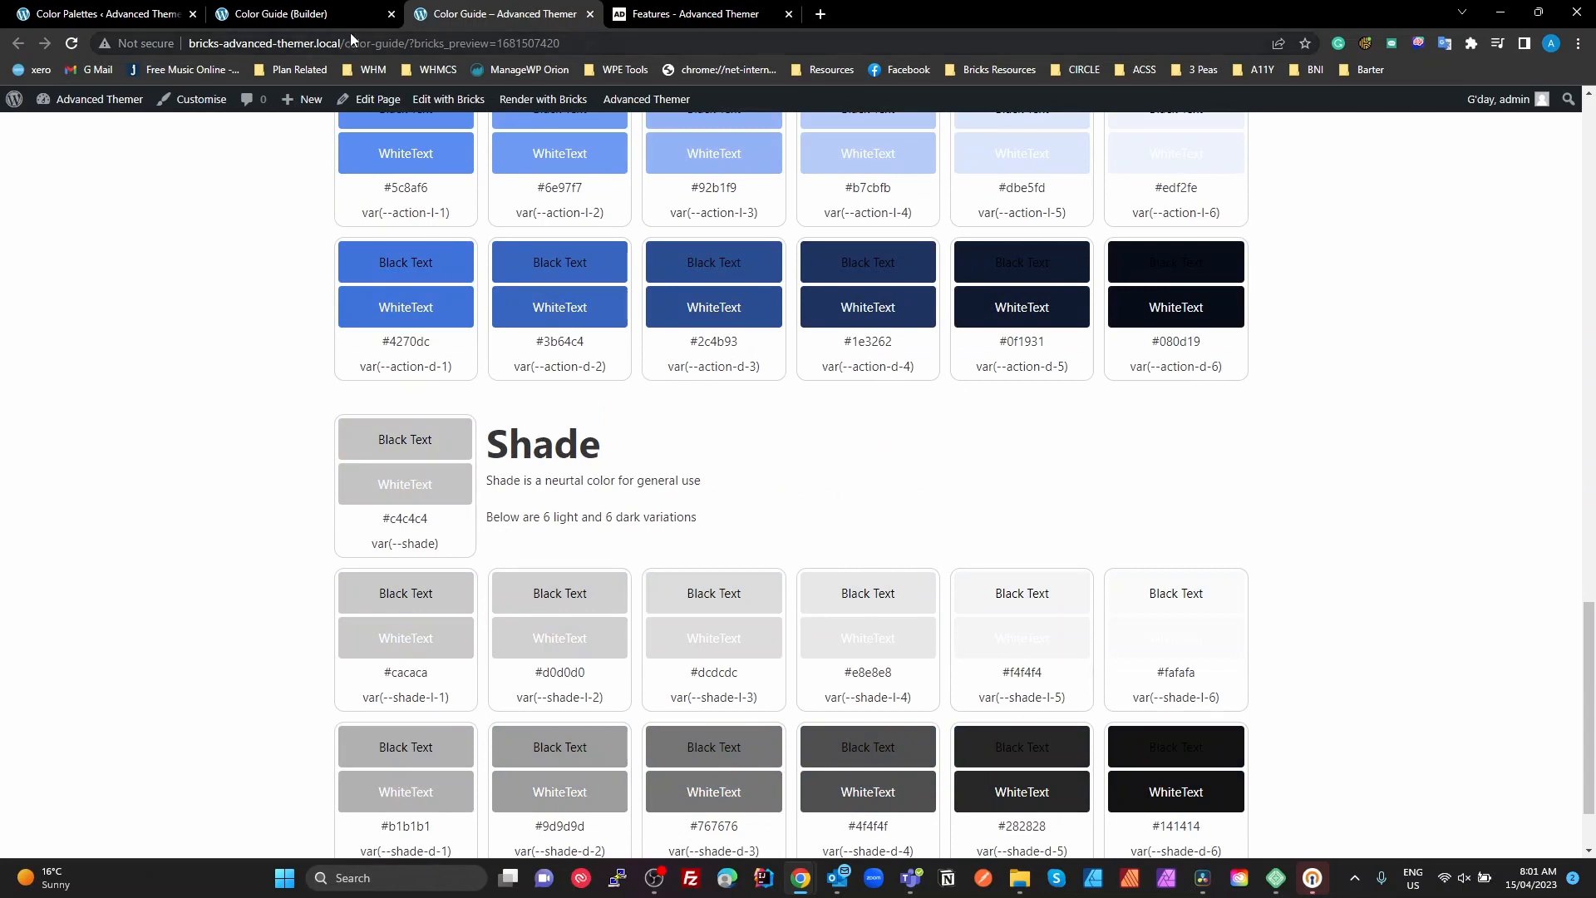
Open the Main color palette for editing and review its color labels and shades
click(97, 16)
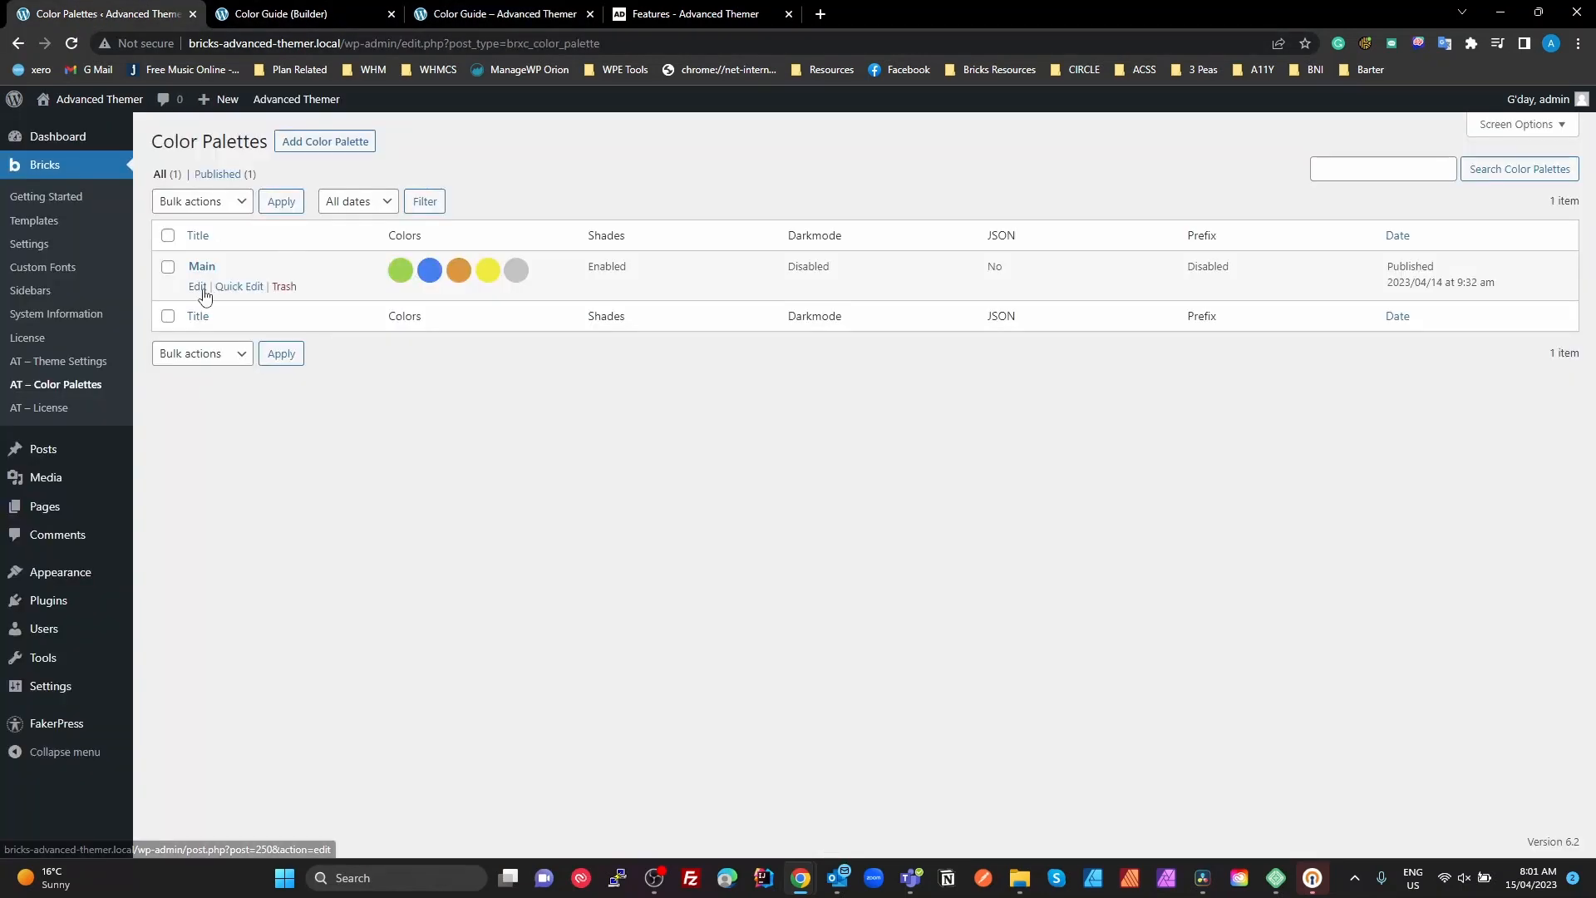
click(199, 288)
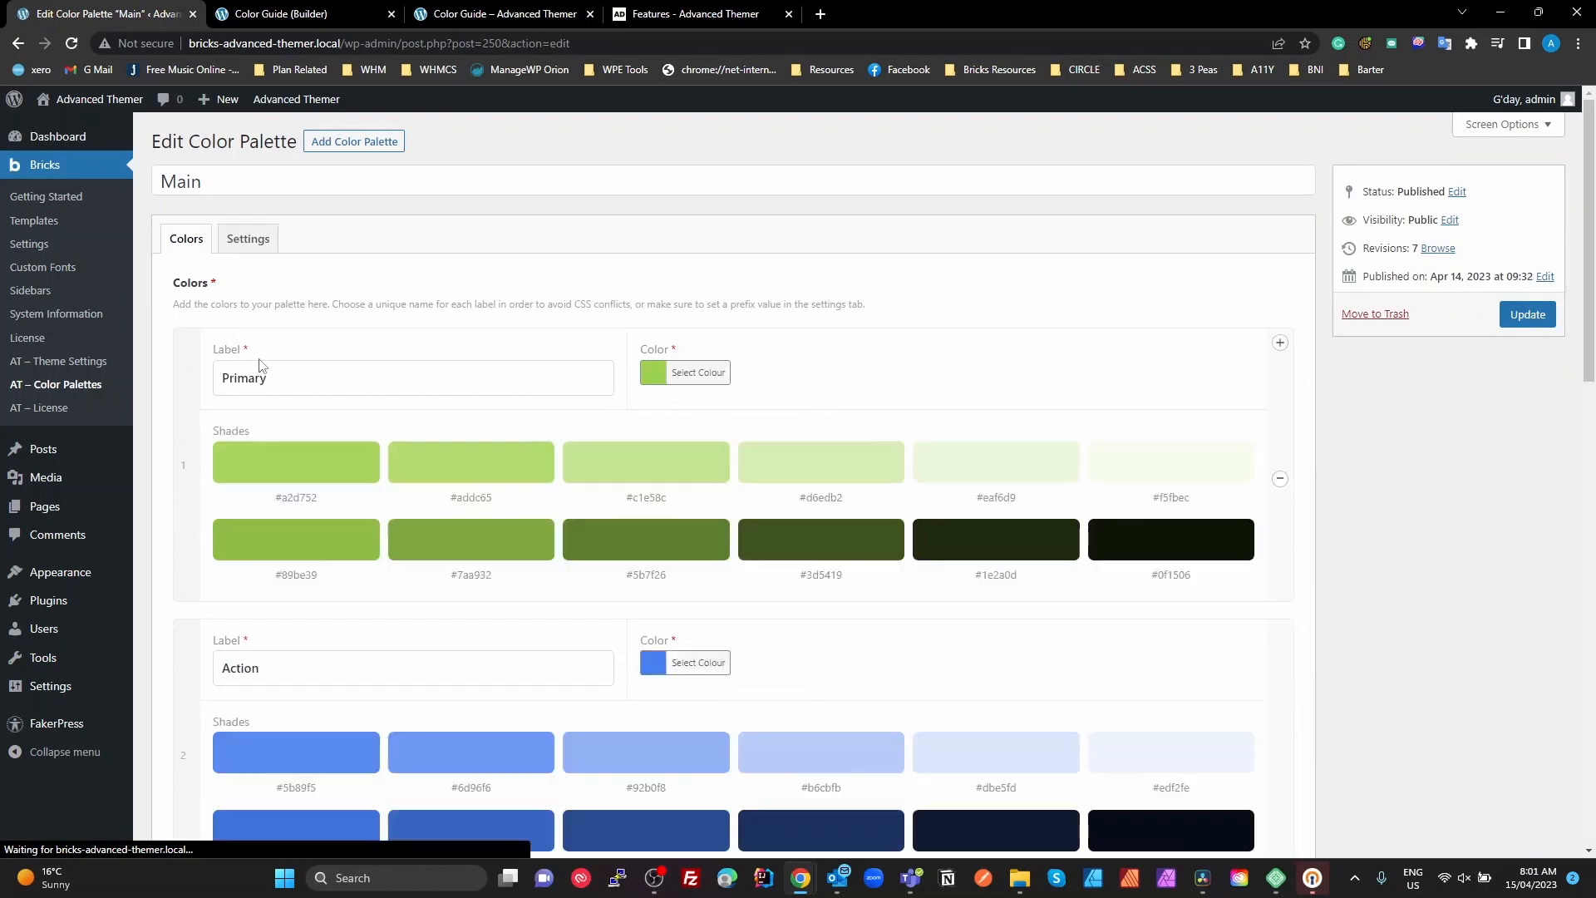
scroll(563, 718, down, 3)
scroll(563, 713, down, 10)
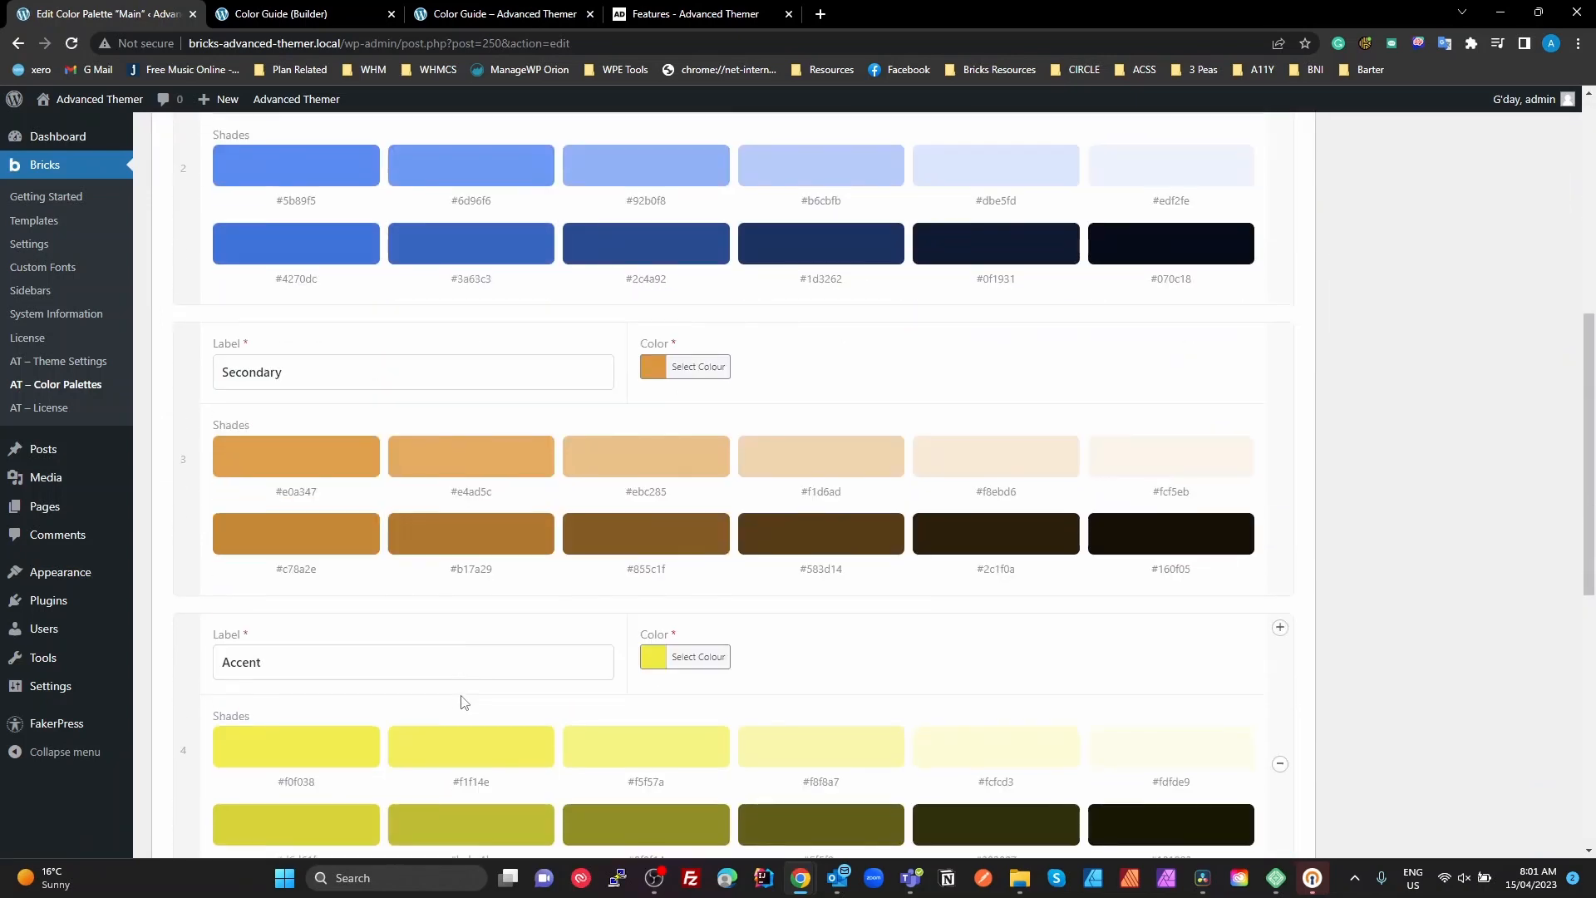
scroll(463, 702, up, 15)
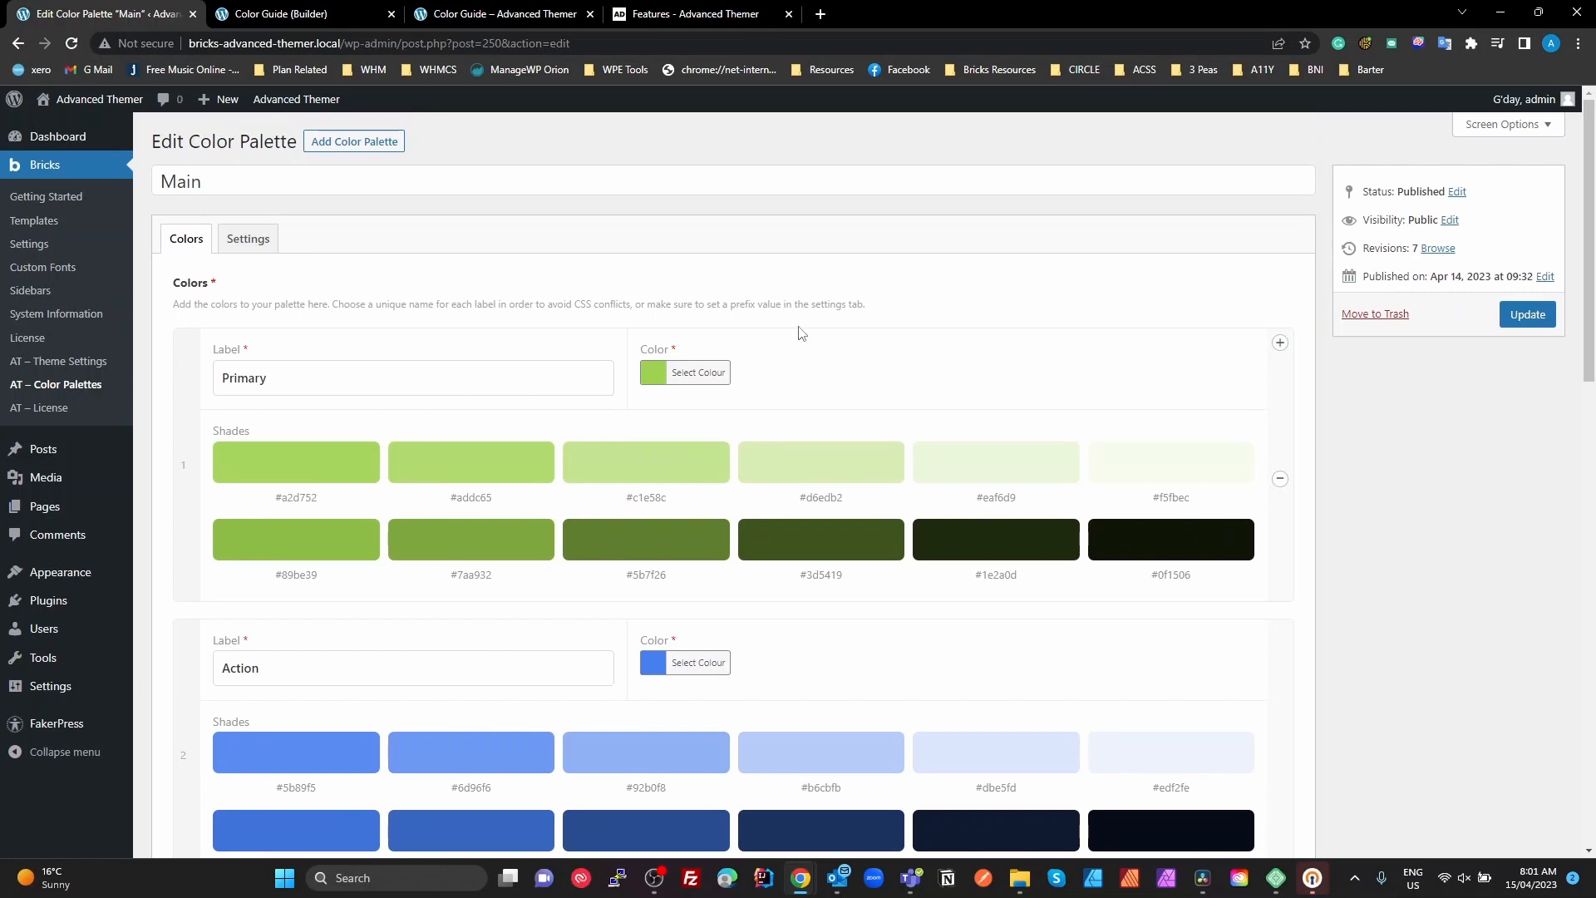
Turn off Enable Shades for the Main palette and review its color list without the shade swatches
click(248, 238)
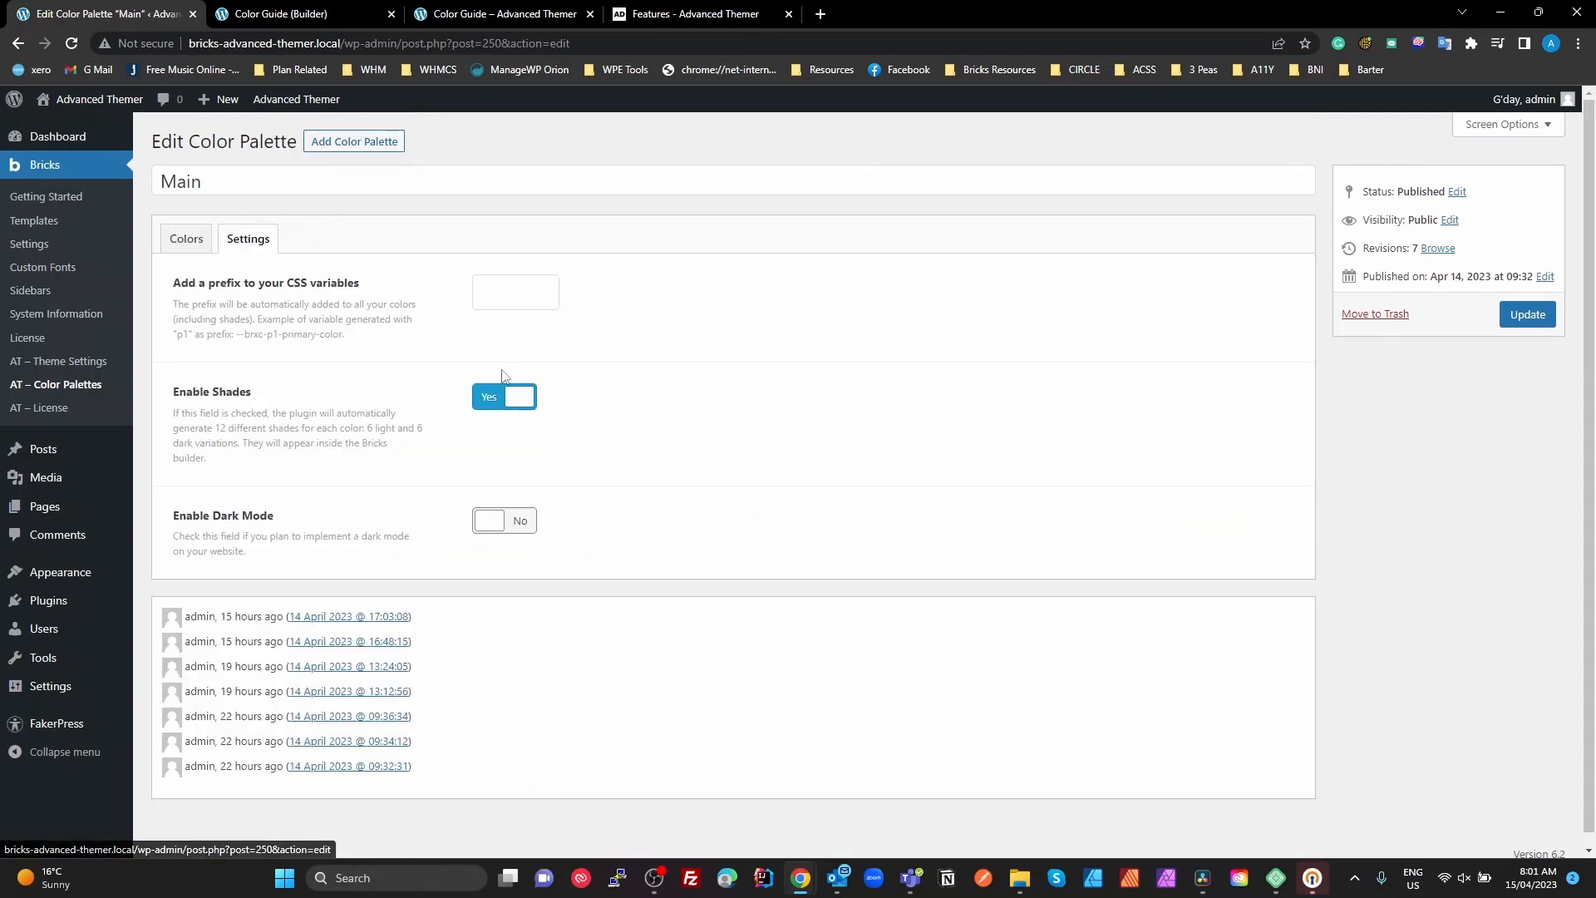
click(500, 399)
click(206, 239)
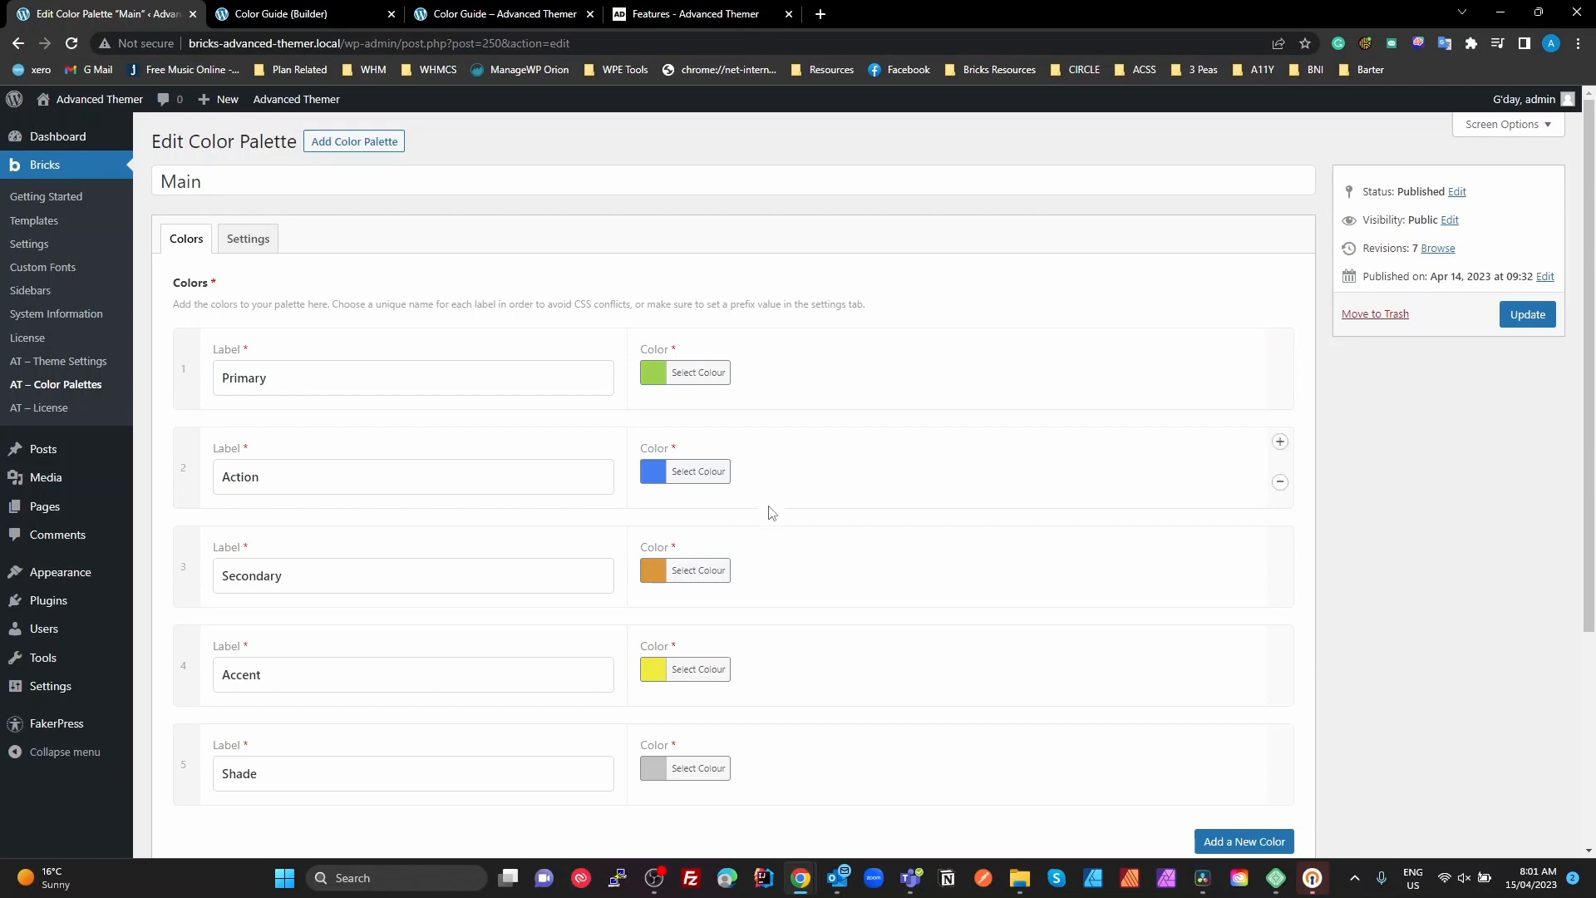
click(259, 239)
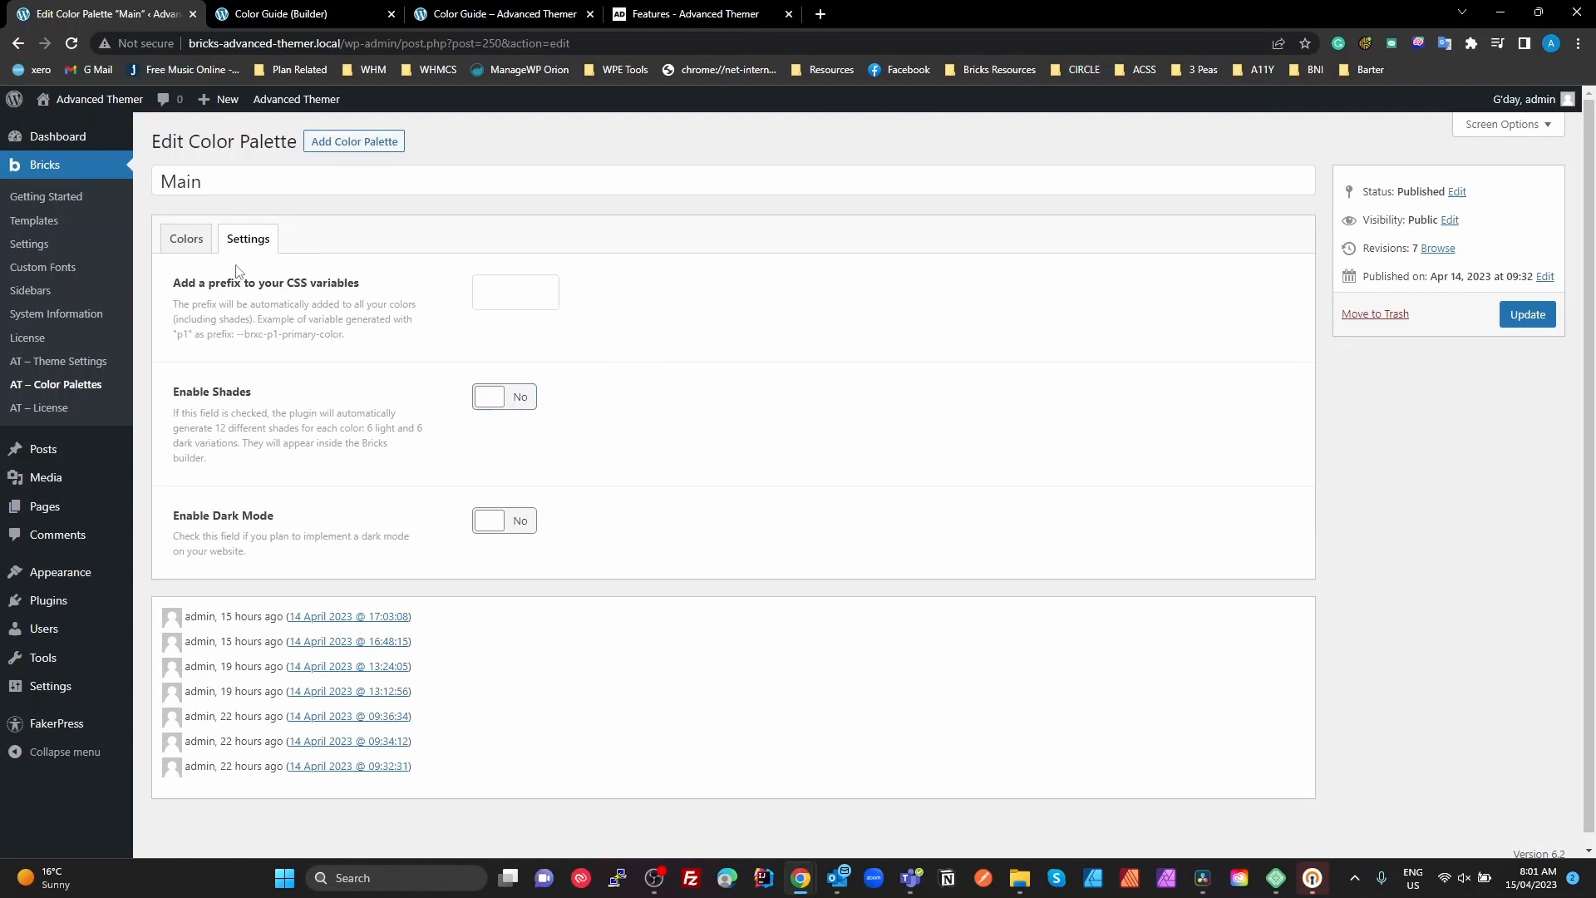
click(188, 241)
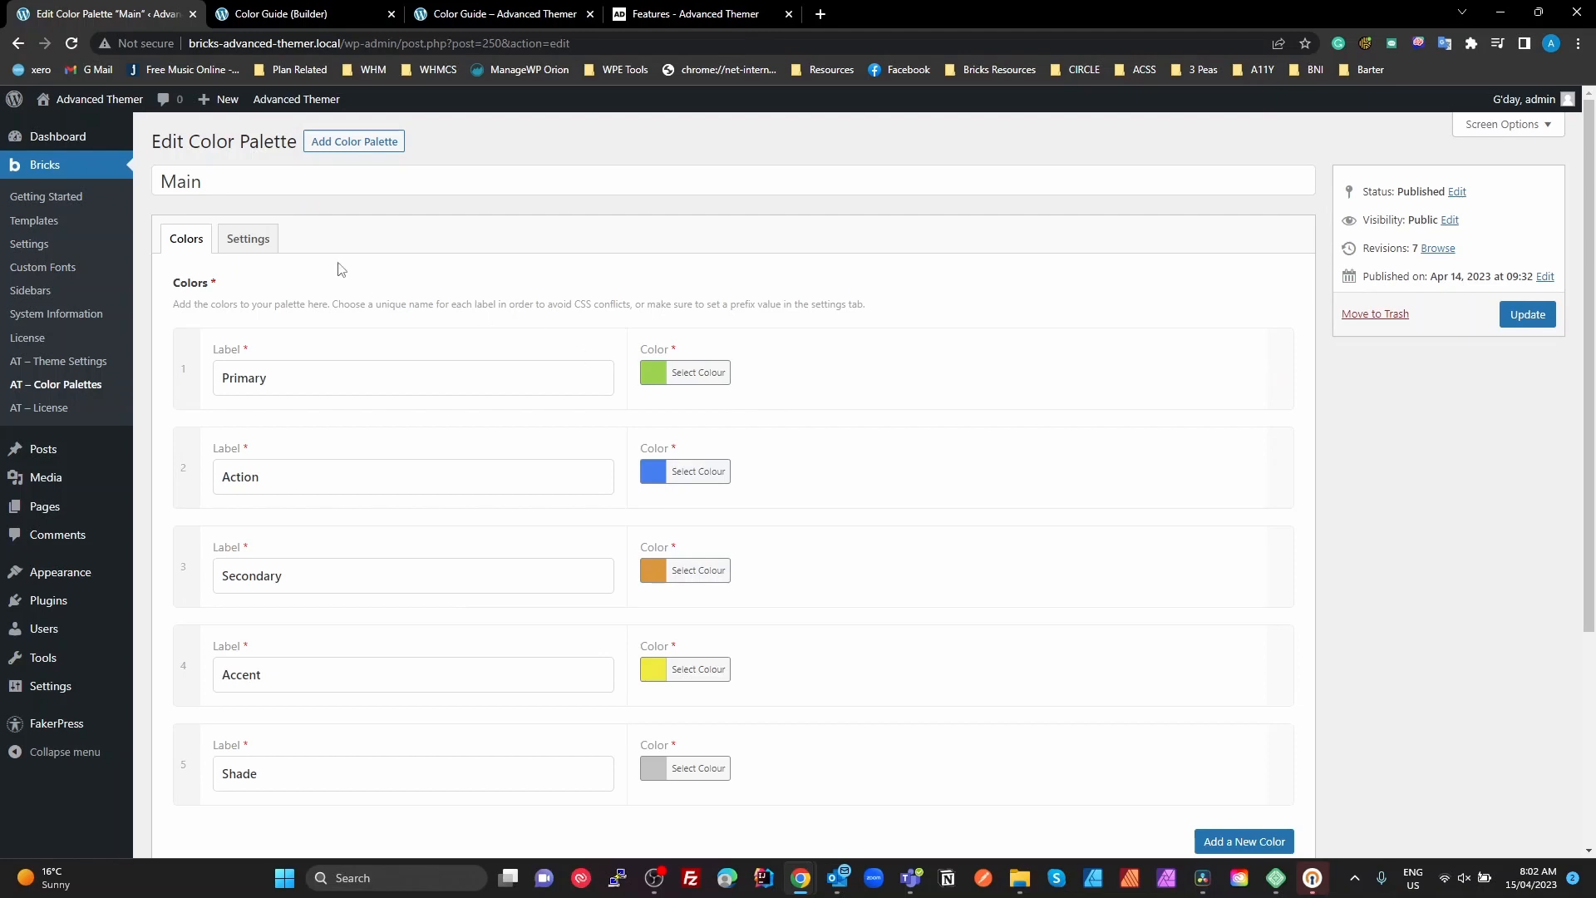
click(256, 240)
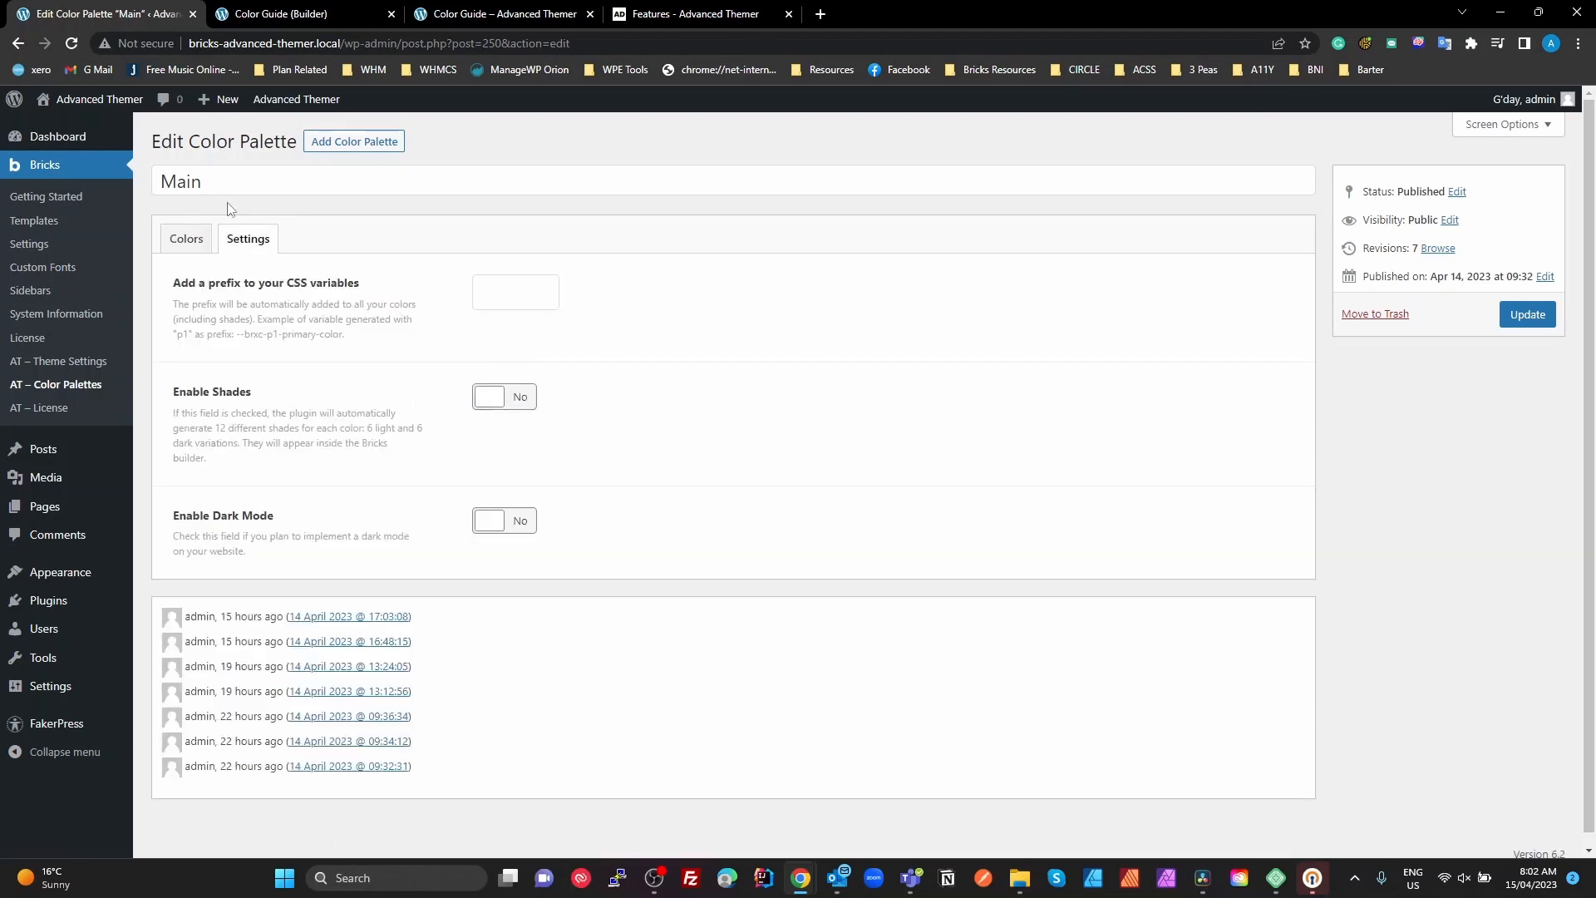
click(186, 240)
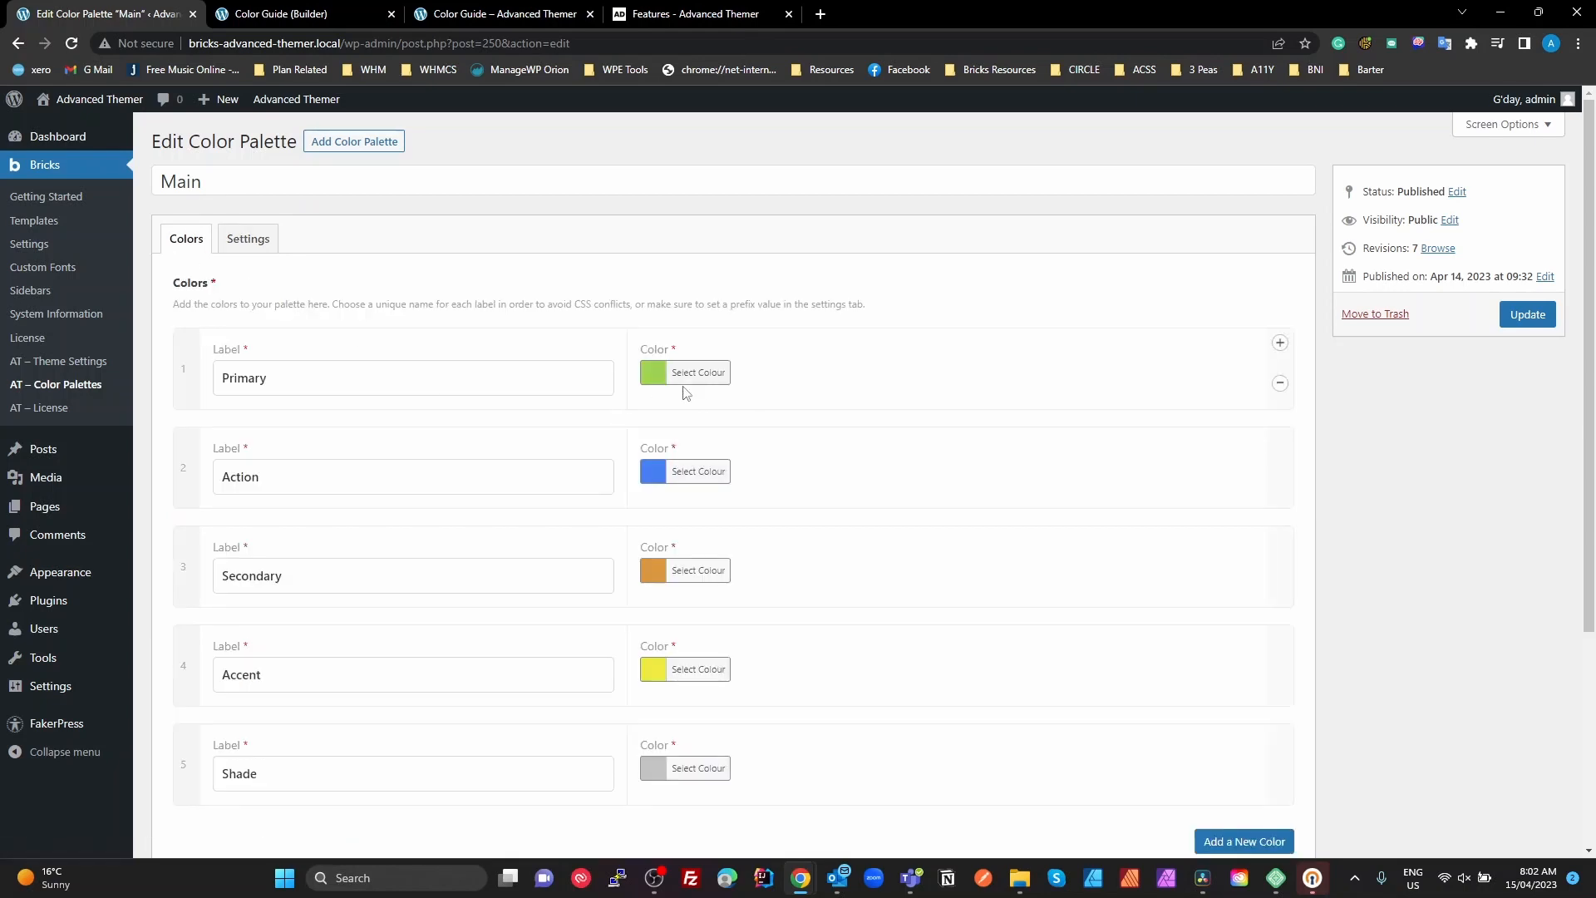
Turn Enable Shades back on for the Main palette, review each color's light and dark shades, and return to the palette's settings
click(253, 242)
click(499, 398)
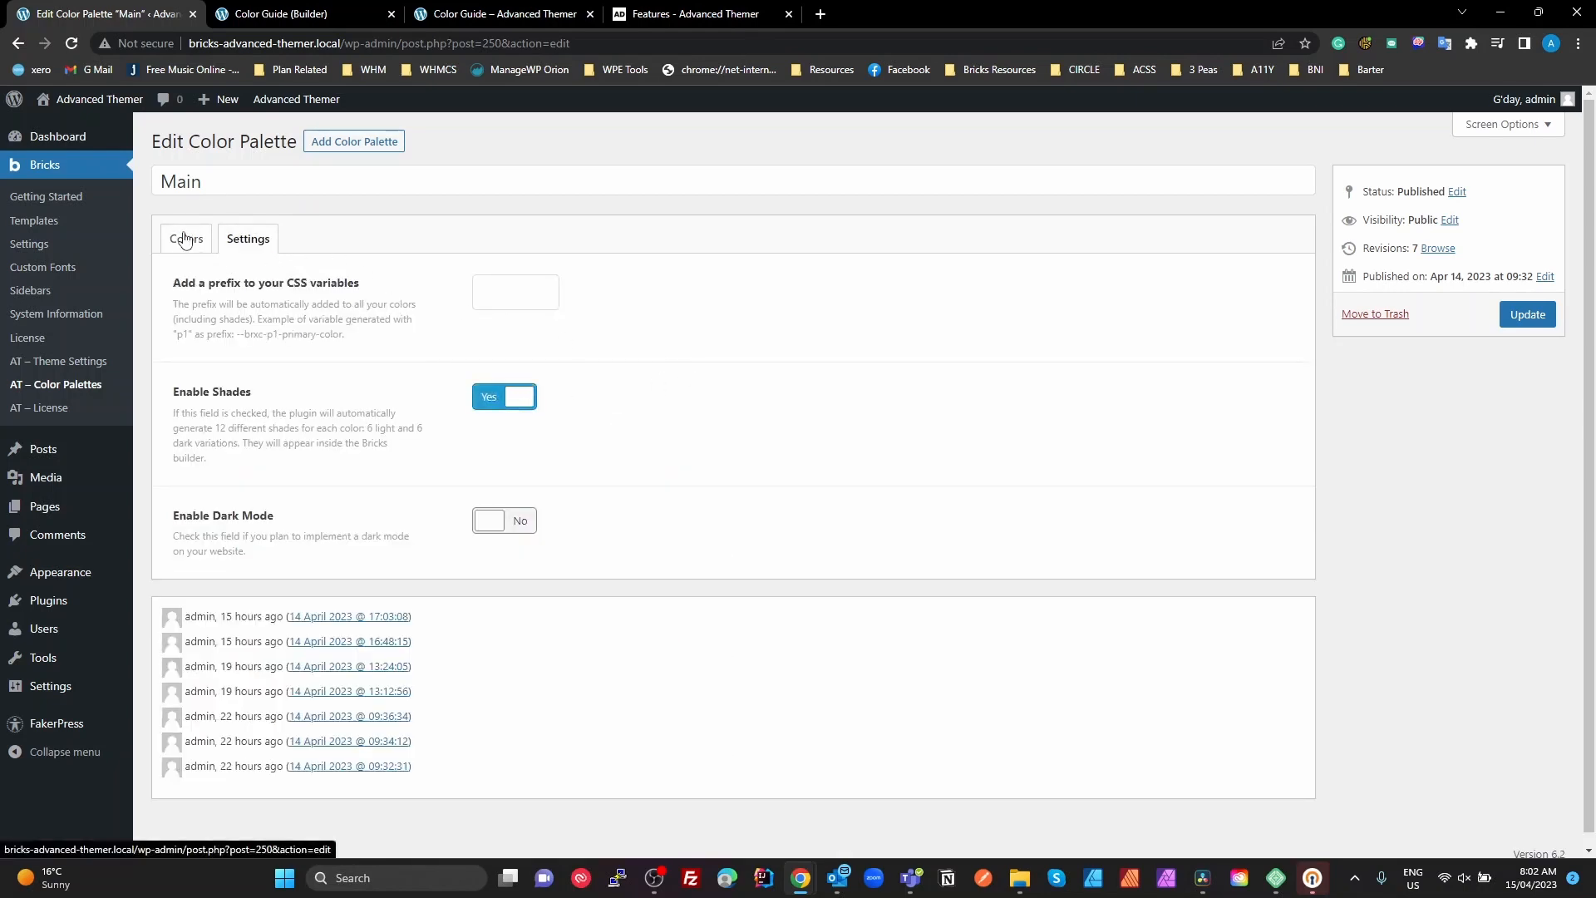
click(185, 239)
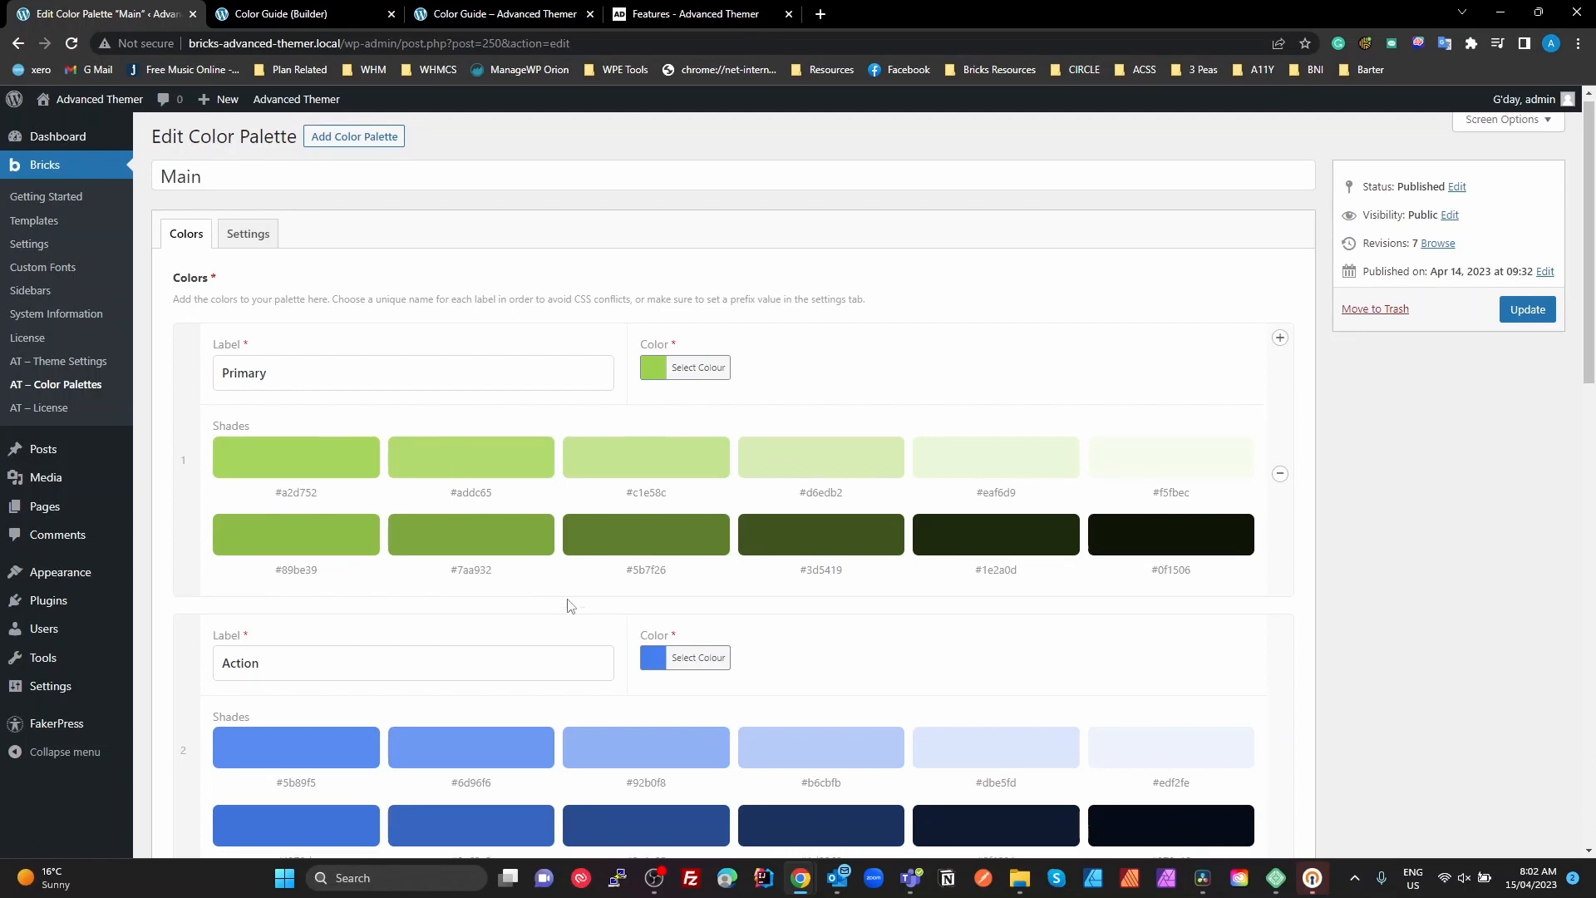
scroll(566, 607, down, 15)
scroll(565, 605, up, 15)
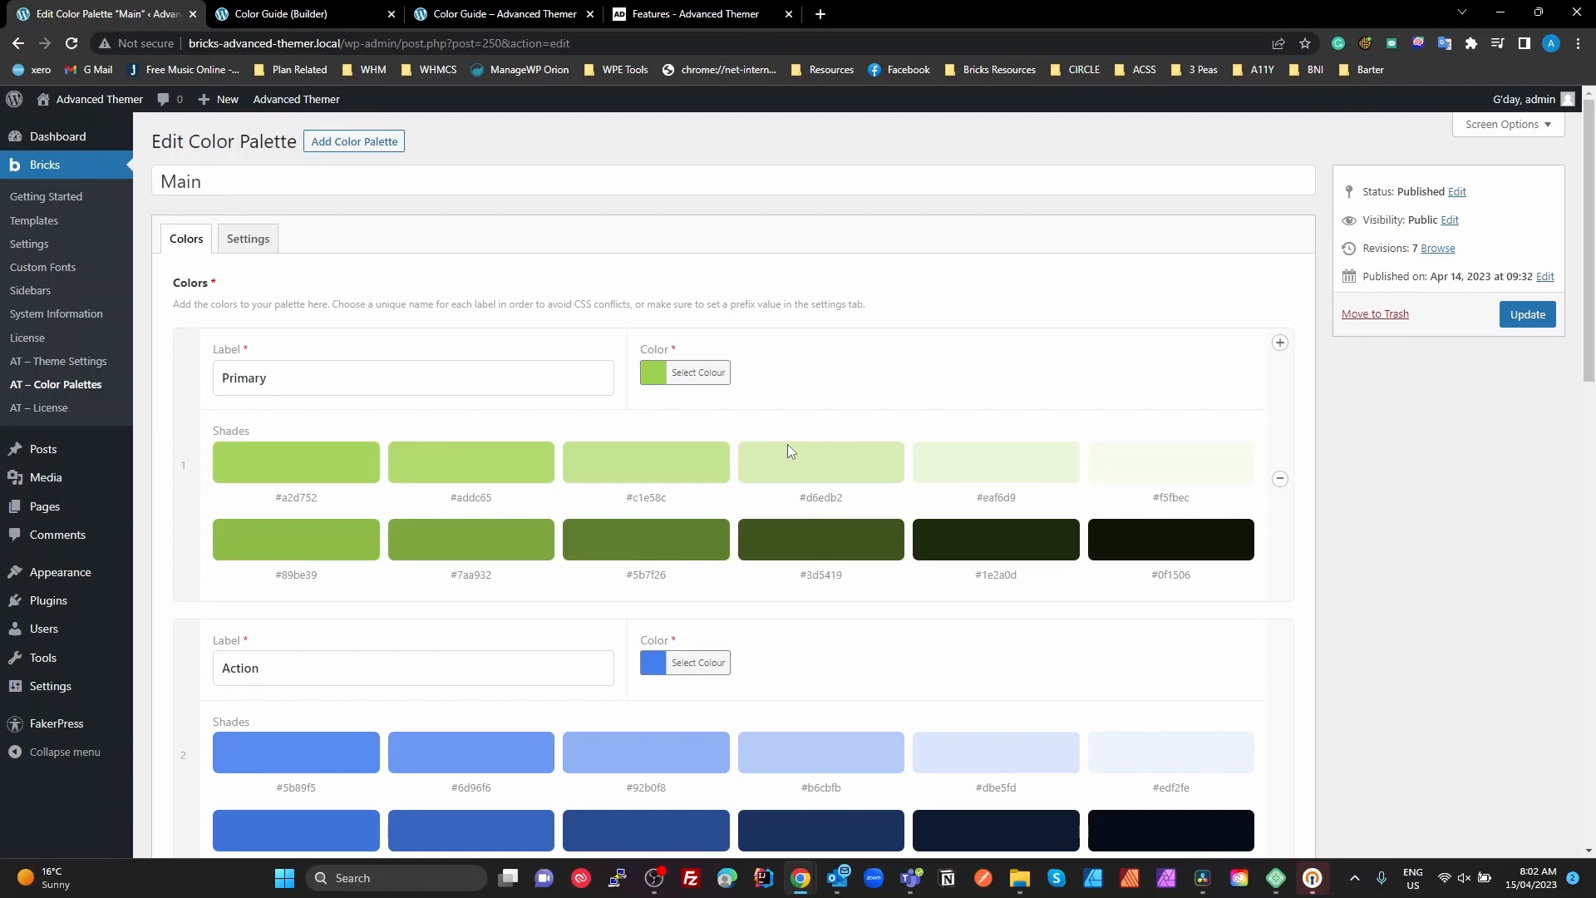
click(243, 248)
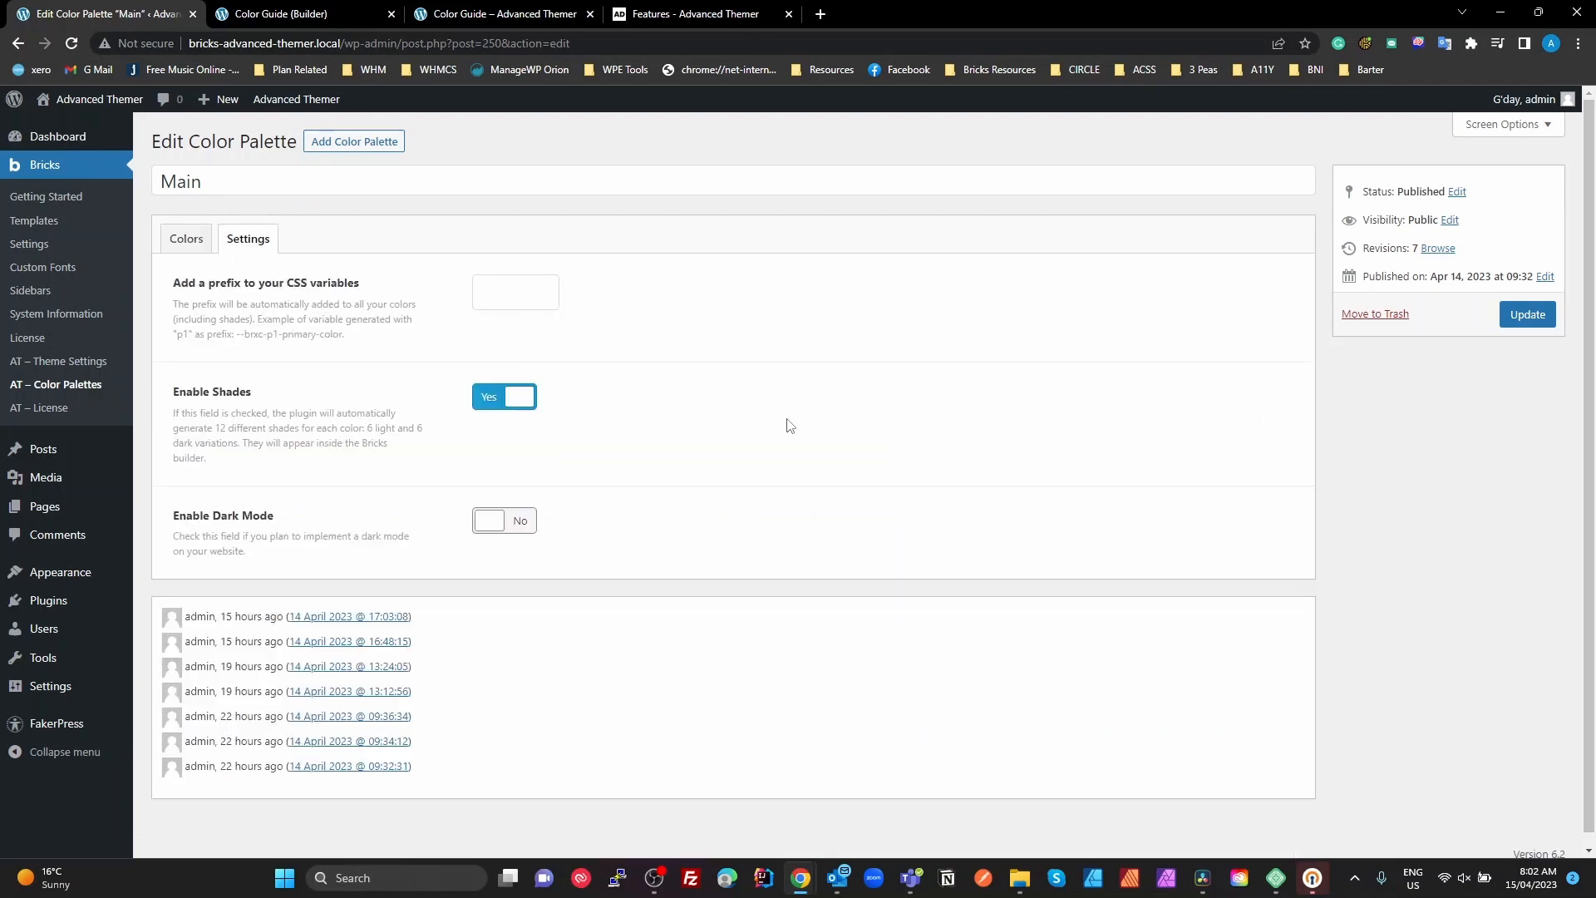